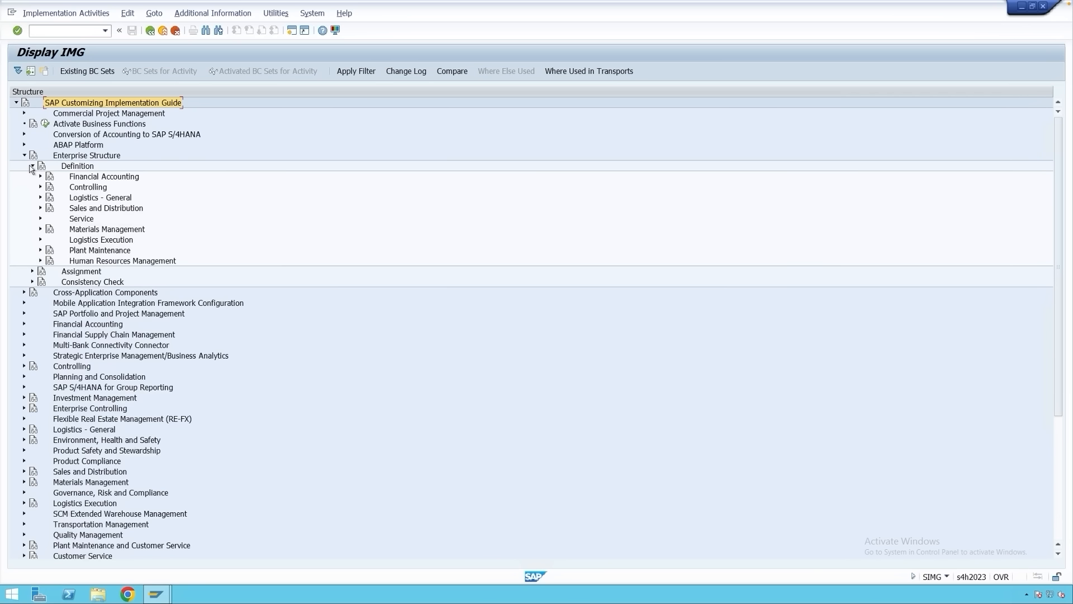
- Open the Define valuation level activity in the Logistics - General definitions of the enterprise structure
{"action": "left_click", "coordinate": [41, 197]}
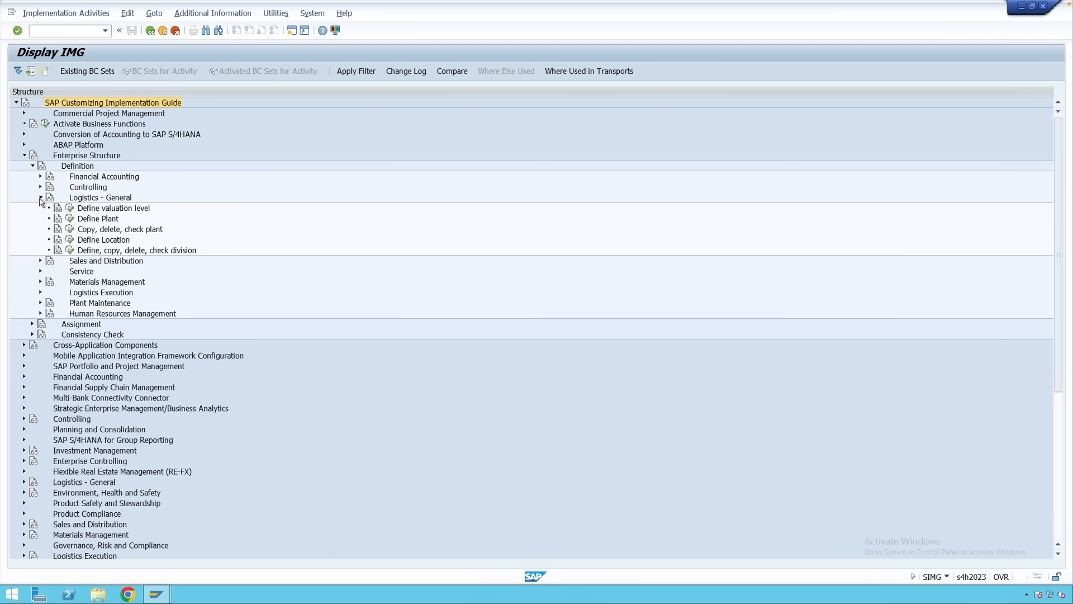
{"action": "left_click", "coordinate": [92, 208]}
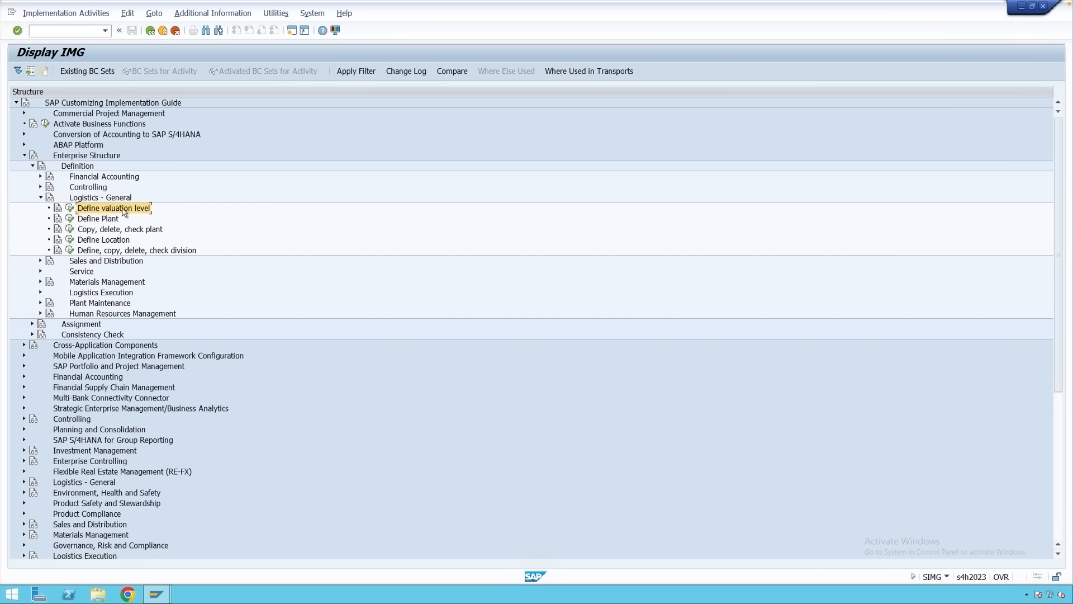
{"action": "double_click", "coordinate": [83, 208]}
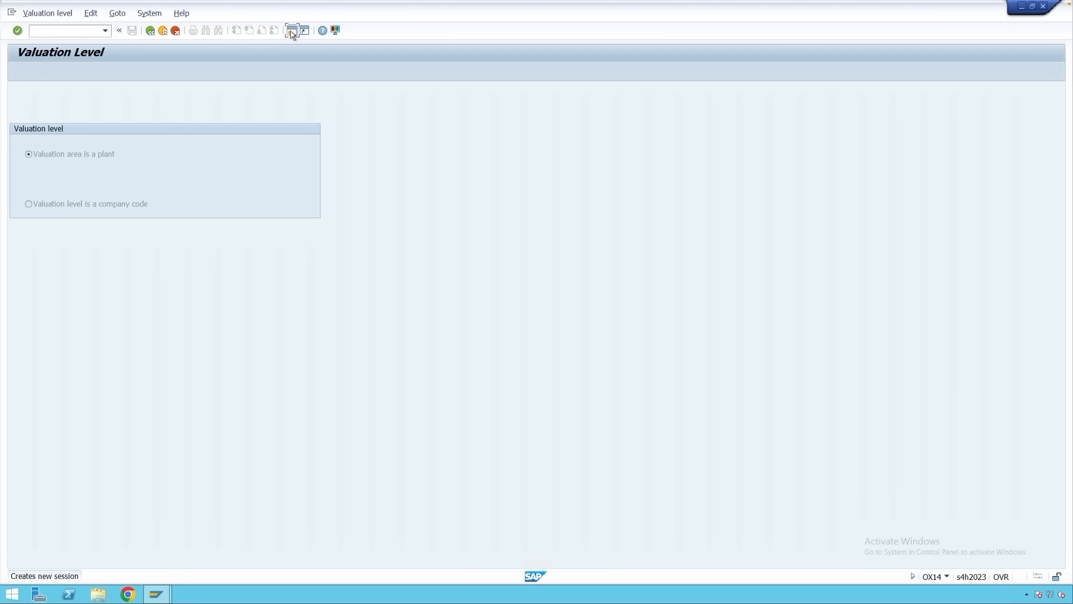
- Run transaction OMS2 in a new session and open the details of material type HALB
{"action": "key", "text": "F3"}
{"action": "type", "text": "oms2"}
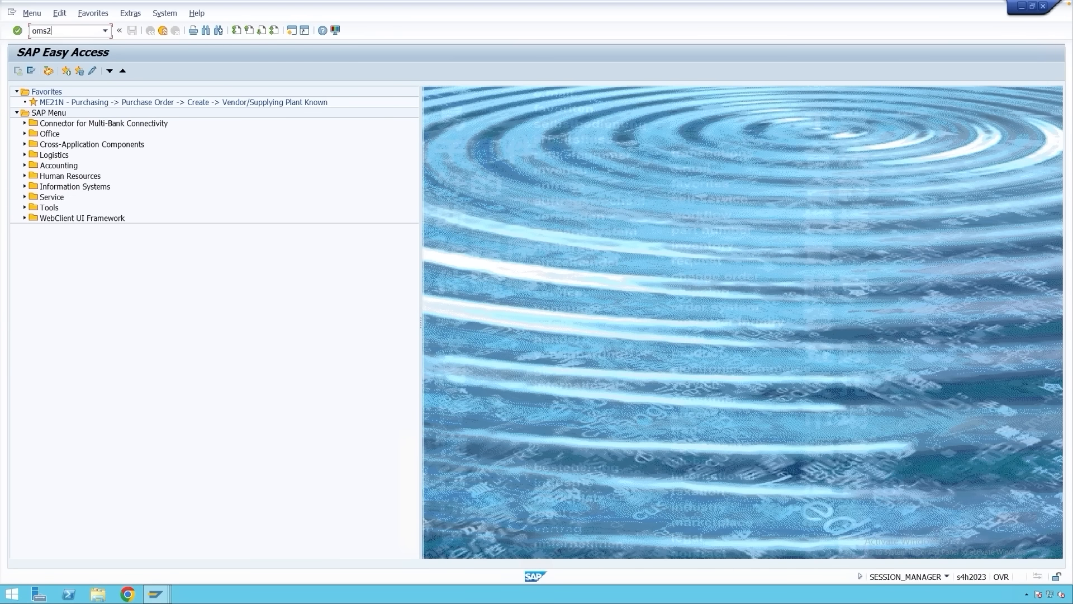
{"action": "key", "text": "Return"}
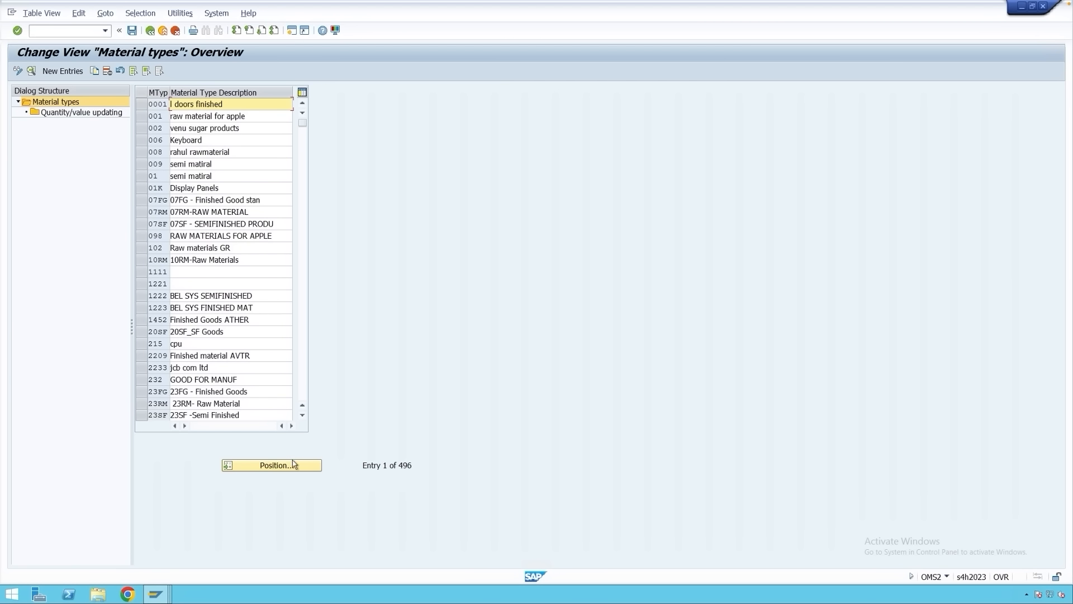
{"action": "left_click", "coordinate": [295, 466]}
{"action": "type", "text": "halb"}
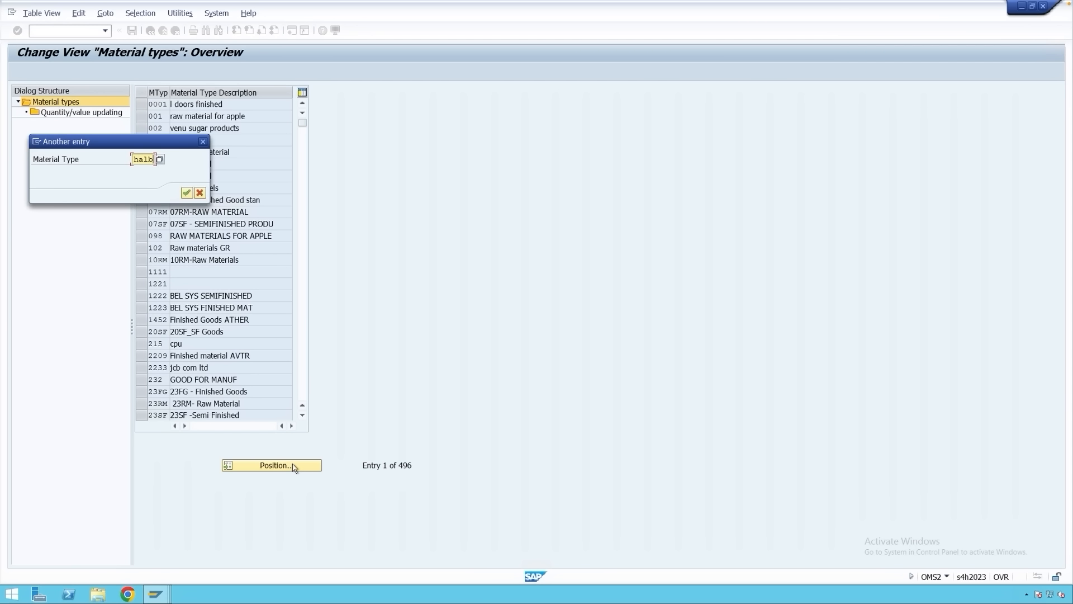
{"action": "key", "text": "Return"}
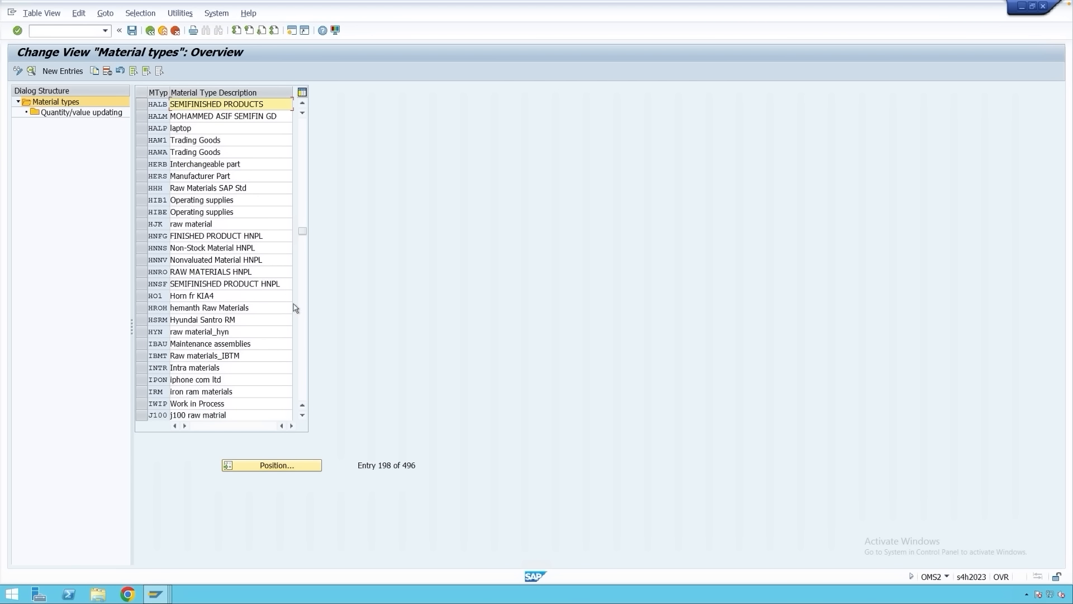
{"action": "double_click", "coordinate": [156, 104]}
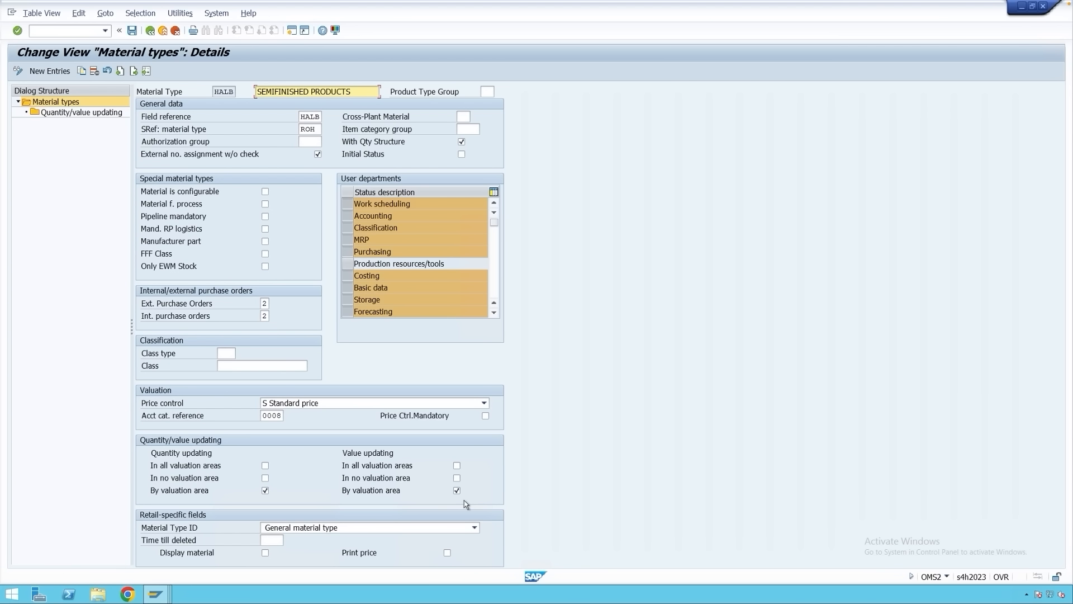
- Check the quantity and value updating settings of HALB for valuation area M001, and return to the material type details
{"action": "left_click", "coordinate": [62, 113]}
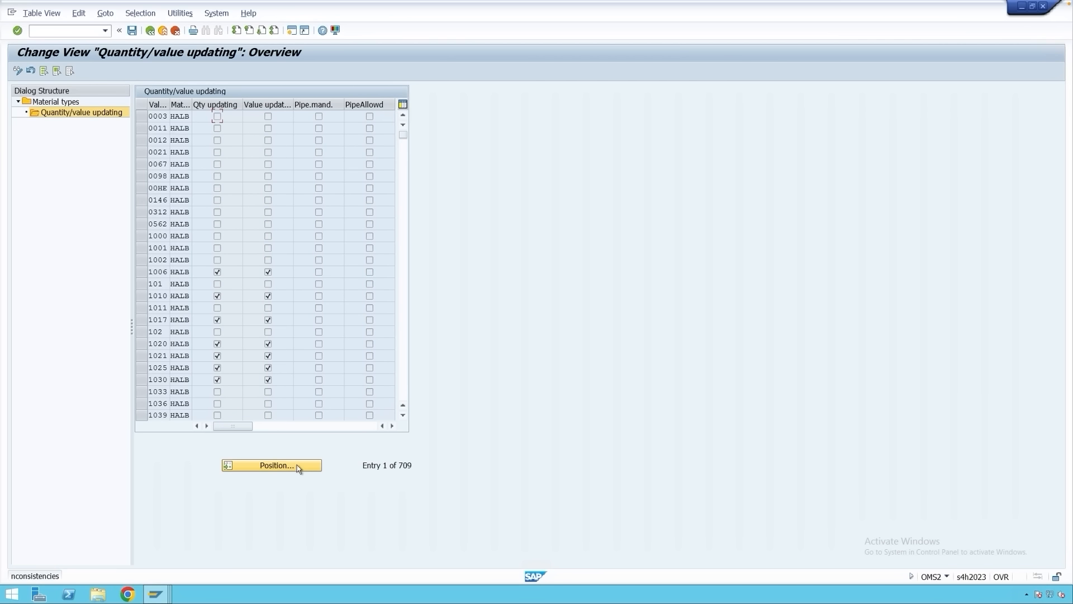
{"action": "left_click", "coordinate": [298, 467]}
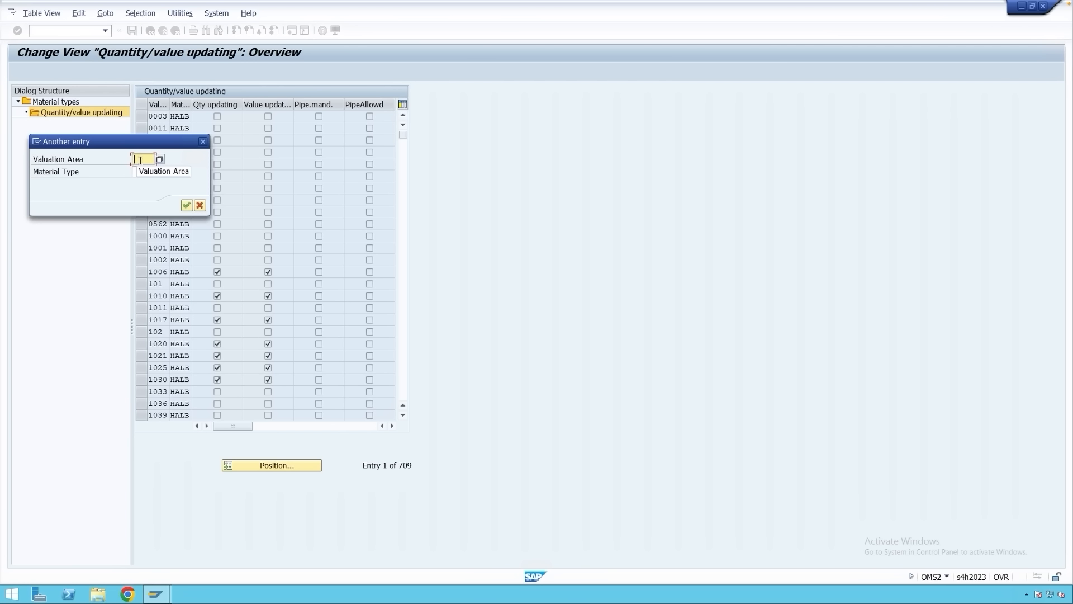
{"action": "type", "text": "m001"}
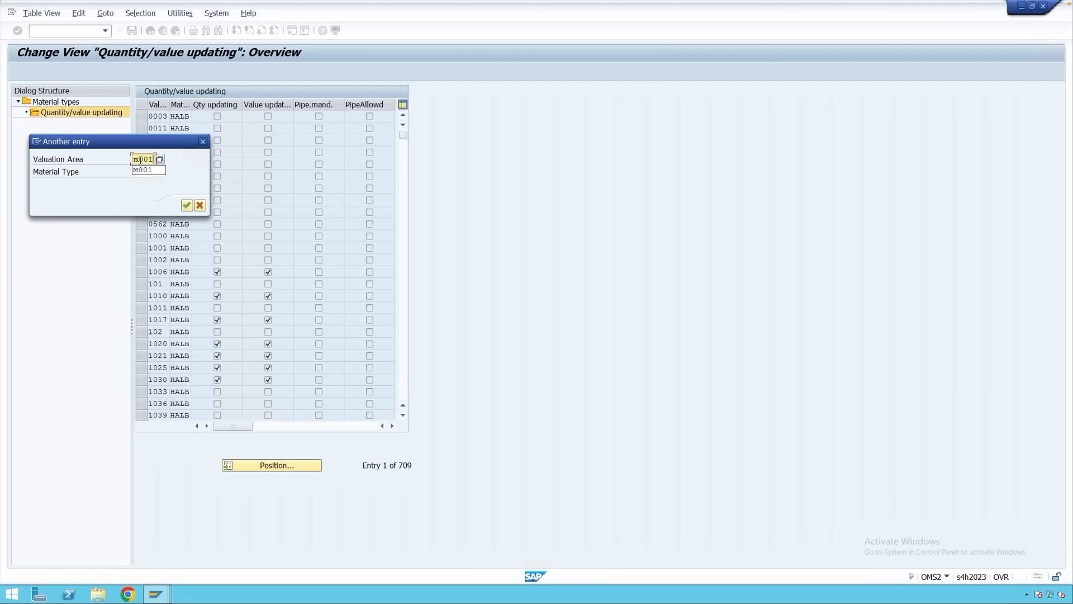
{"action": "key", "text": "Return"}
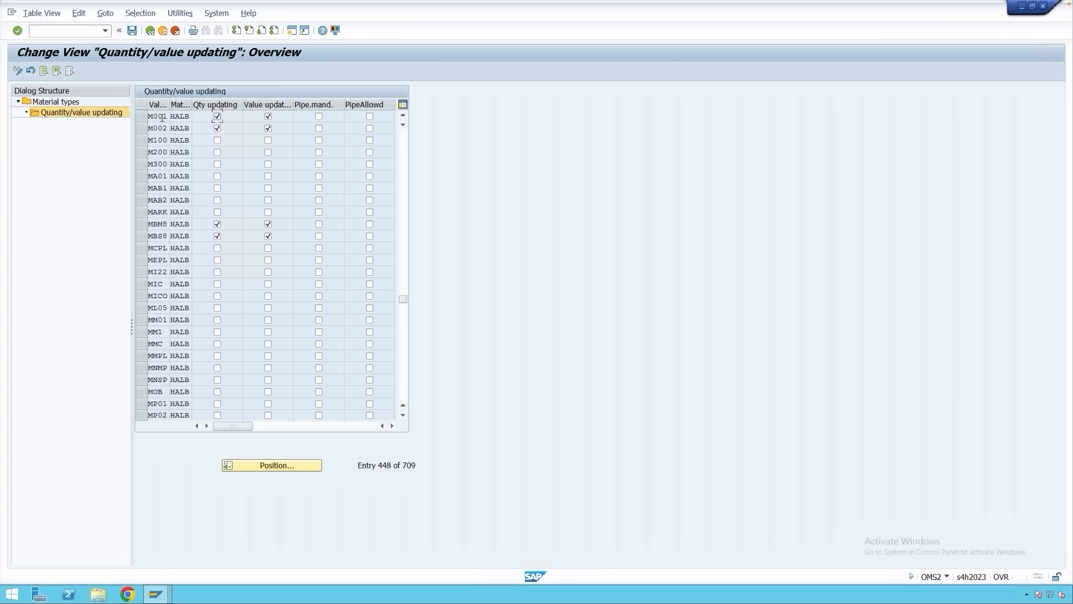
{"action": "left_click", "coordinate": [150, 31]}
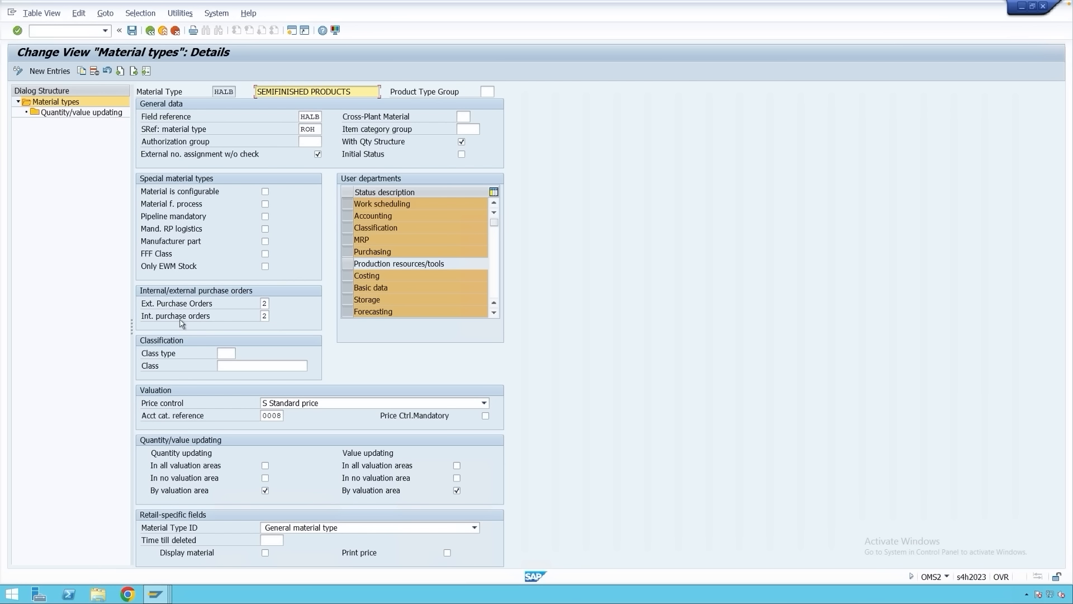
- Review the allowed options for external and internal purchase orders of material type HALB without changing them
{"action": "left_click", "coordinate": [269, 303]}
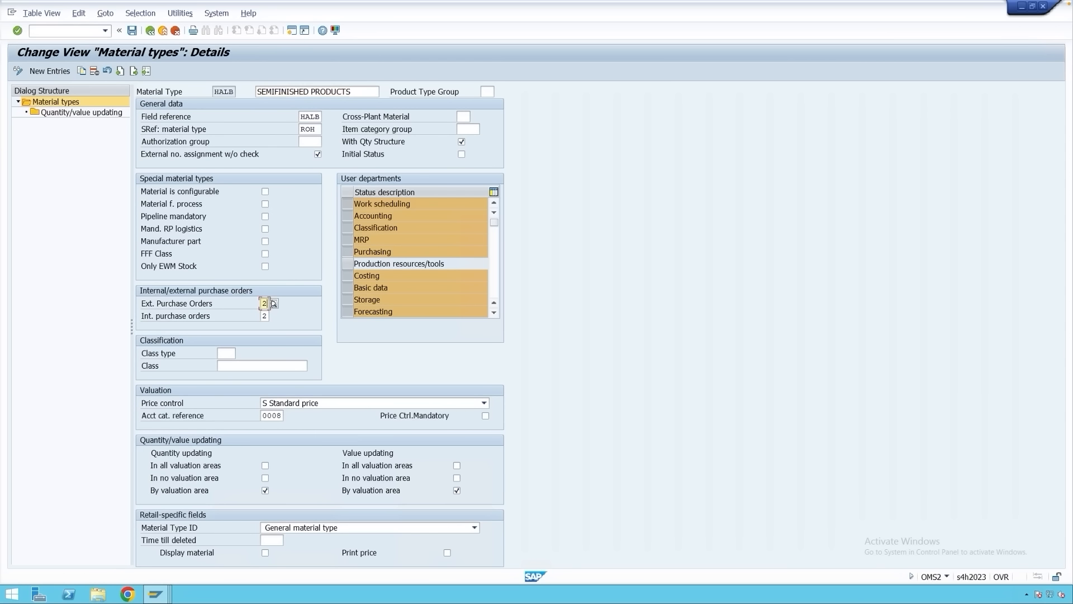
{"action": "left_click", "coordinate": [274, 303]}
{"action": "left_click", "coordinate": [270, 151]}
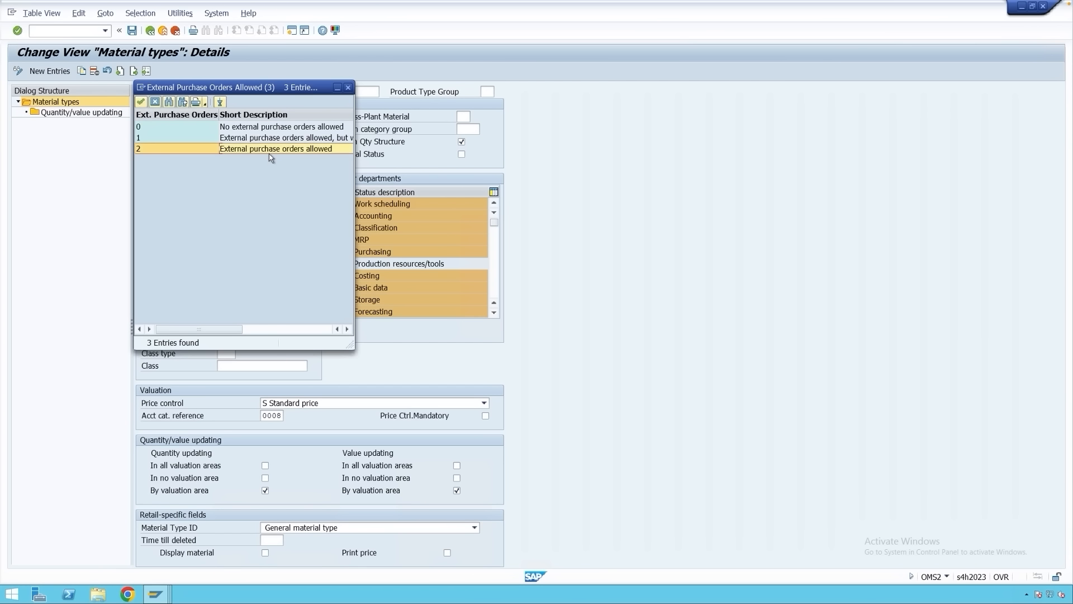
{"action": "left_click", "coordinate": [348, 88]}
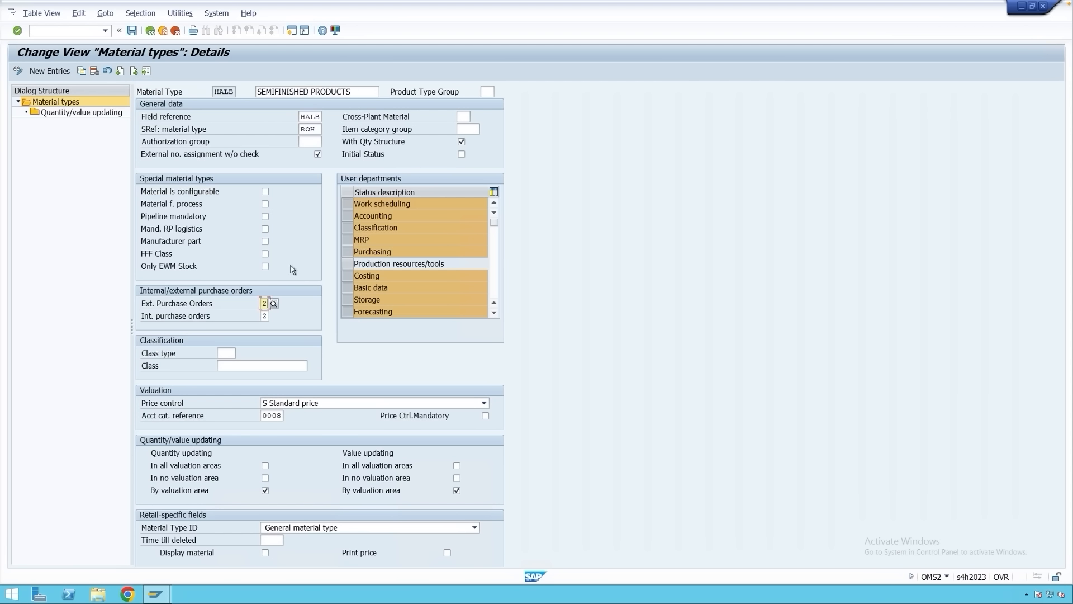
{"action": "left_click", "coordinate": [264, 316]}
{"action": "left_click", "coordinate": [274, 316]}
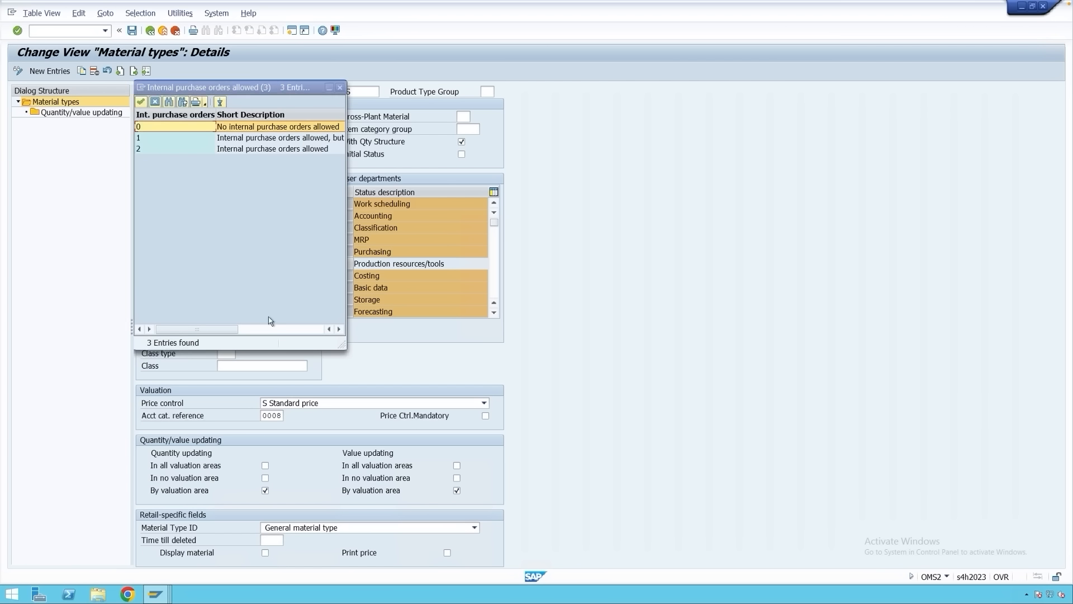
{"action": "left_click", "coordinate": [340, 88]}
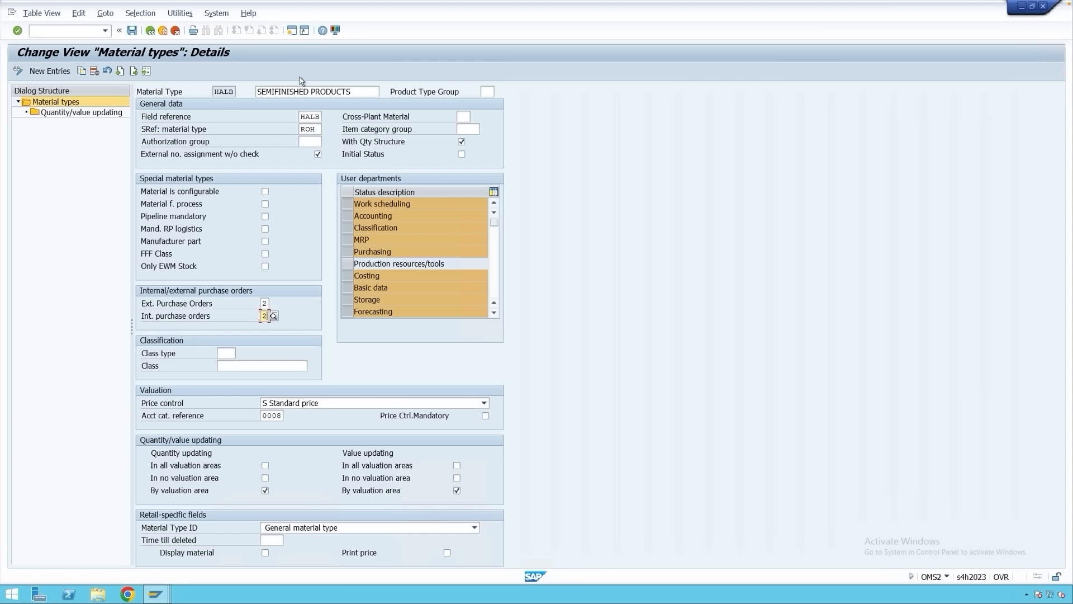
- Start the Create Material transaction MM01 in a new session
{"action": "left_click", "coordinate": [293, 33]}
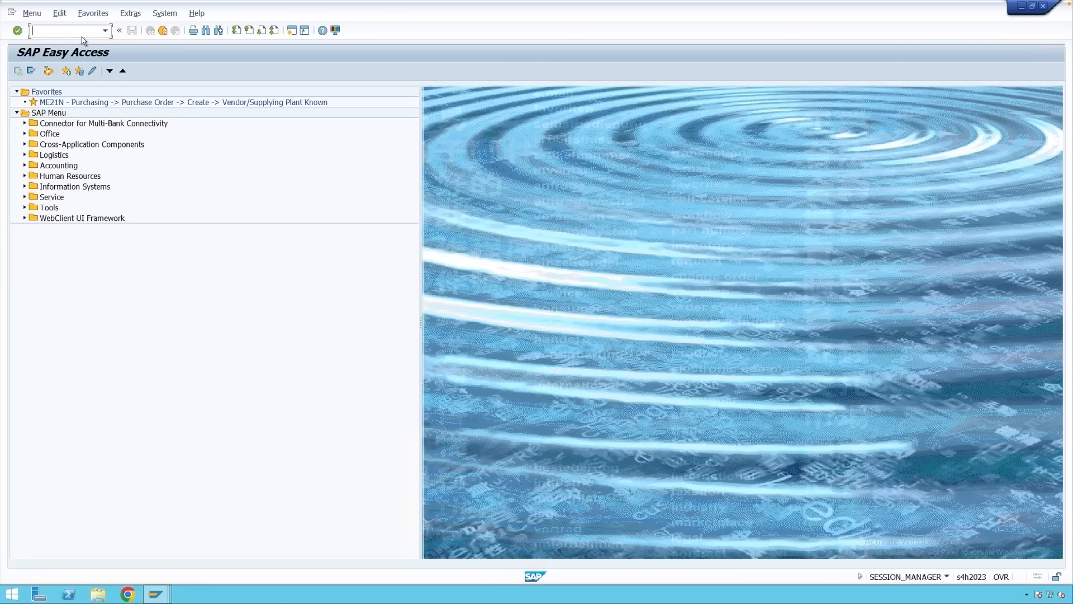
{"action": "type", "text": "mm01"}
{"action": "key", "text": "Return"}
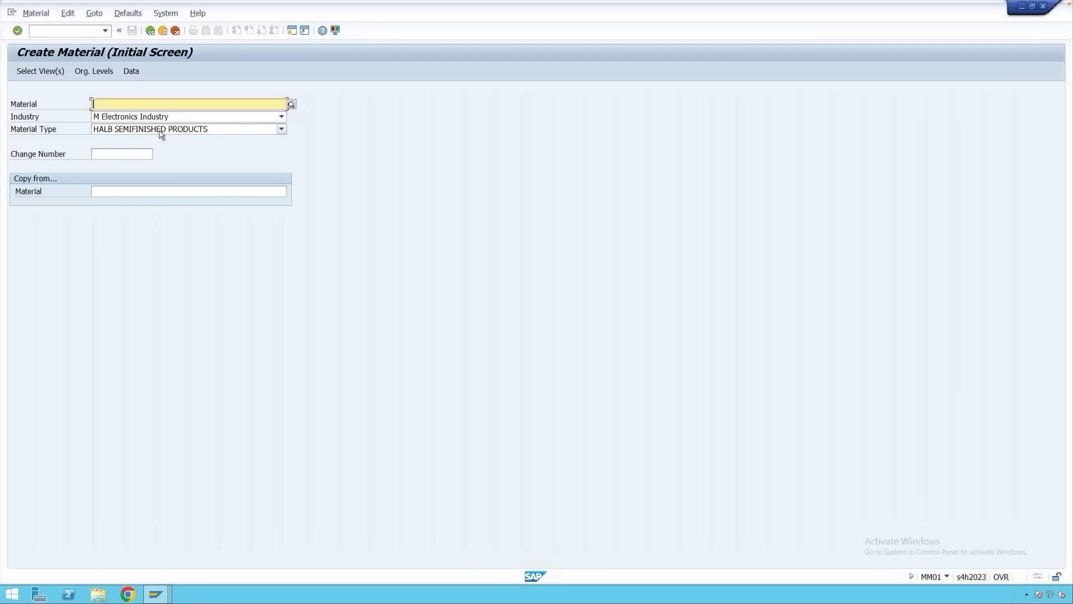
- Choose the Accounting 1 view and plant M001 for the new semifinished product
{"action": "key", "text": "Return"}
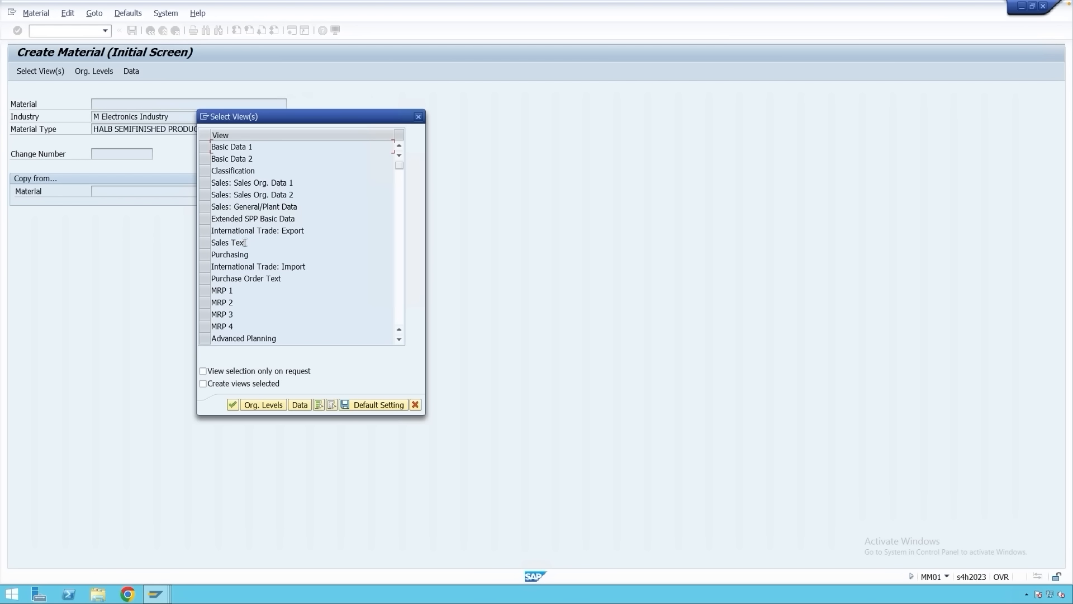
{"action": "scroll", "coordinate": [245, 242], "scroll_direction": "down", "scroll_amount": 2}
{"action": "scroll", "coordinate": [245, 243], "scroll_direction": "down", "scroll_amount": 2}
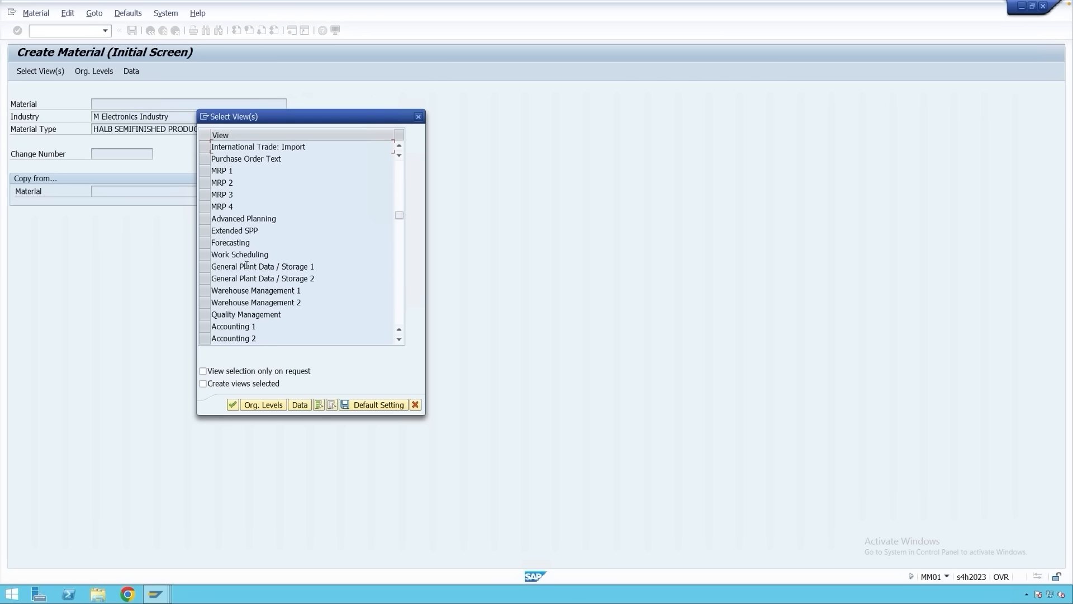
{"action": "left_click", "coordinate": [206, 328]}
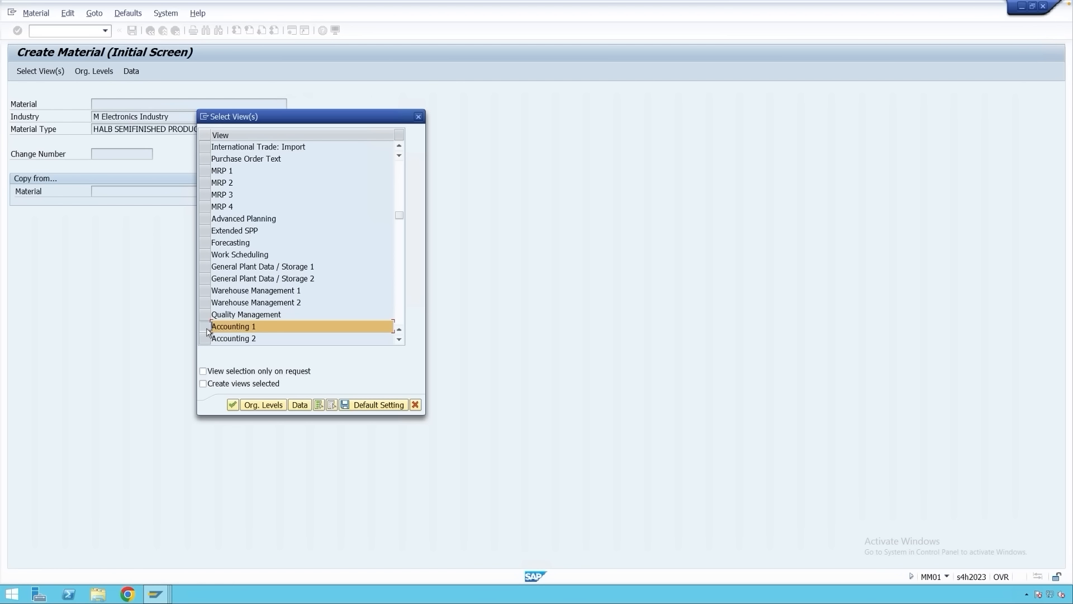
{"action": "key", "text": "Return"}
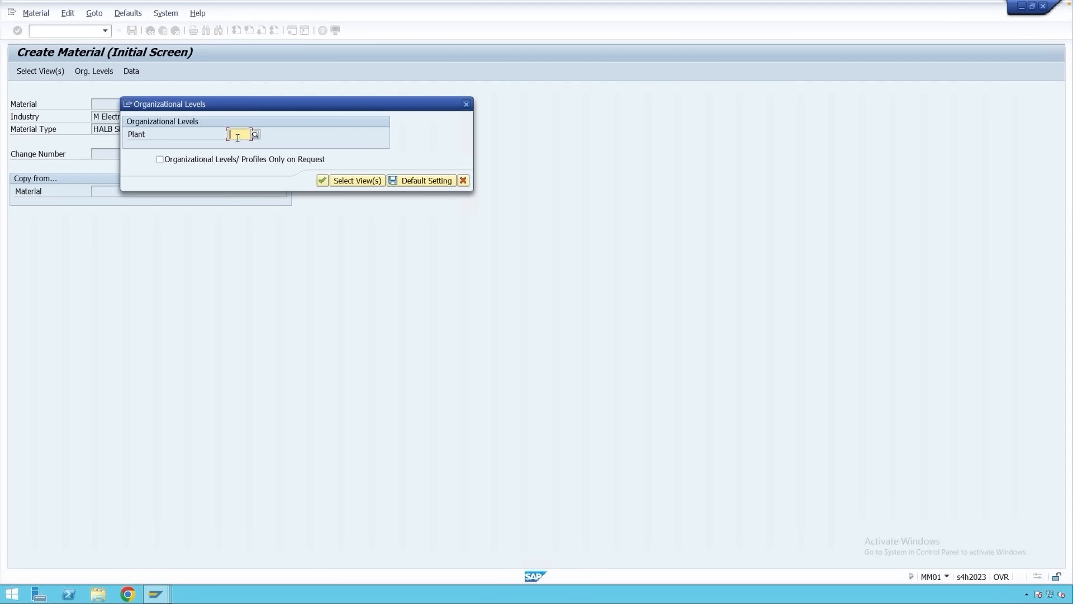
{"action": "type", "text": "m001"}
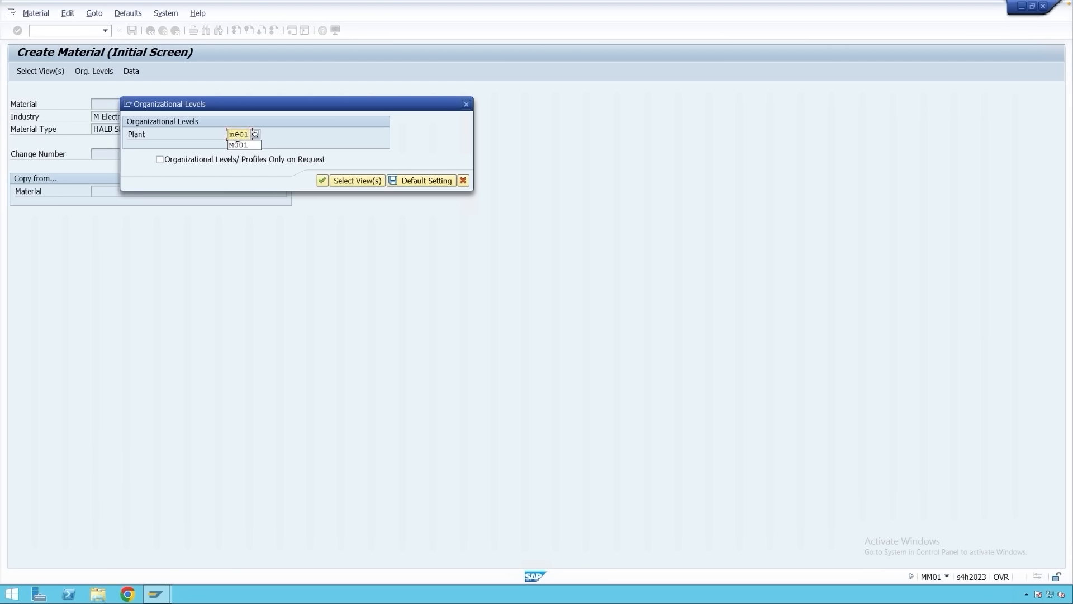
{"action": "key", "text": "Return"}
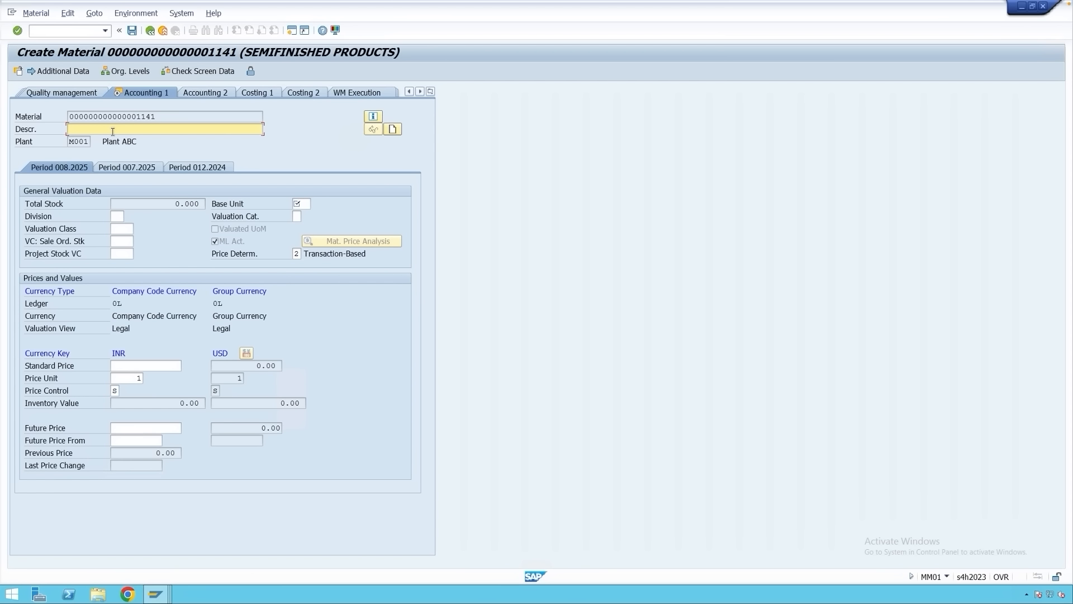
- Enter the description Engine Assembly and base unit EA, and list the valuation classes available for the material
{"action": "type", "text": "Engine Assembly"}
{"action": "key", "text": "Return"}
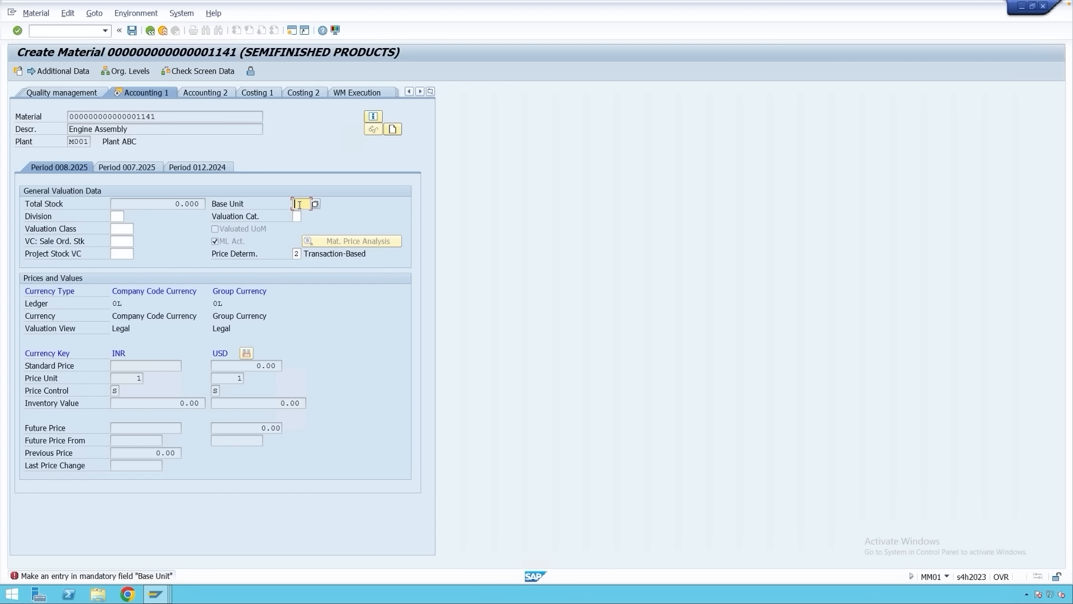
{"action": "type", "text": "EA"}
{"action": "key", "text": "Return"}
{"action": "left_click", "coordinate": [125, 230]}
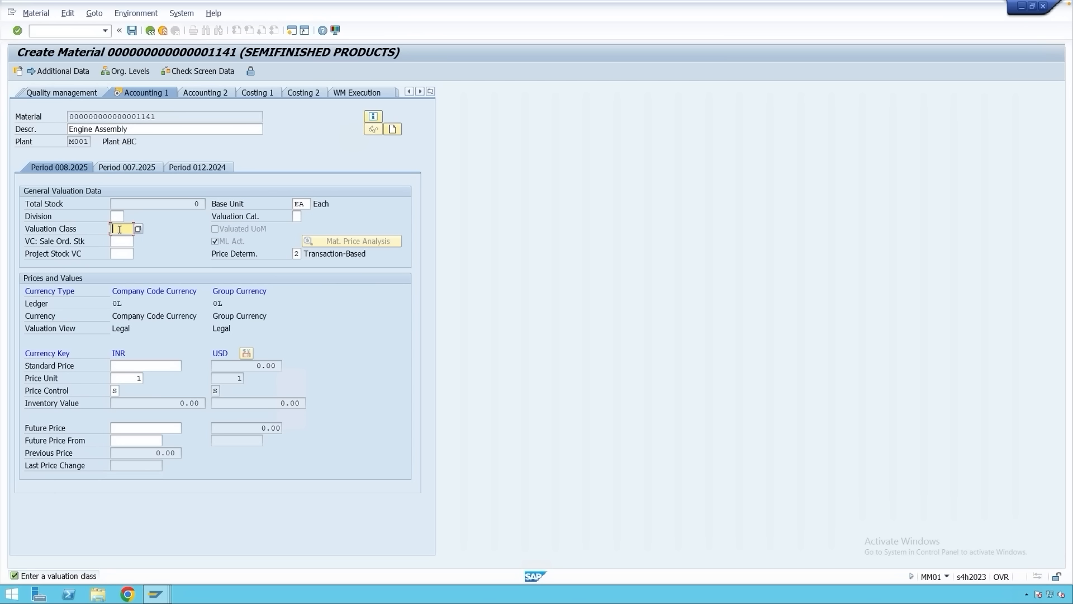
{"action": "left_click", "coordinate": [137, 229]}
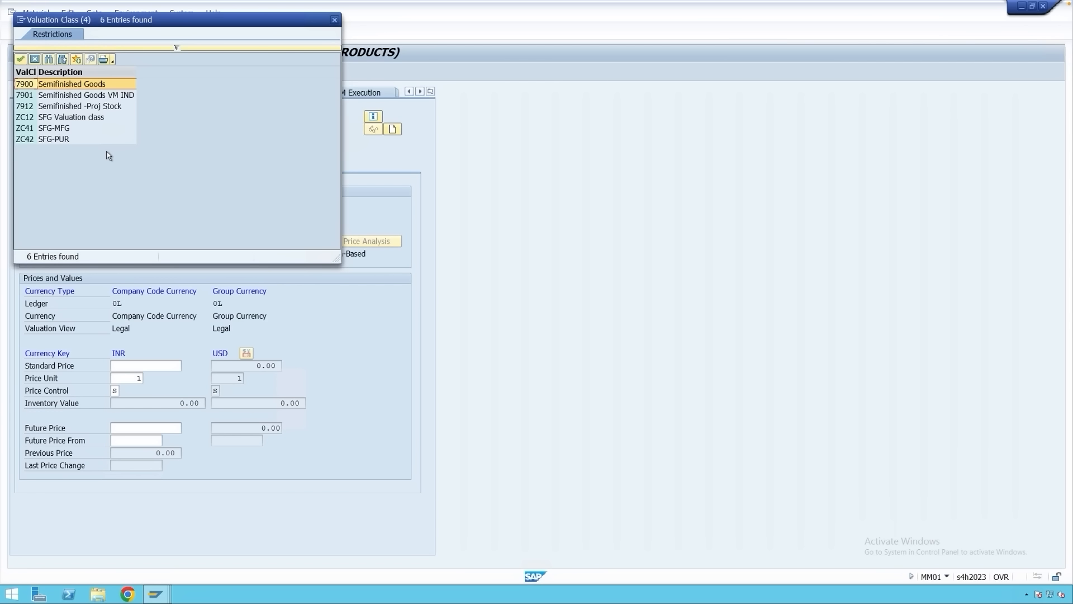
- Run transaction OMSK in a new session and open the valuation class maintenance table
{"action": "left_click", "coordinate": [21, 21]}
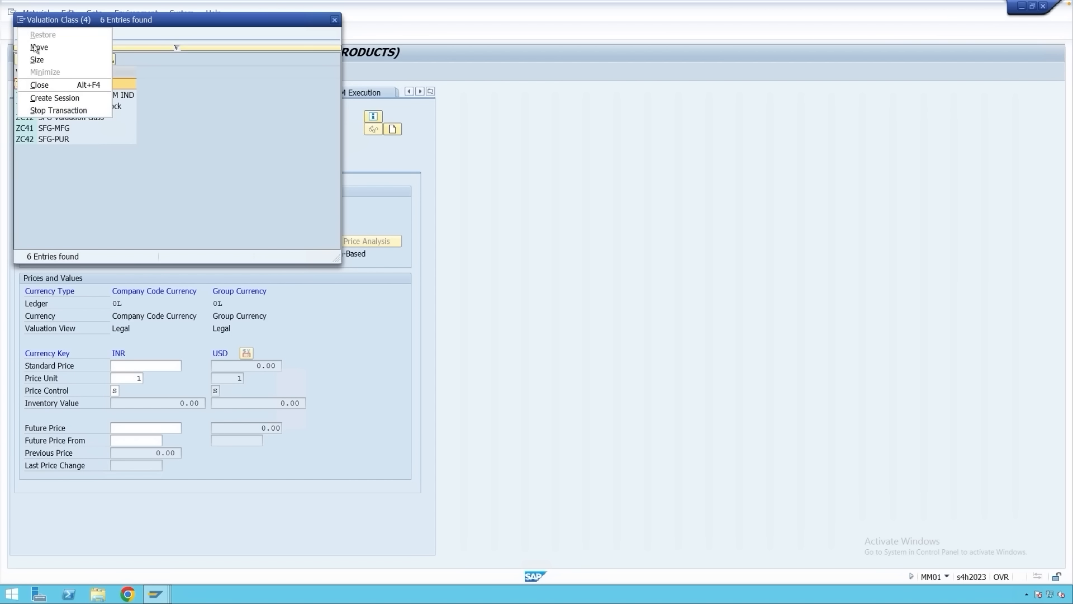
{"action": "left_click", "coordinate": [55, 97]}
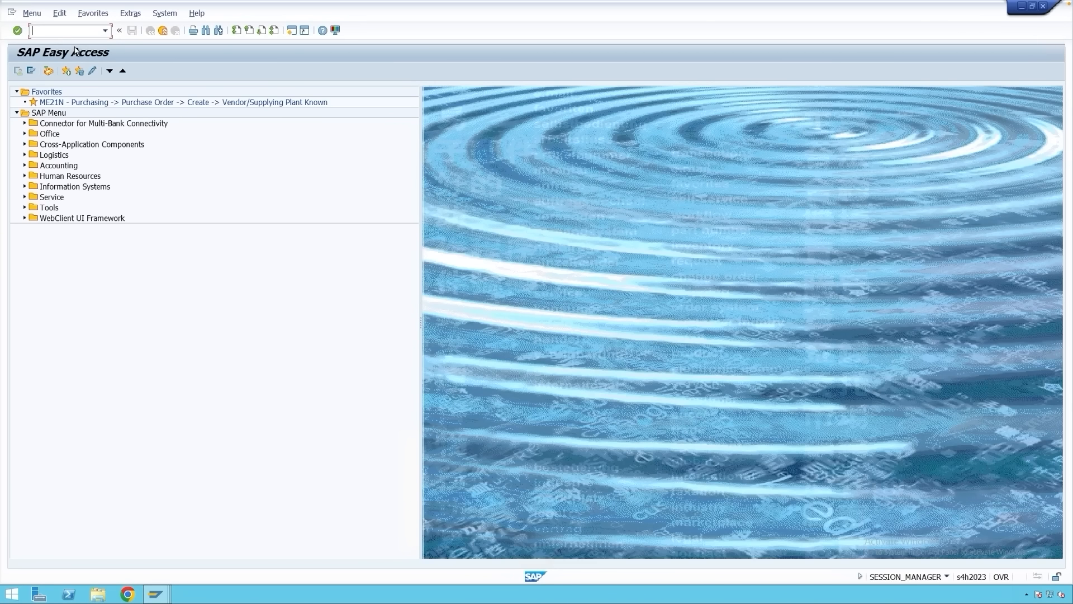
{"action": "type", "text": "omsk"}
{"action": "key", "text": "Return"}
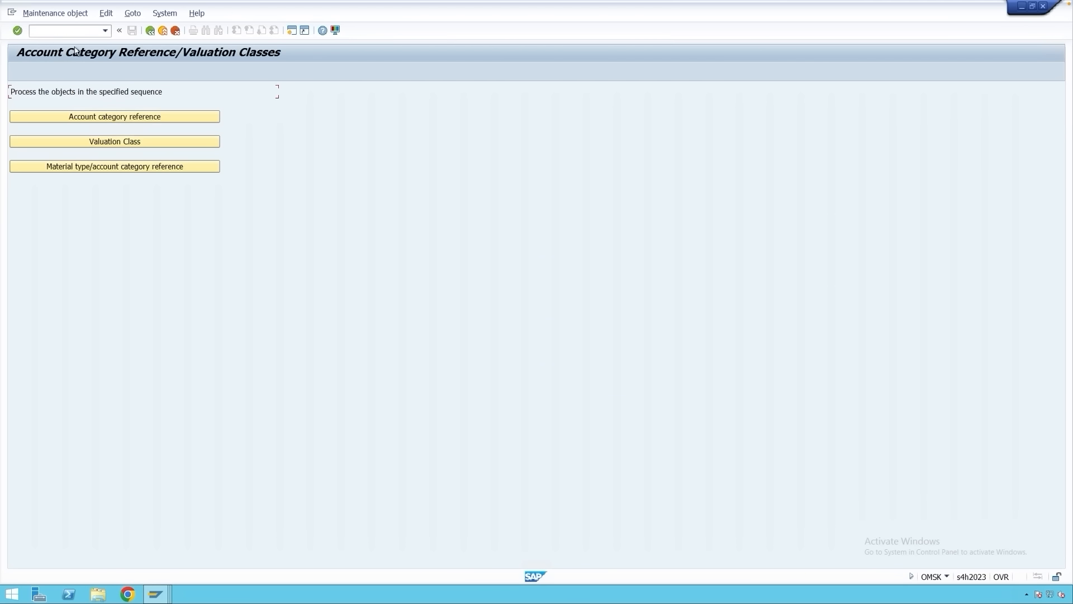
{"action": "left_click", "coordinate": [128, 144]}
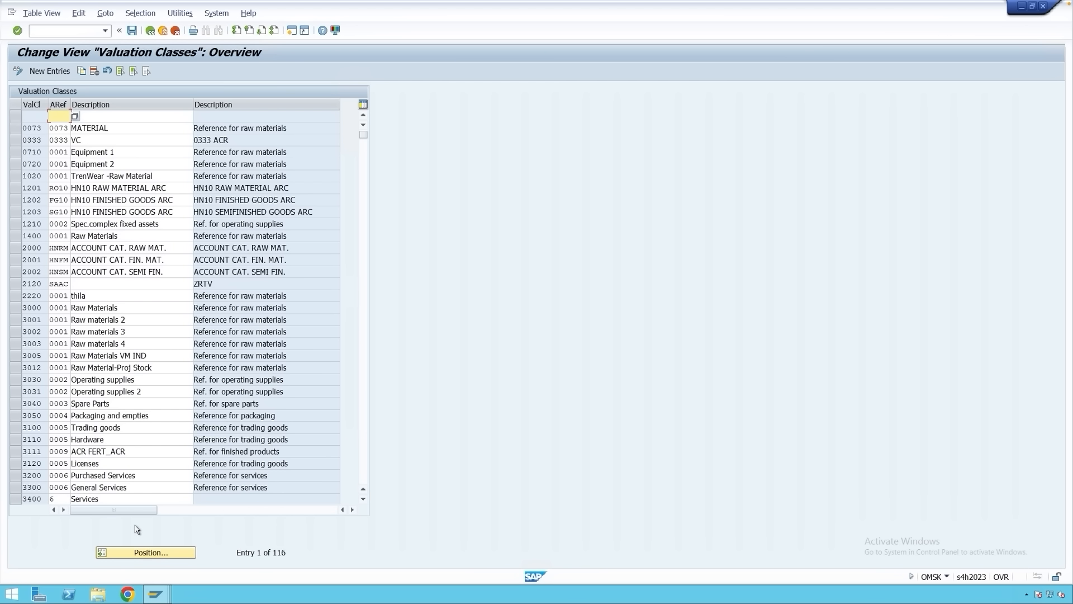
- Switch back to the session with the HALB material type details to check its account category reference
{"action": "left_click", "coordinate": [156, 592]}
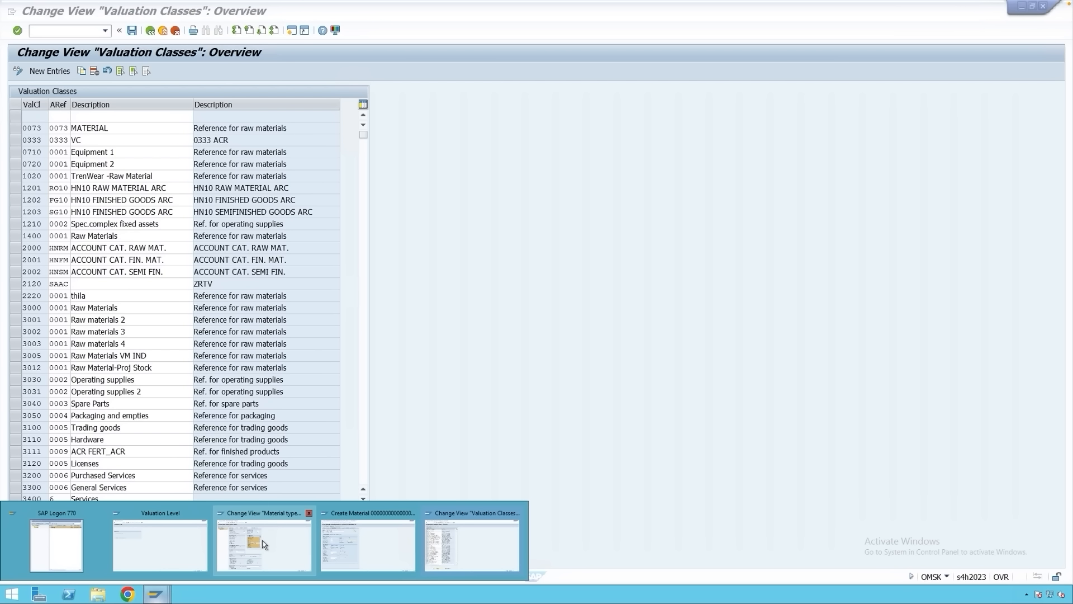
{"action": "left_click", "coordinate": [264, 544]}
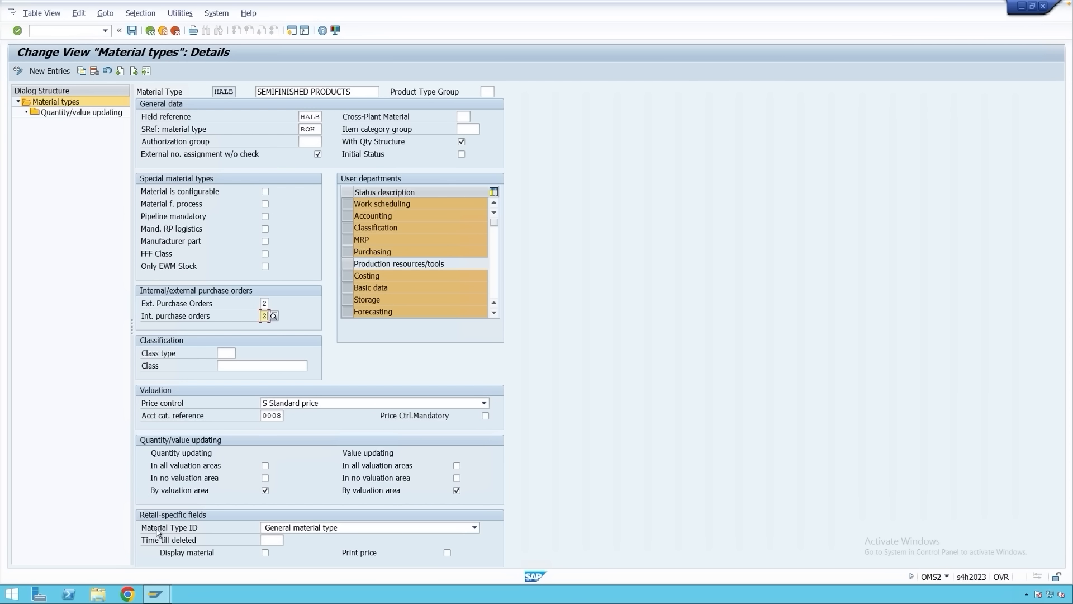
- Filter the valuation class table by account category reference 0008, checking the value against the HALB material type details
{"action": "left_click", "coordinate": [140, 13]}
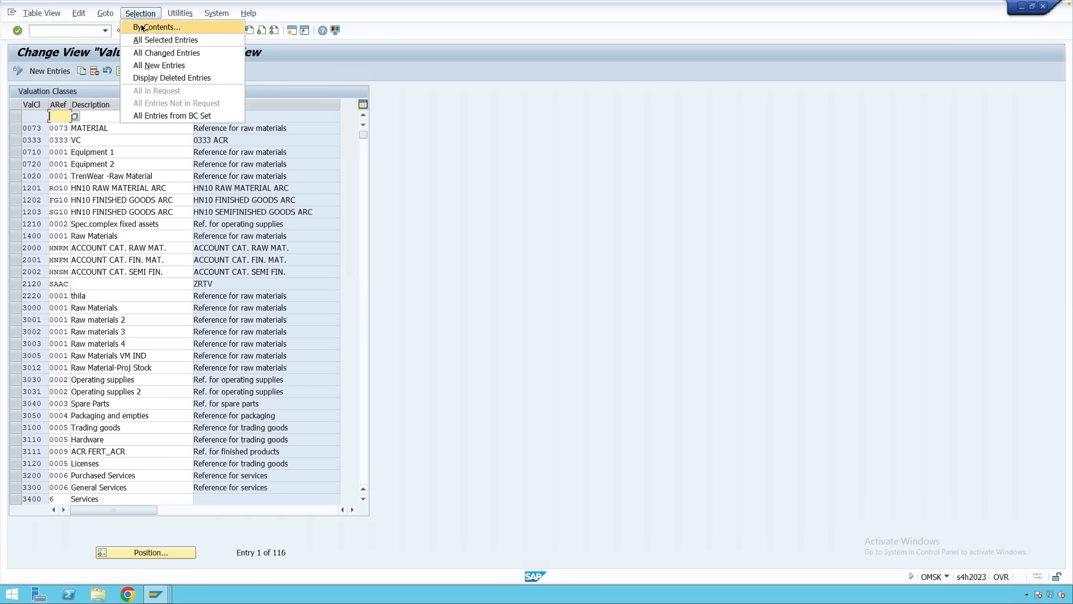
{"action": "left_click", "coordinate": [157, 27]}
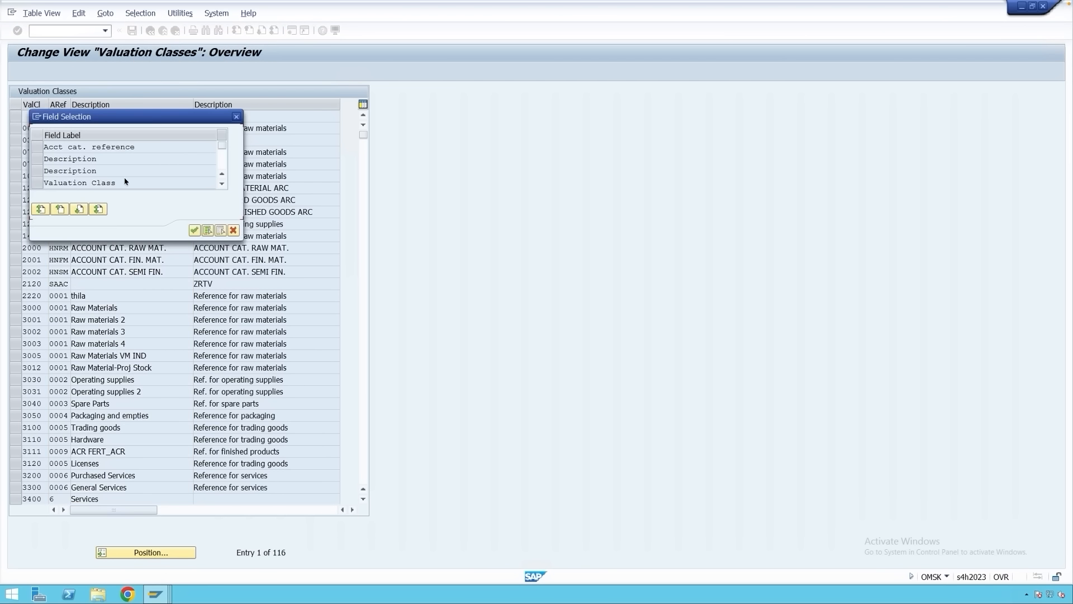
{"action": "left_click", "coordinate": [56, 148]}
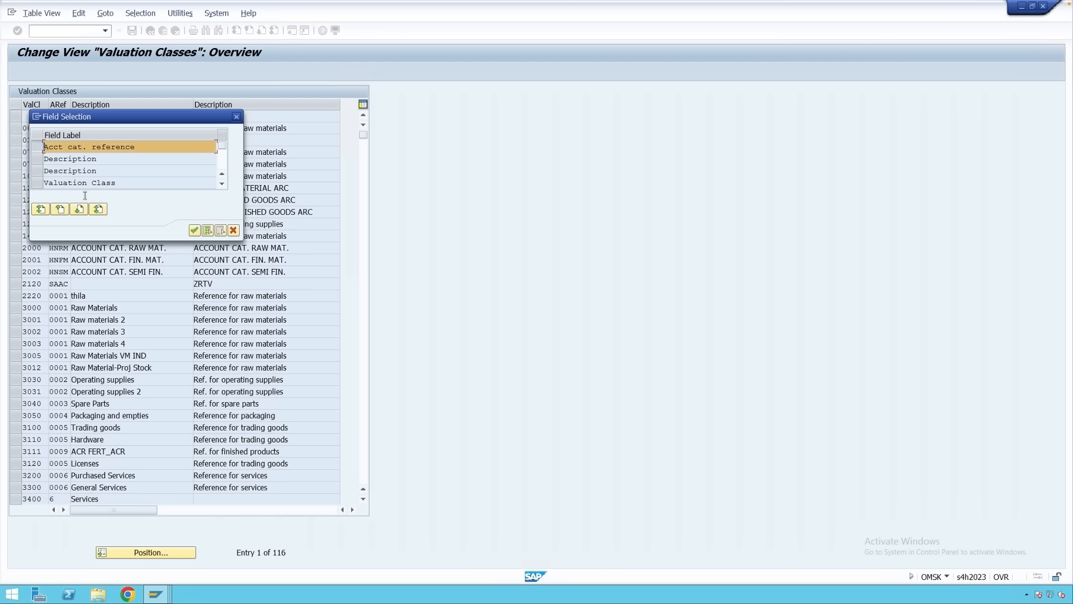
{"action": "left_click", "coordinate": [195, 231]}
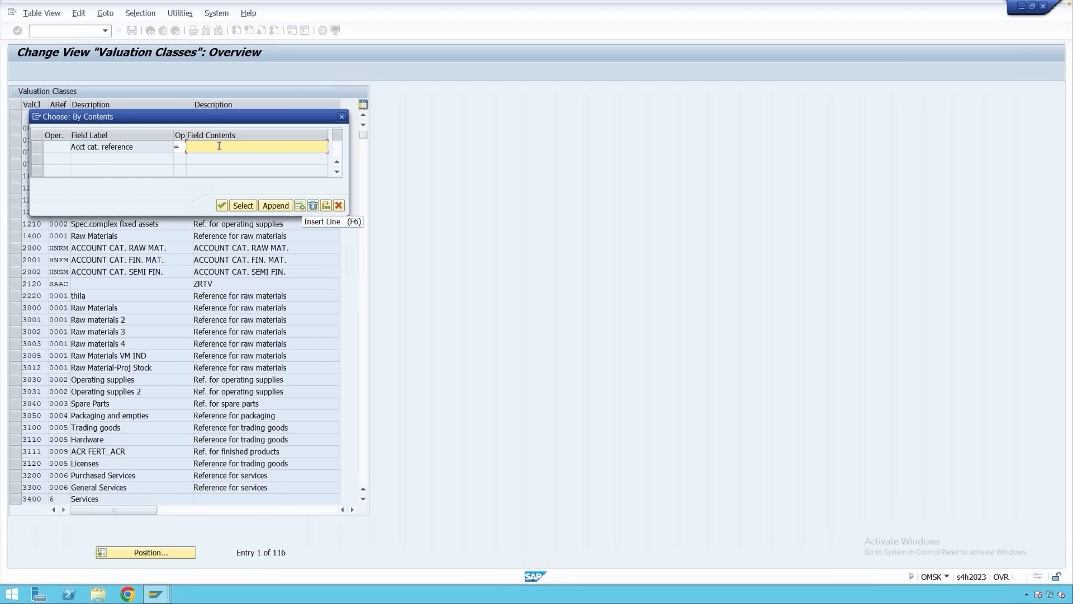
{"action": "type", "text": "0008"}
{"action": "left_click", "coordinate": [156, 594]}
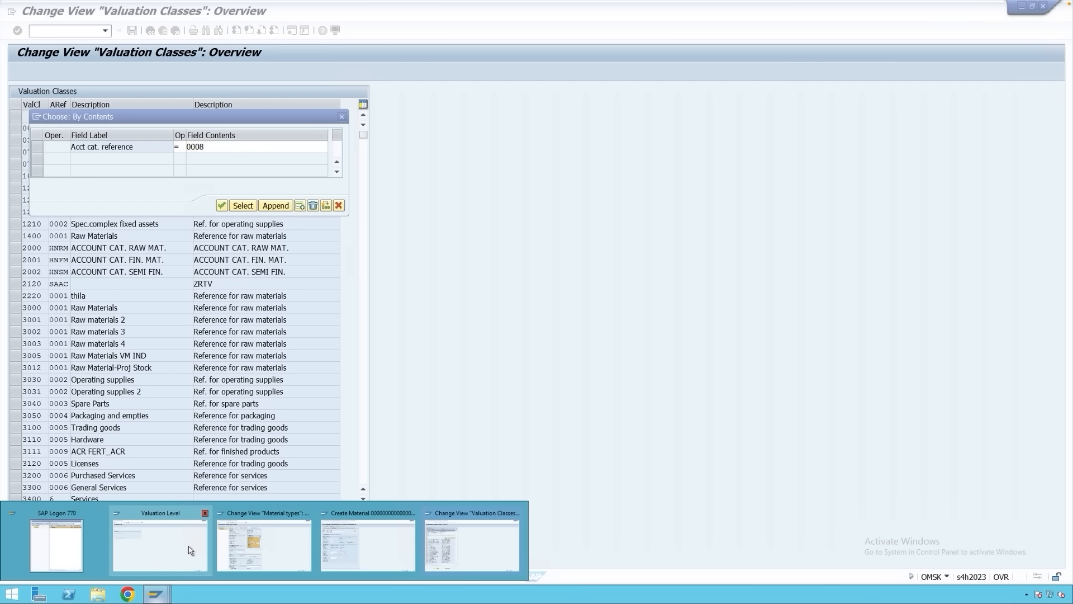
{"action": "left_click", "coordinate": [229, 547]}
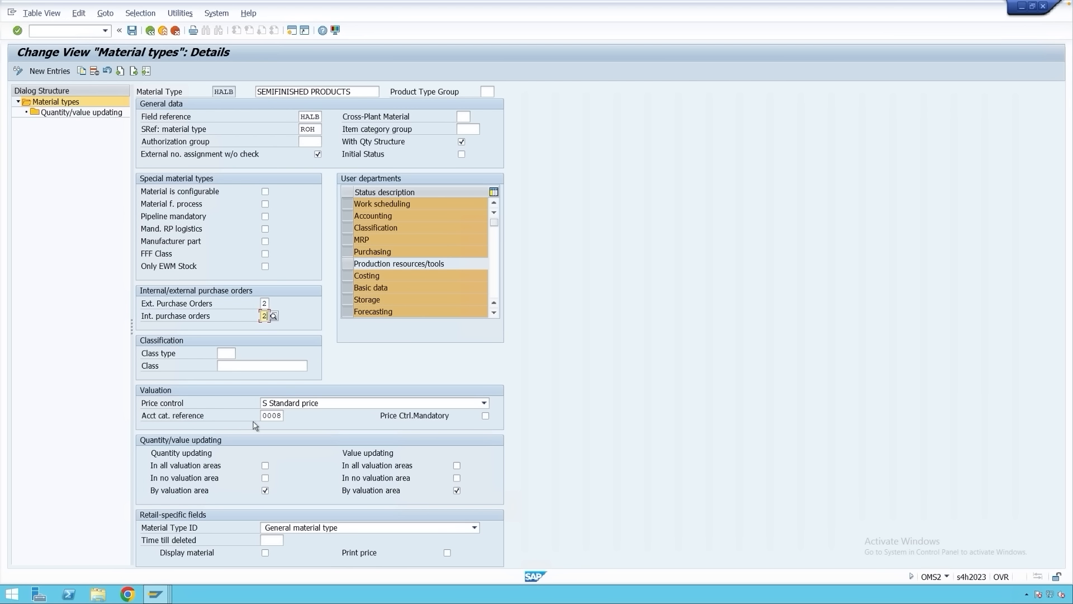
{"action": "left_click", "coordinate": [156, 594]}
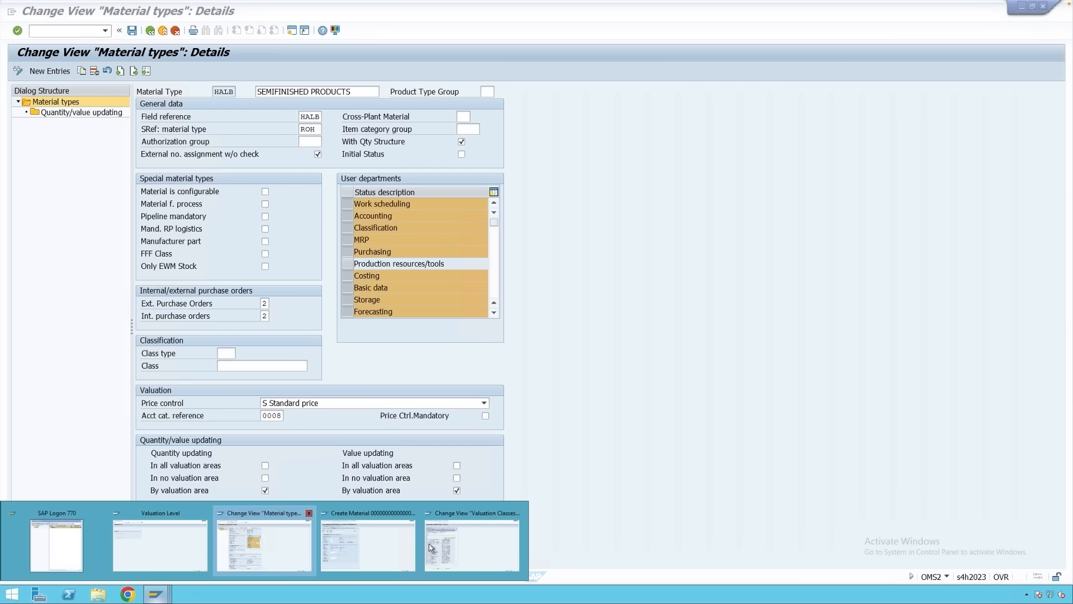
{"action": "left_click", "coordinate": [429, 546]}
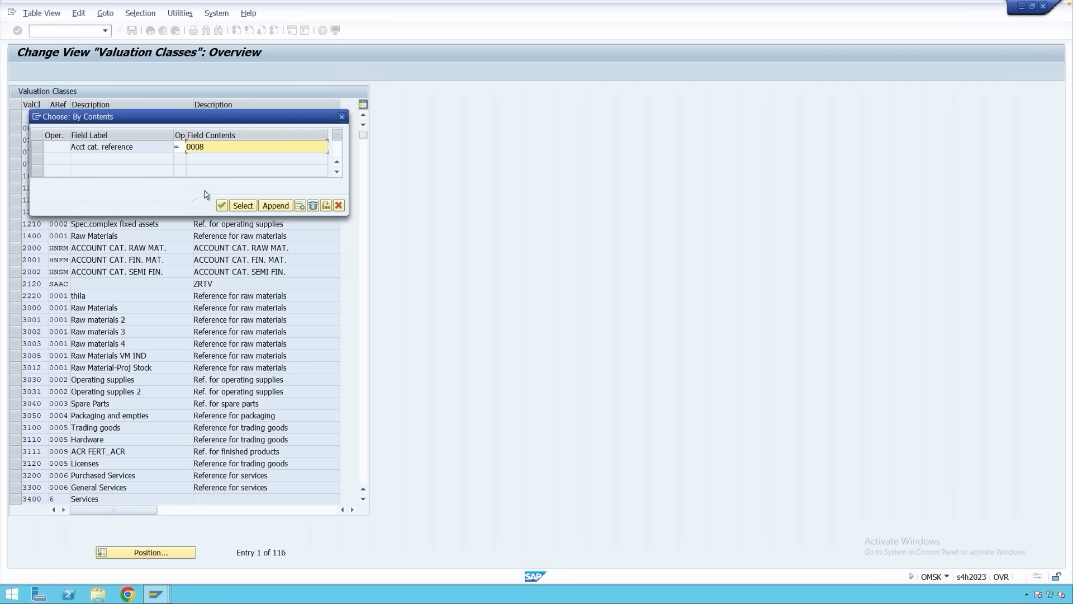
{"action": "left_click", "coordinate": [243, 206]}
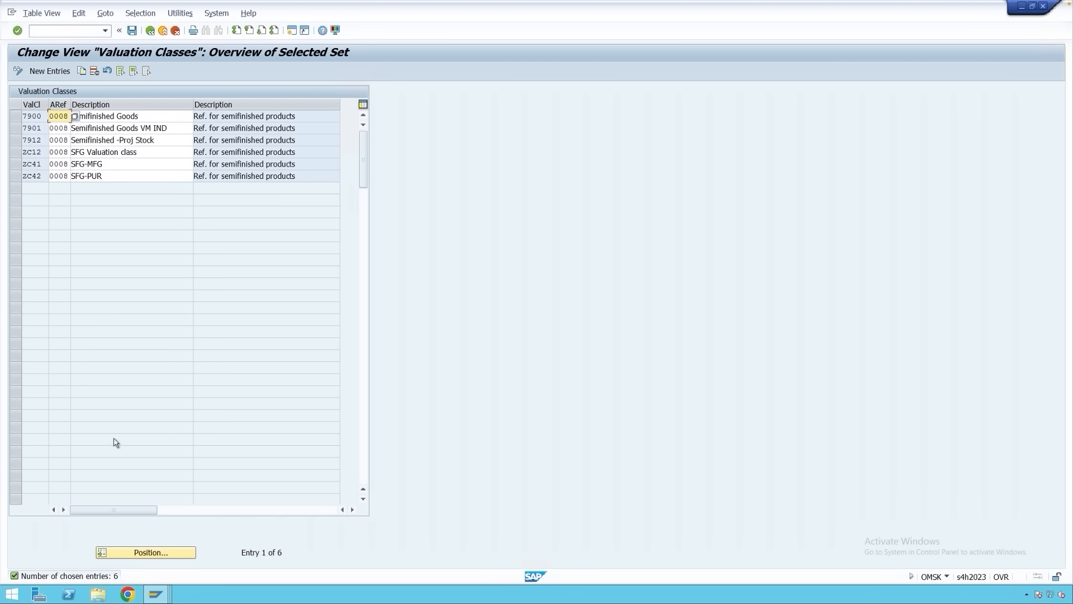
- Return to the material creation session and assign valuation class 7900 Semifinished Goods to Engine Assembly
{"action": "mouse_move", "coordinate": [160, 593]}
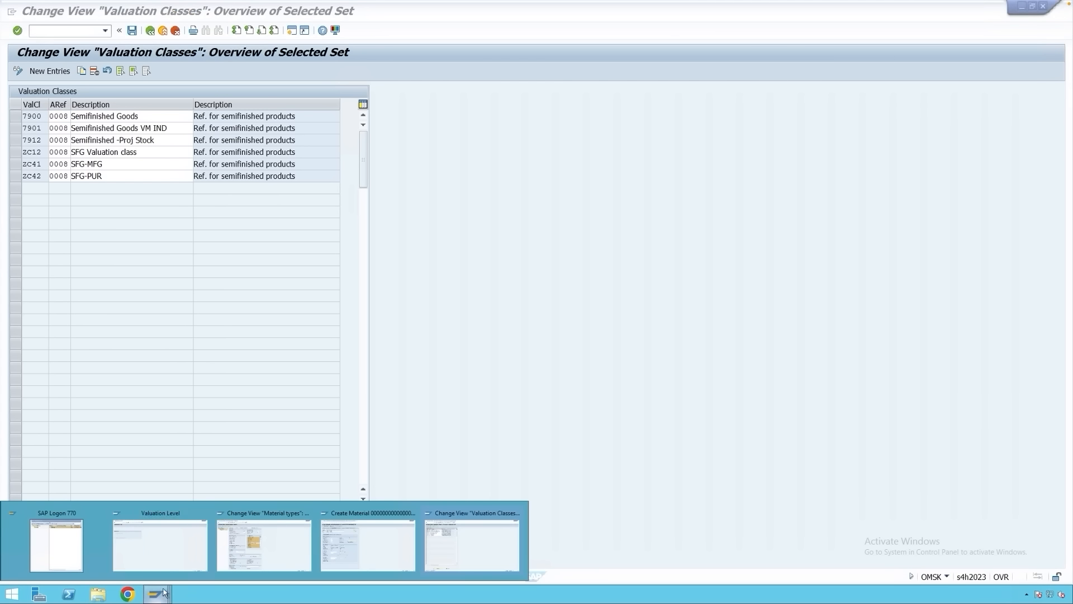
{"action": "left_click", "coordinate": [359, 556]}
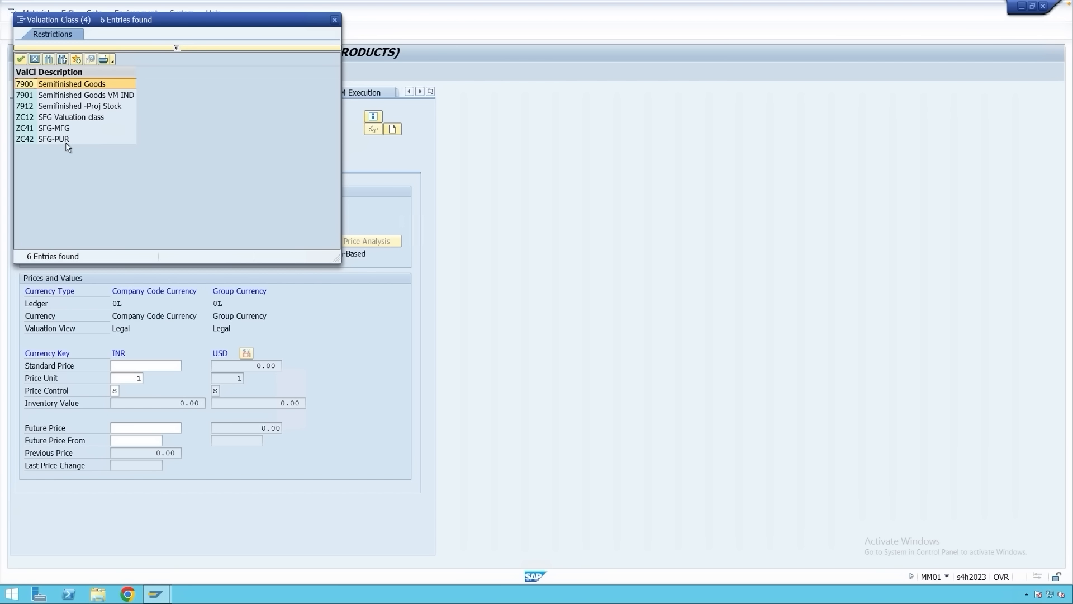
{"action": "double_click", "coordinate": [29, 87]}
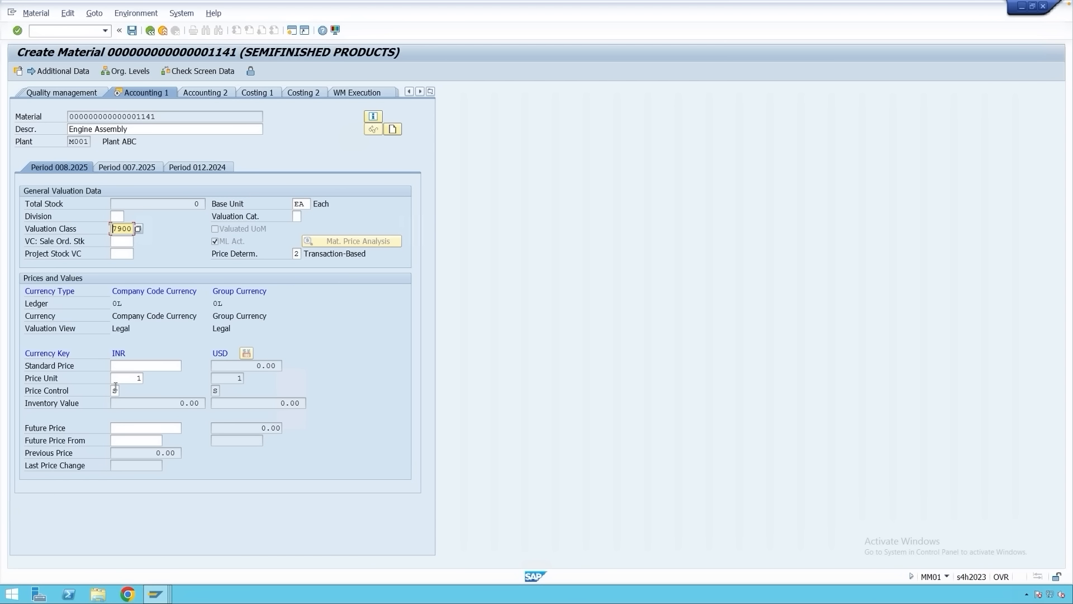
- Check the price control setting of material type HALB and list the price control options for the new material
{"action": "left_click", "coordinate": [156, 594]}
{"action": "left_click", "coordinate": [235, 555]}
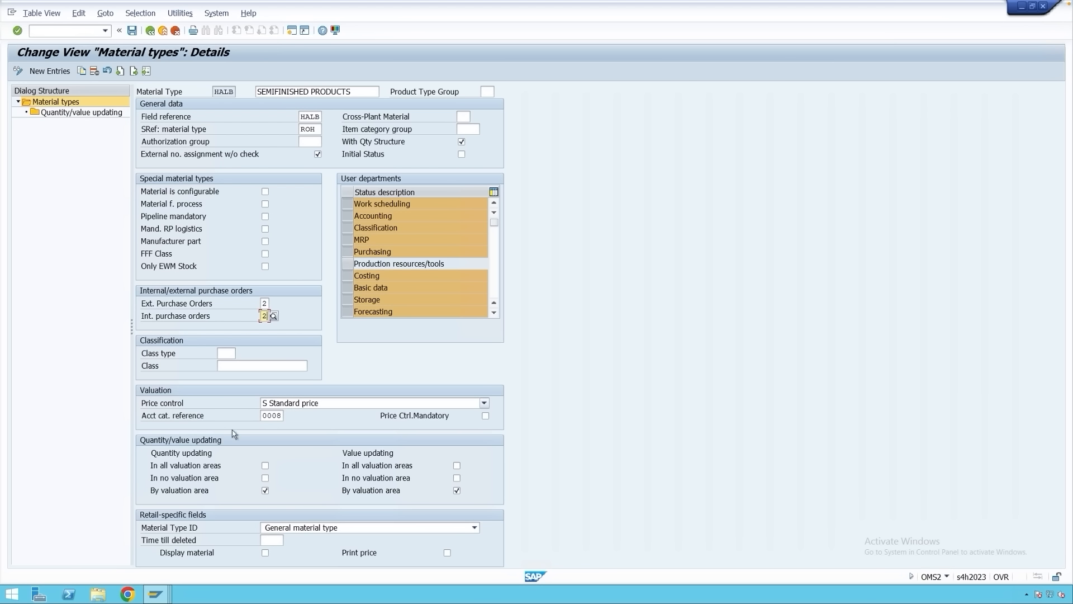
{"action": "mouse_move", "coordinate": [157, 590]}
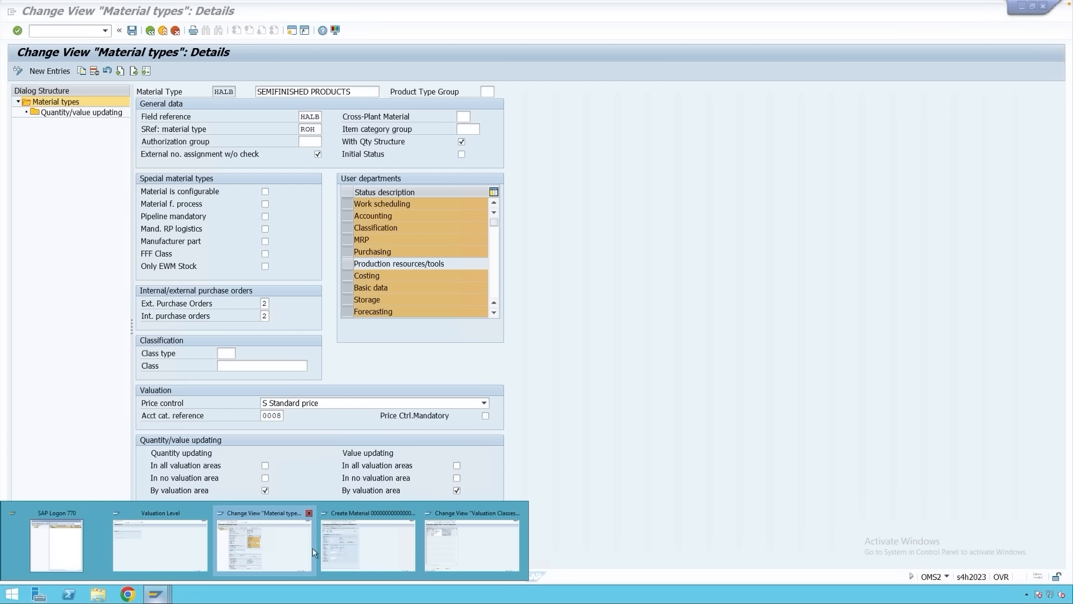
{"action": "left_click", "coordinate": [327, 553]}
{"action": "left_click", "coordinate": [115, 390]}
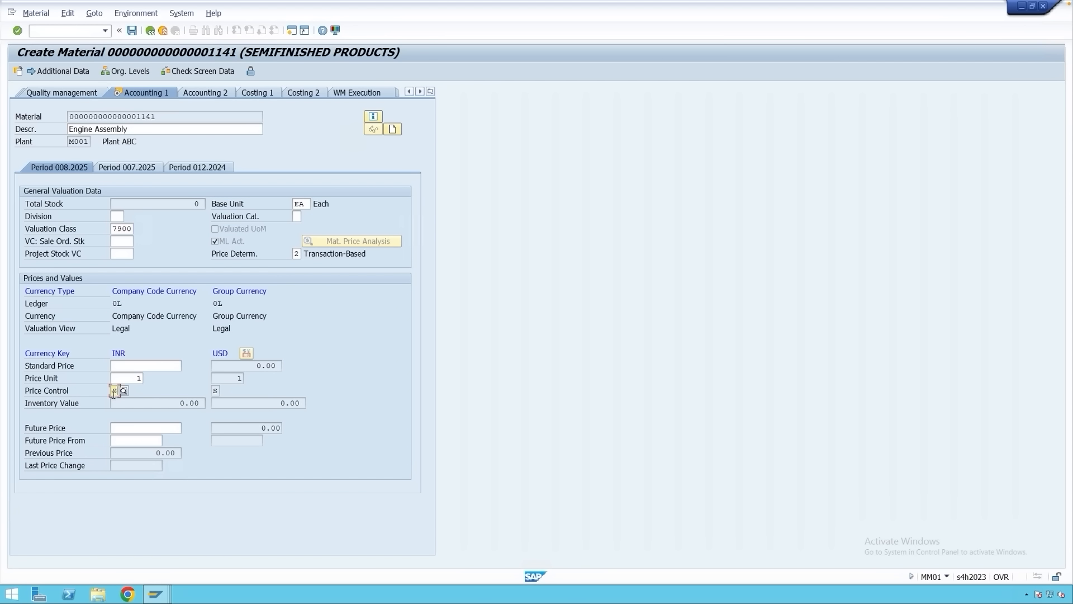
{"action": "left_click", "coordinate": [124, 390]}
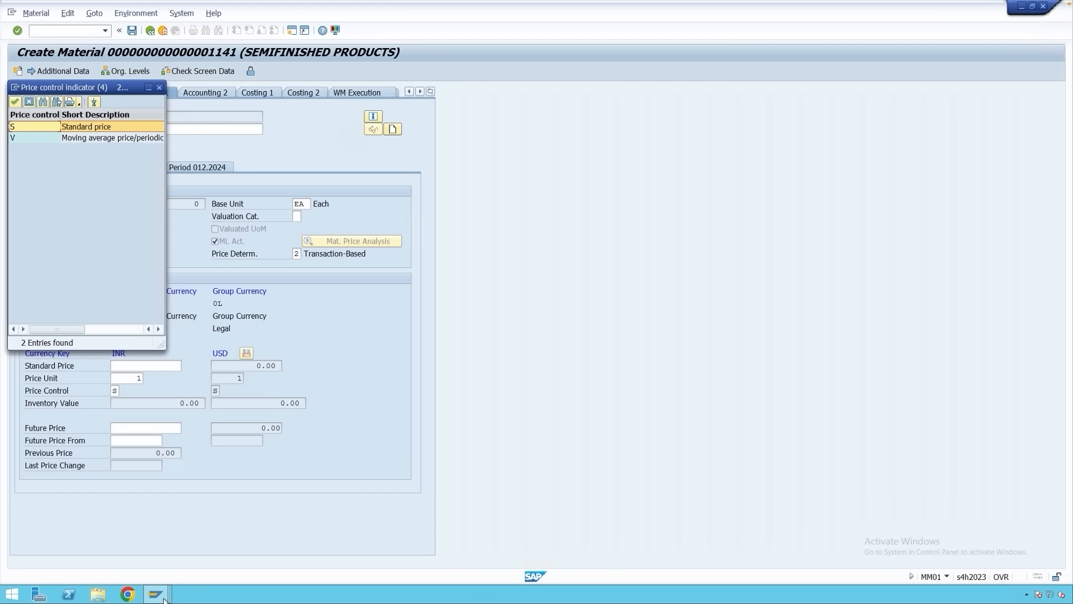
- Compare the listed price control options with the HALB default once more and close the list without choosing another option
{"action": "mouse_move", "coordinate": [158, 594]}
{"action": "left_click", "coordinate": [246, 545]}
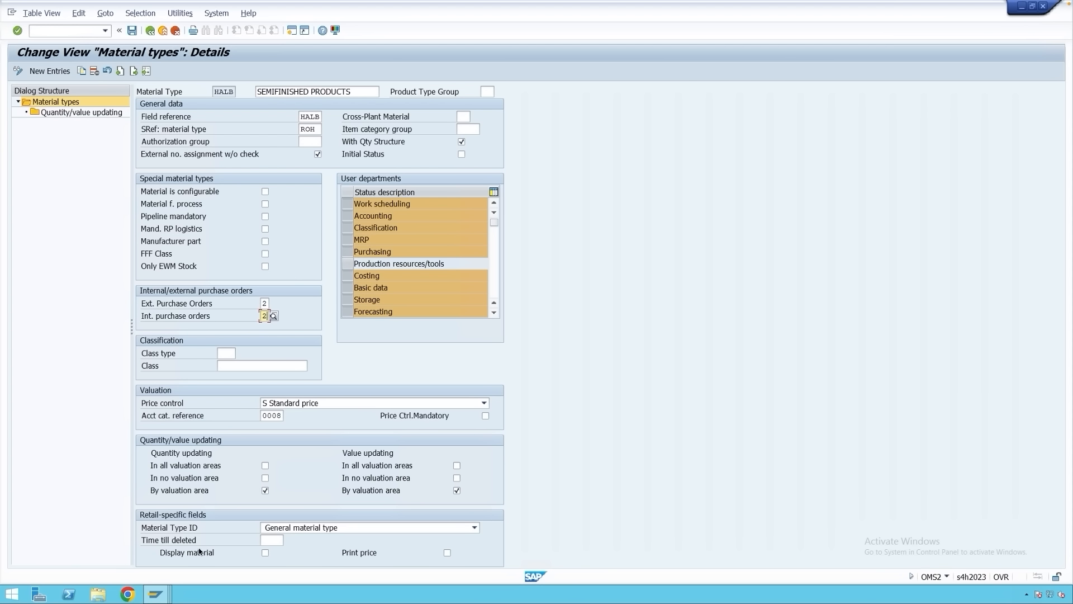
{"action": "mouse_move", "coordinate": [162, 593]}
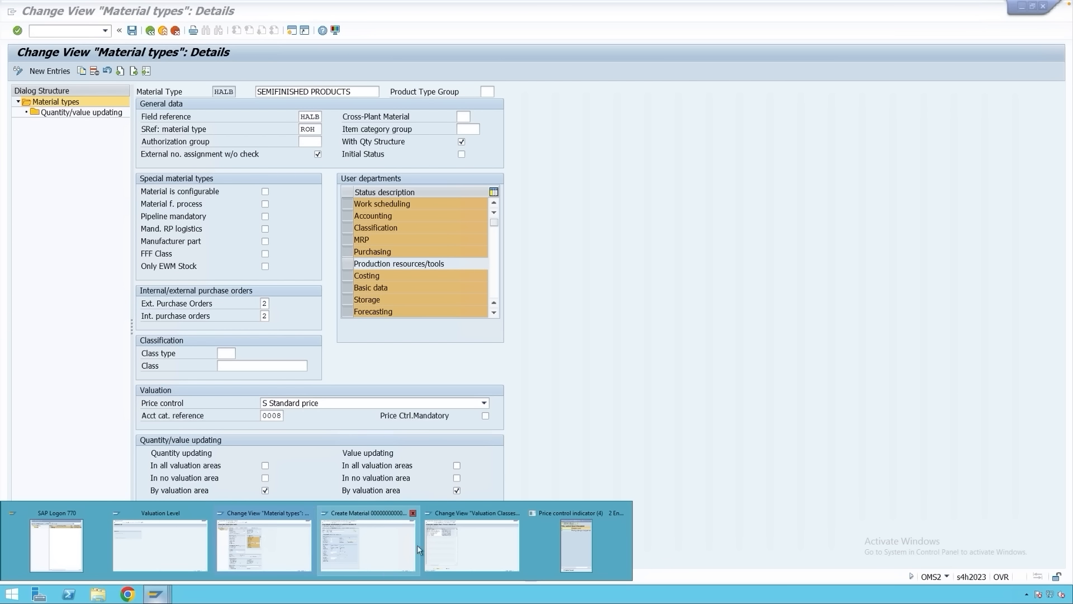
{"action": "left_click", "coordinate": [391, 551]}
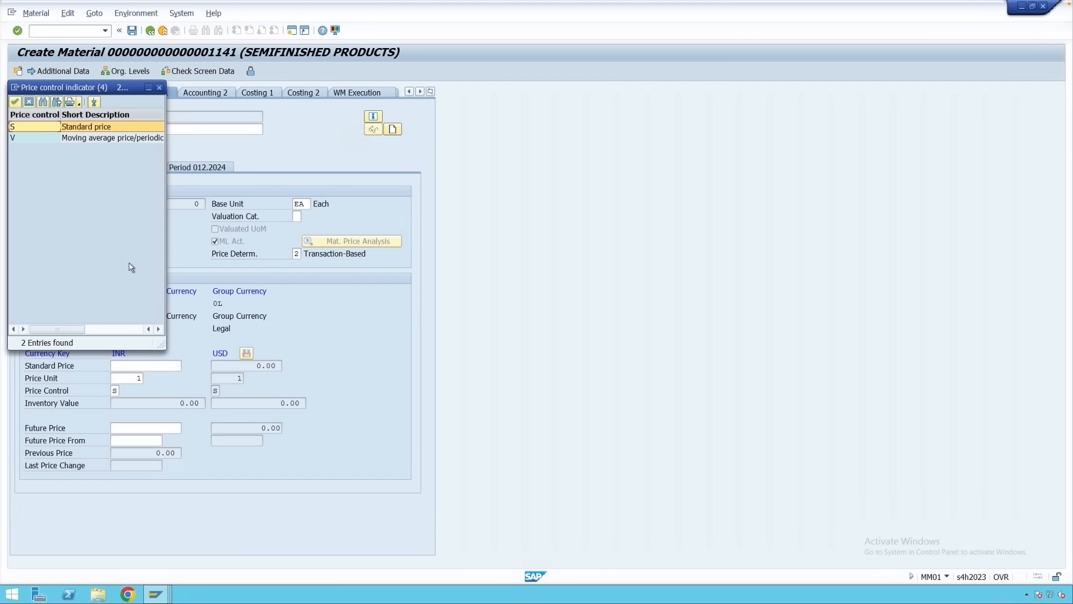
{"action": "left_click", "coordinate": [159, 87]}
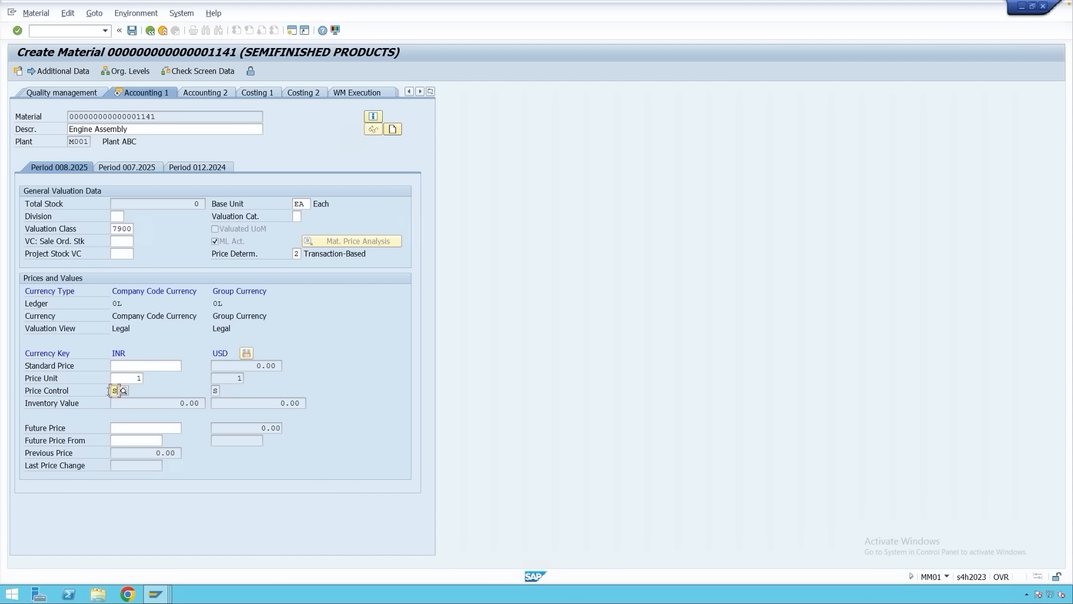
- Set the standard price of the Engine Assembly material to 100 INR and confirm it
{"action": "left_click", "coordinate": [168, 365]}
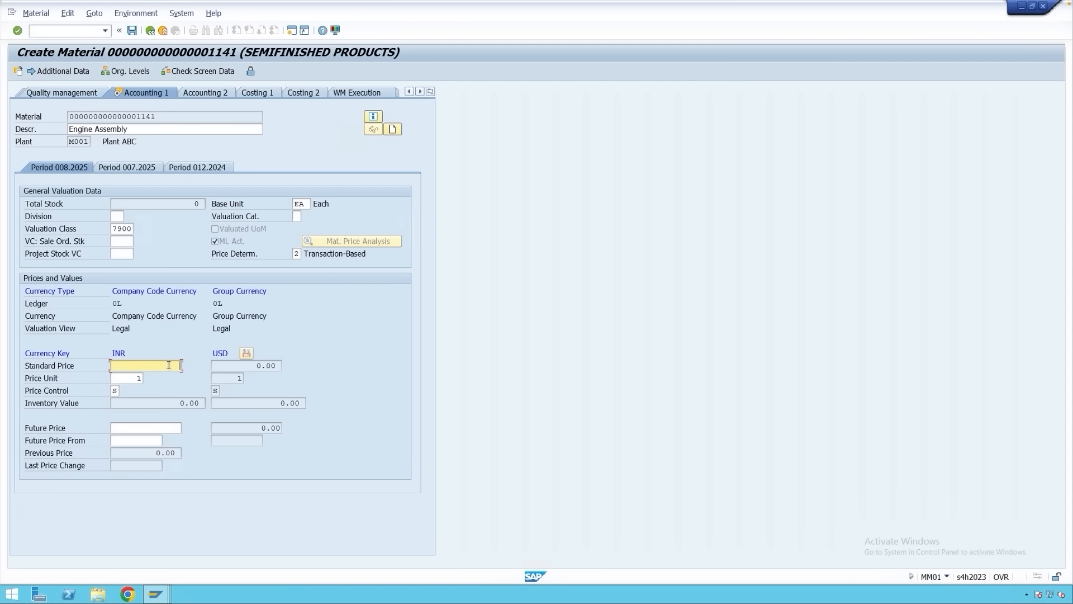
{"action": "type", "text": "100"}
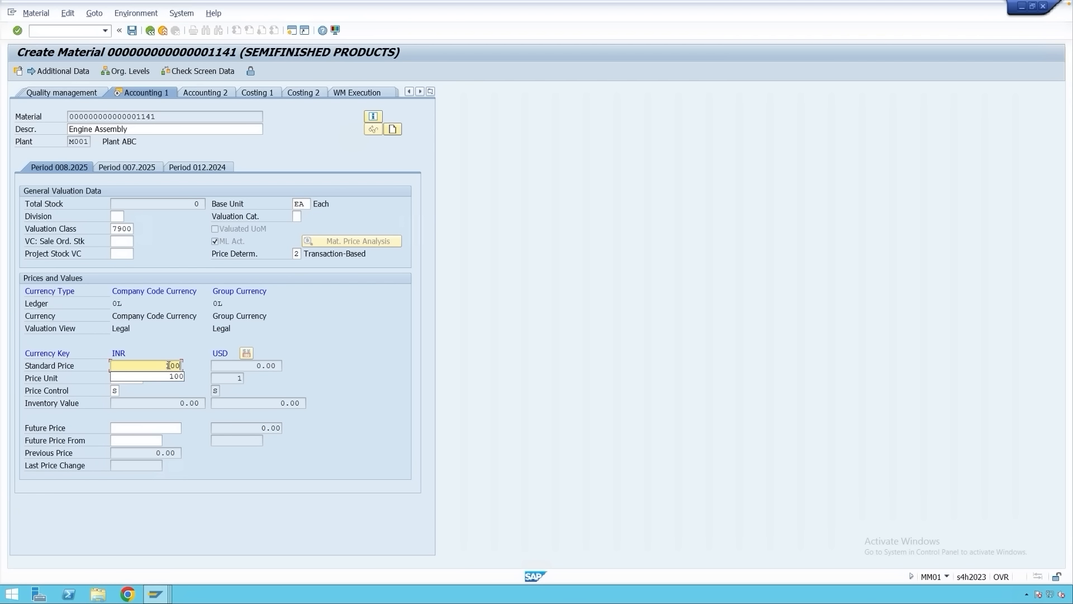
{"action": "key", "text": "Return"}
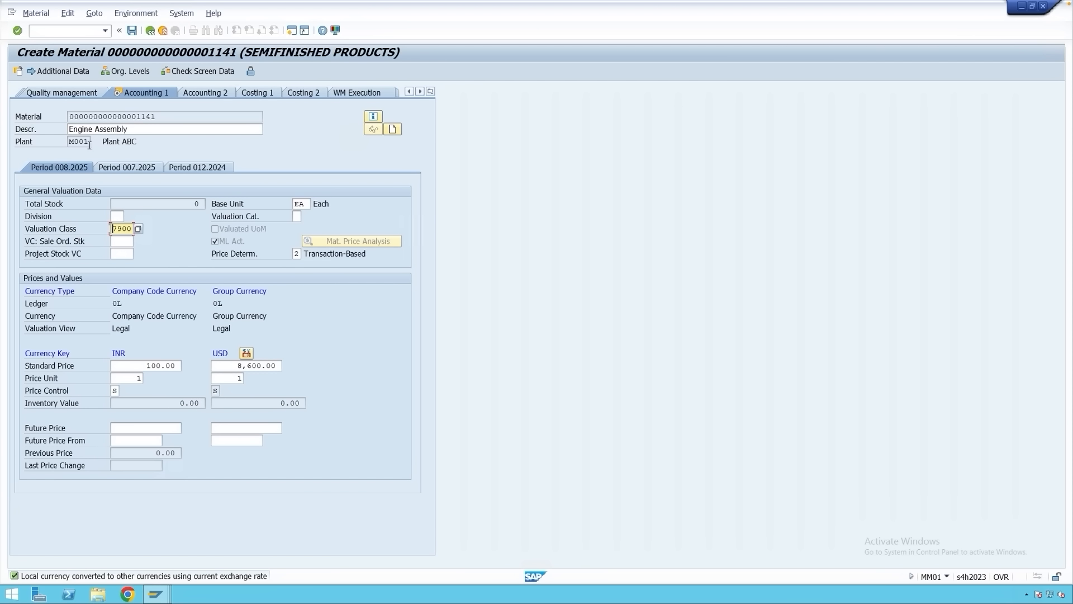
- Run transaction SPRO in a new session and display the SAP Customizing Implementation Guide
{"action": "left_click", "coordinate": [292, 31]}
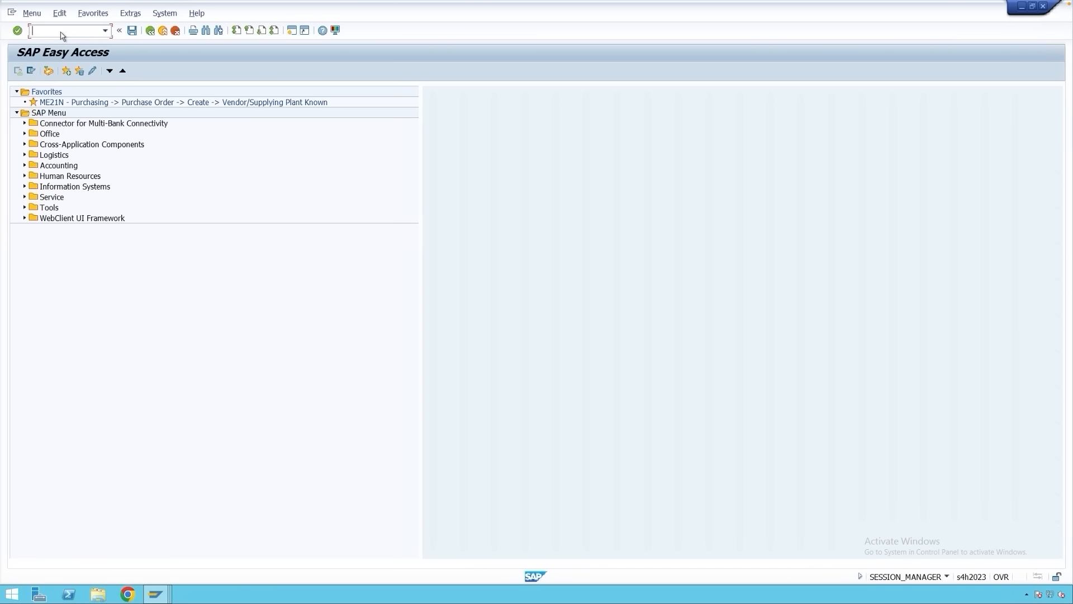
{"action": "type", "text": "spro"}
{"action": "key", "text": "Return"}
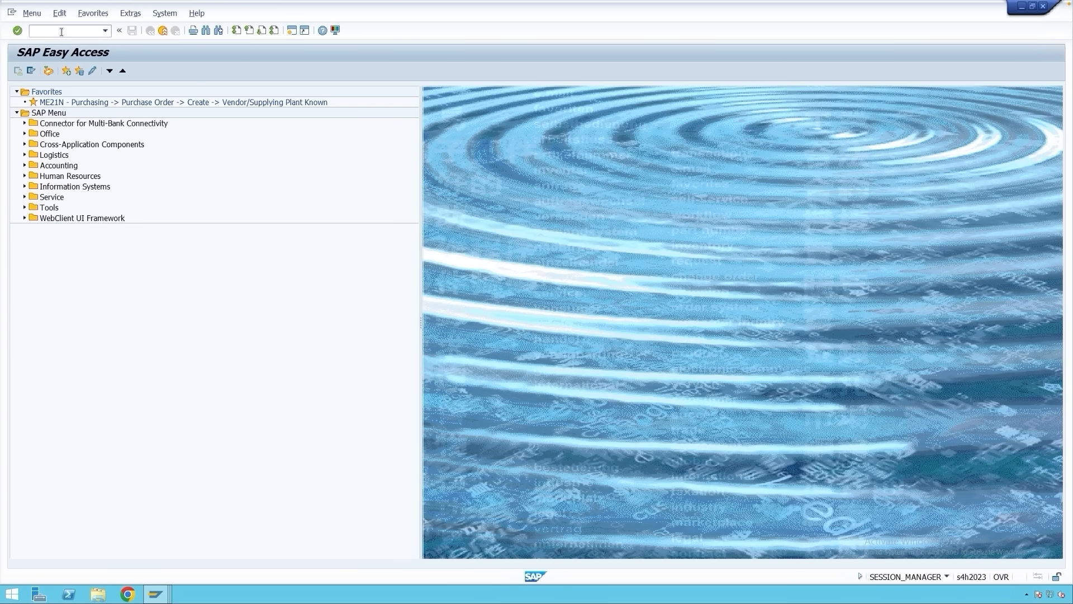
{"action": "left_click", "coordinate": [65, 71]}
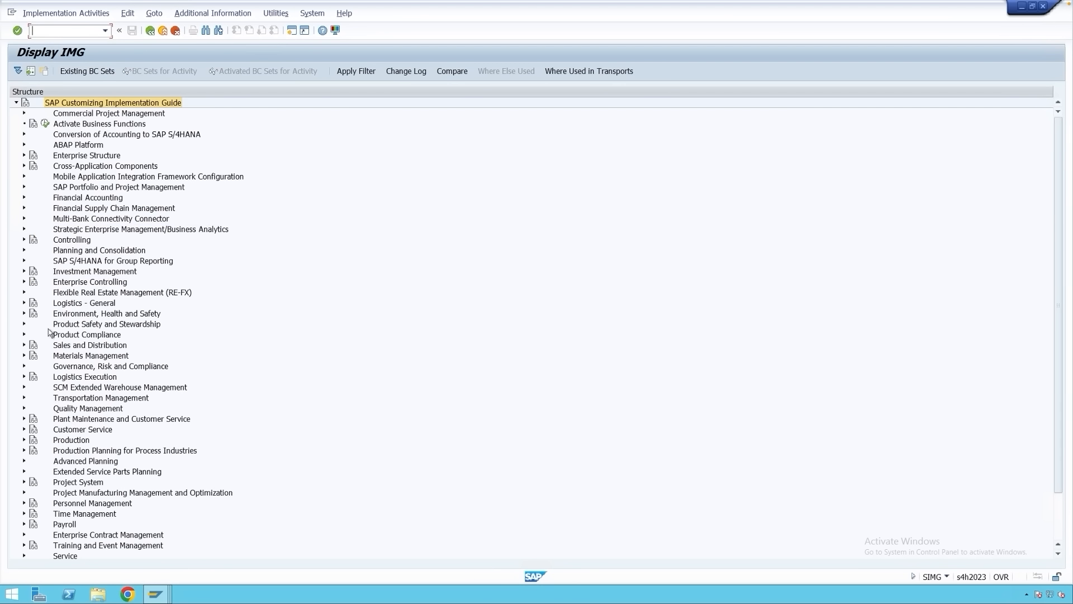
- Open Activate Split Valuation under Materials Management, Valuation and Account Assignment, inspect its material valuation setting and return to the guide
{"action": "left_click", "coordinate": [24, 356]}
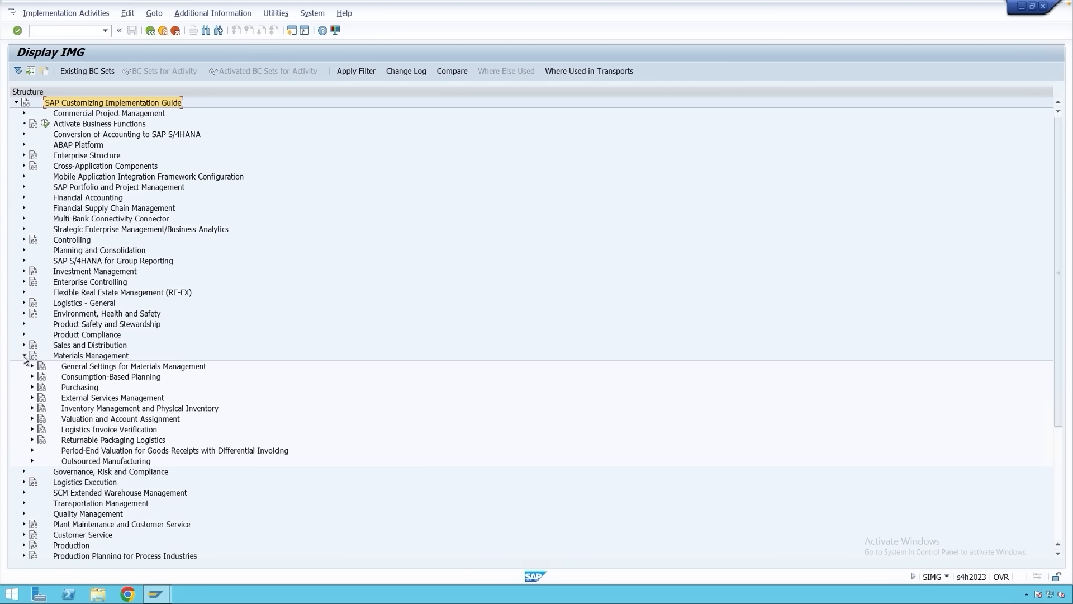
{"action": "left_click", "coordinate": [32, 419]}
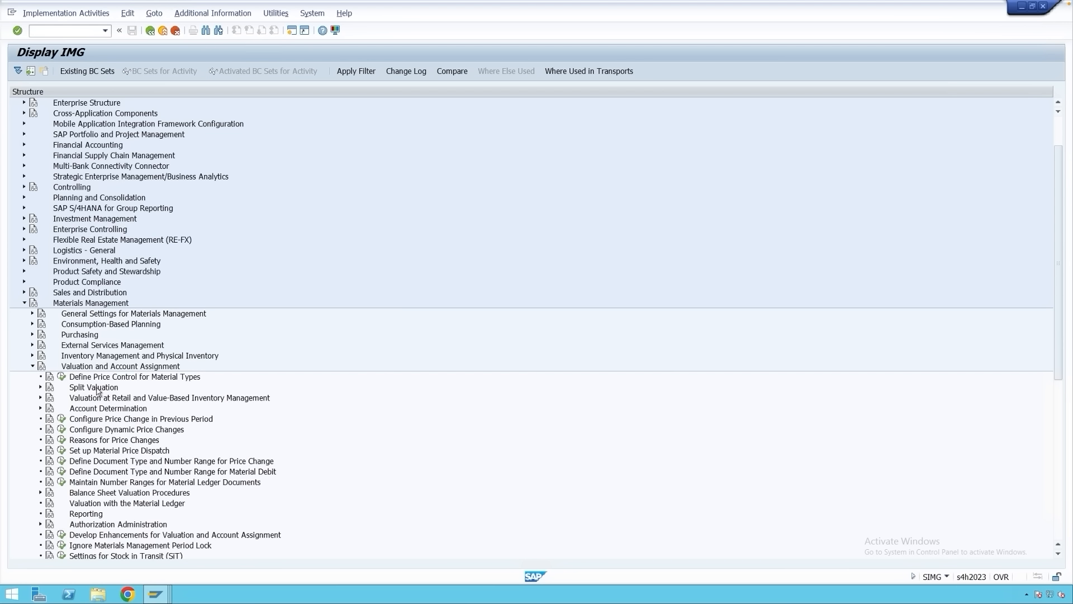
{"action": "left_click", "coordinate": [40, 387]}
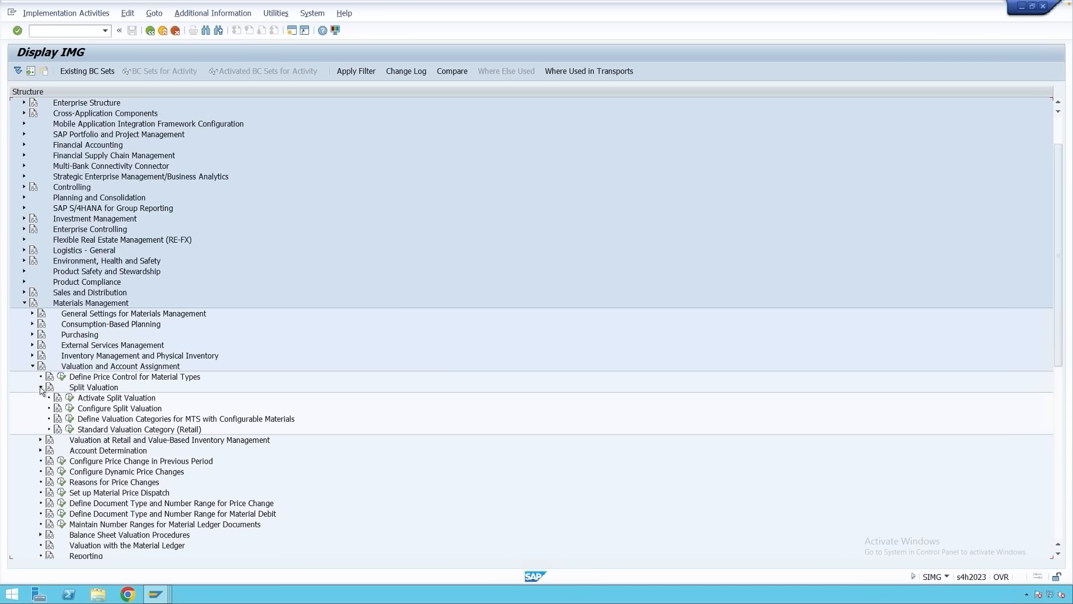
{"action": "left_click", "coordinate": [103, 400]}
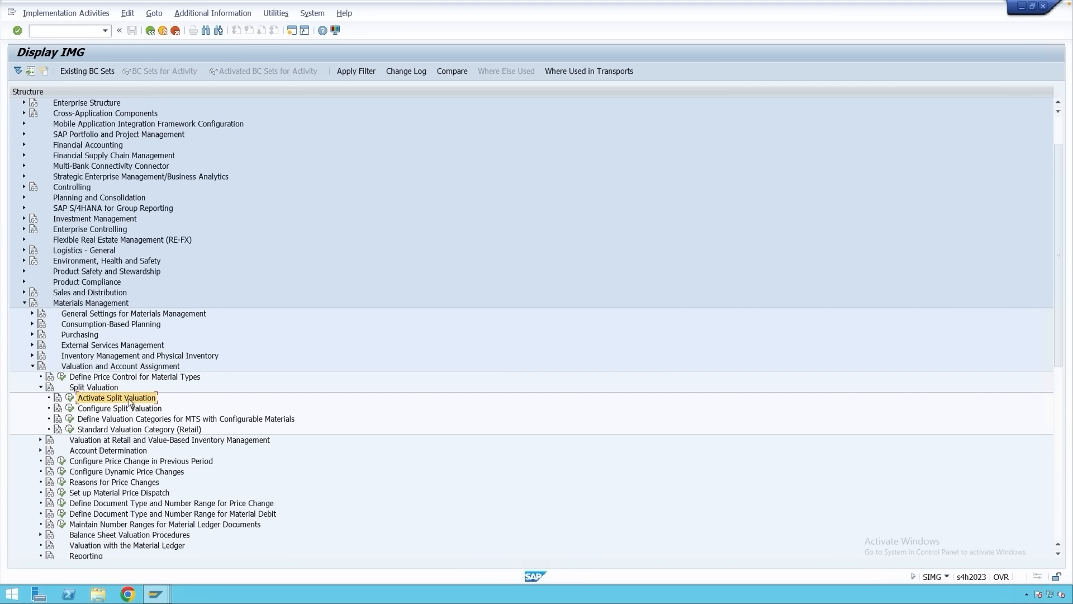
{"action": "left_click", "coordinate": [70, 398]}
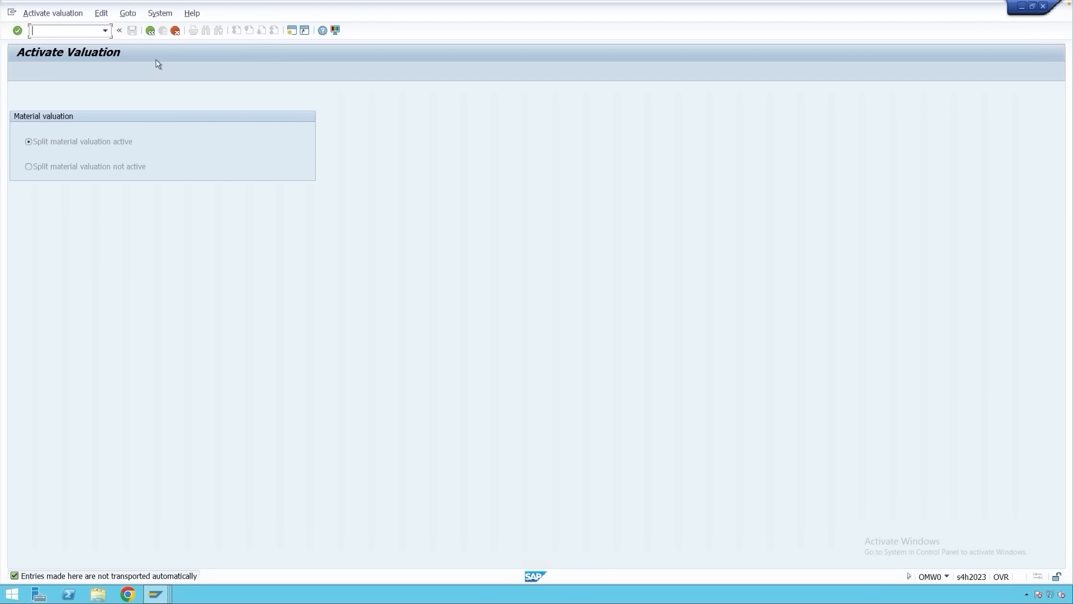
{"action": "left_click", "coordinate": [150, 31]}
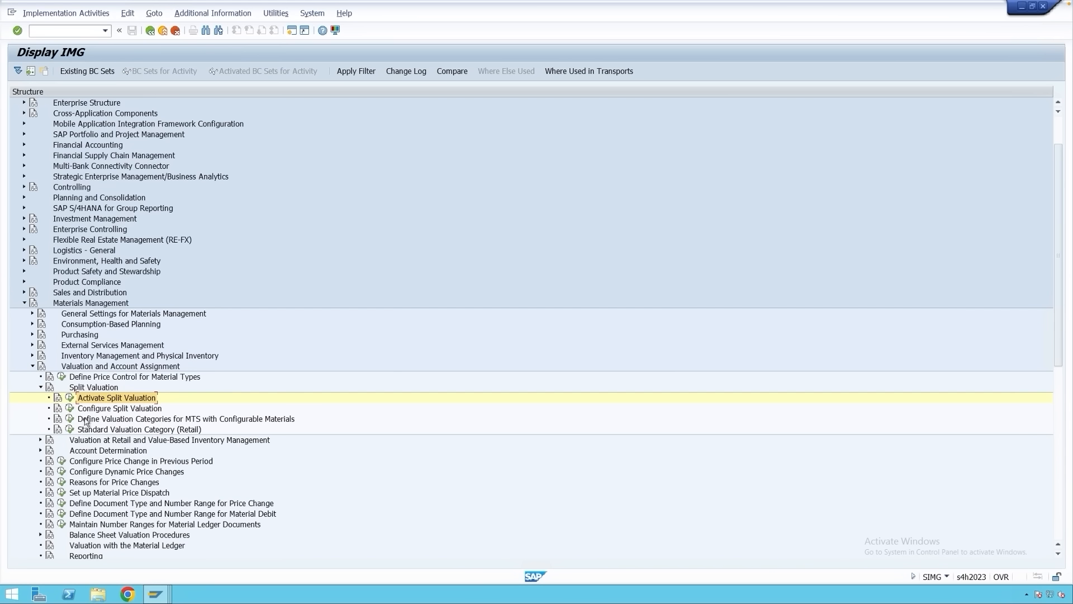
- Open Configure Split Valuation, get past the undefined valuation area entries and display the global valuation types
{"action": "left_click", "coordinate": [91, 409]}
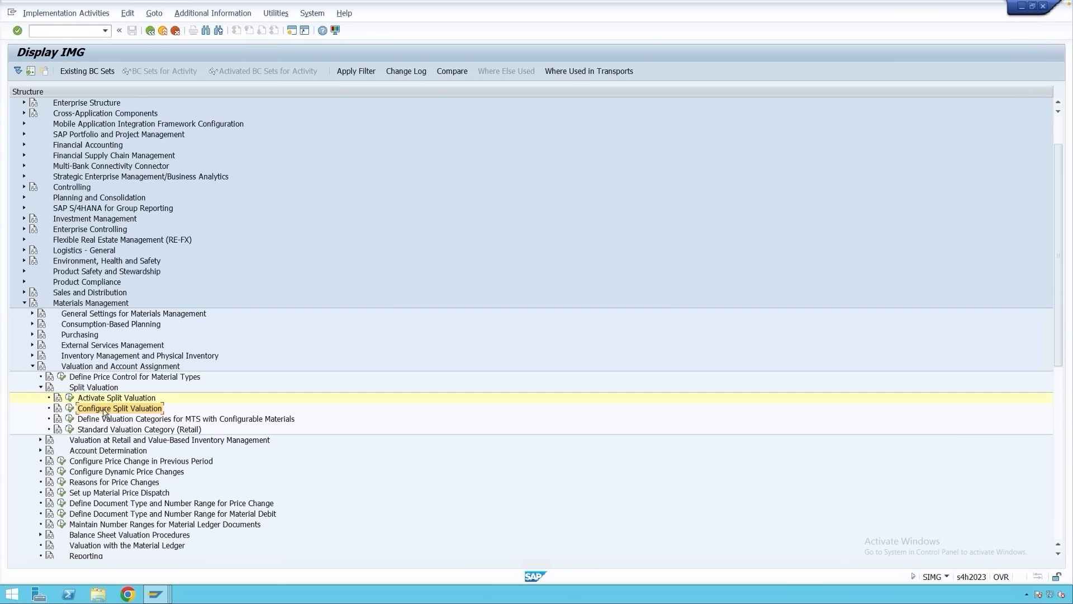
{"action": "left_click", "coordinate": [69, 410]}
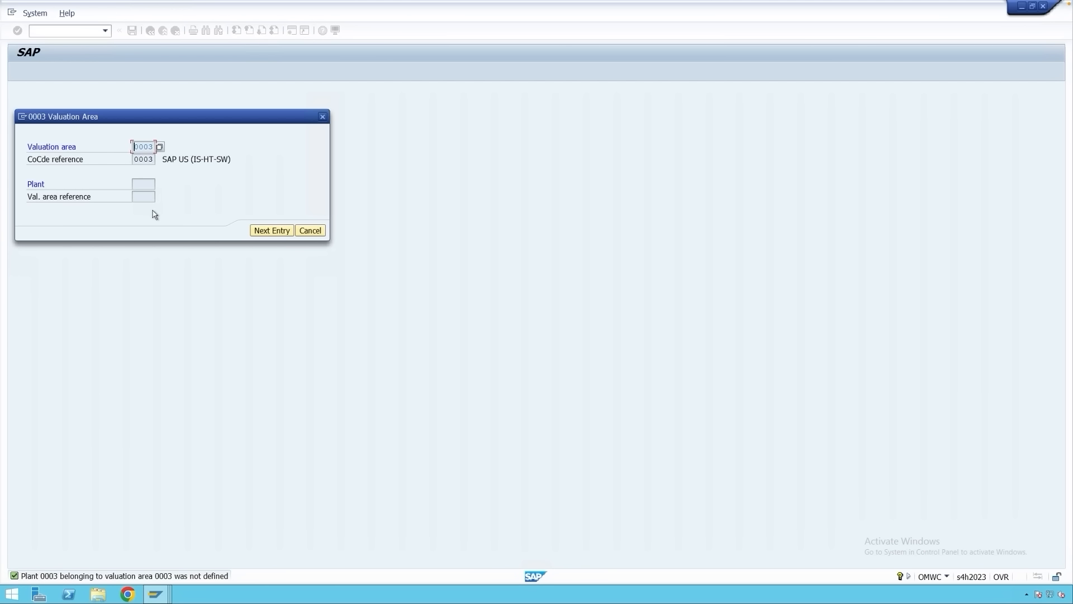
{"action": "left_click", "coordinate": [255, 232]}
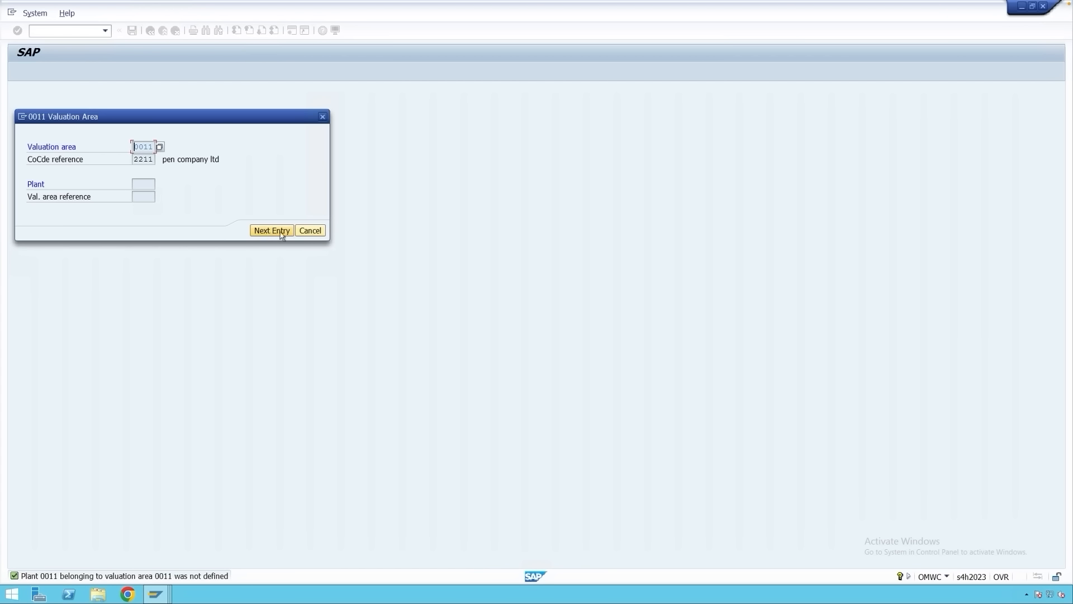
{"action": "left_click", "coordinate": [316, 233]}
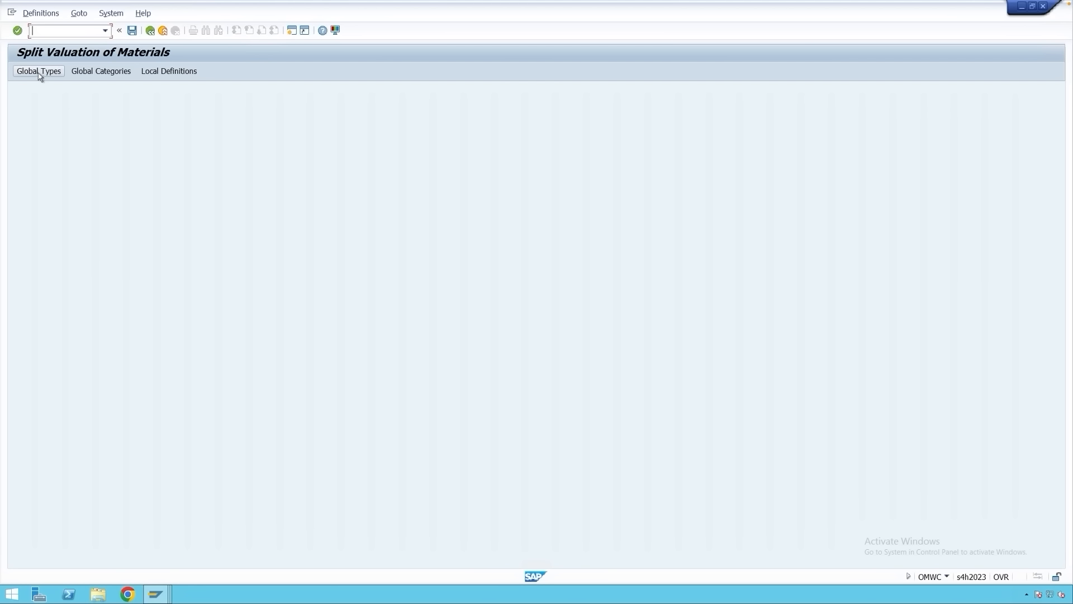
{"action": "left_click", "coordinate": [38, 71]}
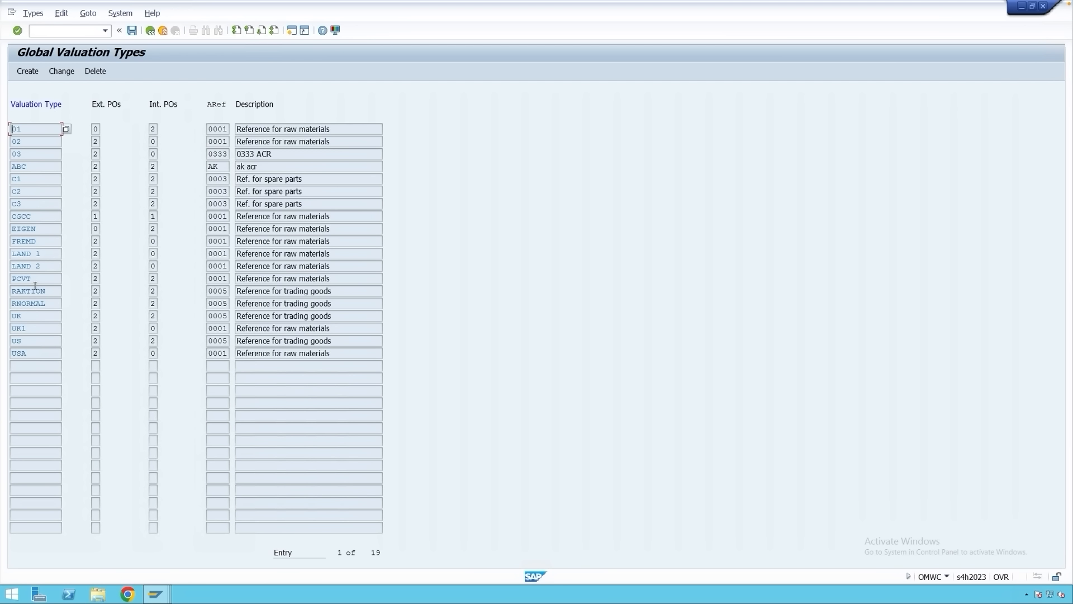
- Start a new global valuation type INTERNAL and set its internal purchase orders to 2 (allowed)
{"action": "left_click", "coordinate": [28, 71]}
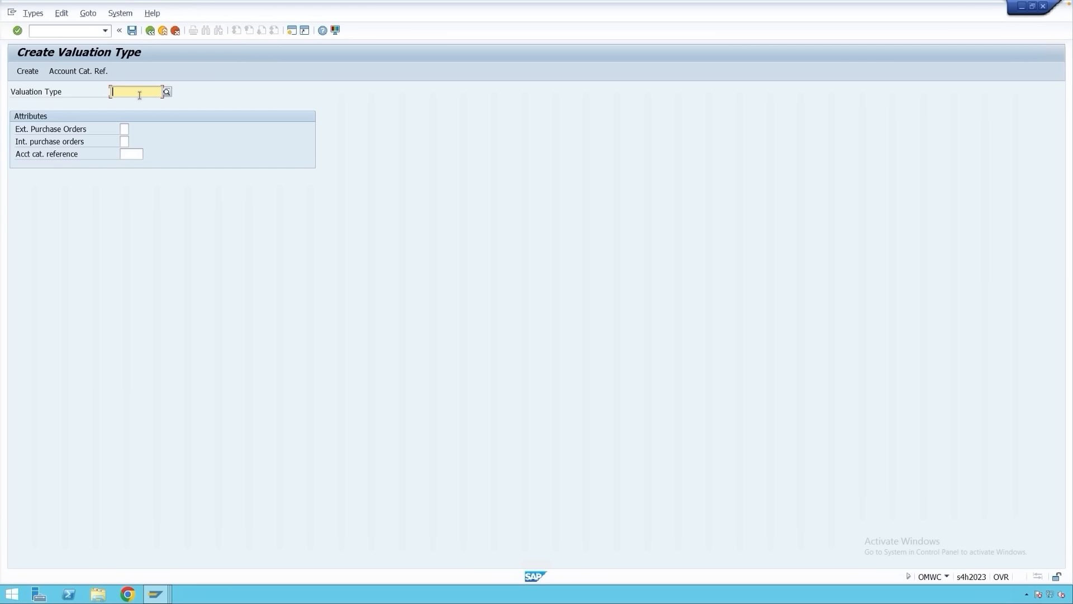
{"action": "type", "text": "IN"}
{"action": "type", "text": "TER"}
{"action": "type", "text": "M"}
{"action": "type", "text": "AL"}
{"action": "left_click", "coordinate": [123, 142]}
{"action": "left_click", "coordinate": [133, 142]}
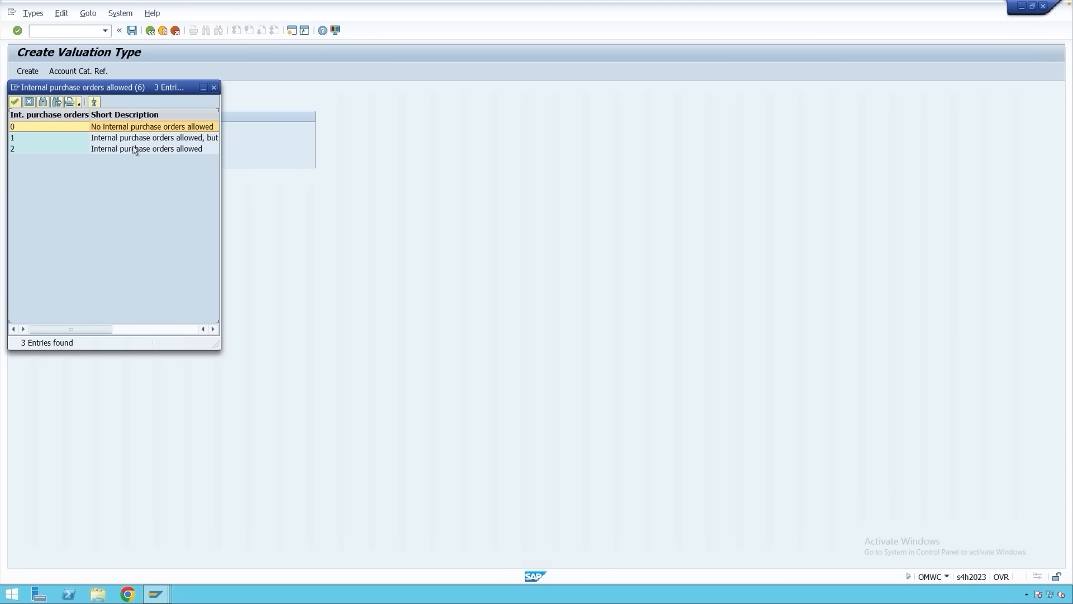
{"action": "double_click", "coordinate": [108, 149]}
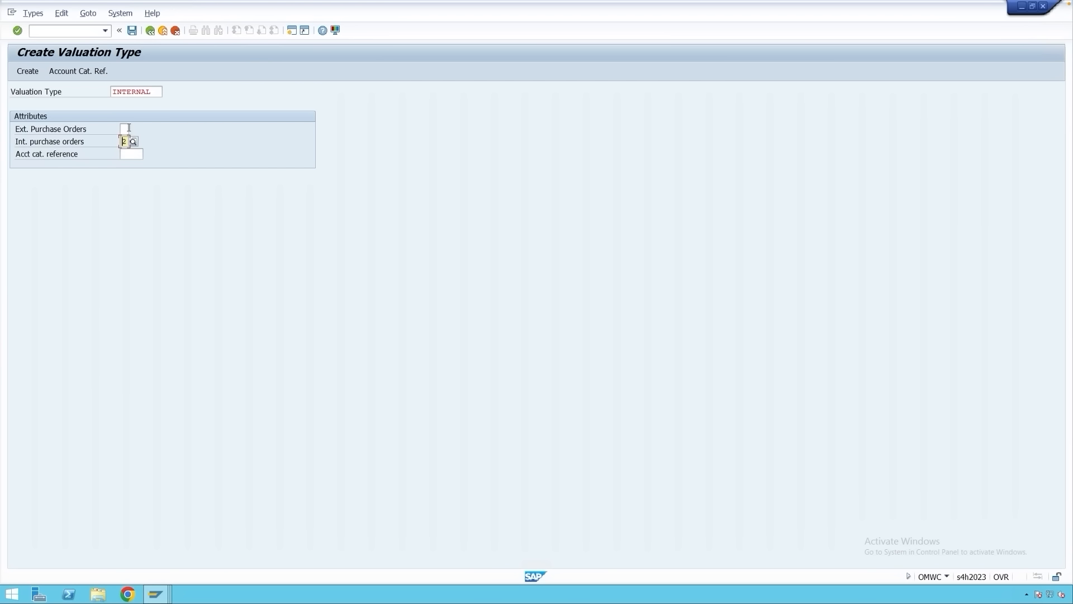
- Set external purchase orders to 0 and the account category reference to 0008 for semifinished products on valuation type INTERNAL
{"action": "left_click", "coordinate": [125, 129]}
{"action": "left_click", "coordinate": [133, 129]}
{"action": "double_click", "coordinate": [75, 128]}
{"action": "left_click", "coordinate": [132, 155]}
{"action": "type", "text": "0008"}
{"action": "key", "text": "Return"}
{"action": "key", "text": "F4"}
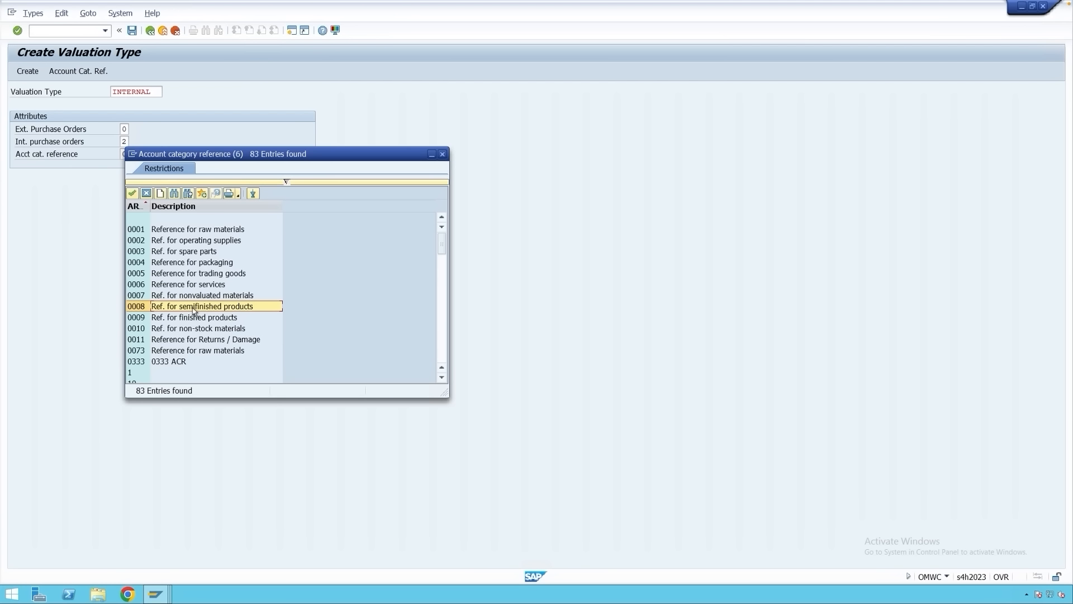
{"action": "double_click", "coordinate": [193, 308]}
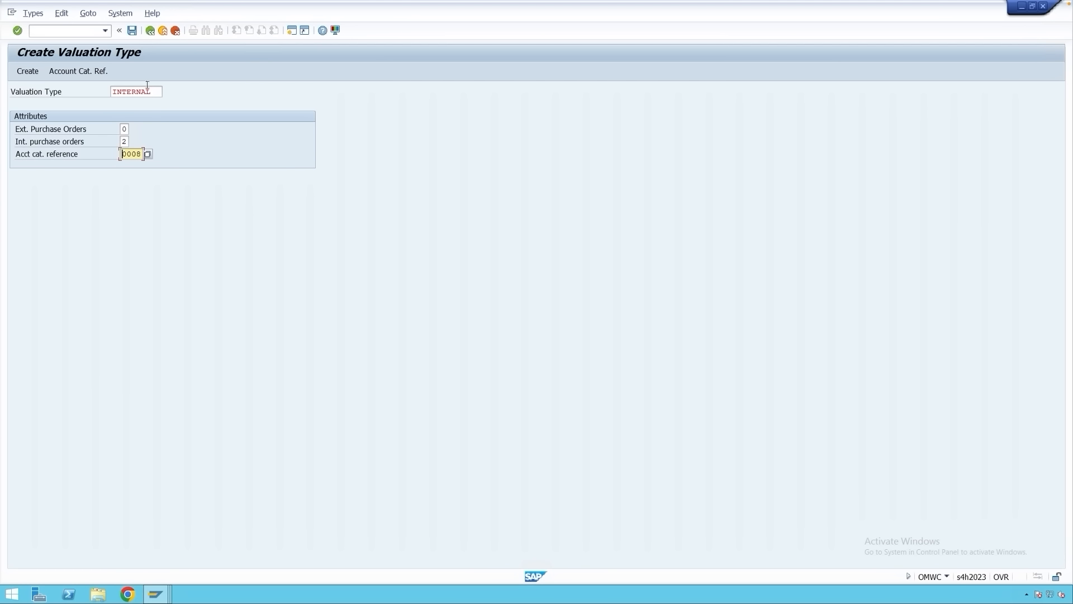
- Create valuation type INTERNAL with the entered attributes and check its entry in the list of global valuation types
{"action": "left_click", "coordinate": [132, 31]}
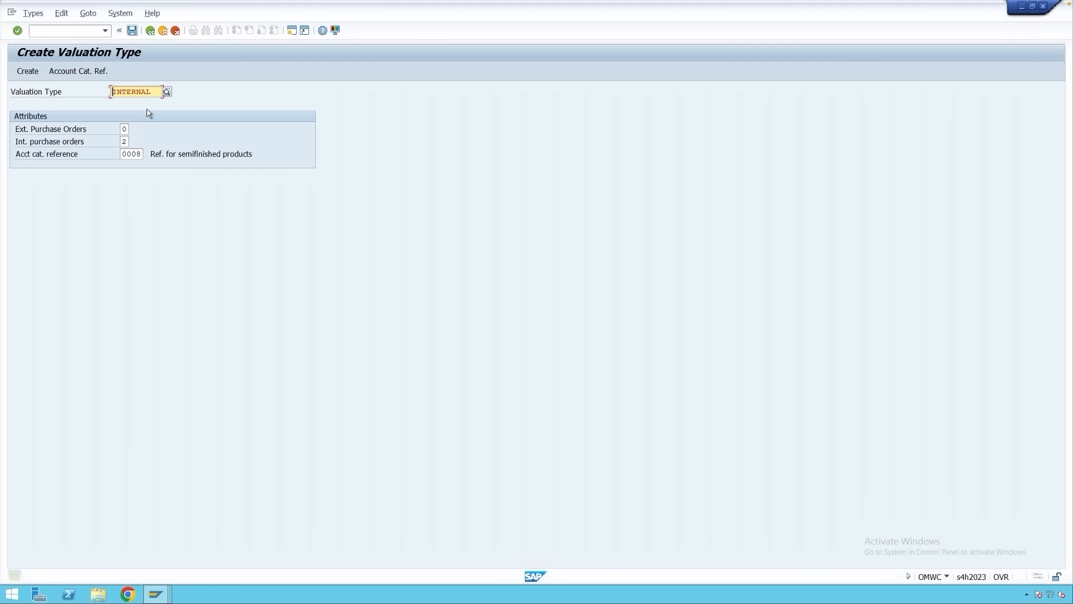
{"action": "left_click", "coordinate": [28, 71]}
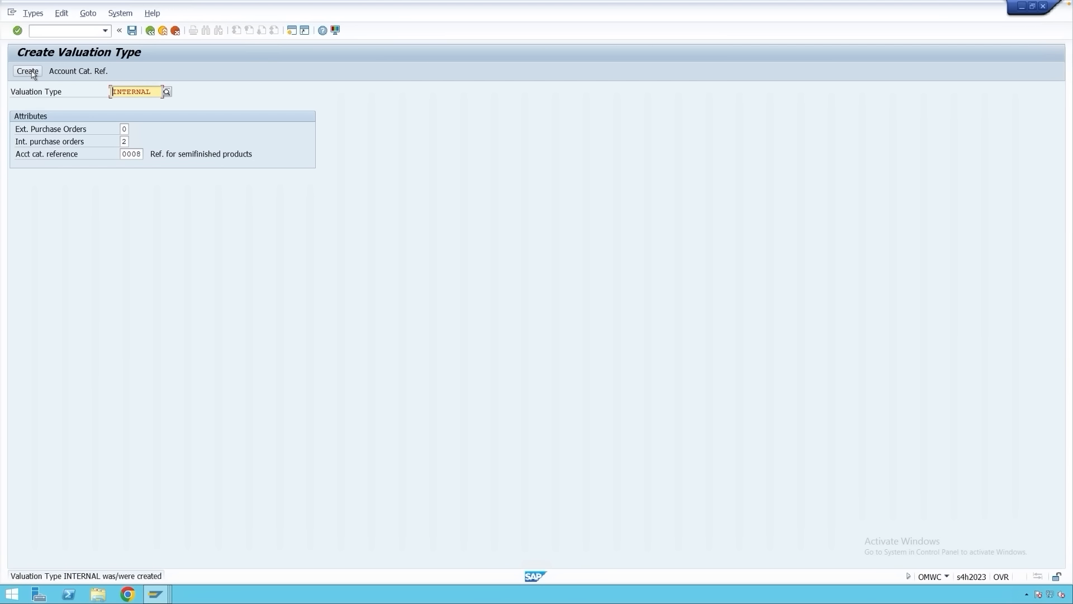
{"action": "left_click", "coordinate": [178, 199]}
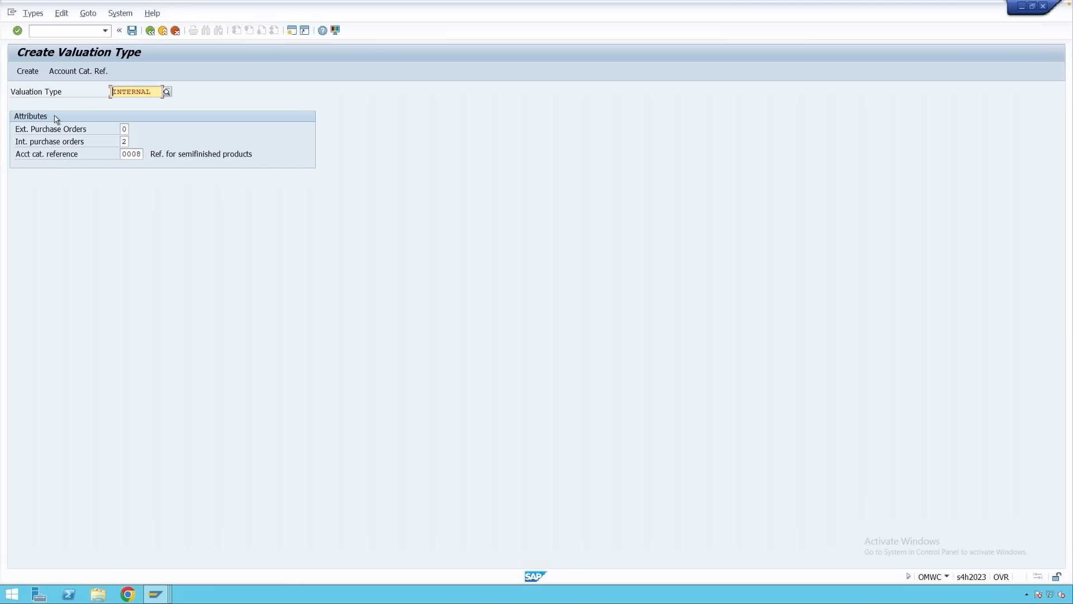
{"action": "left_click", "coordinate": [150, 31]}
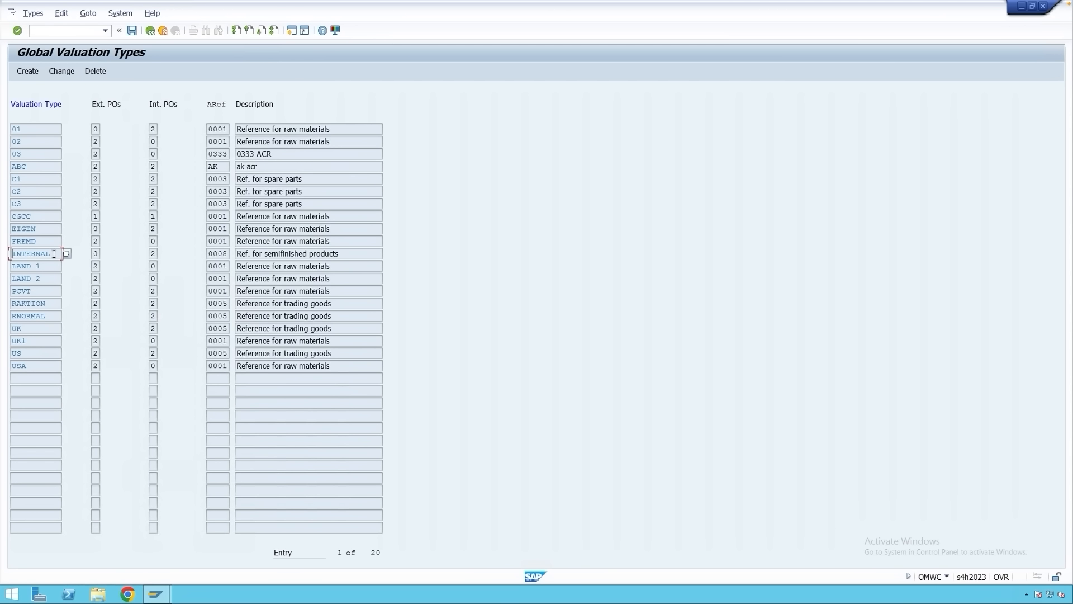
{"action": "left_click_drag", "start_coordinate": [52, 253], "coordinate": [11, 254]}
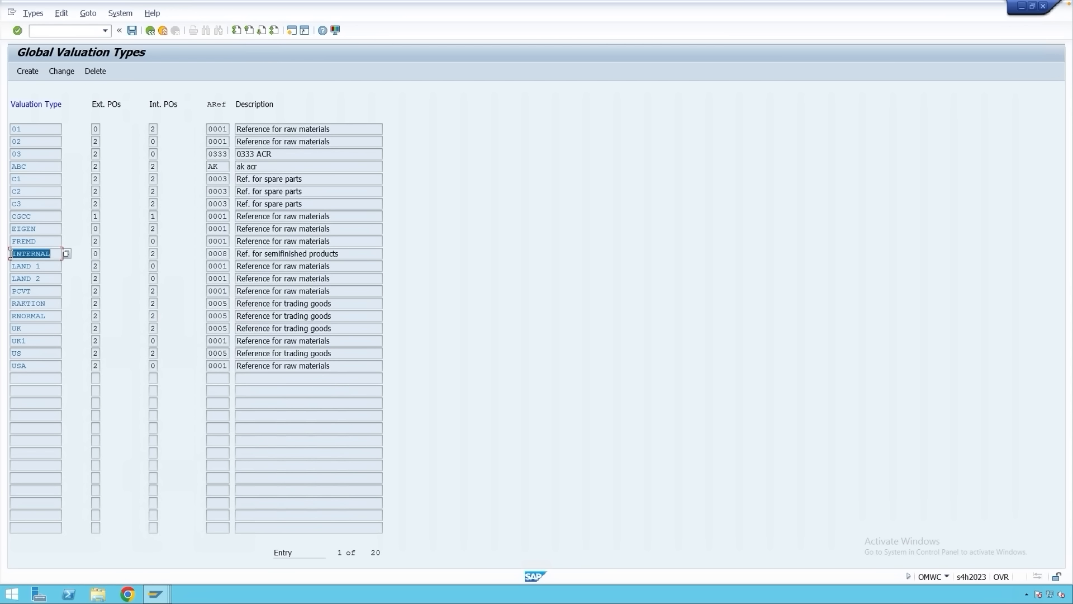
{"action": "left_click", "coordinate": [53, 255]}
- Start another valuation type named EXTERNAL and set its external purchase orders to 2 (allowed)
{"action": "left_click", "coordinate": [31, 72]}
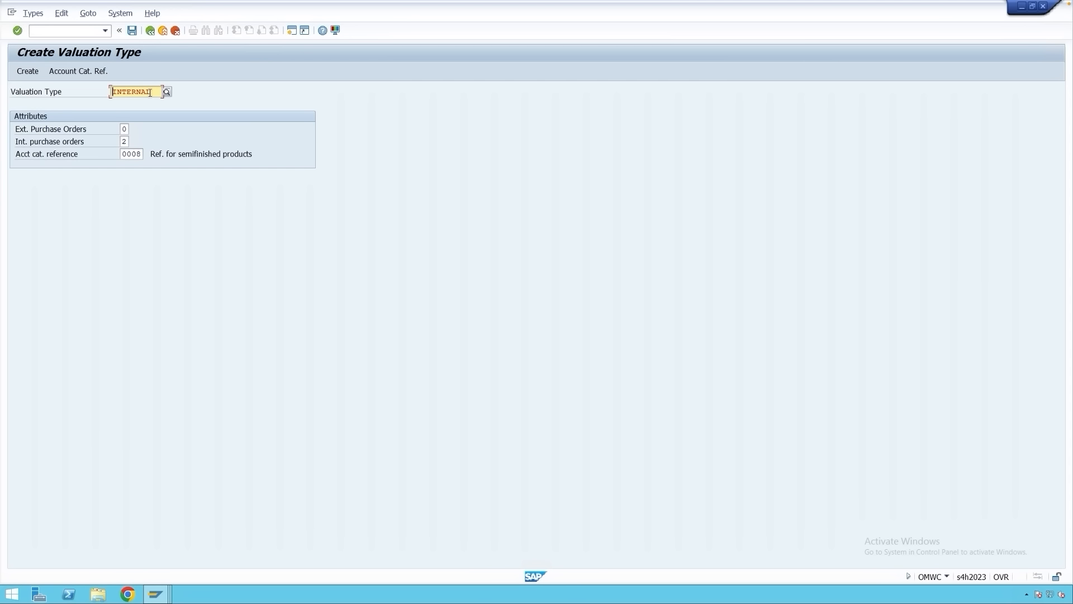
{"action": "left_click_drag", "start_coordinate": [152, 92], "coordinate": [111, 96]}
{"action": "type", "text": "EXTERNAL"}
{"action": "left_click", "coordinate": [125, 129]}
{"action": "left_click", "coordinate": [134, 130]}
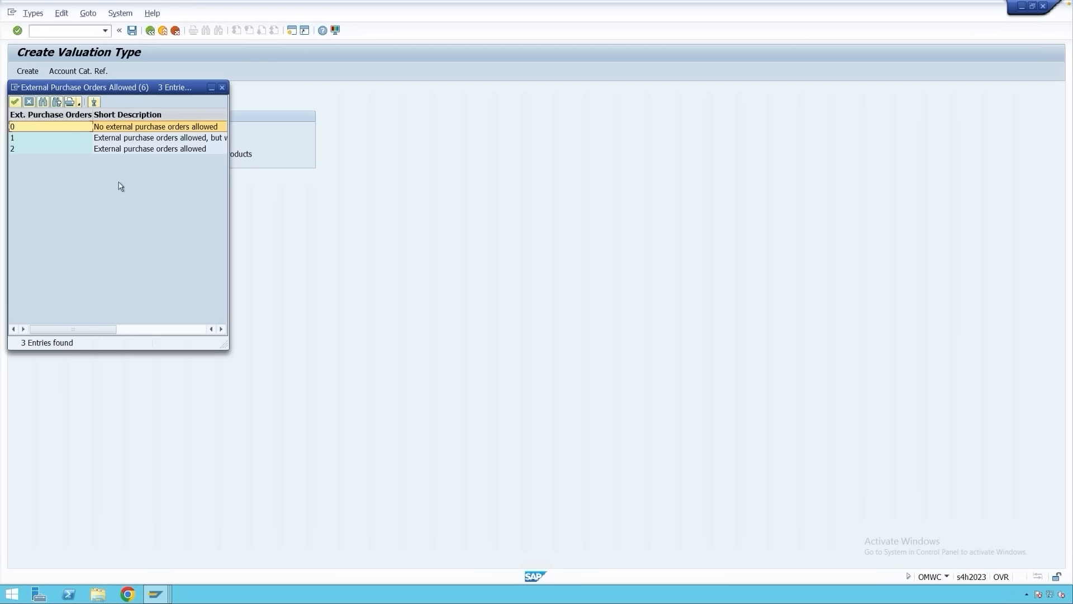
{"action": "double_click", "coordinate": [68, 150]}
- Set internal purchase orders to 0 and the account category reference to 0001 for raw materials on valuation type EXTERNAL
{"action": "left_click", "coordinate": [126, 141]}
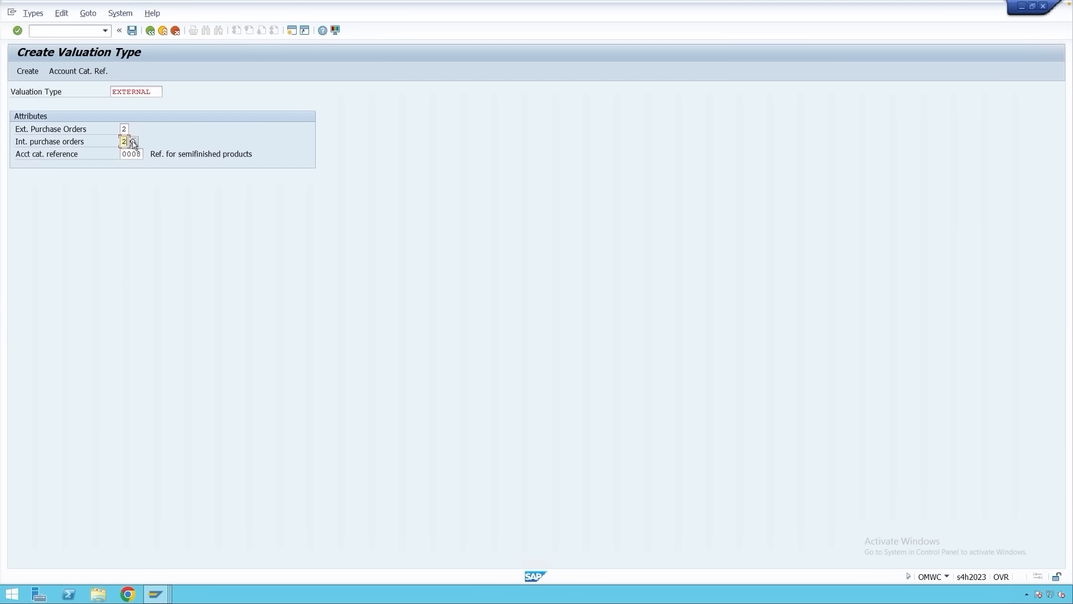
{"action": "left_click", "coordinate": [134, 141]}
{"action": "double_click", "coordinate": [36, 130]}
{"action": "left_click", "coordinate": [143, 155]}
{"action": "left_click", "coordinate": [148, 155]}
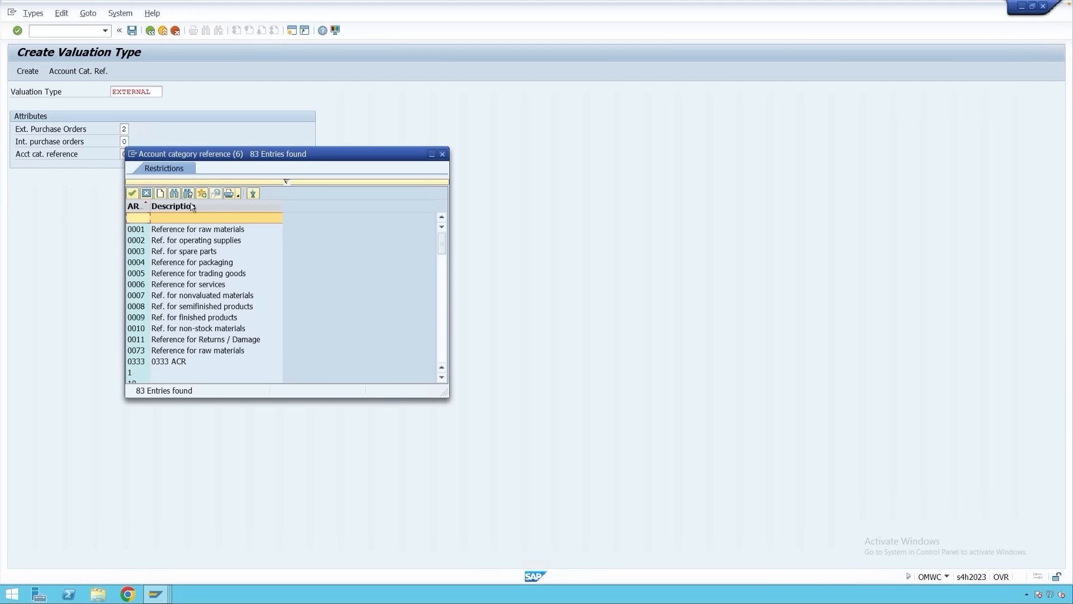
{"action": "left_click", "coordinate": [175, 231]}
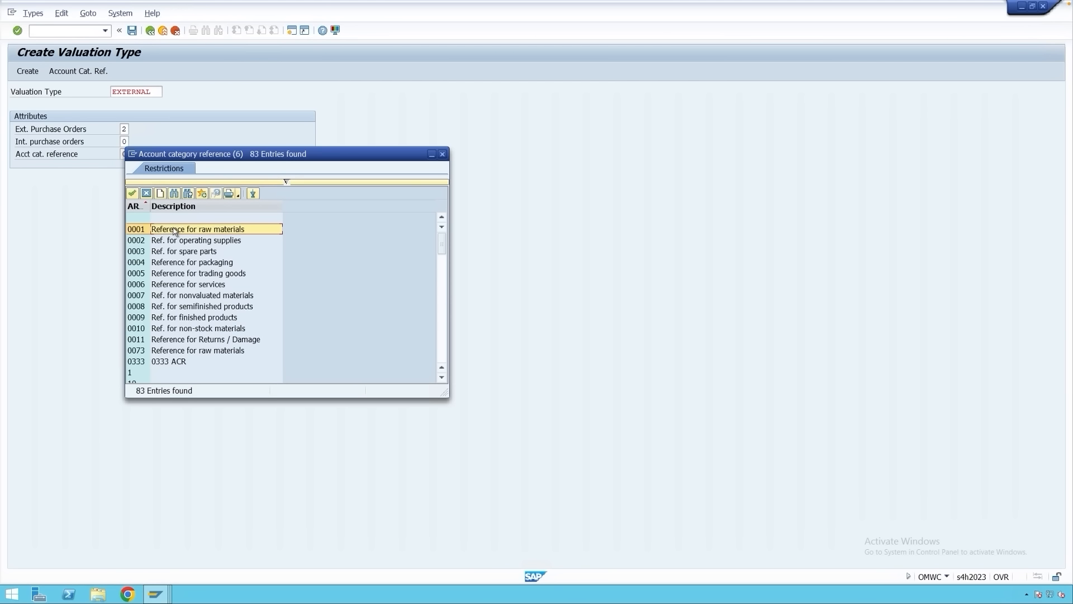
{"action": "double_click", "coordinate": [142, 233]}
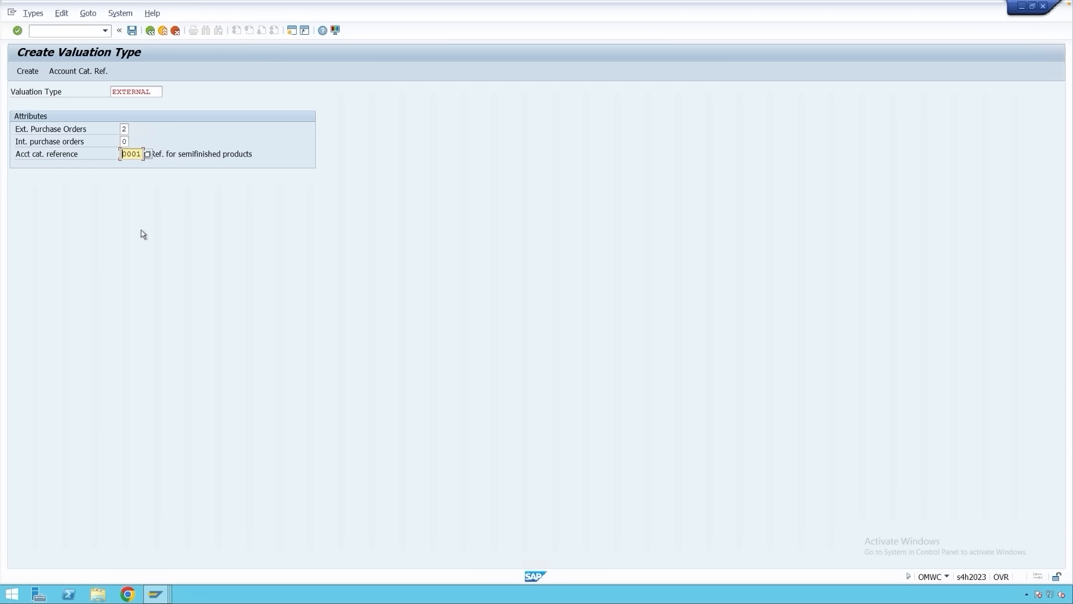
- Create and save valuation type EXTERNAL, and return to the list of global valuation types
{"action": "left_click", "coordinate": [33, 73]}
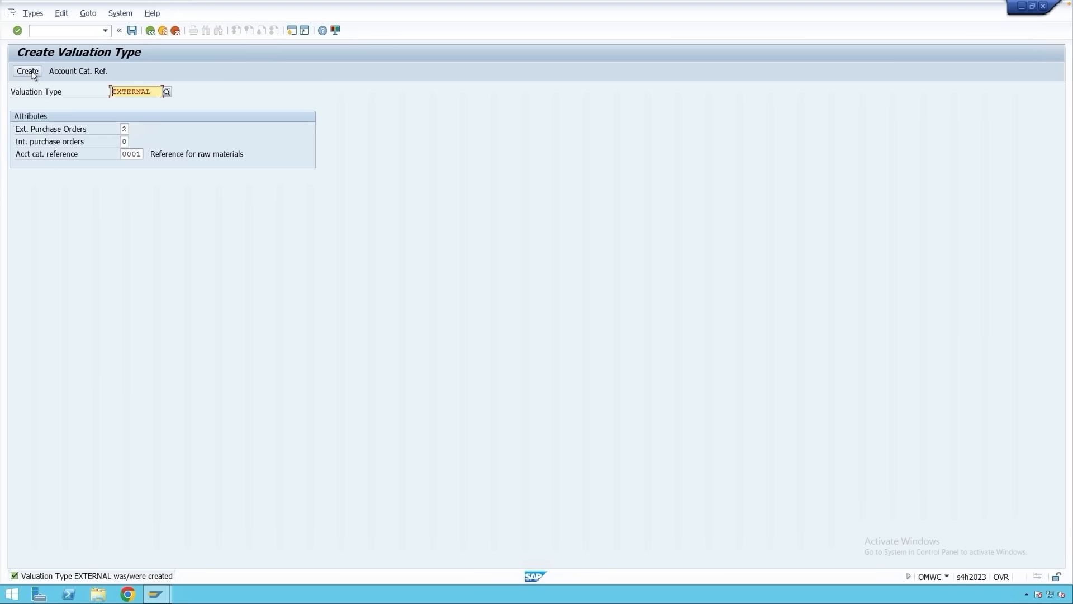
{"action": "left_click", "coordinate": [133, 32]}
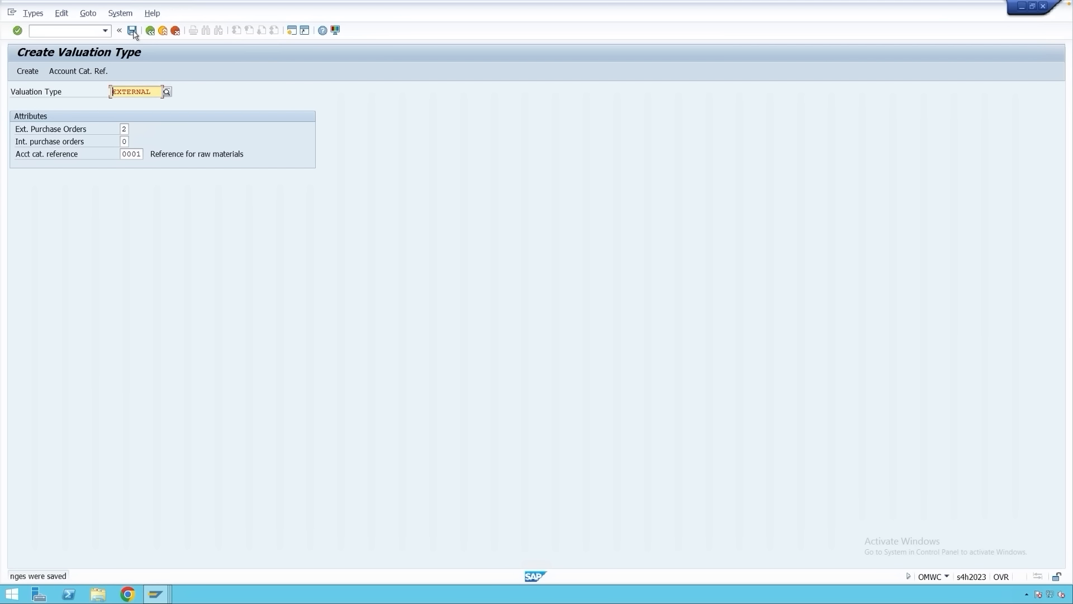
{"action": "left_click", "coordinate": [149, 30]}
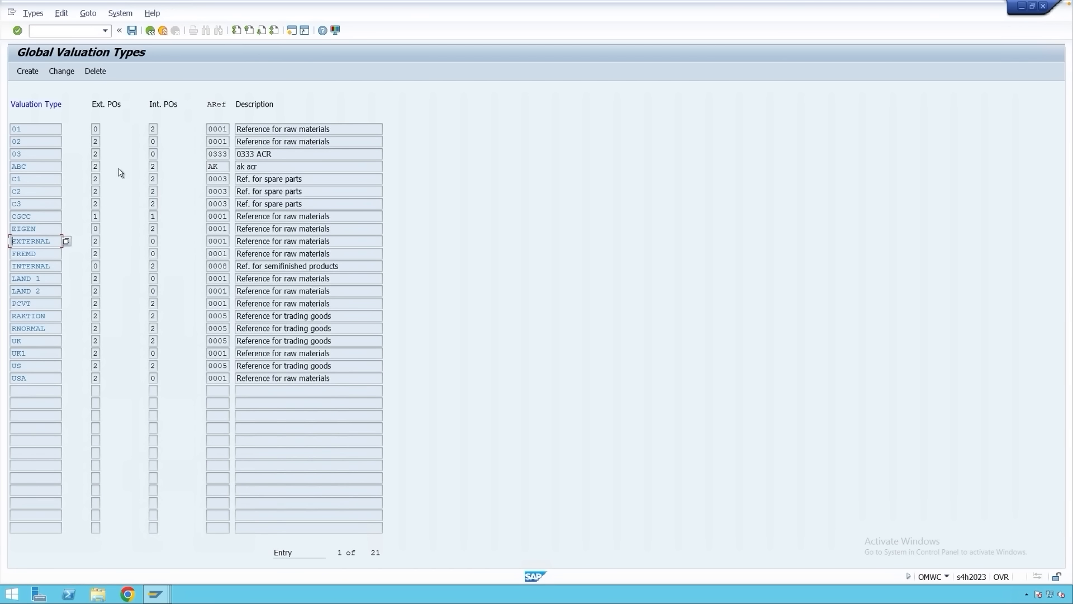
- Compare the purchase order settings and account category references of EXTERNAL and INTERNAL, and return to the split valuation overview
{"action": "left_click", "coordinate": [53, 268]}
{"action": "left_click_drag", "start_coordinate": [51, 242], "coordinate": [11, 242]}
{"action": "left_click_drag", "start_coordinate": [225, 241], "coordinate": [208, 241]}
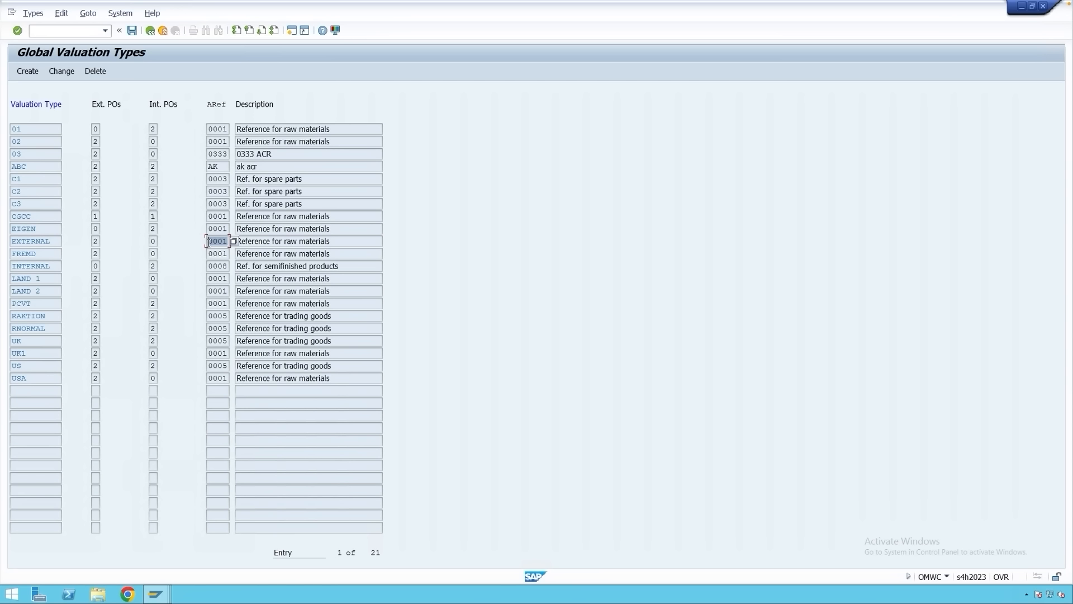
{"action": "left_click", "coordinate": [97, 242]}
{"action": "left_click_drag", "start_coordinate": [51, 267], "coordinate": [11, 267]}
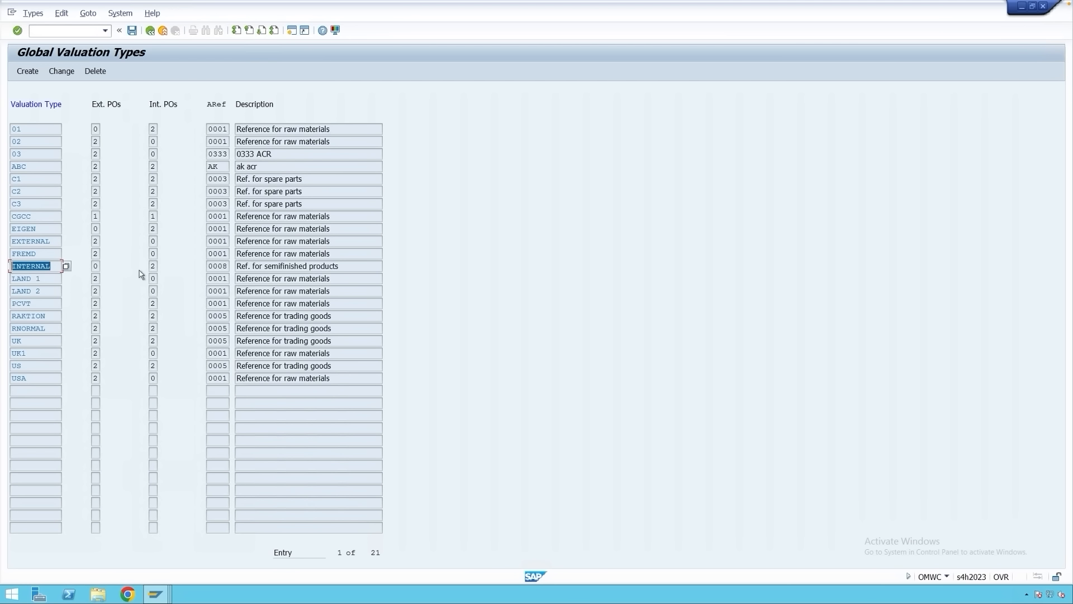
{"action": "left_click", "coordinate": [226, 266]}
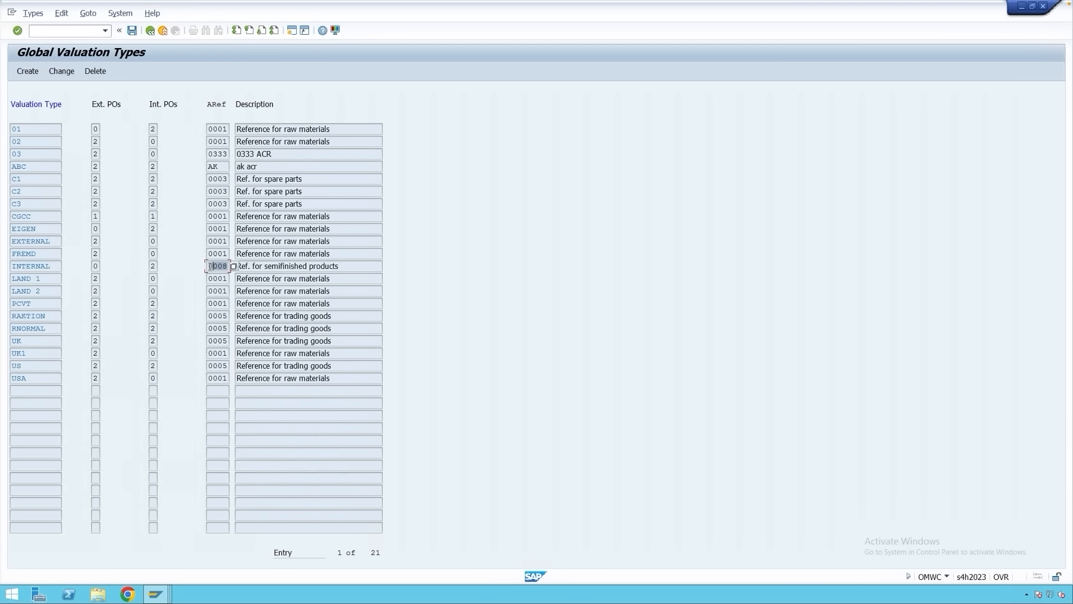
{"action": "left_click", "coordinate": [152, 267]}
{"action": "left_click", "coordinate": [150, 30]}
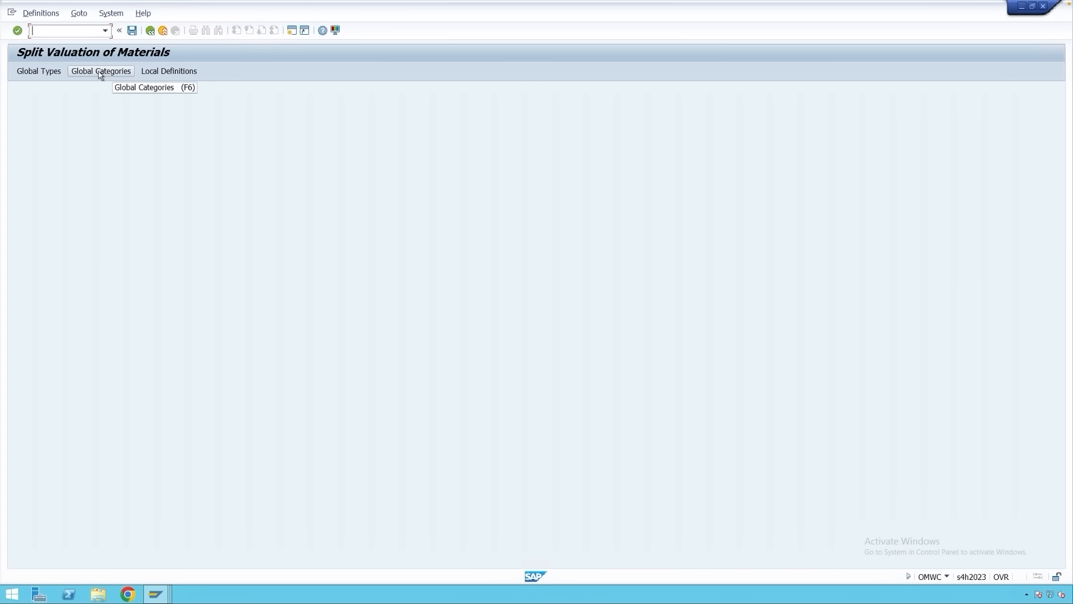
- Start a new global valuation category P with the description "Int./Ext. Proc."
{"action": "left_click", "coordinate": [100, 74]}
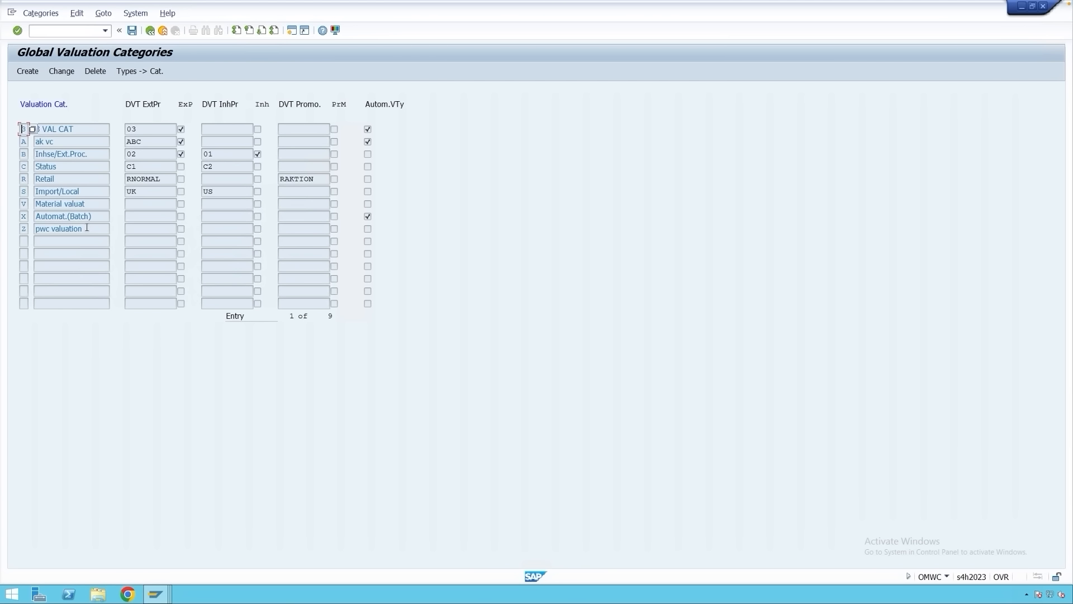
{"action": "left_click", "coordinate": [29, 71]}
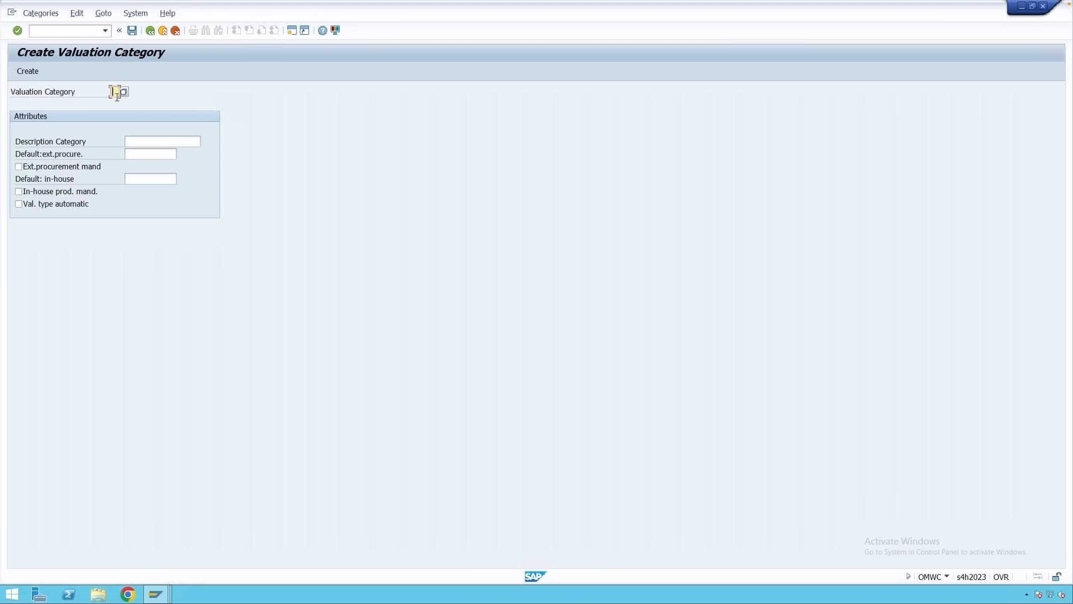
{"action": "type", "text": "P"}
{"action": "left_click", "coordinate": [137, 143]}
{"action": "type", "text": "Int"}
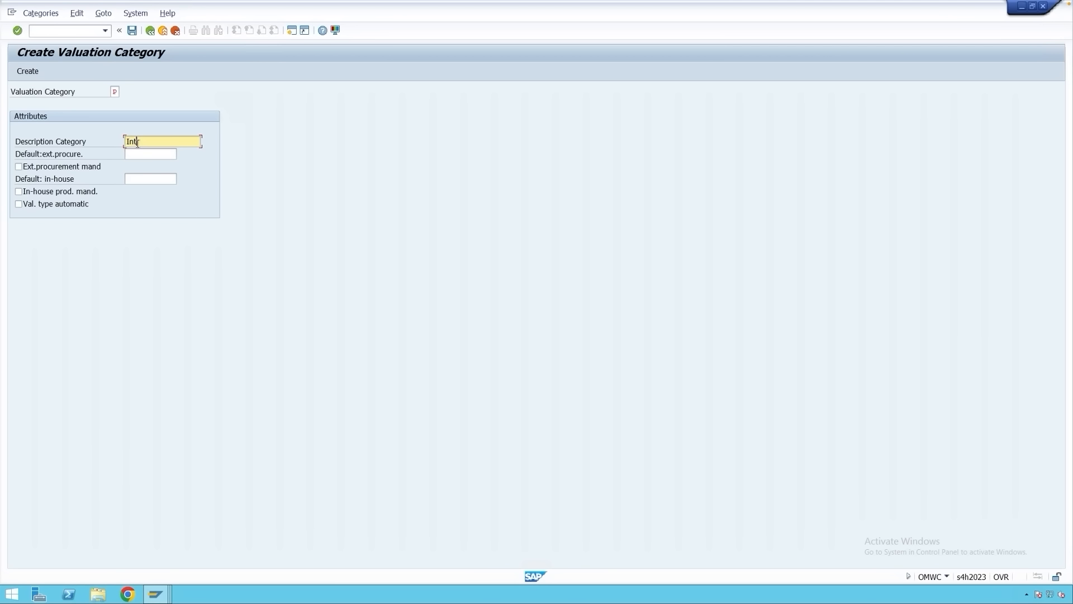
{"action": "type", "text": "./Ext. Proc."}
- Set EXTERNAL as the default valuation type for external procurement in category P
{"action": "left_click", "coordinate": [159, 155]}
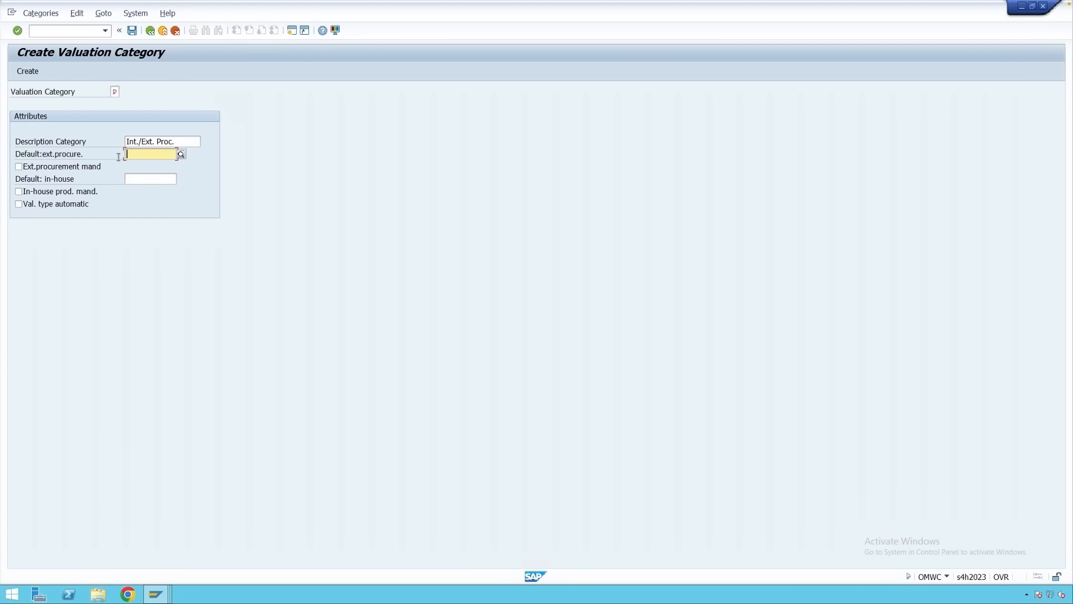
{"action": "left_click", "coordinate": [181, 154]}
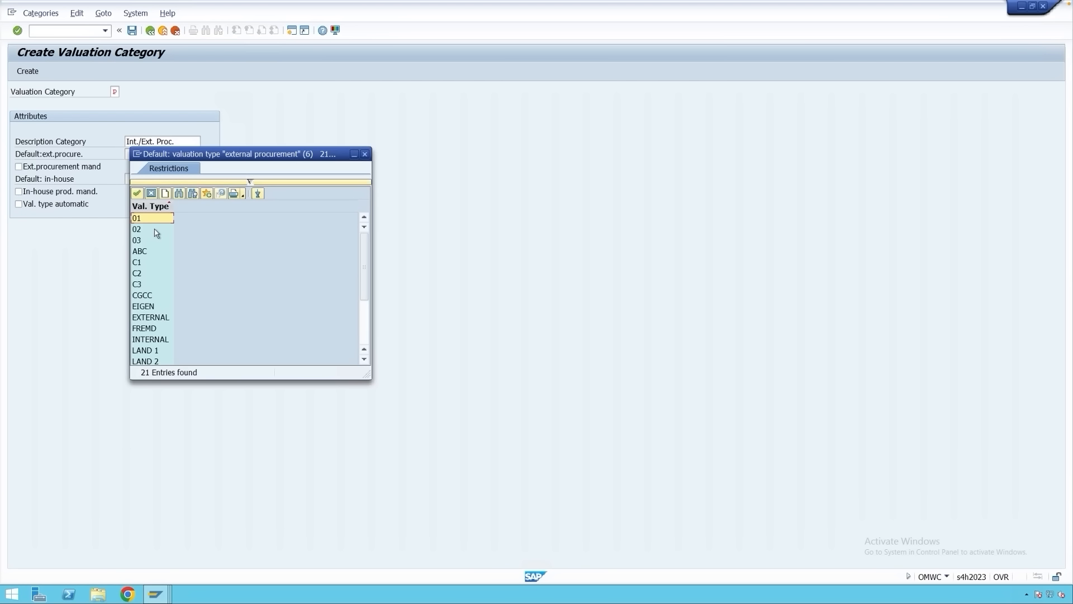
{"action": "left_click", "coordinate": [149, 318]}
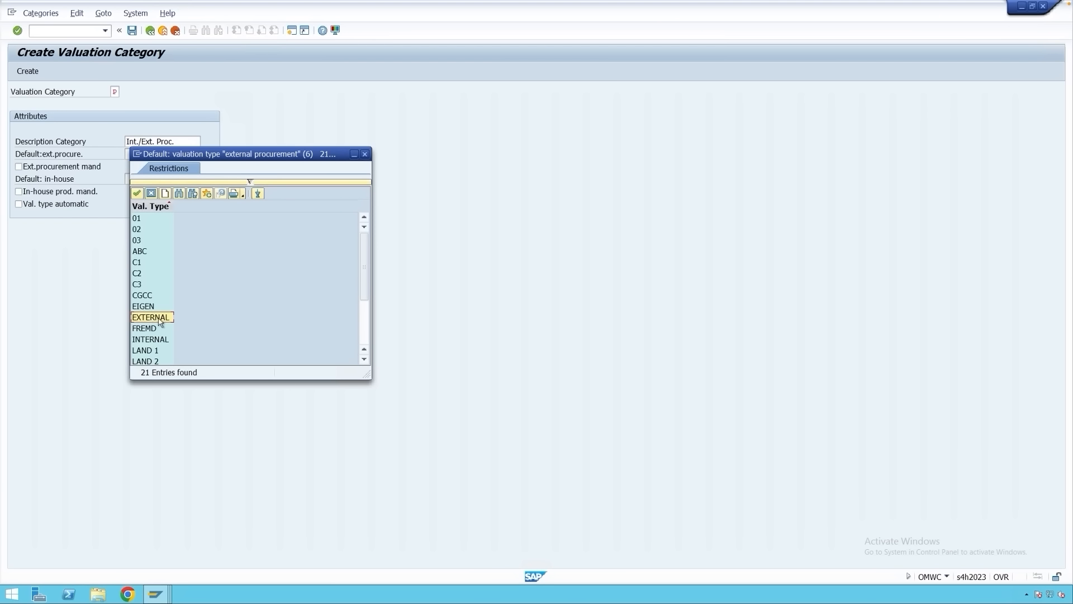
{"action": "left_click", "coordinate": [156, 318]}
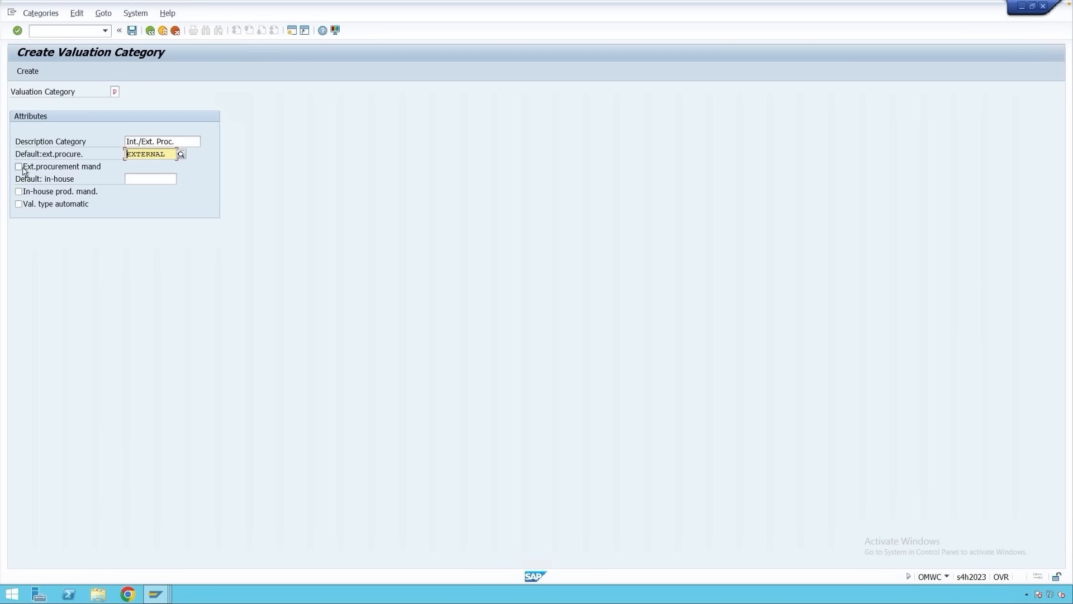
- Make the external default mandatory, set INTERNAL as mandatory in-house default, create valuation category P, and return to the global category list
{"action": "left_click", "coordinate": [20, 167]}
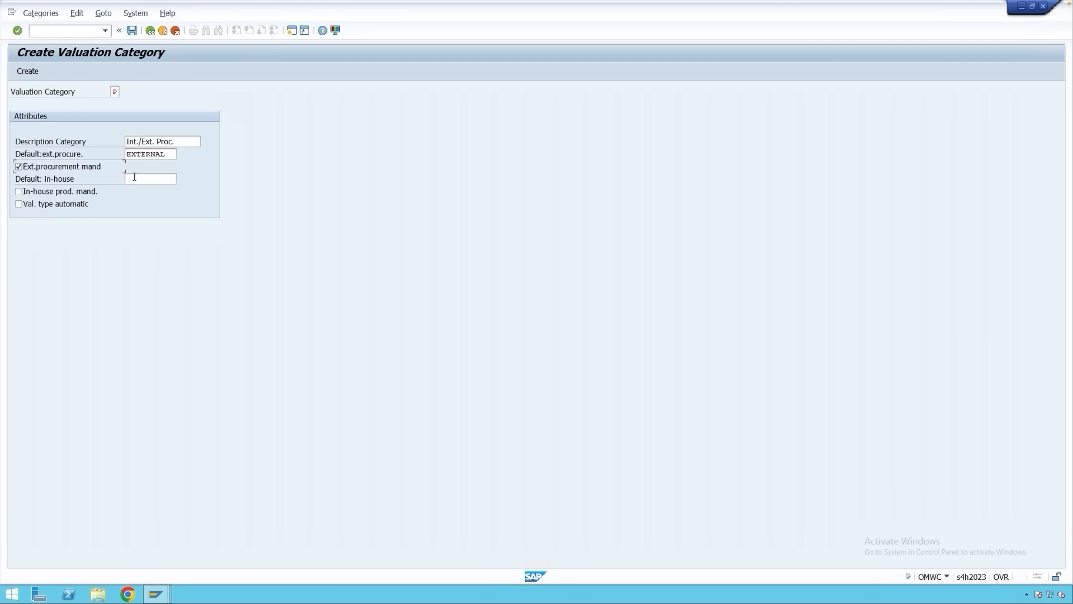
{"action": "left_click", "coordinate": [153, 179]}
{"action": "left_click", "coordinate": [181, 179]}
{"action": "double_click", "coordinate": [157, 365]}
{"action": "left_click", "coordinate": [19, 192]}
{"action": "left_click", "coordinate": [29, 72]}
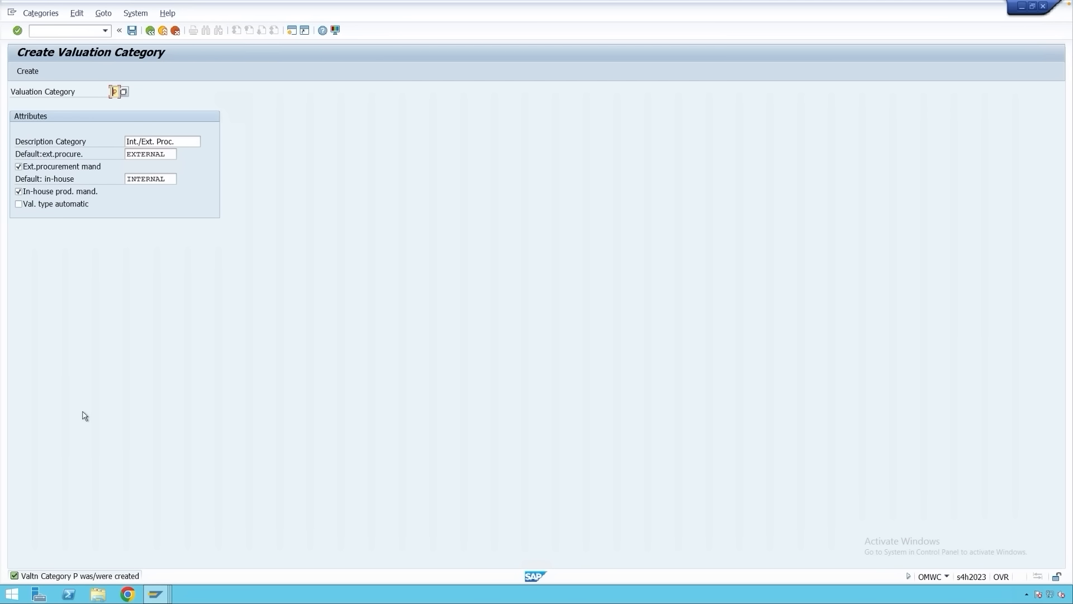
{"action": "left_click", "coordinate": [150, 30]}
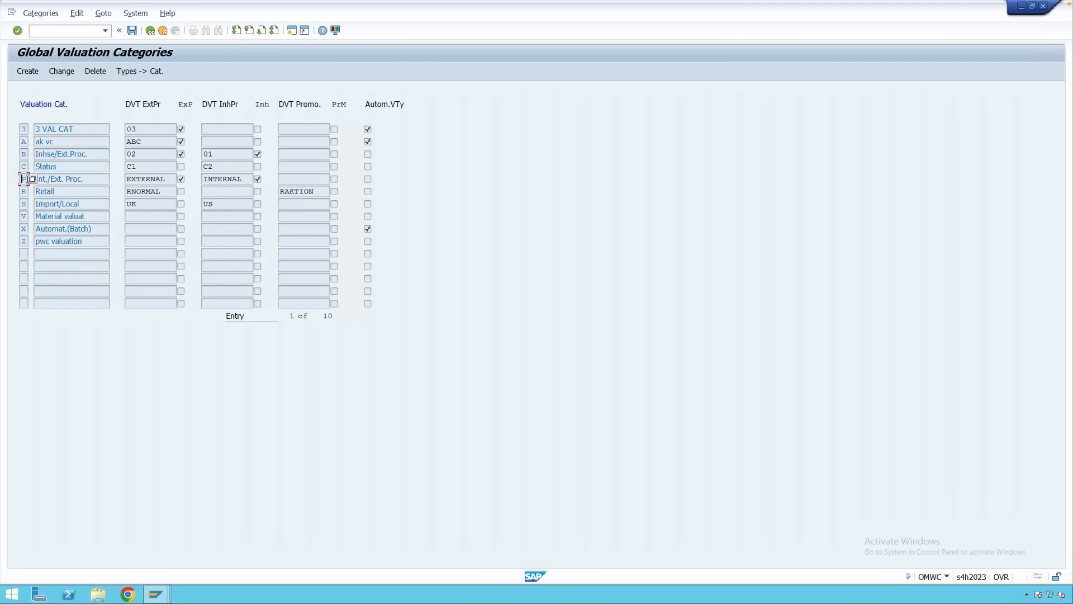
- Review the external and in-house default valuation types and mandatory flags of category P in the global list
{"action": "left_click", "coordinate": [27, 179]}
{"action": "left_click", "coordinate": [181, 179]}
{"action": "left_click_drag", "start_coordinate": [168, 180], "coordinate": [123, 180]}
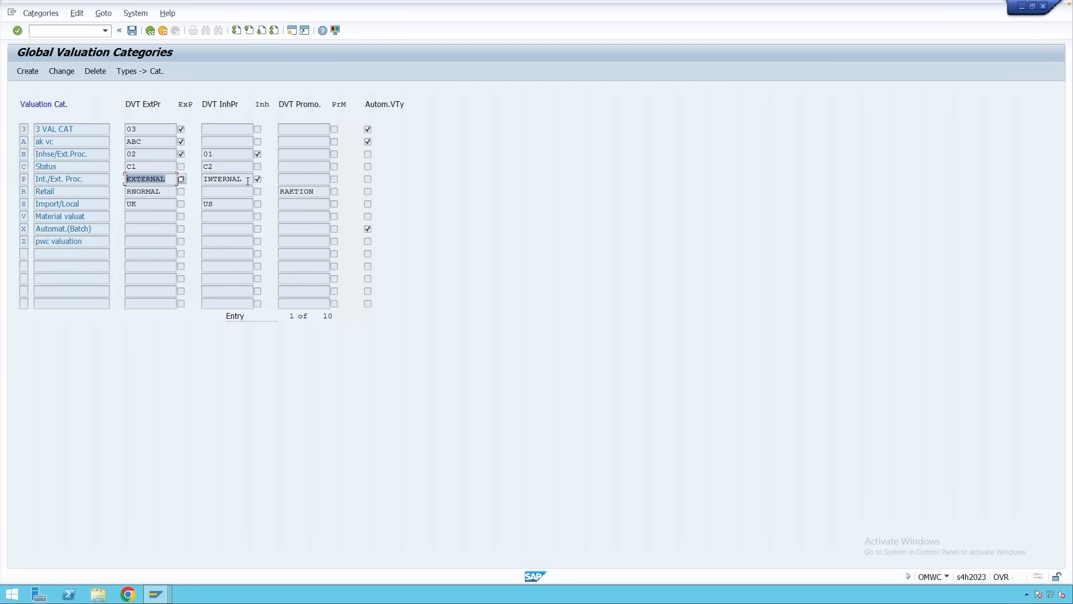
{"action": "left_click_drag", "start_coordinate": [248, 181], "coordinate": [204, 179]}
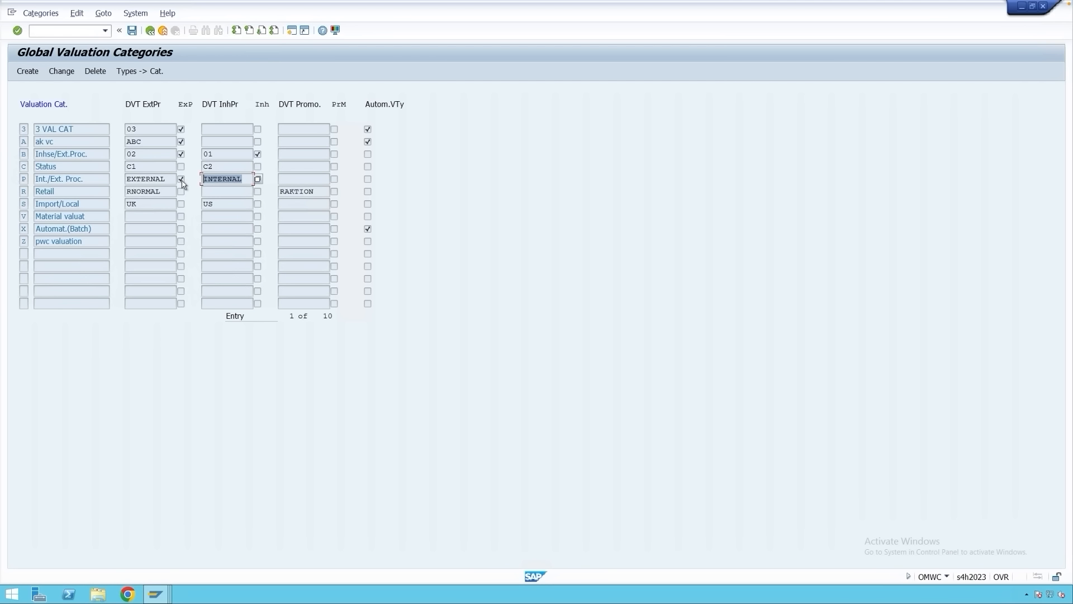
{"action": "left_click", "coordinate": [257, 179]}
- Check the status of valuation types EXTERNAL and INTERNAL in category P's allocation, and return to the global categories
{"action": "left_click", "coordinate": [138, 71]}
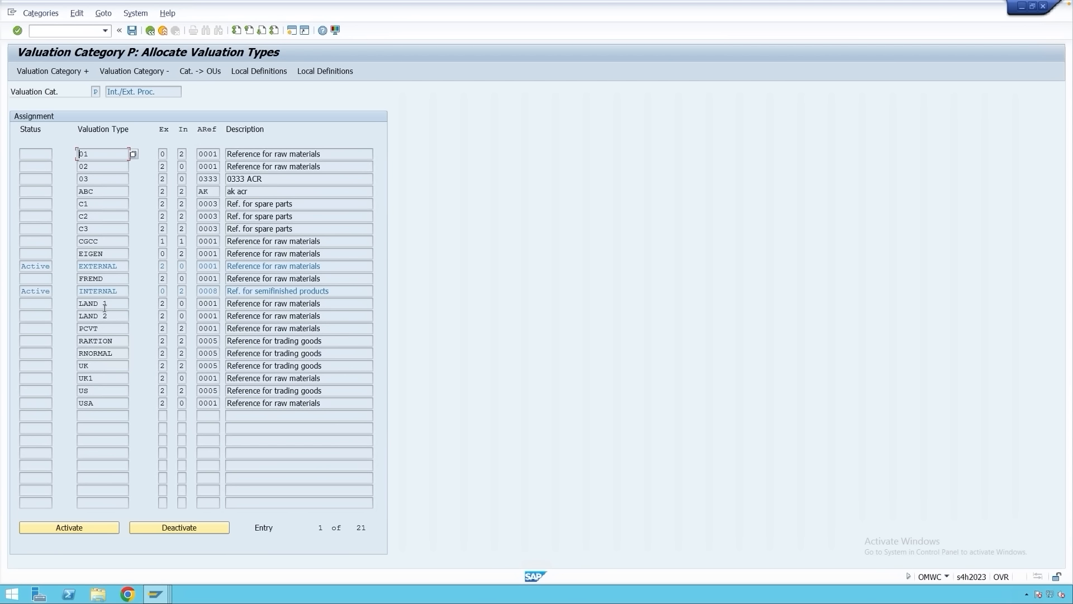
{"action": "left_click", "coordinate": [109, 243]}
{"action": "left_click", "coordinate": [117, 266]}
{"action": "left_click", "coordinate": [120, 291]}
{"action": "key", "text": "Return"}
{"action": "left_click", "coordinate": [150, 30]}
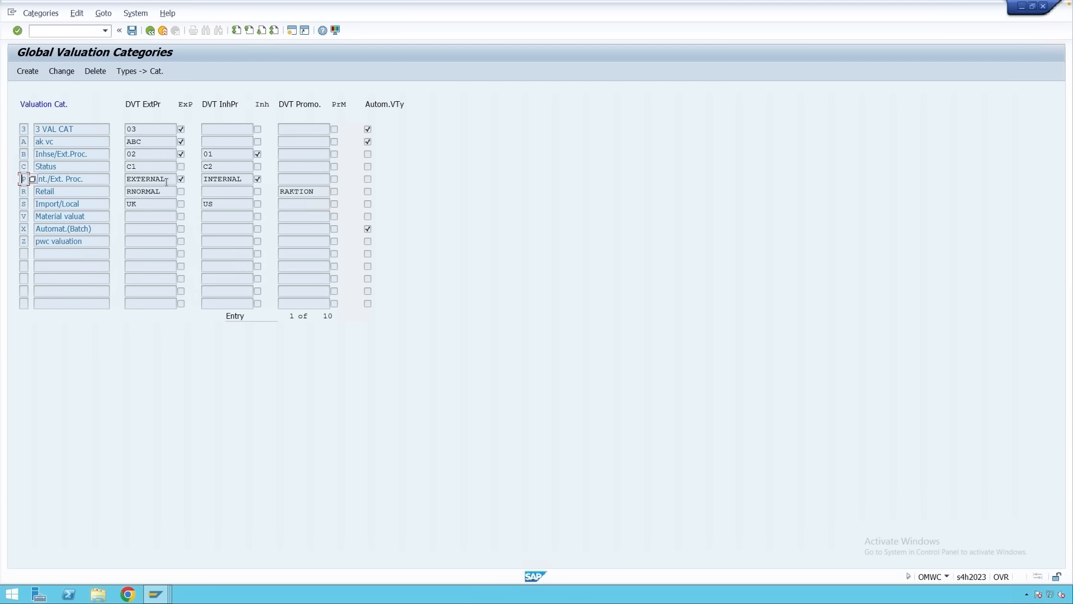
- Recheck category P's default valuation types and mandatory in-house flag, and return to the split valuation overview
{"action": "left_click", "coordinate": [166, 180]}
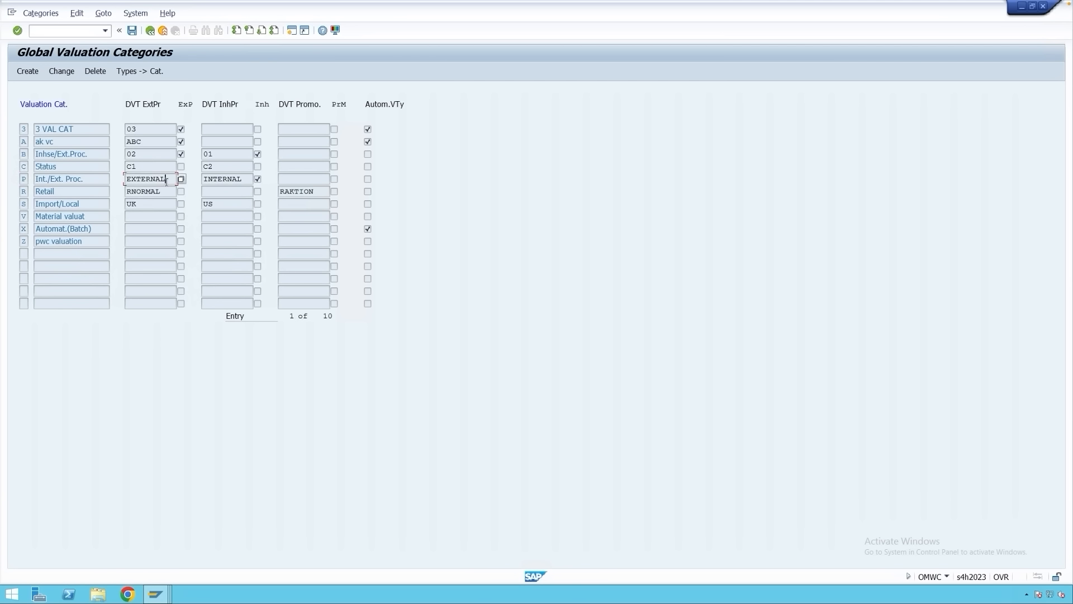
{"action": "left_click", "coordinate": [246, 178]}
{"action": "left_click", "coordinate": [258, 179]}
{"action": "left_click", "coordinate": [300, 179]}
{"action": "left_click", "coordinate": [149, 34]}
{"action": "left_click", "coordinate": [149, 34]}
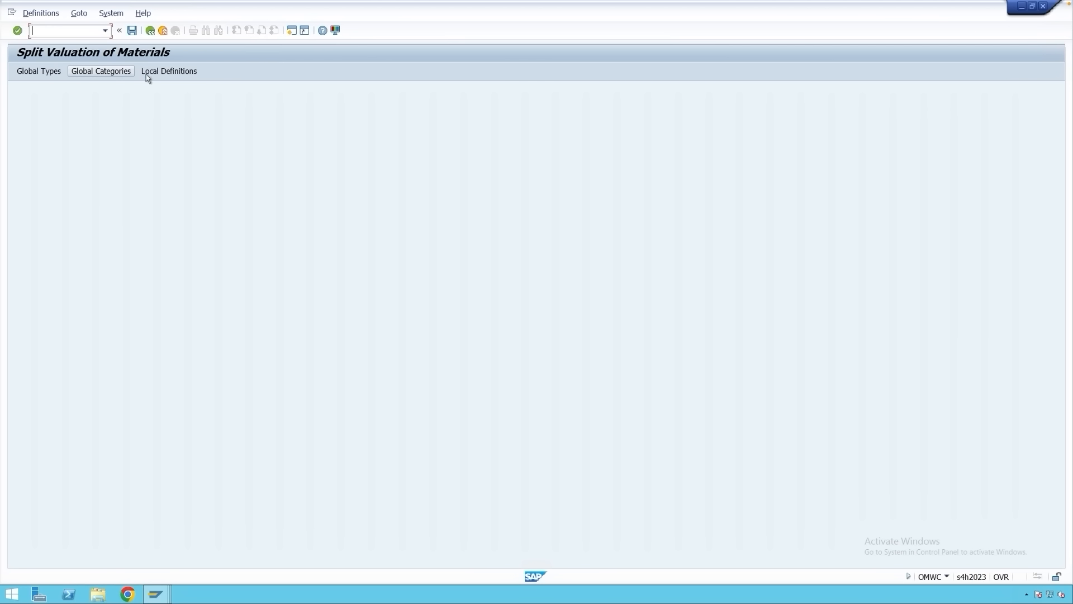
- Find plant M001 in the local definitions and open its valuation category allocation
{"action": "left_click", "coordinate": [178, 72]}
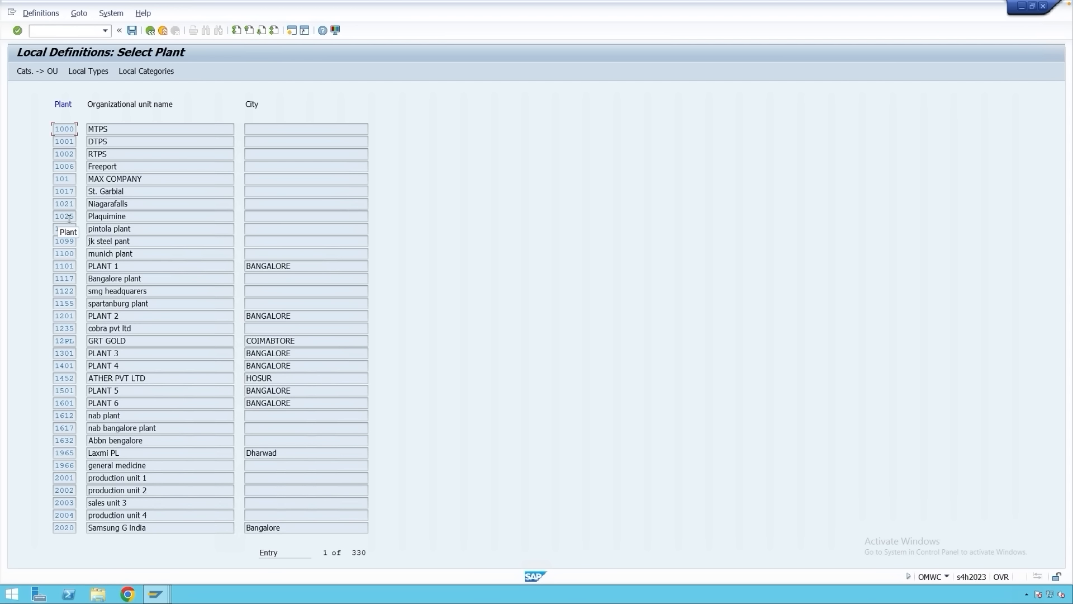
{"action": "left_click", "coordinate": [263, 31]}
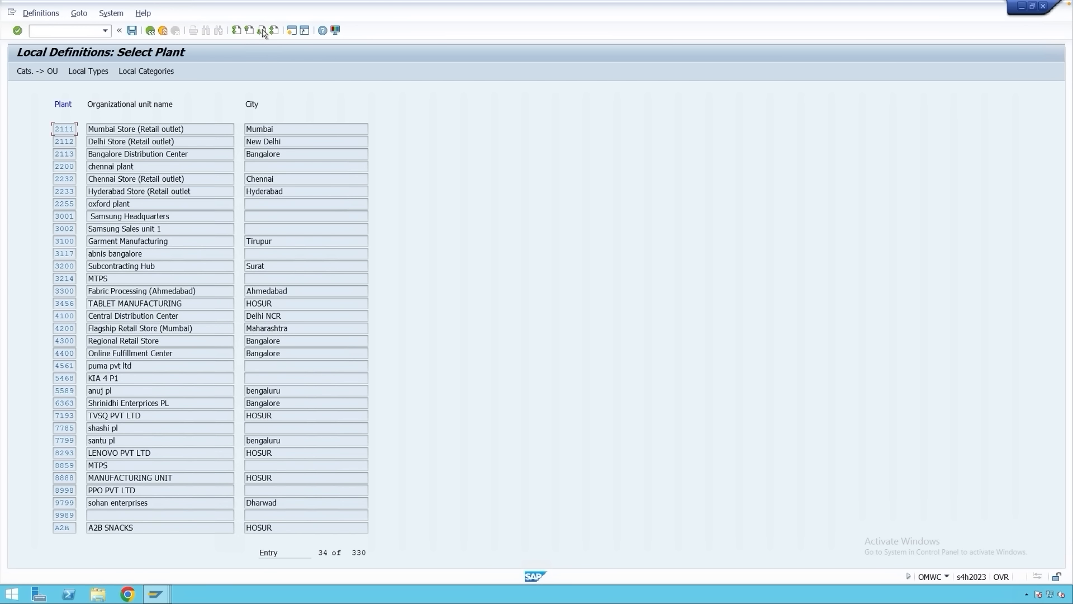
{"action": "left_click", "coordinate": [263, 31]}
{"action": "left_click", "coordinate": [263, 31]}
{"action": "left_click", "coordinate": [263, 31]}
{"action": "left_click", "coordinate": [262, 31]}
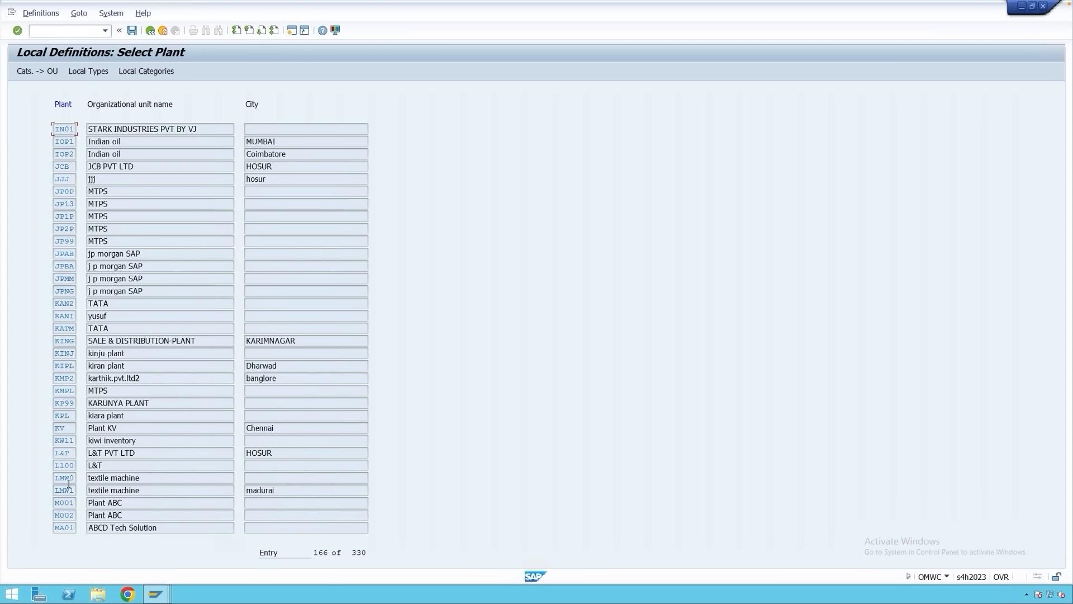
{"action": "left_click", "coordinate": [63, 503]}
{"action": "left_click", "coordinate": [39, 73]}
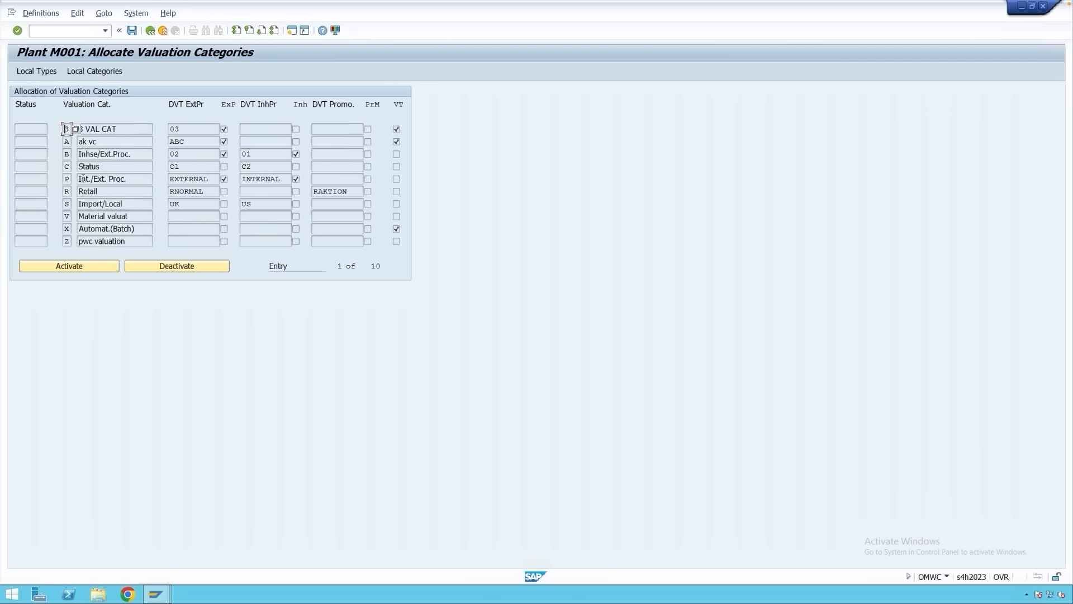
- Activate valuation category P for plant M001, save the allocation, and return to the plant selection
{"action": "left_click", "coordinate": [123, 179]}
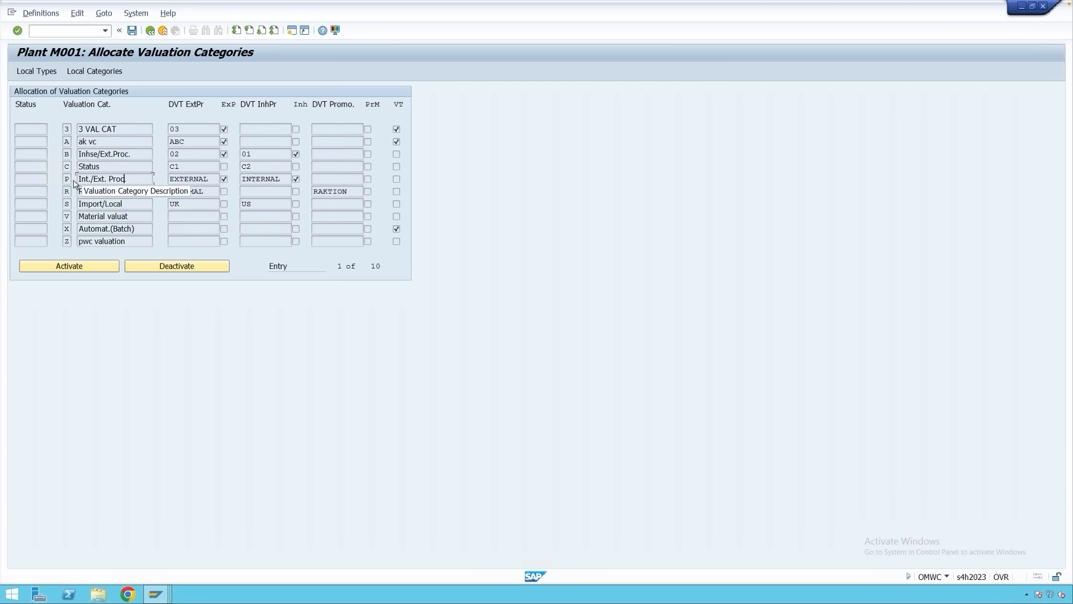
{"action": "type", "text": "."}
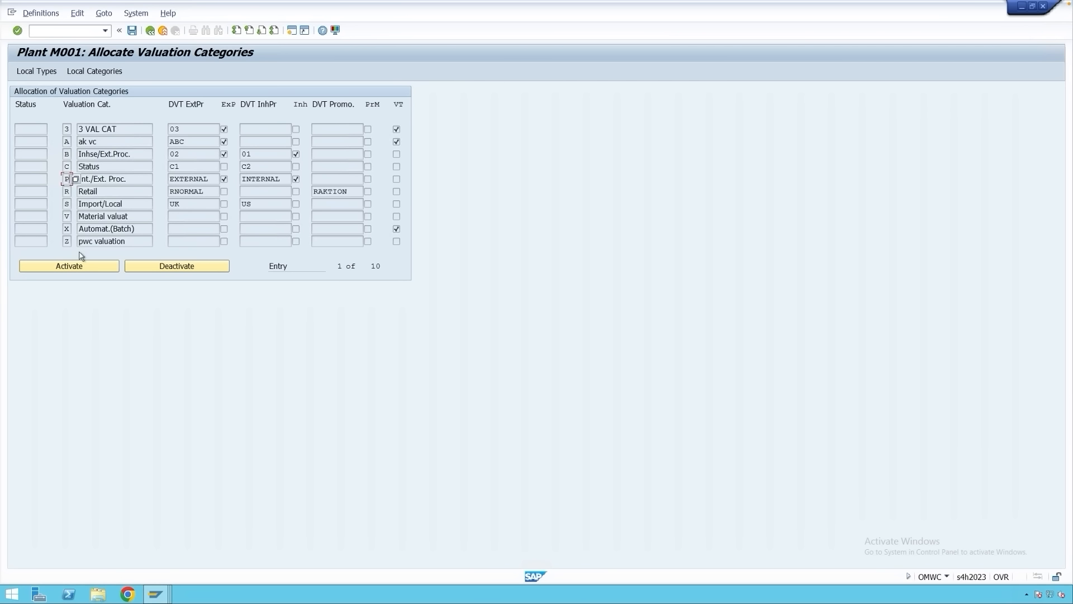
{"action": "left_click", "coordinate": [79, 267]}
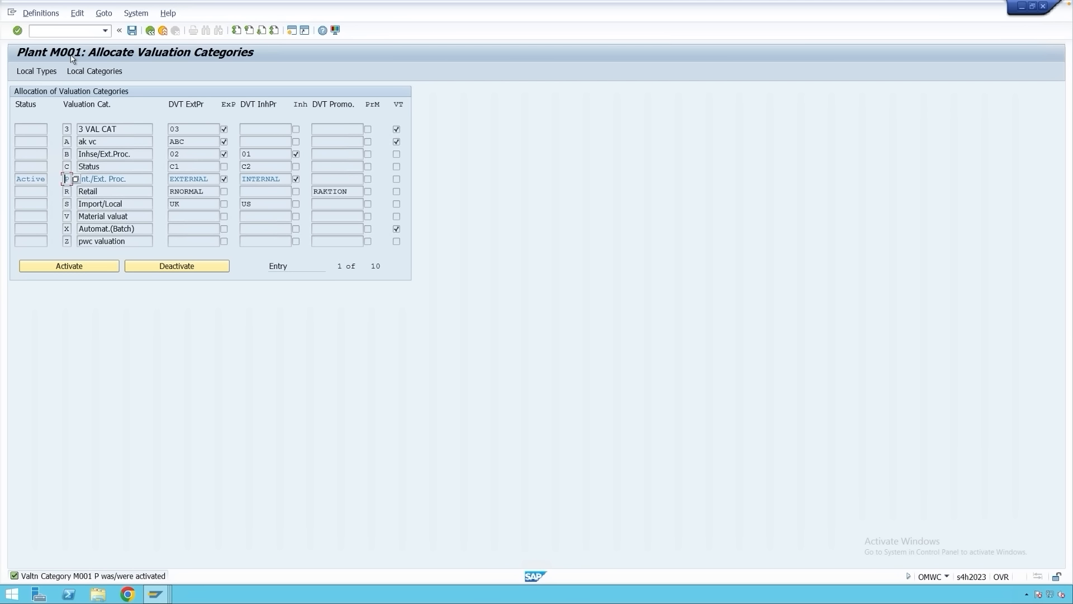
{"action": "left_click", "coordinate": [132, 31]}
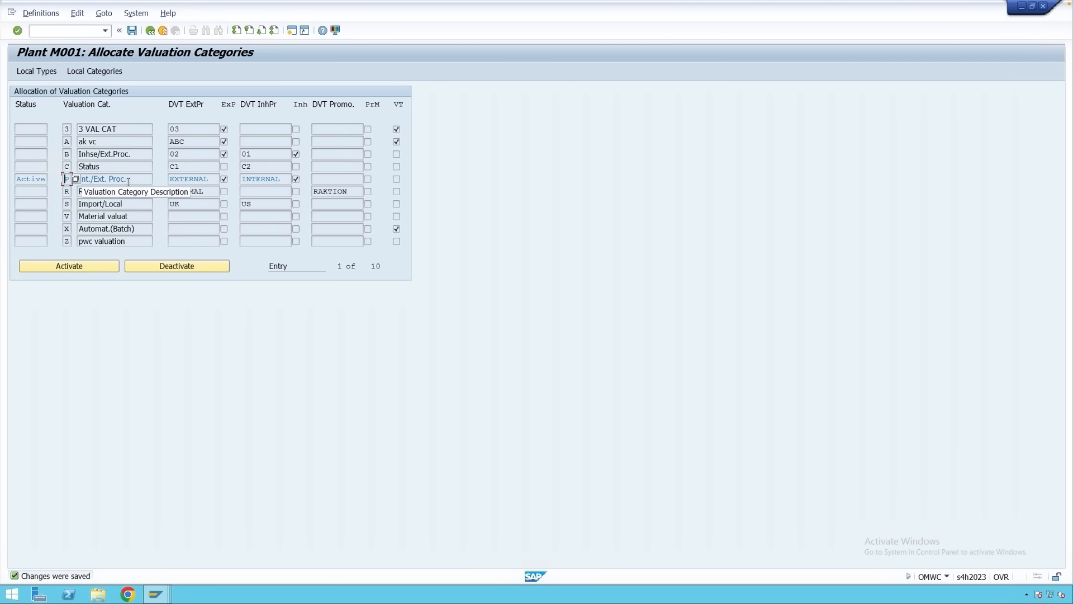
{"action": "left_click", "coordinate": [151, 31]}
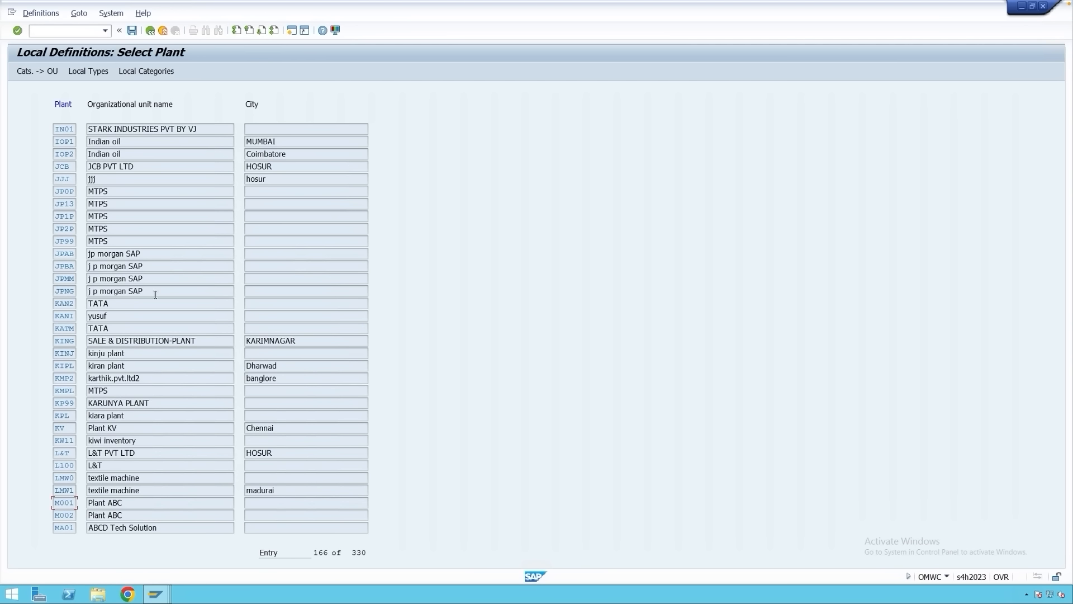
- Examine the purchase order settings and account category references of plant M001's local valuation types
{"action": "left_click", "coordinate": [93, 72]}
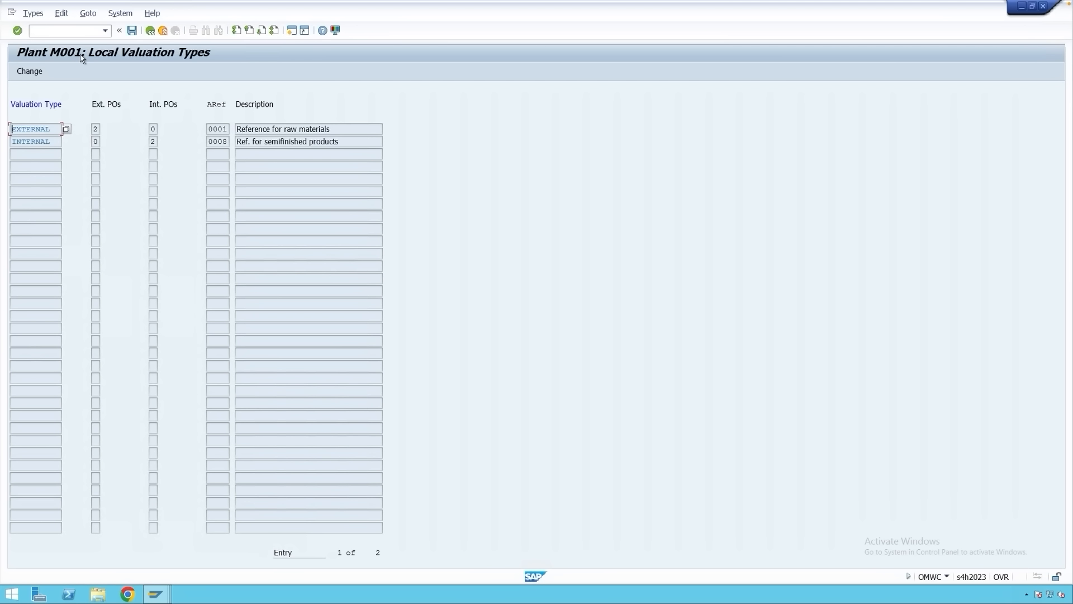
{"action": "left_click", "coordinate": [53, 144]}
{"action": "key", "text": "Up"}
{"action": "key", "text": "Down"}
{"action": "left_click", "coordinate": [257, 130]}
{"action": "left_click", "coordinate": [53, 130]}
{"action": "left_click", "coordinate": [99, 129]}
{"action": "left_click", "coordinate": [156, 128]}
{"action": "left_click", "coordinate": [227, 129]}
{"action": "left_click", "coordinate": [47, 129]}
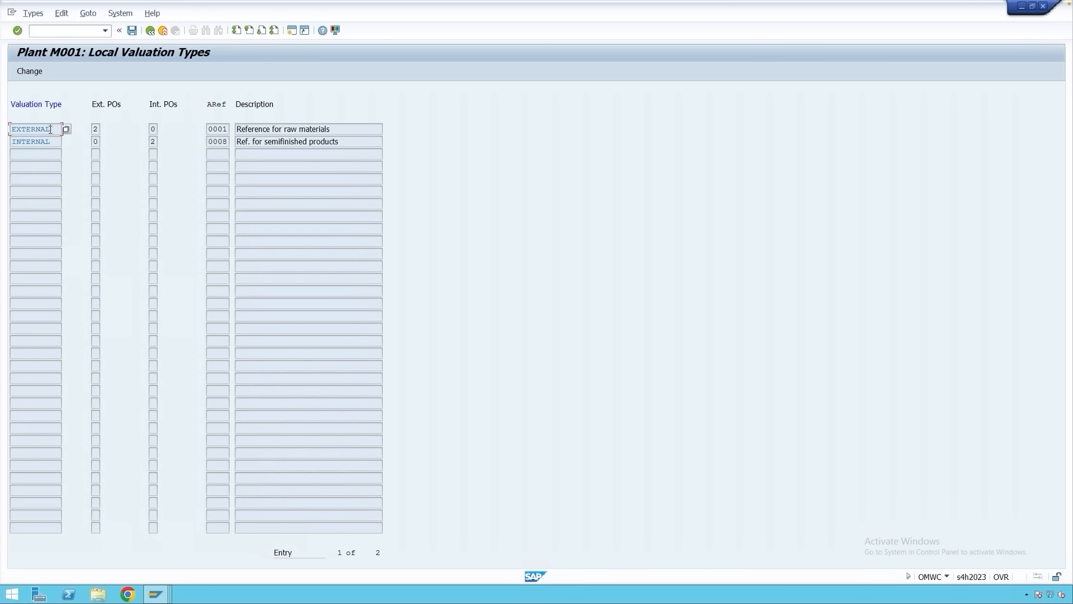
- Set the account category reference of local valuation type EXTERNAL to 0002 for plant M001, save, and return to the local types
{"action": "left_click", "coordinate": [31, 72]}
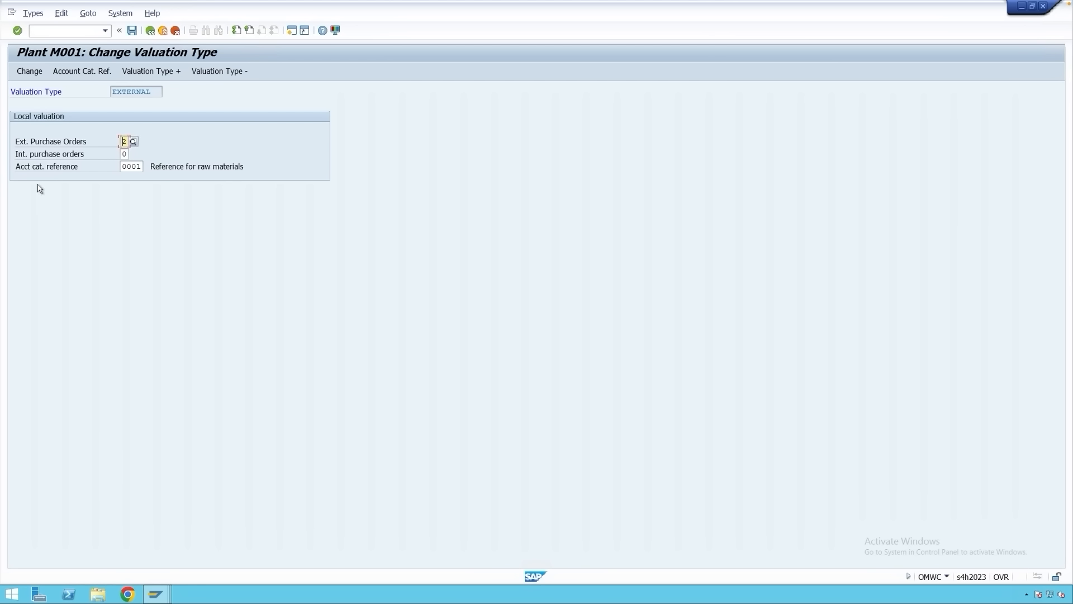
{"action": "left_click", "coordinate": [143, 167]}
{"action": "left_click", "coordinate": [148, 167]}
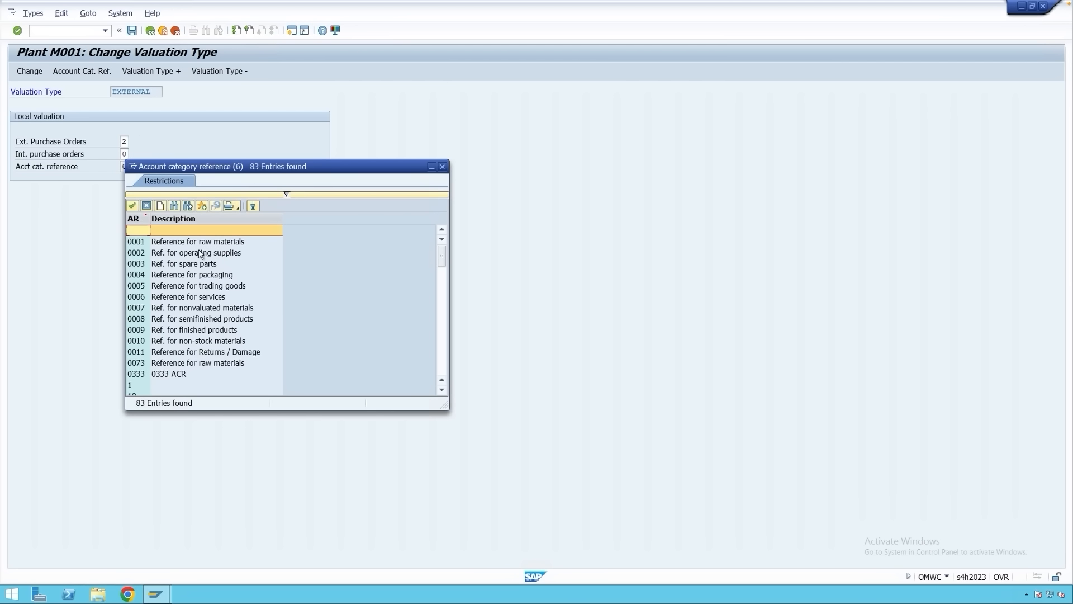
{"action": "double_click", "coordinate": [204, 254]}
{"action": "key", "text": "Return"}
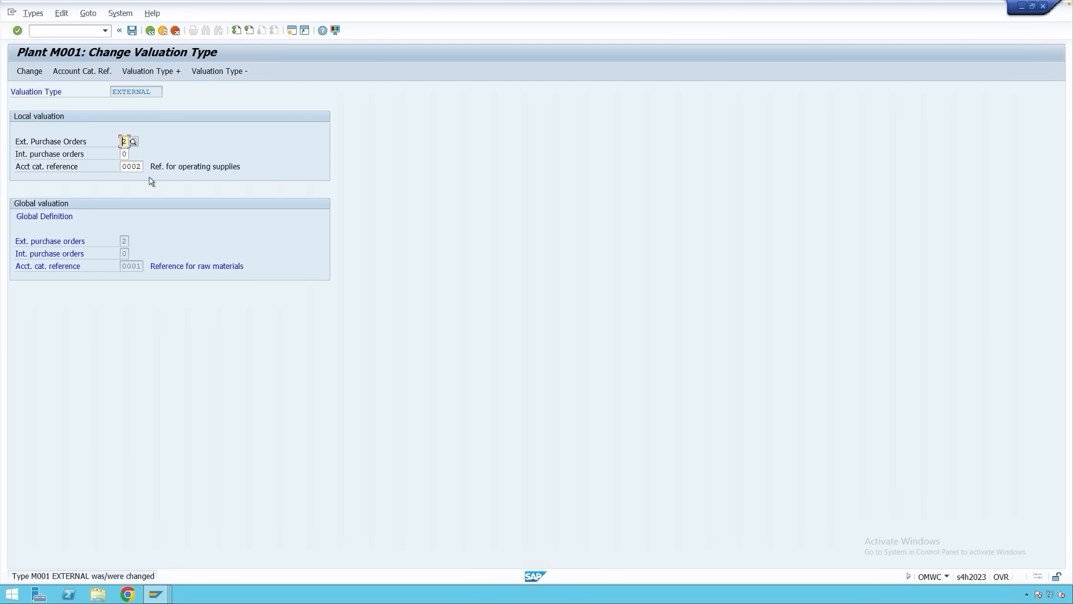
{"action": "key", "text": "ctrl+s"}
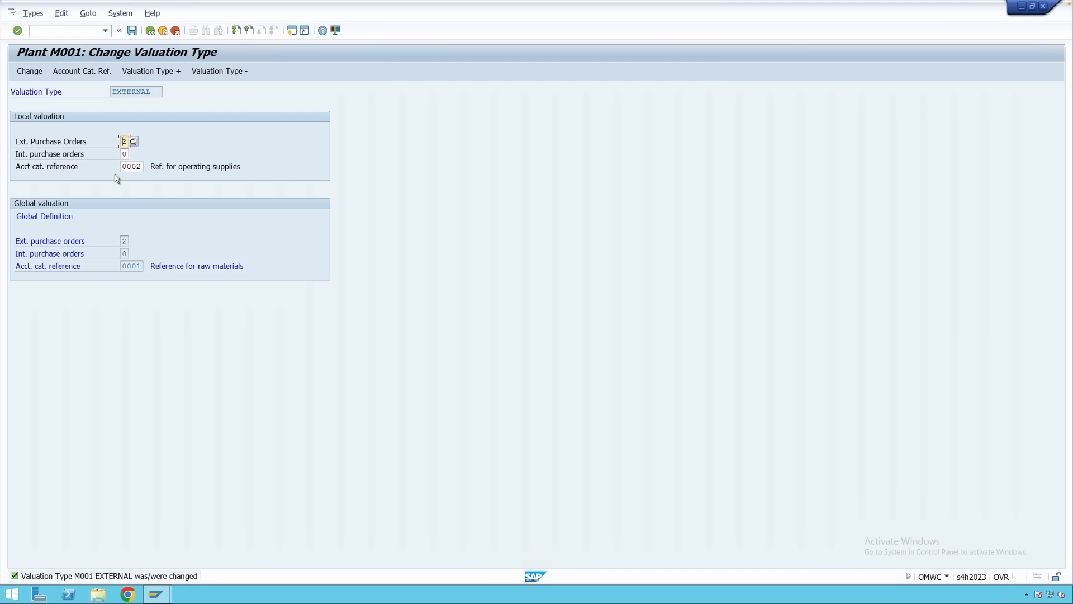
{"action": "left_click", "coordinate": [150, 30]}
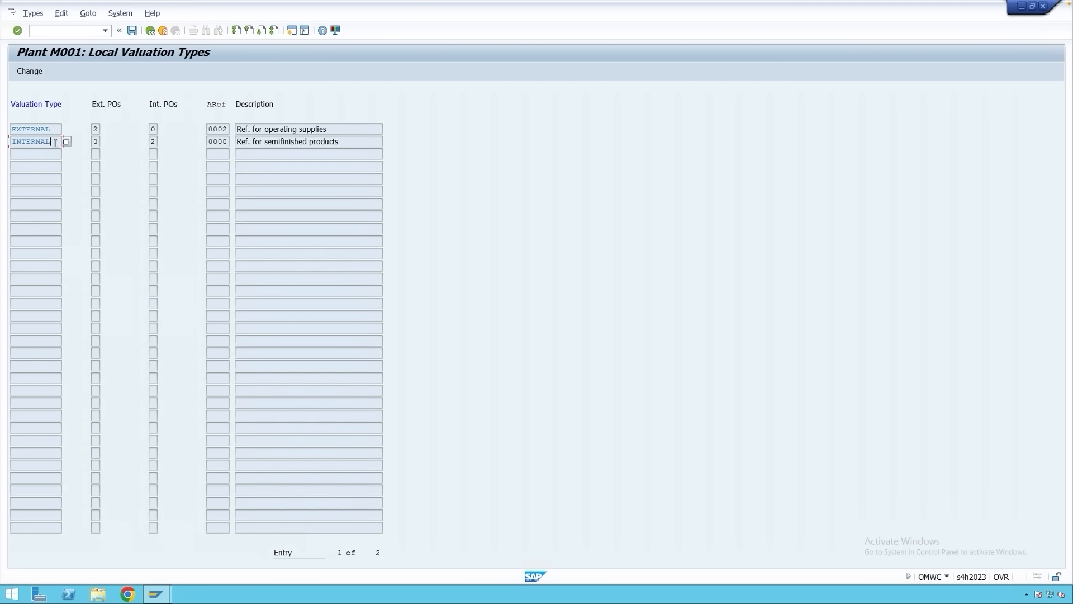
- Review the default valuation types and change options of plant M001's local category P, and return to the plant selection
{"action": "left_click", "coordinate": [150, 30]}
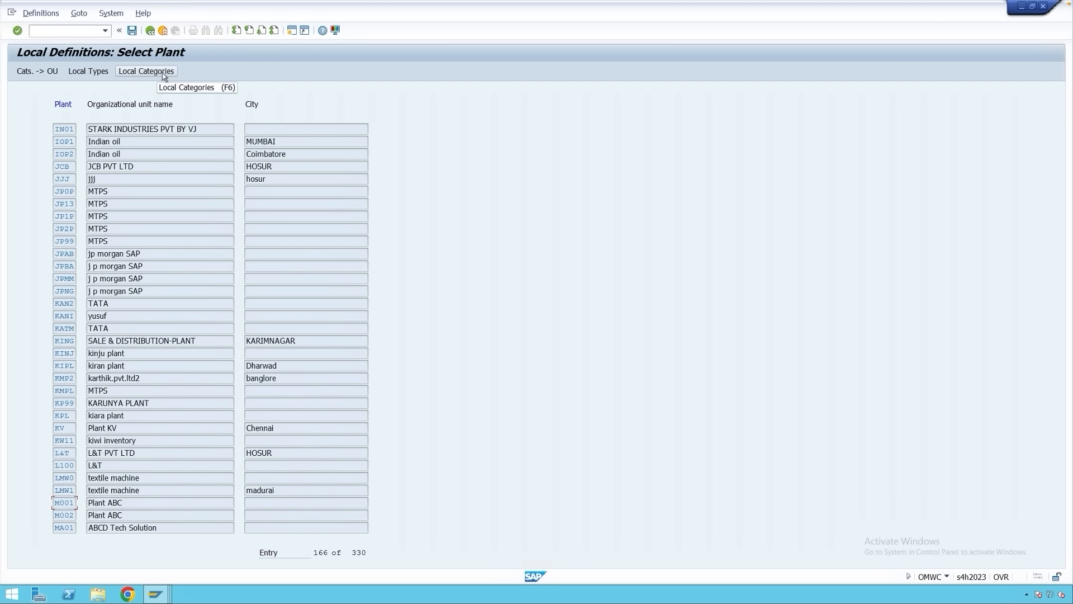
{"action": "left_click", "coordinate": [149, 72]}
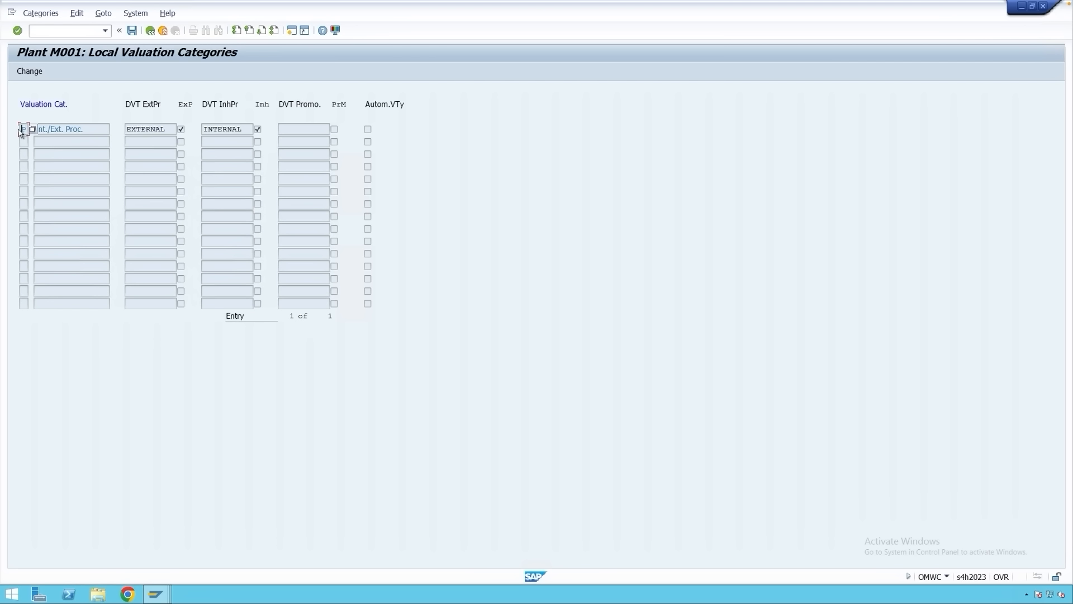
{"action": "left_click_drag", "start_coordinate": [89, 129], "coordinate": [35, 129]}
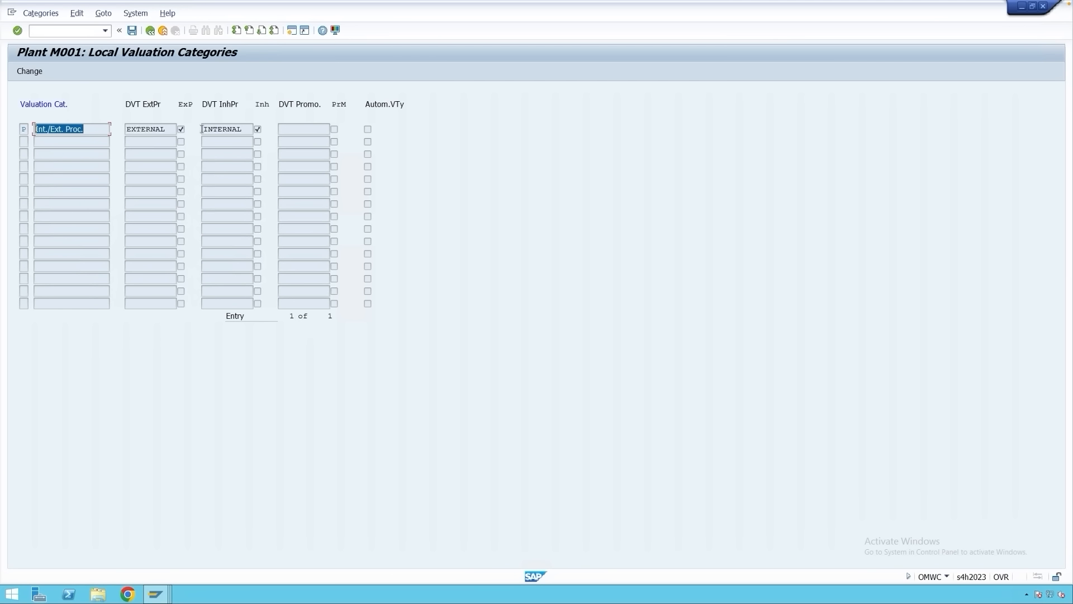
{"action": "left_click", "coordinate": [180, 129]}
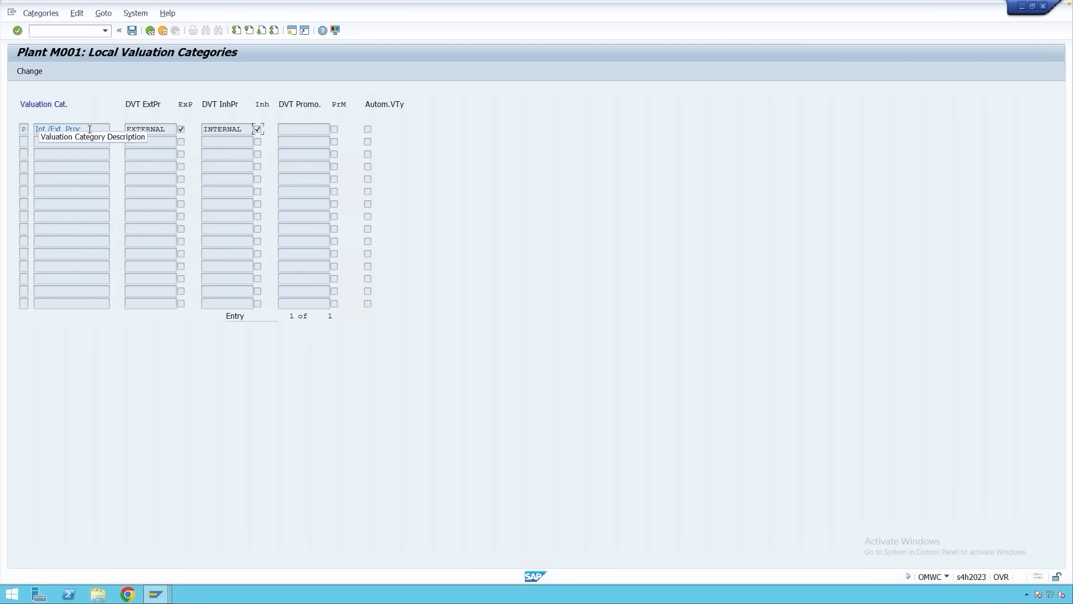
{"action": "left_click", "coordinate": [31, 71]}
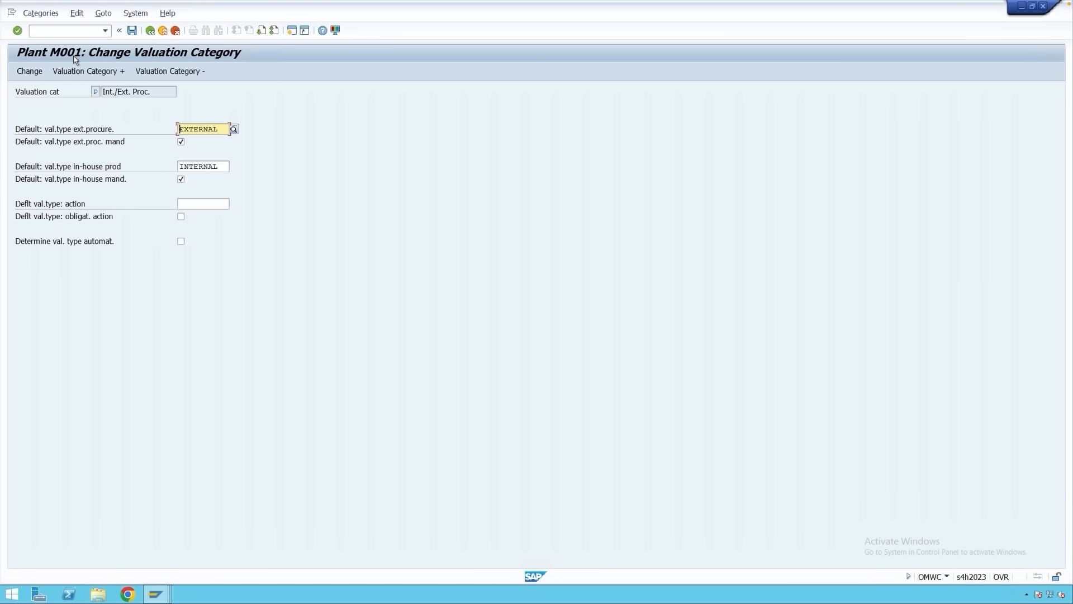
{"action": "left_click", "coordinate": [150, 31]}
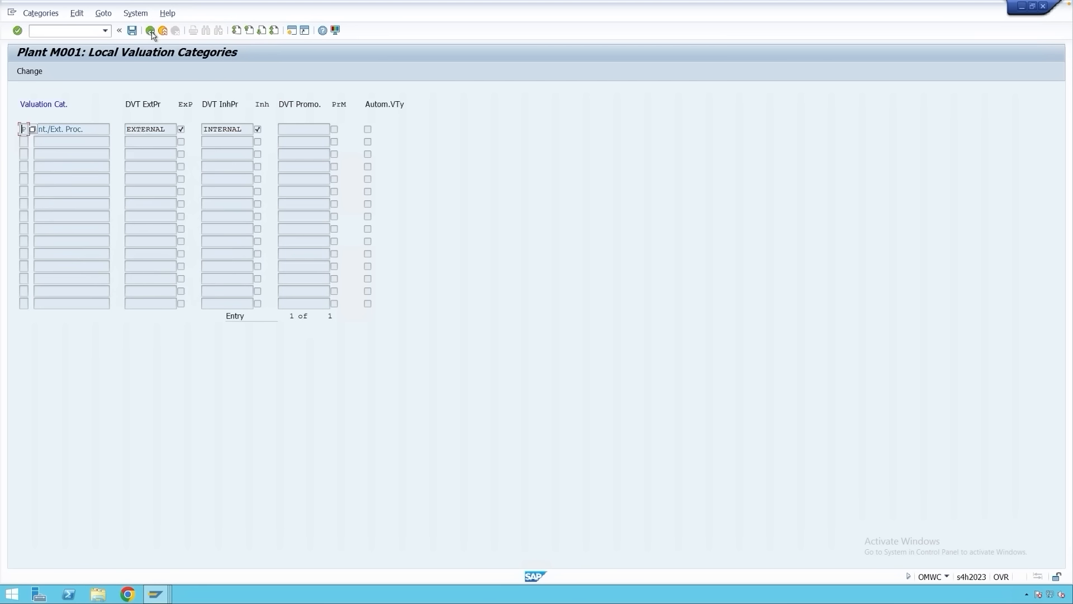
{"action": "left_click", "coordinate": [150, 31]}
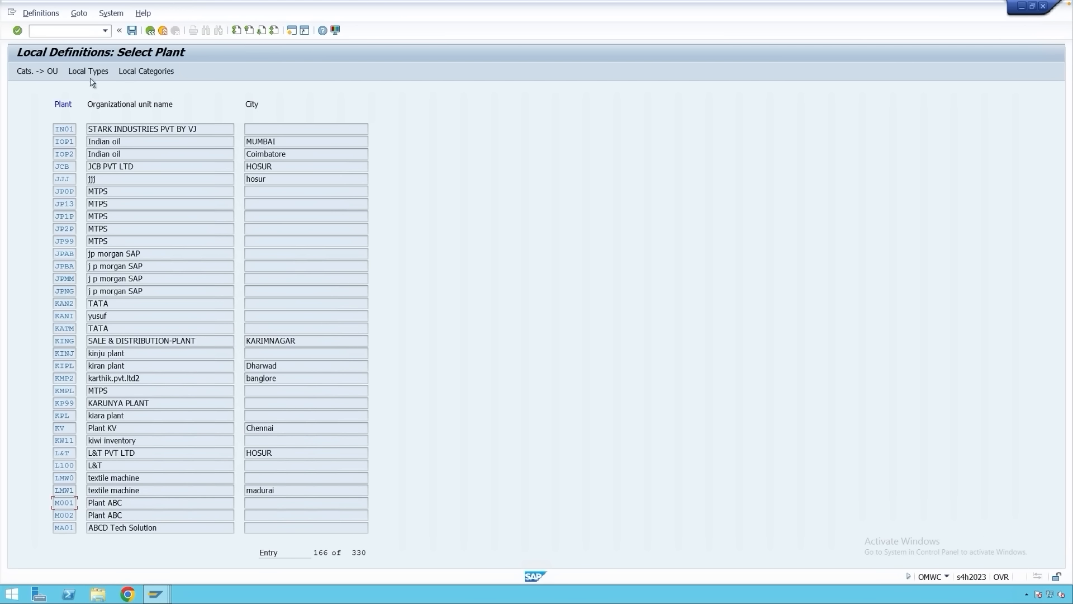
- Recheck category P's allocation to plant M001, and reopen the plant's local valuation types
{"action": "left_click", "coordinate": [45, 72]}
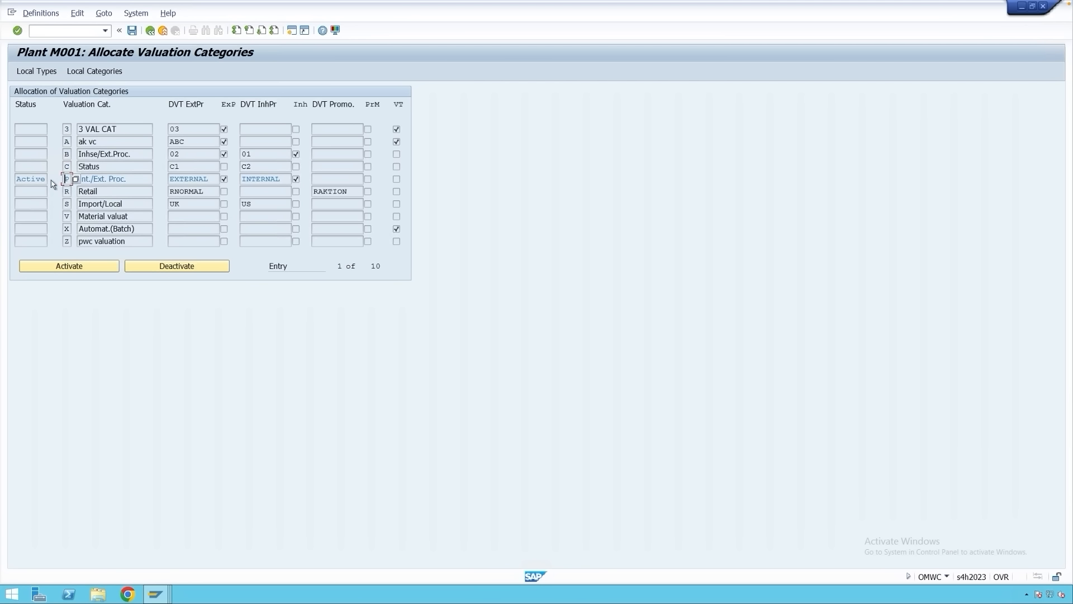
{"action": "left_click", "coordinate": [140, 180]}
{"action": "left_click", "coordinate": [150, 30]}
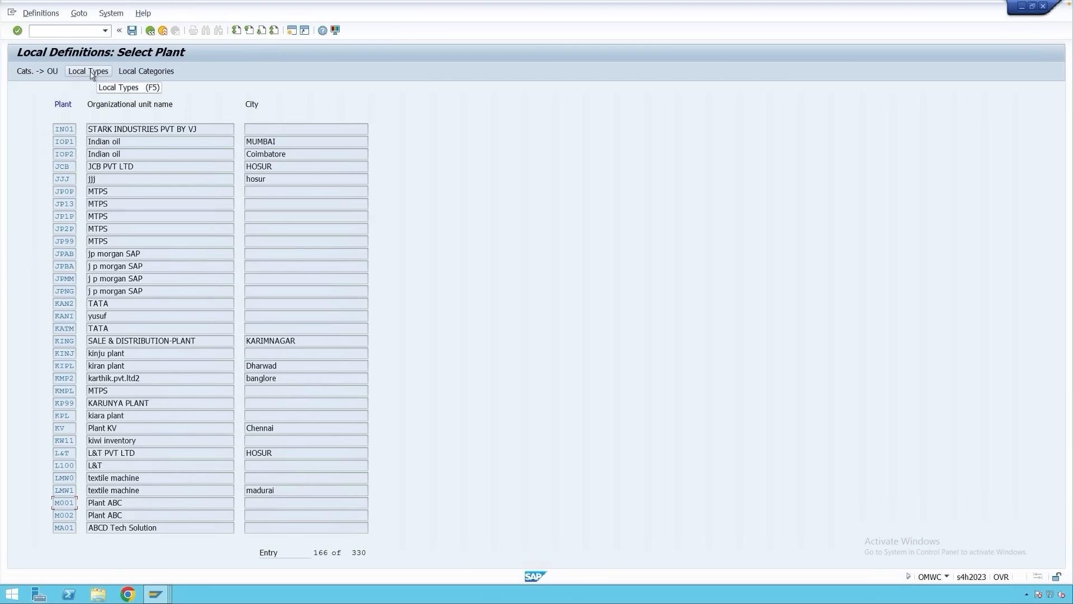
{"action": "left_click", "coordinate": [96, 73]}
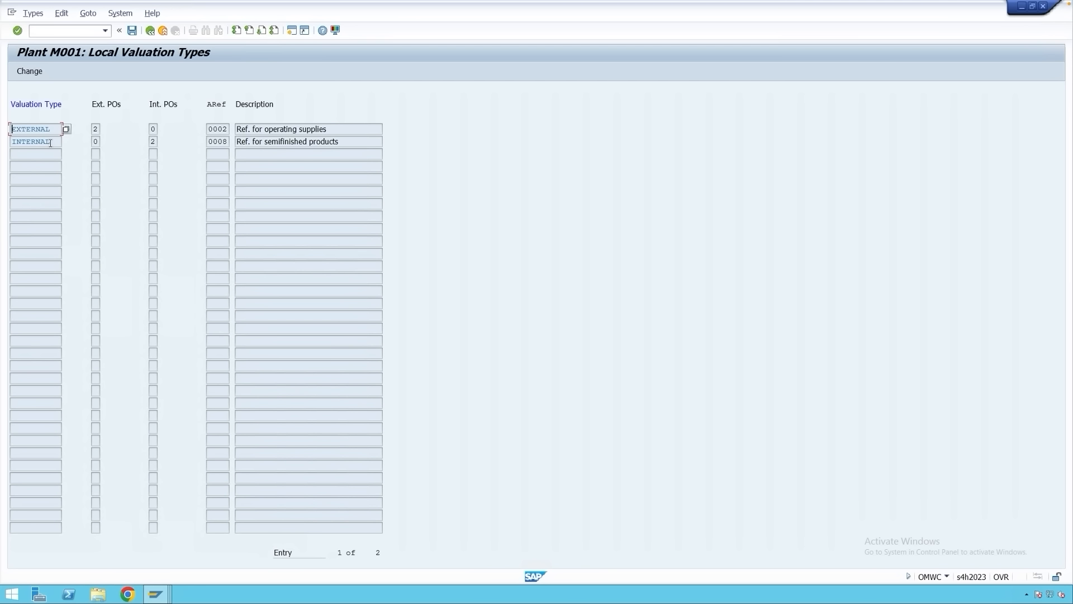
- Review plant M001's local valuation types and local valuation category P, and return to the plant selection
{"action": "left_click", "coordinate": [50, 143]}
{"action": "left_click", "coordinate": [150, 30]}
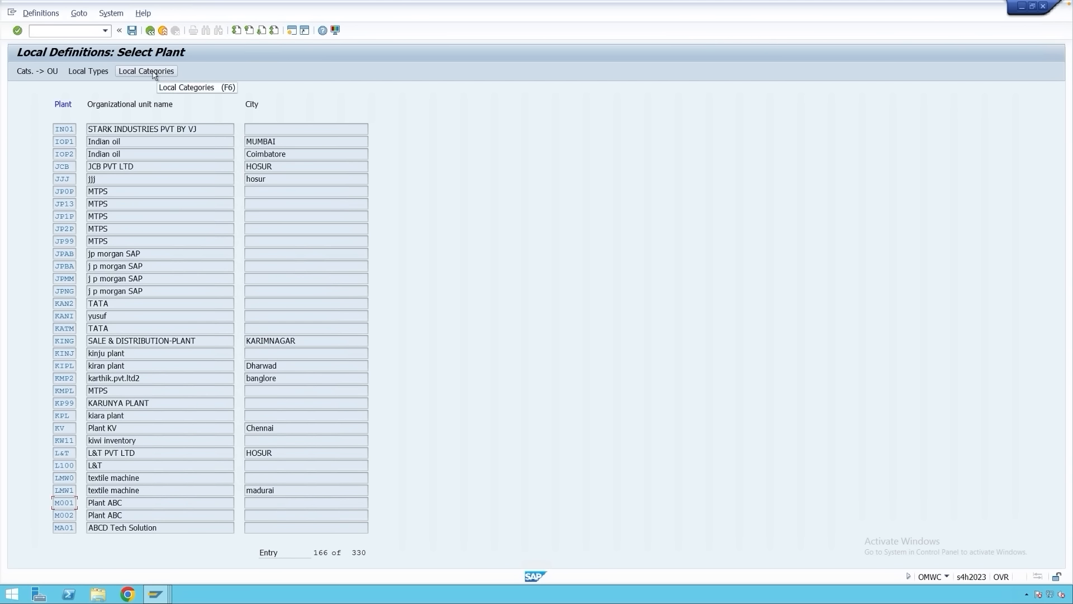
{"action": "left_click", "coordinate": [152, 73]}
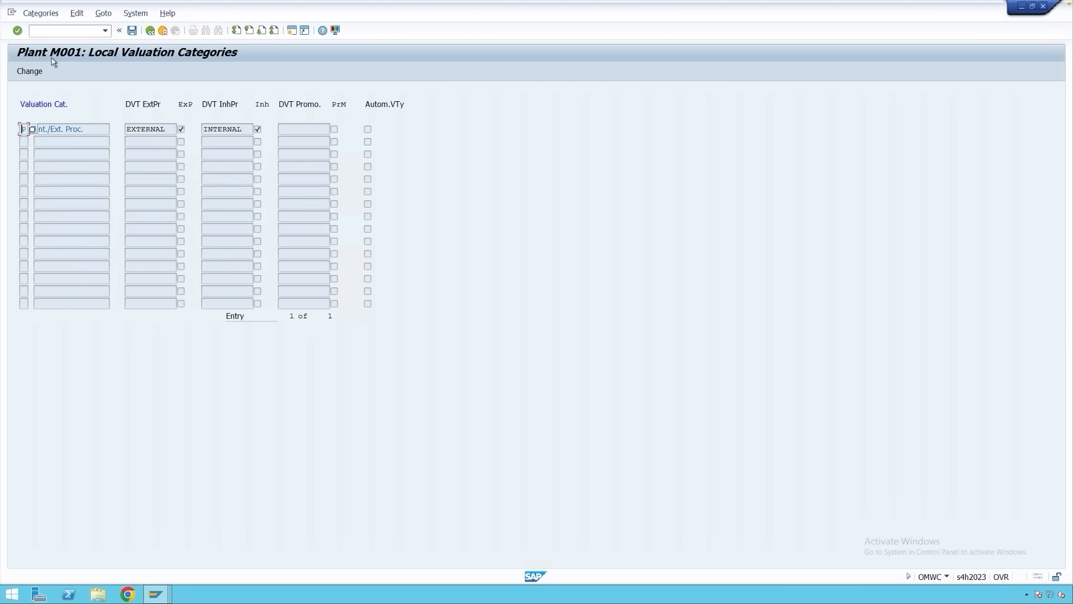
{"action": "left_click", "coordinate": [150, 30]}
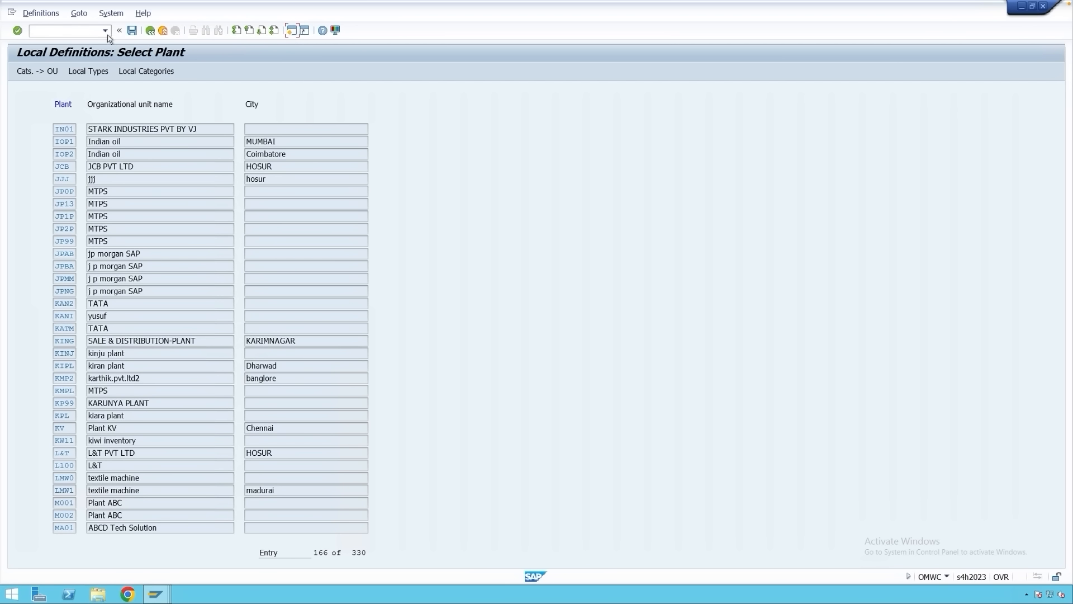
- Start MM01 for a HALB material and select the Basic Data 1, Purchasing, General Plant Data / Storage 1 and Accounting 1 views
{"action": "left_click", "coordinate": [76, 32]}
{"action": "type", "text": "mm0"}
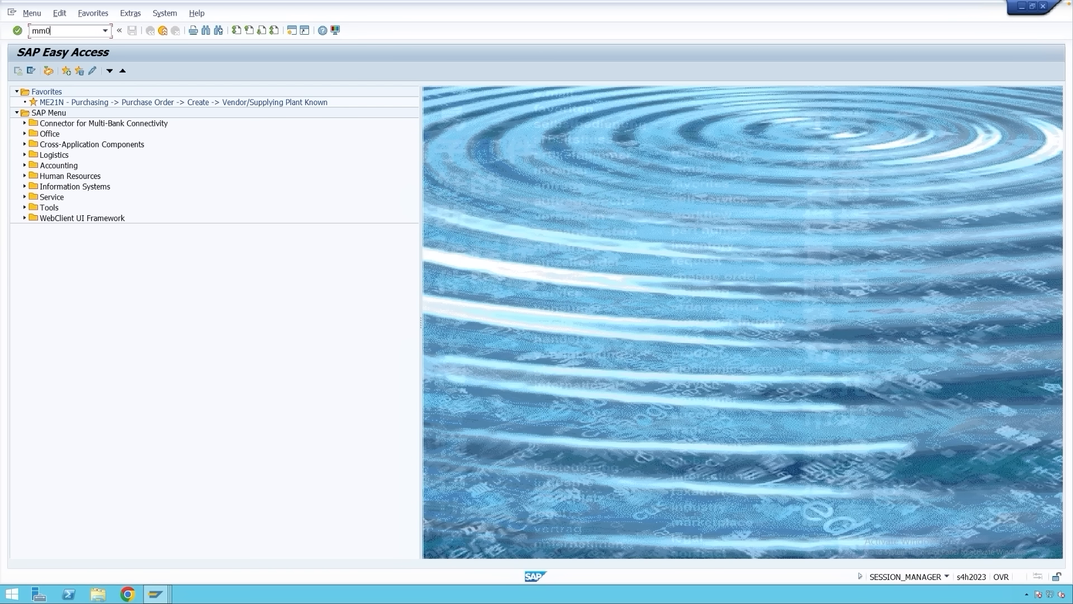
{"action": "type", "text": "1"}
{"action": "key", "text": "Return"}
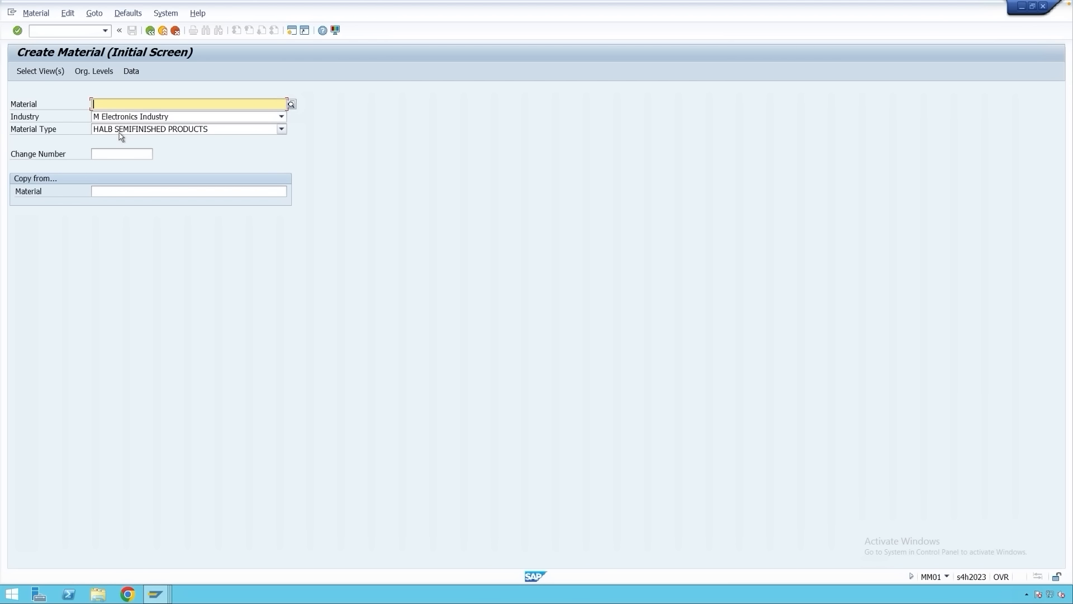
{"action": "key", "text": "Return"}
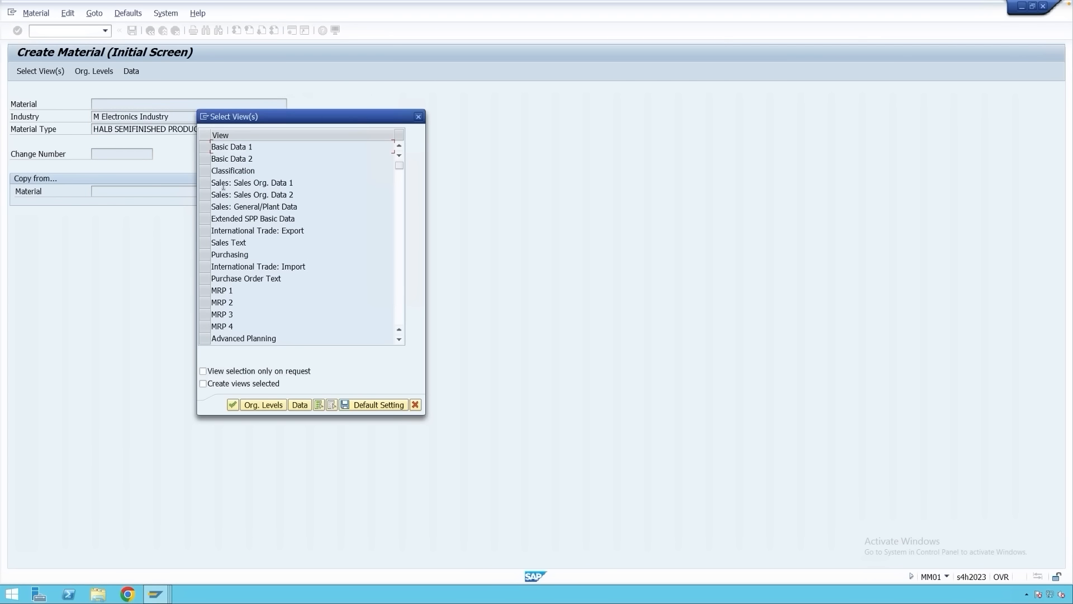
{"action": "left_click", "coordinate": [206, 149]}
{"action": "left_click", "coordinate": [205, 255]}
{"action": "scroll", "coordinate": [246, 304], "scroll_direction": "down", "scroll_amount": 3}
{"action": "scroll", "coordinate": [246, 303], "scroll_direction": "down", "scroll_amount": 2}
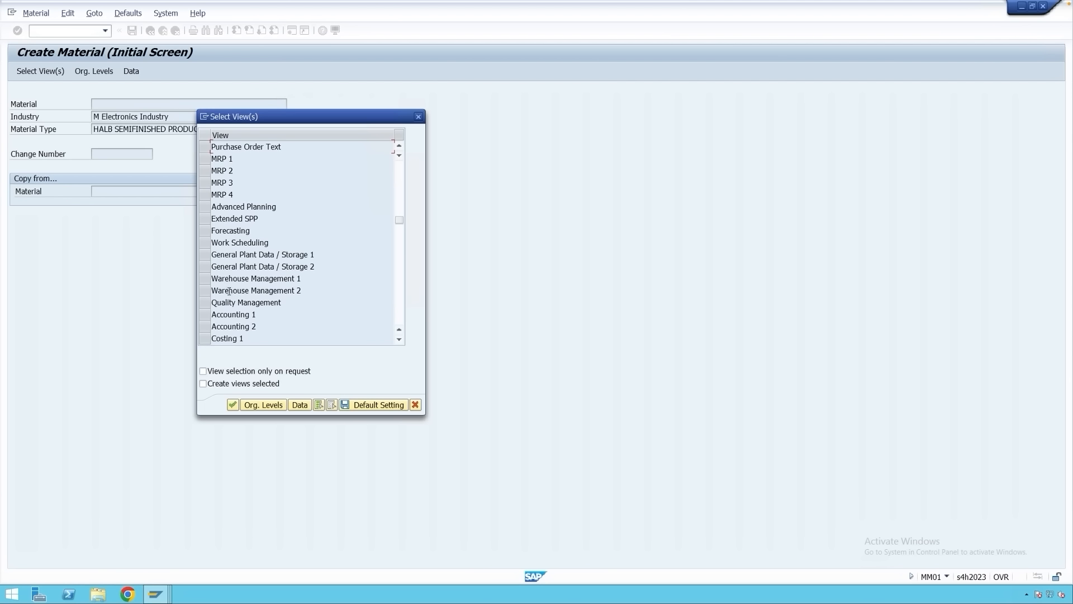
{"action": "left_click", "coordinate": [206, 255]}
{"action": "left_click", "coordinate": [206, 315]}
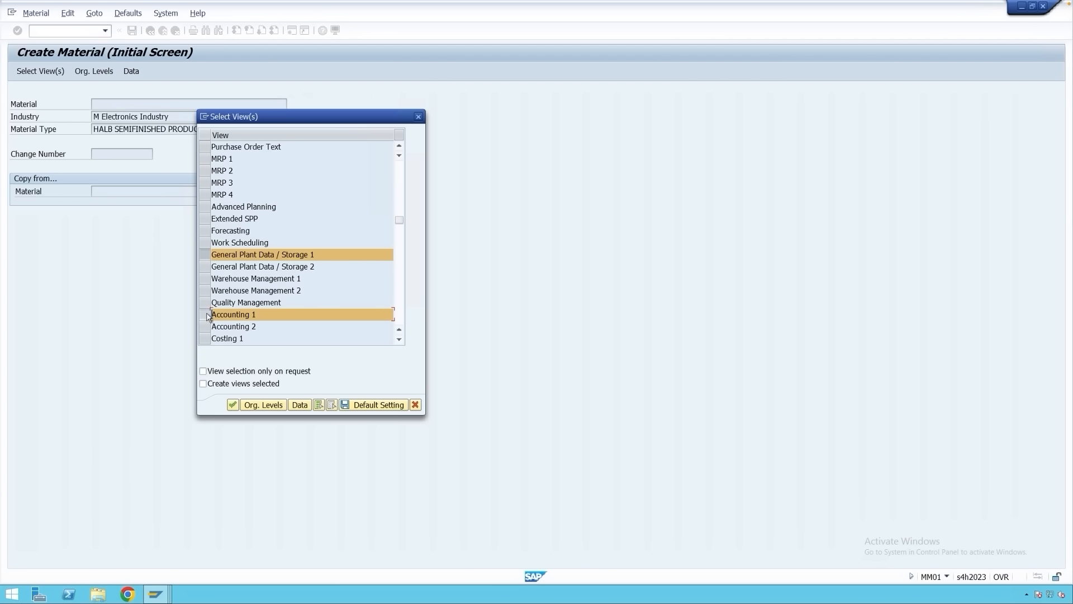
- Set the material's organizational levels to plant M001 and storage location 0001
{"action": "key", "text": "Return"}
{"action": "type", "text": "M001"}
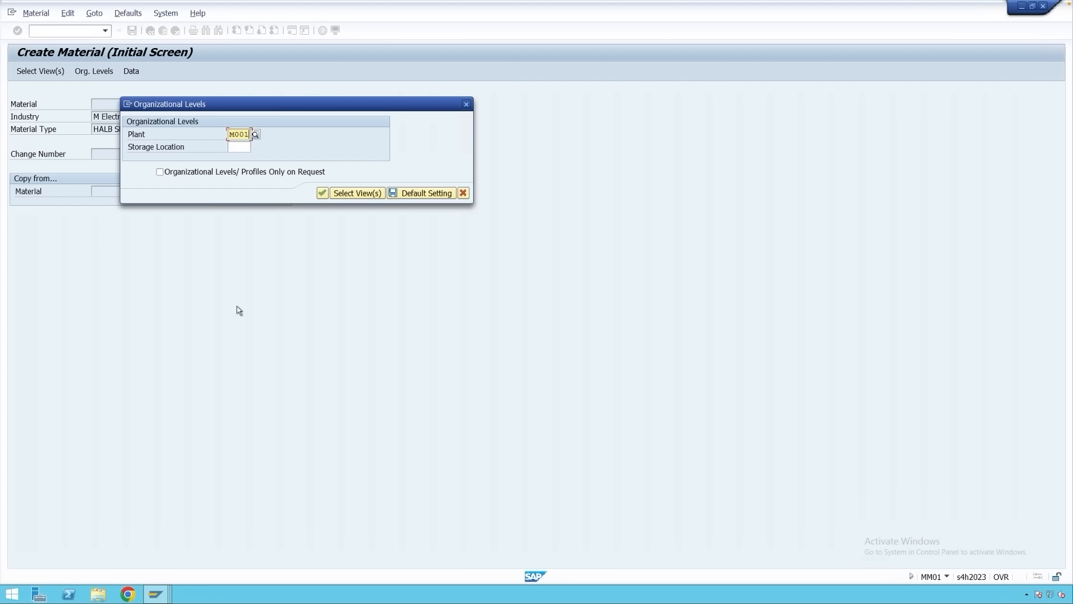
{"action": "left_click", "coordinate": [240, 147]}
{"action": "type", "text": "000"}
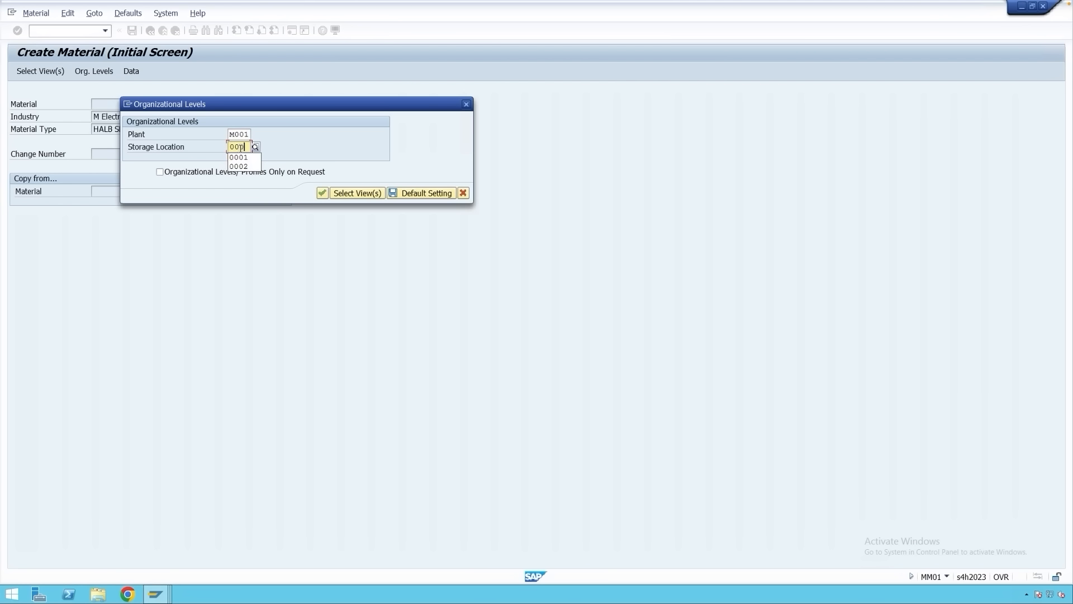
{"action": "type", "text": "1"}
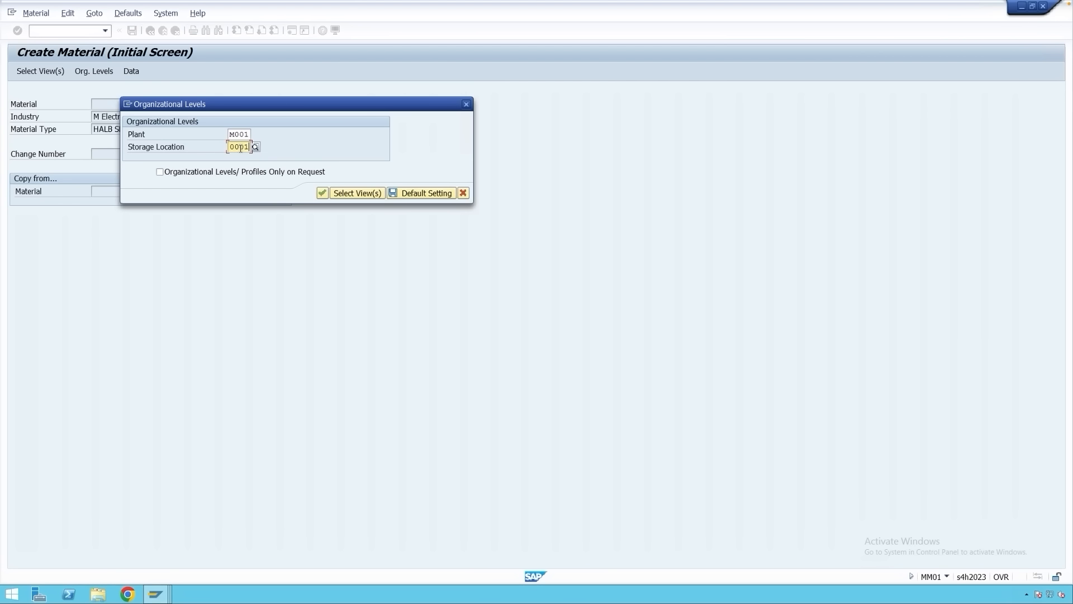
{"action": "key", "text": "Return"}
- Enter description Engine Assembly, base unit EA and material group 00002, and proceed to the Accounting 1 view
{"action": "left_click", "coordinate": [138, 129]}
{"action": "left_click", "coordinate": [139, 138]}
{"action": "left_click", "coordinate": [134, 202]}
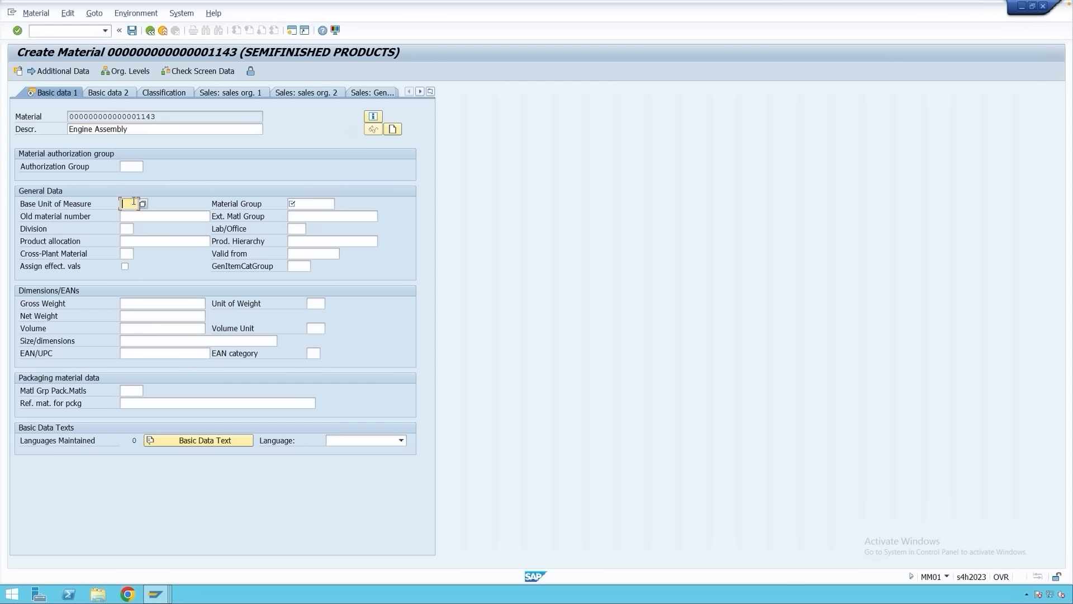
{"action": "type", "text": "EA"}
{"action": "left_click", "coordinate": [333, 205]}
{"action": "type", "text": "00002"}
{"action": "key", "text": "Return"}
{"action": "key", "text": "Return"}
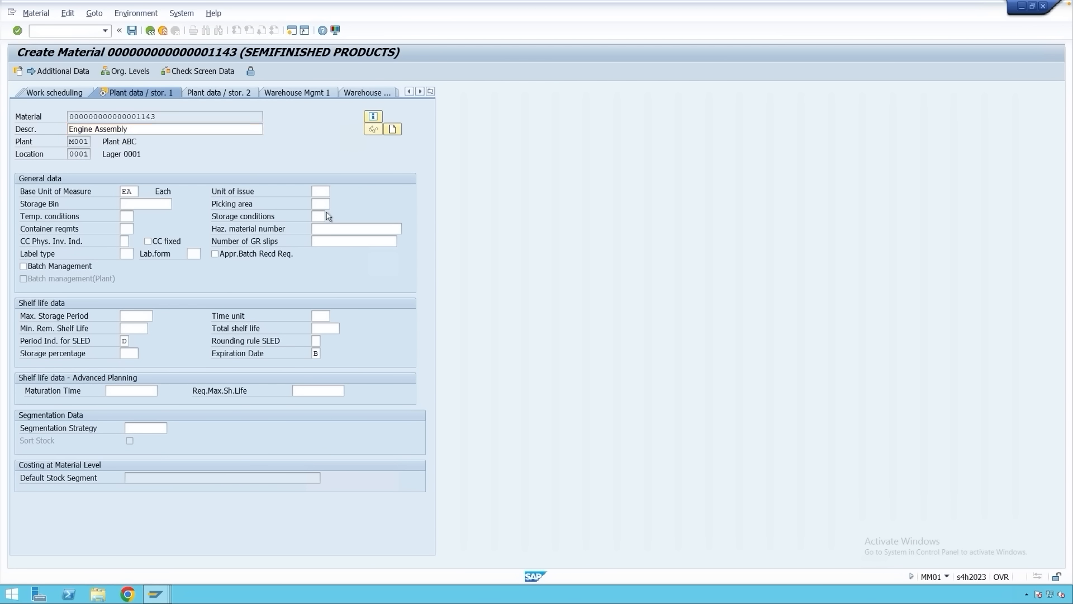
{"action": "key", "text": "Return"}
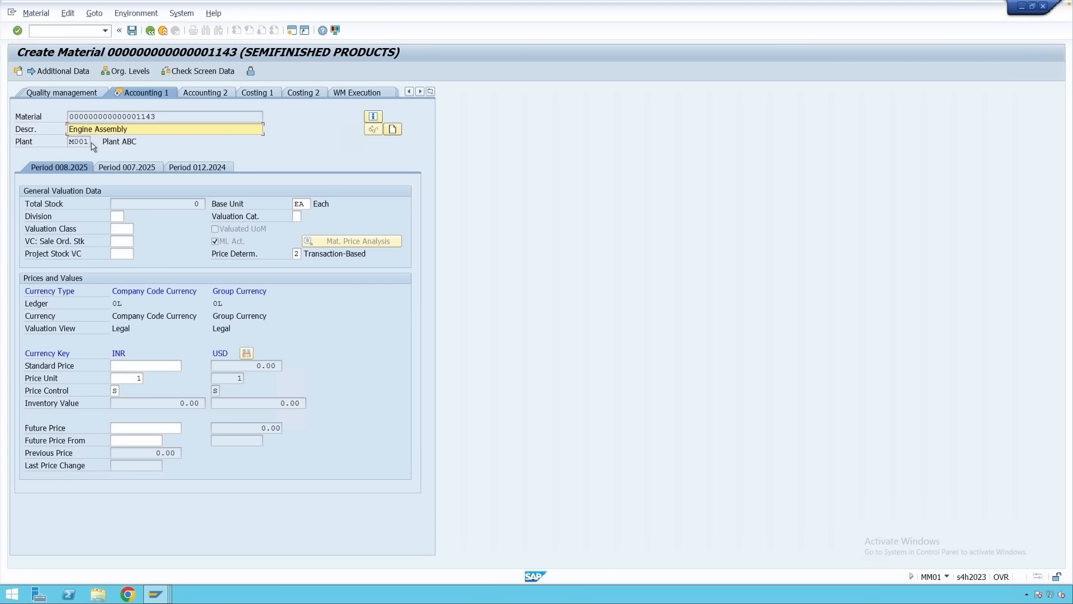
- Check the available valuation categories against plant M001's category allocation, and assign valuation category P to the material
{"action": "left_click", "coordinate": [298, 217]}
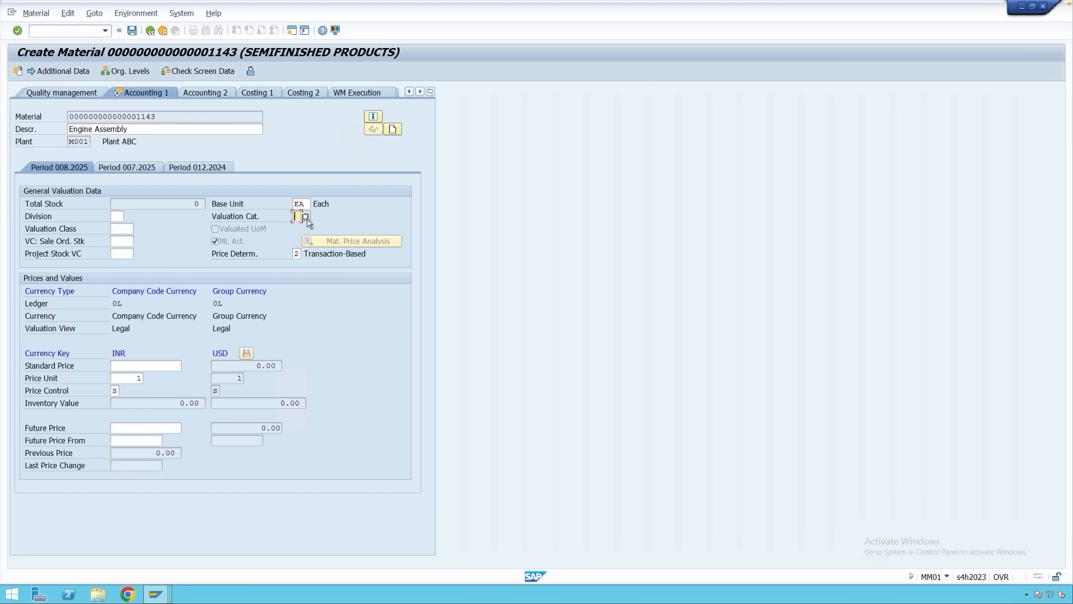
{"action": "left_click", "coordinate": [306, 218]}
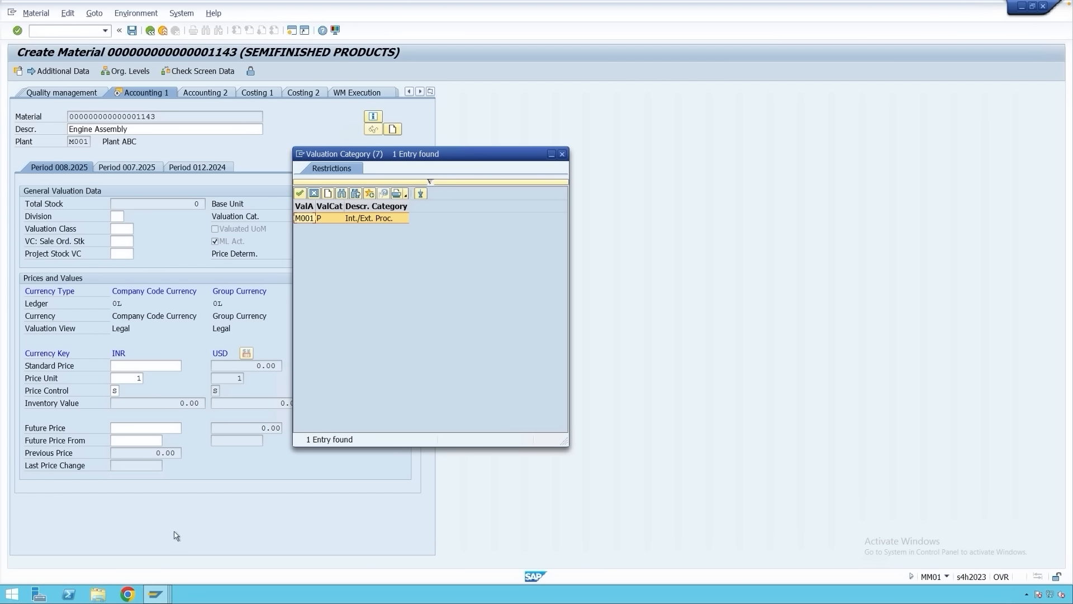
{"action": "left_click", "coordinate": [156, 594]}
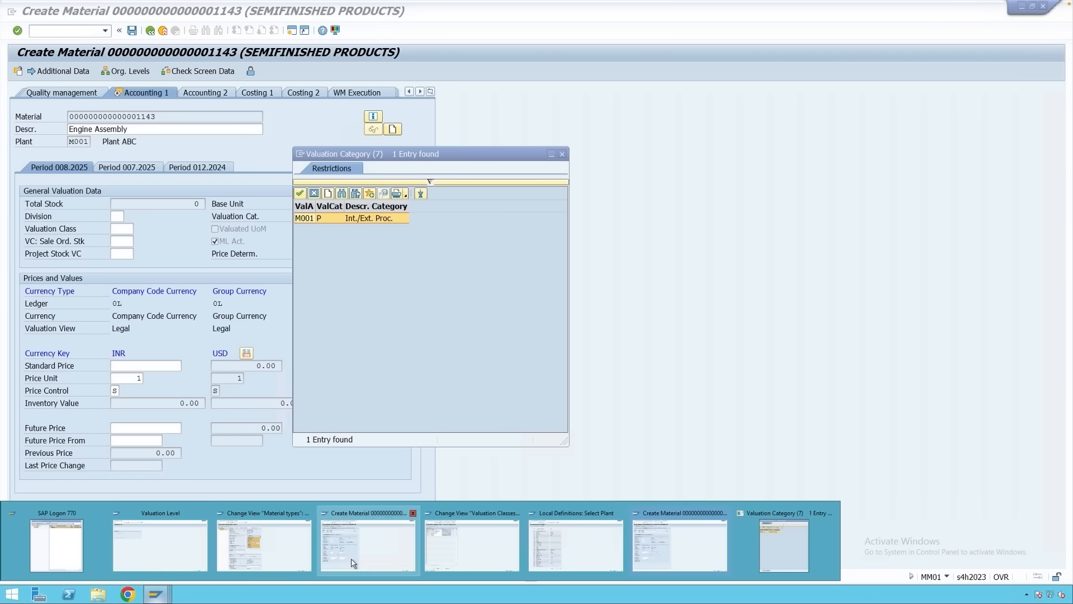
{"action": "left_click", "coordinate": [541, 562]}
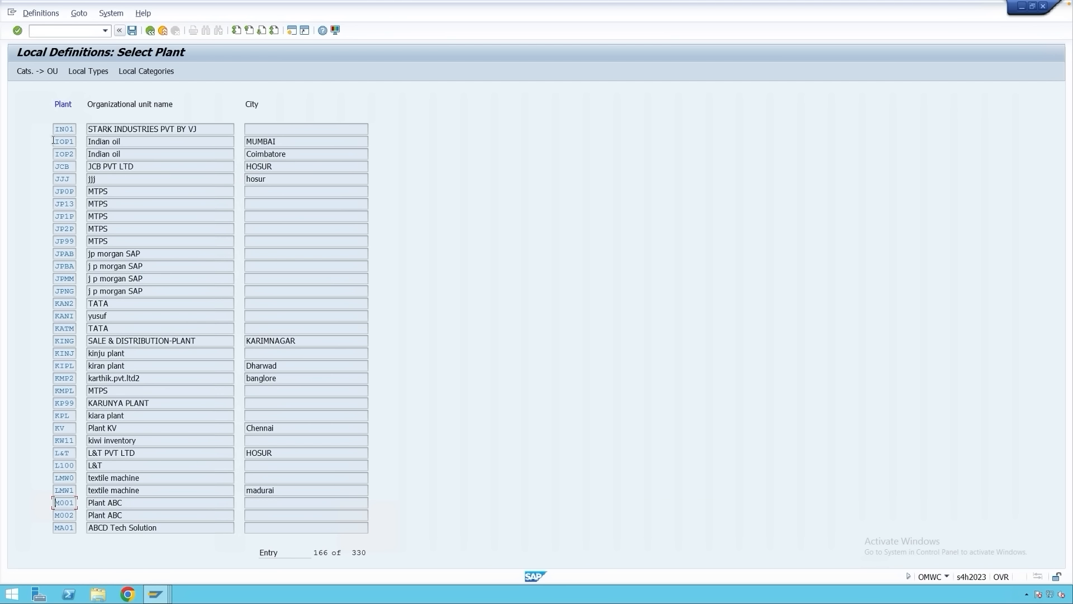
{"action": "left_click", "coordinate": [39, 72]}
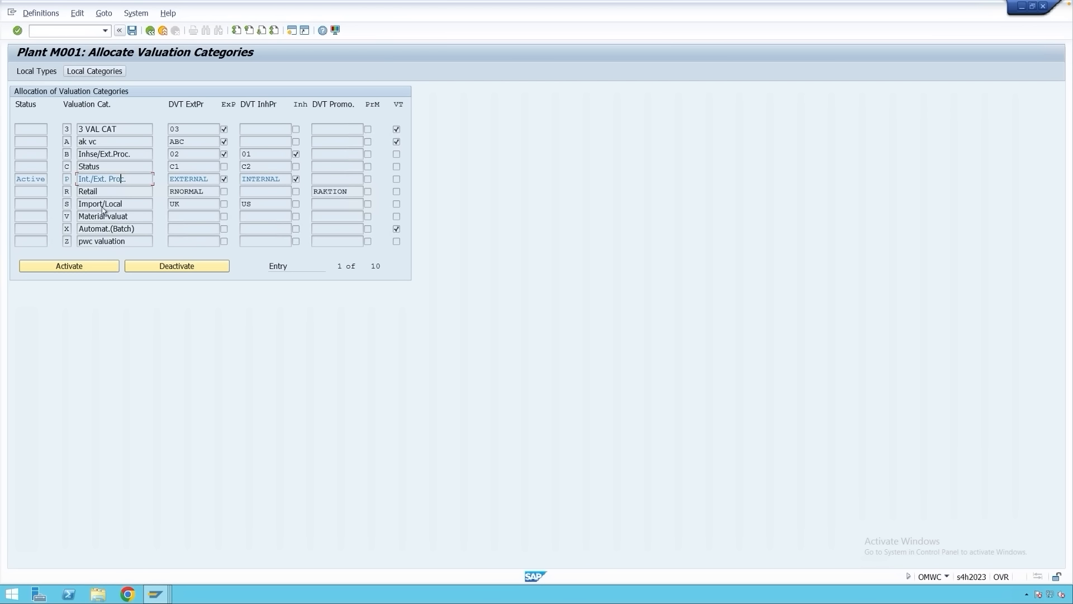
{"action": "left_click", "coordinate": [155, 594]}
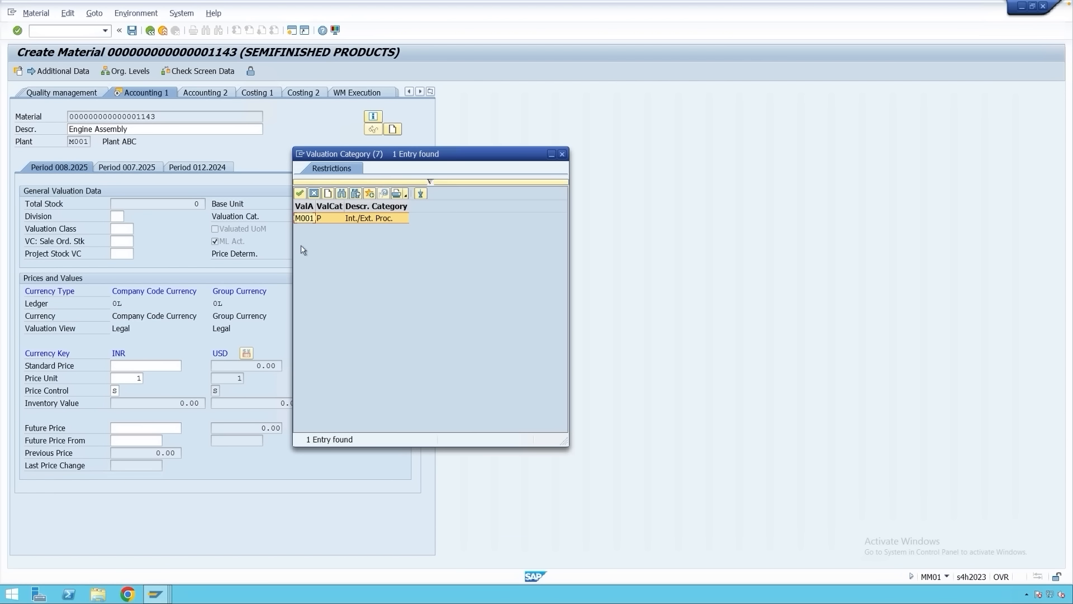
{"action": "left_click_drag", "start_coordinate": [383, 156], "coordinate": [482, 221]}
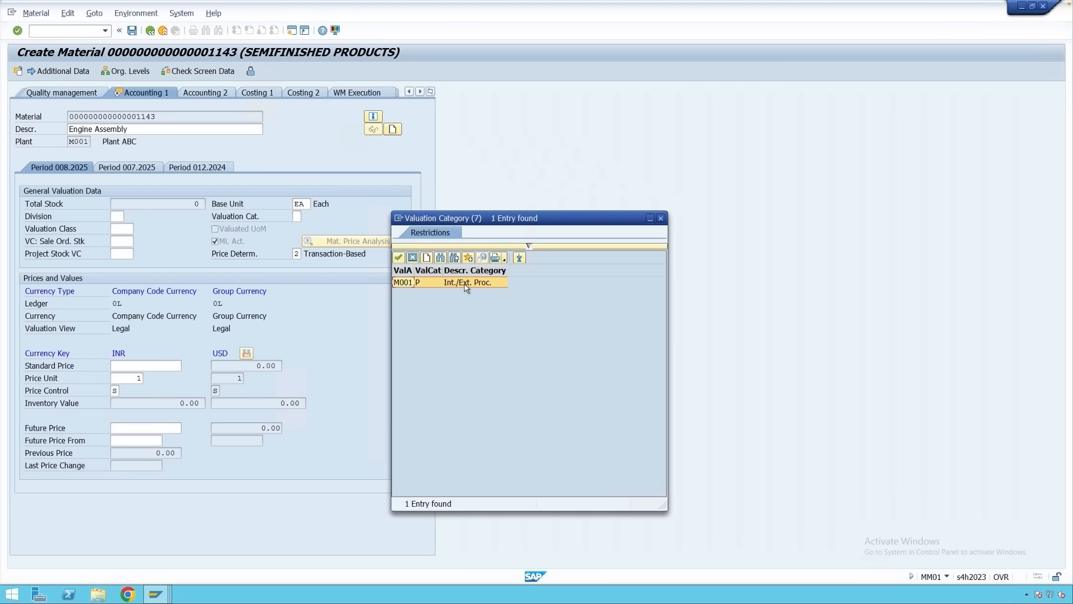
{"action": "double_click", "coordinate": [426, 284]}
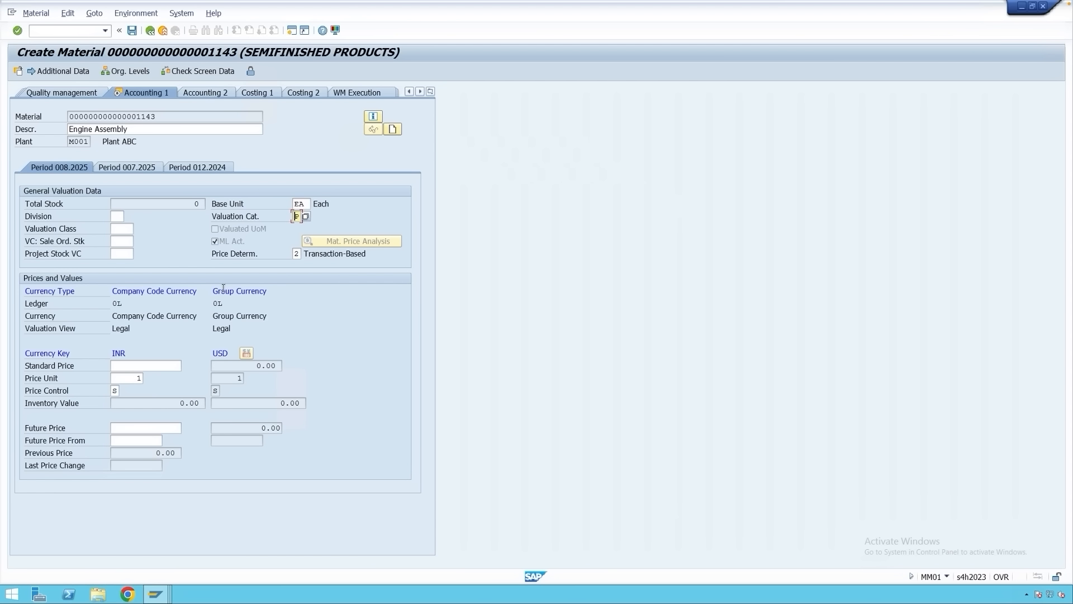
- Set the material's price control to V (moving average price) and its valuation class to 7900 Semifinished Goods
{"action": "left_click", "coordinate": [116, 390]}
{"action": "left_click", "coordinate": [124, 391]}
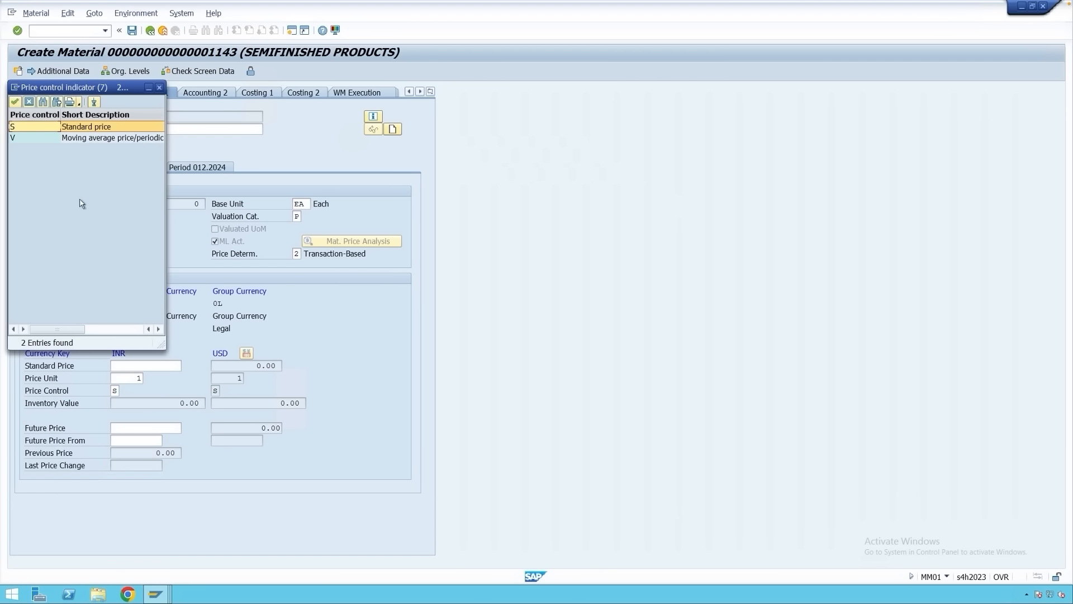
{"action": "double_click", "coordinate": [34, 139]}
{"action": "left_click", "coordinate": [118, 229]}
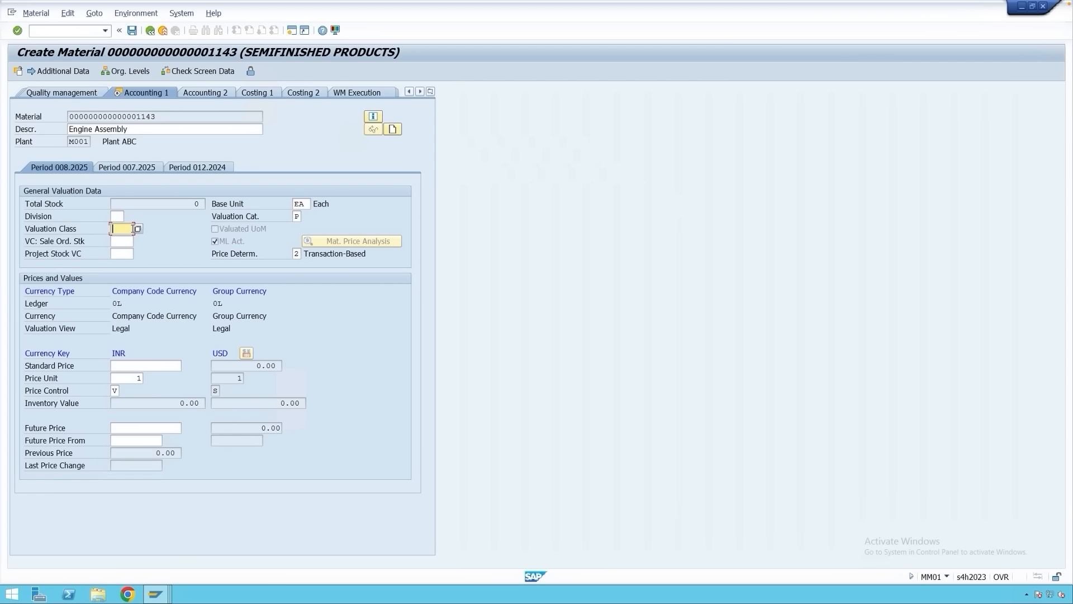
{"action": "left_click", "coordinate": [135, 230]}
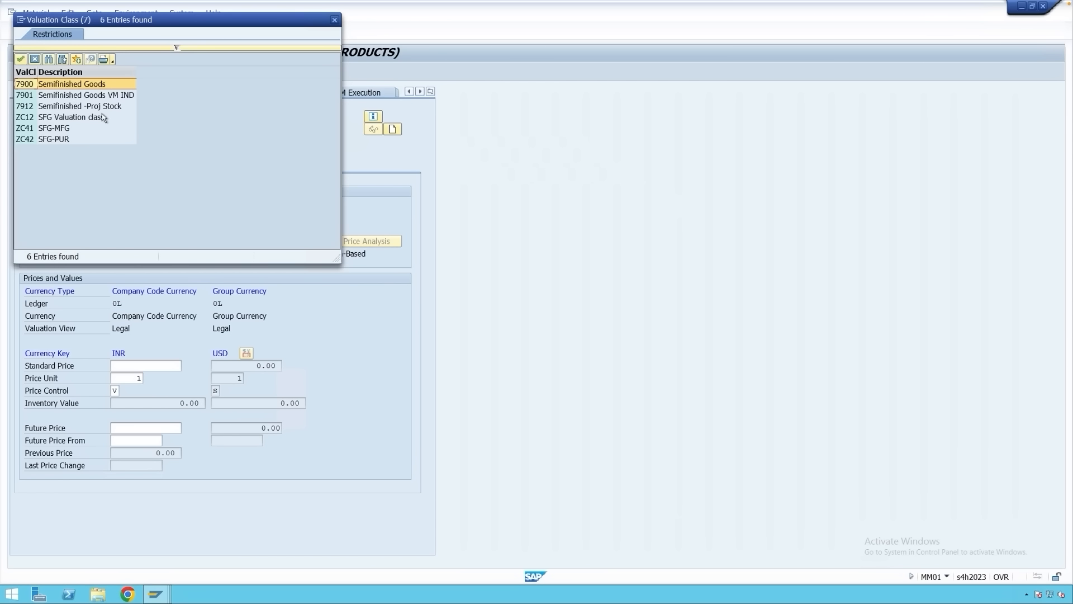
{"action": "double_click", "coordinate": [32, 85]}
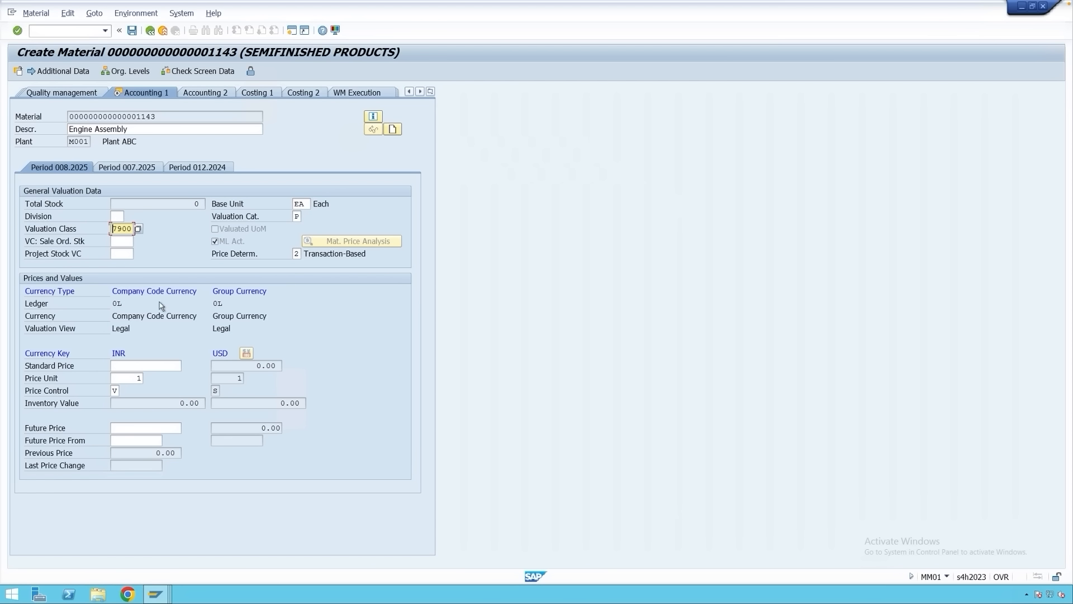
- Save the new Engine Assembly material without entering a moving price
{"action": "left_click", "coordinate": [132, 31]}
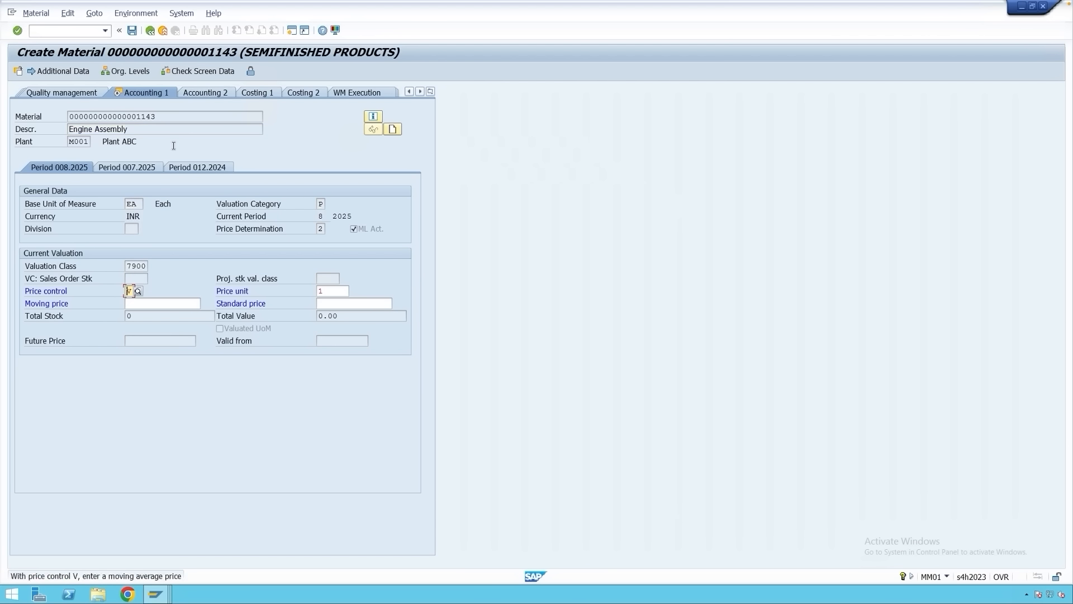
{"action": "key", "text": "Return"}
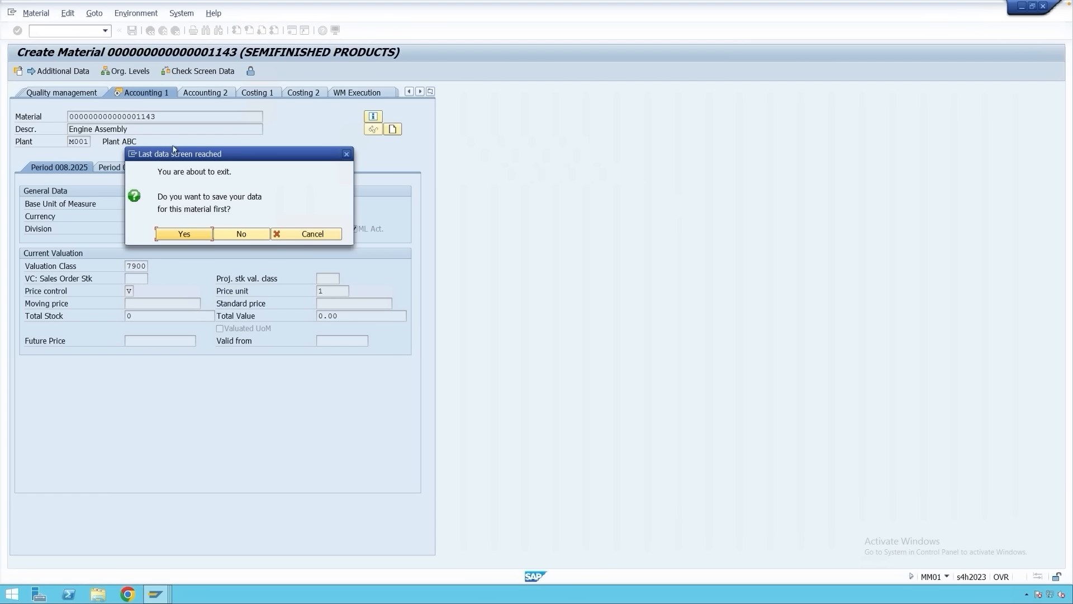
{"action": "left_click", "coordinate": [177, 234]}
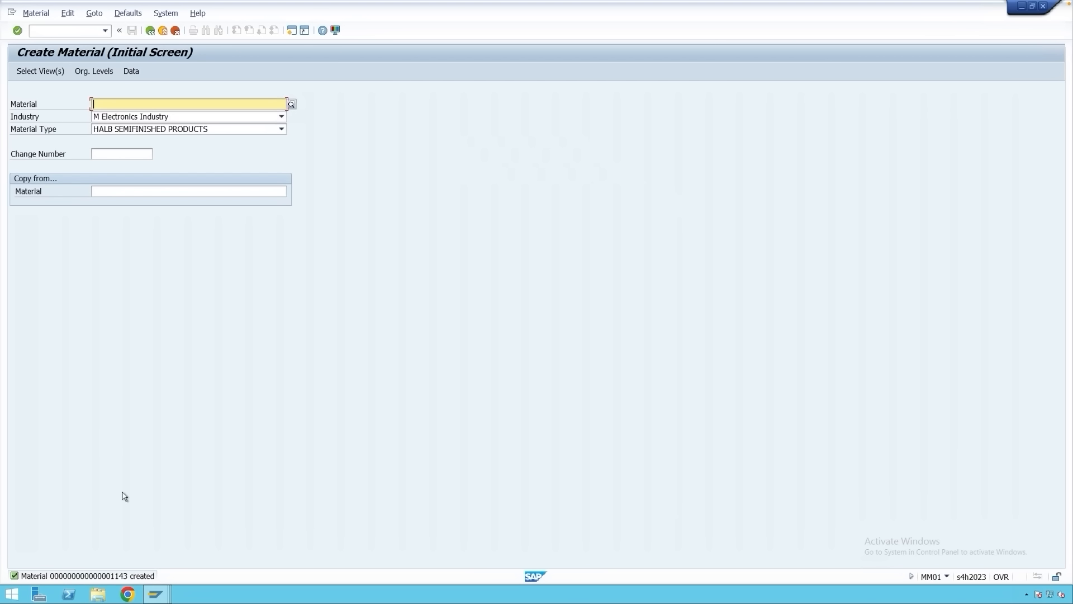
- Copy the created material's number from the creation message's details and close them
{"action": "double_click", "coordinate": [133, 576]}
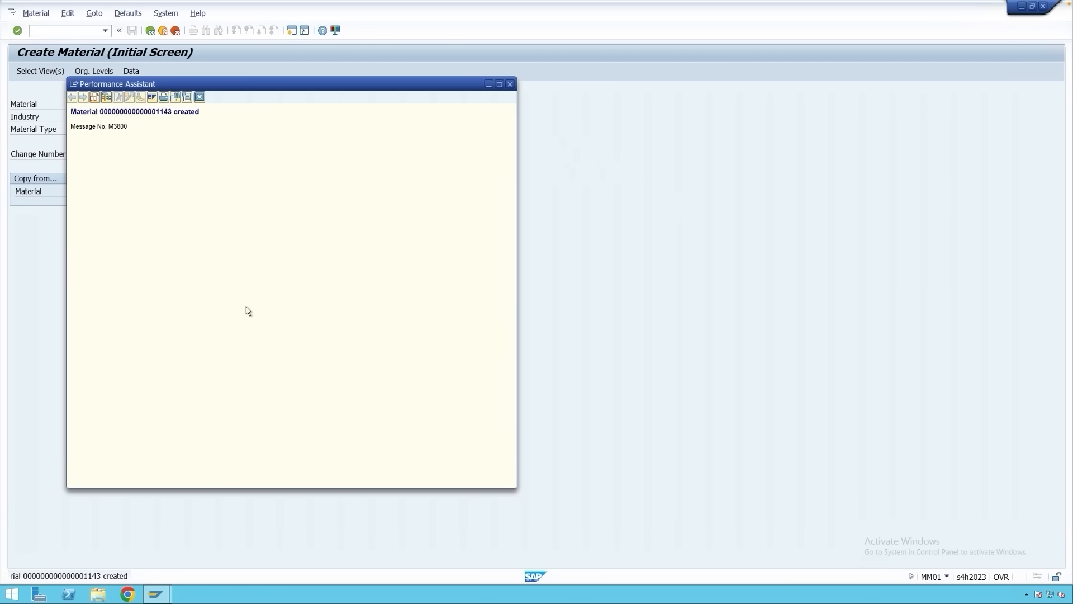
{"action": "double_click", "coordinate": [143, 114]}
{"action": "key", "text": "ctrl+c"}
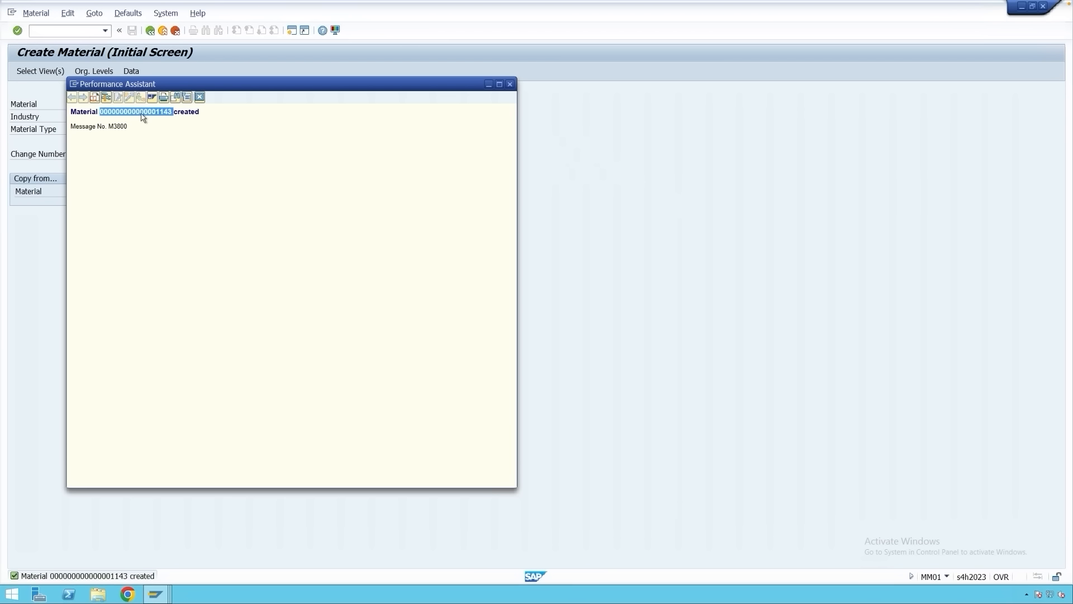
{"action": "left_click", "coordinate": [200, 98]}
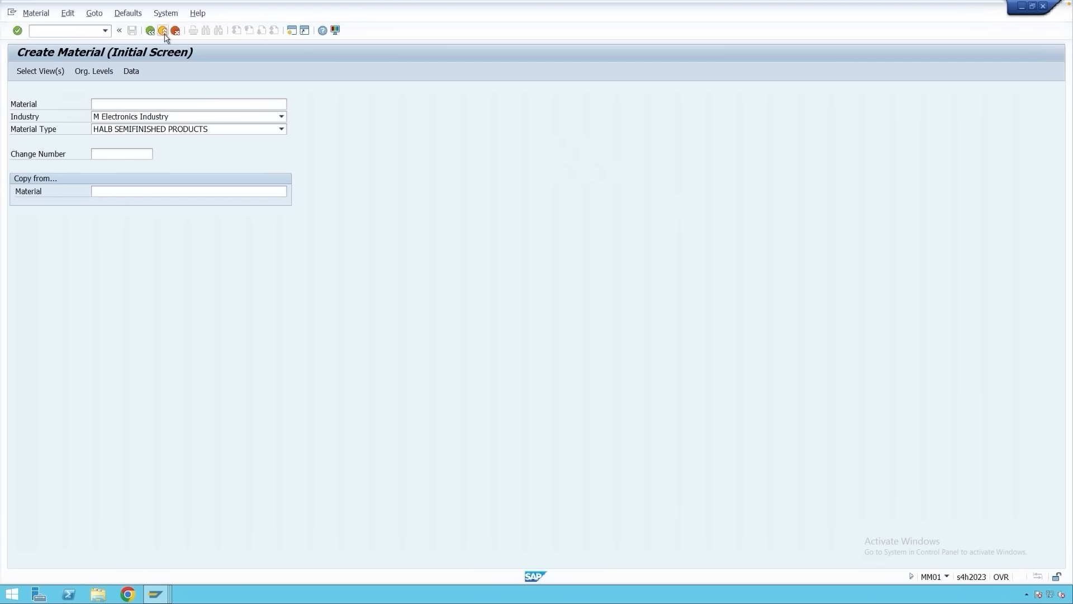
- Start MM01 again for the copied material number and select the Accounting 1 view
{"action": "key", "text": "F3"}
{"action": "type", "text": "mm01"}
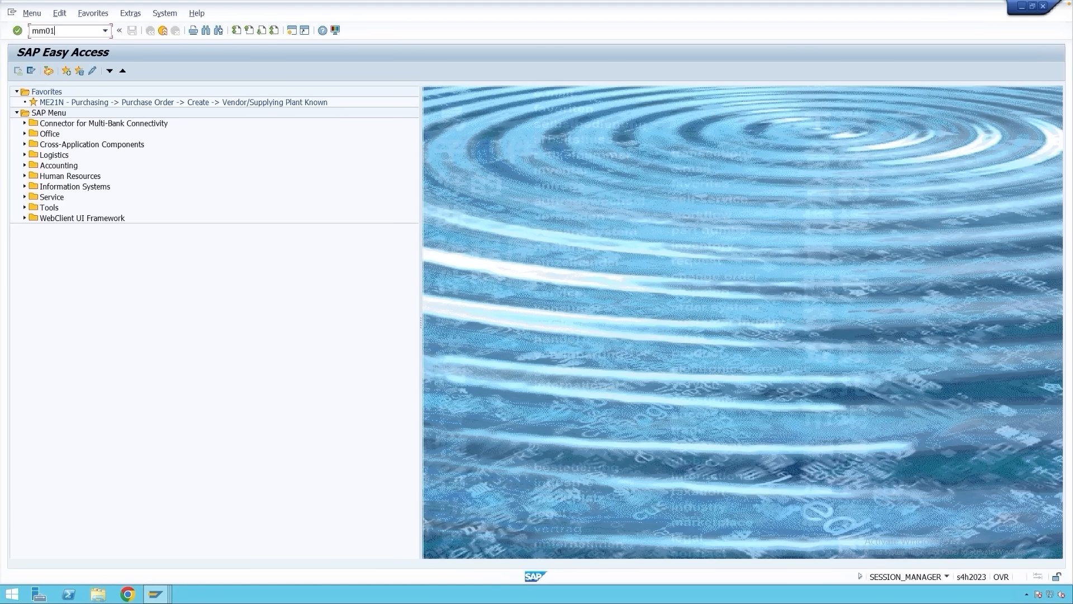
{"action": "key", "text": "Return"}
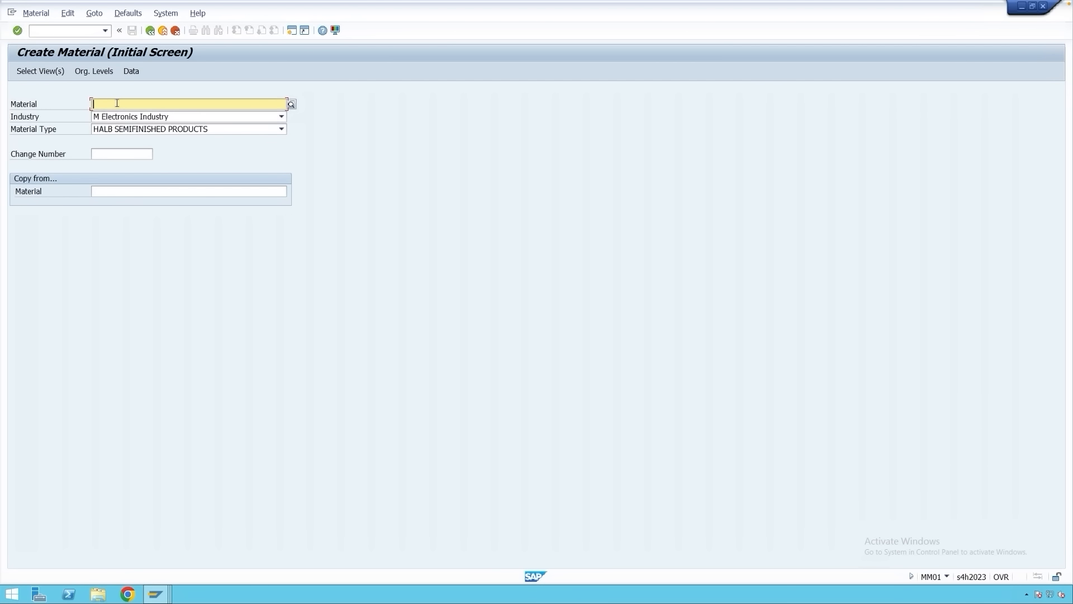
{"action": "key", "text": "ctrl+v"}
{"action": "key", "text": "Return"}
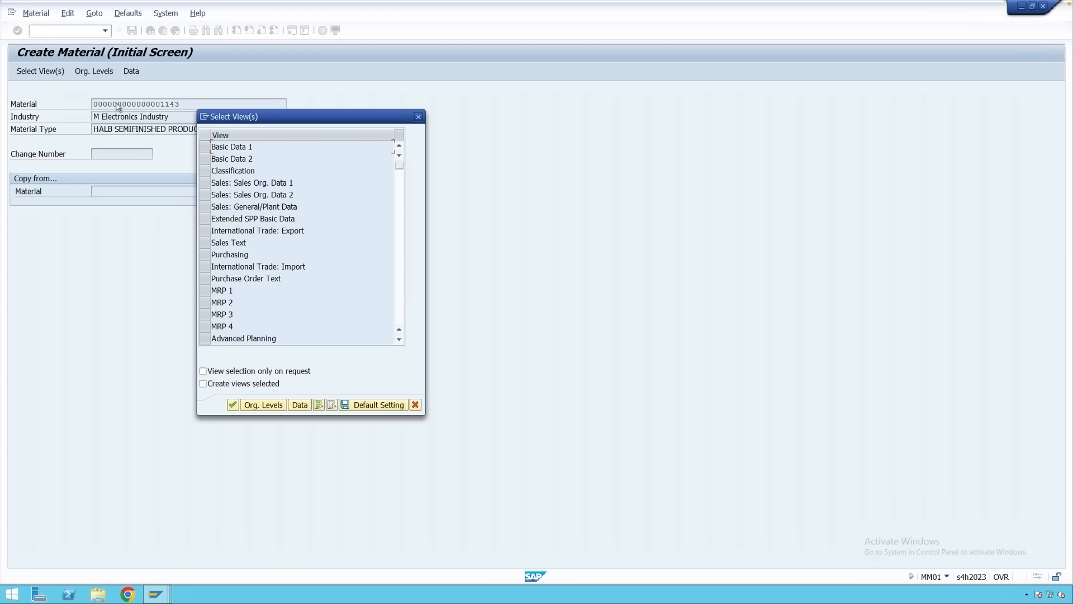
{"action": "scroll", "coordinate": [260, 281], "scroll_direction": "down", "scroll_amount": 1}
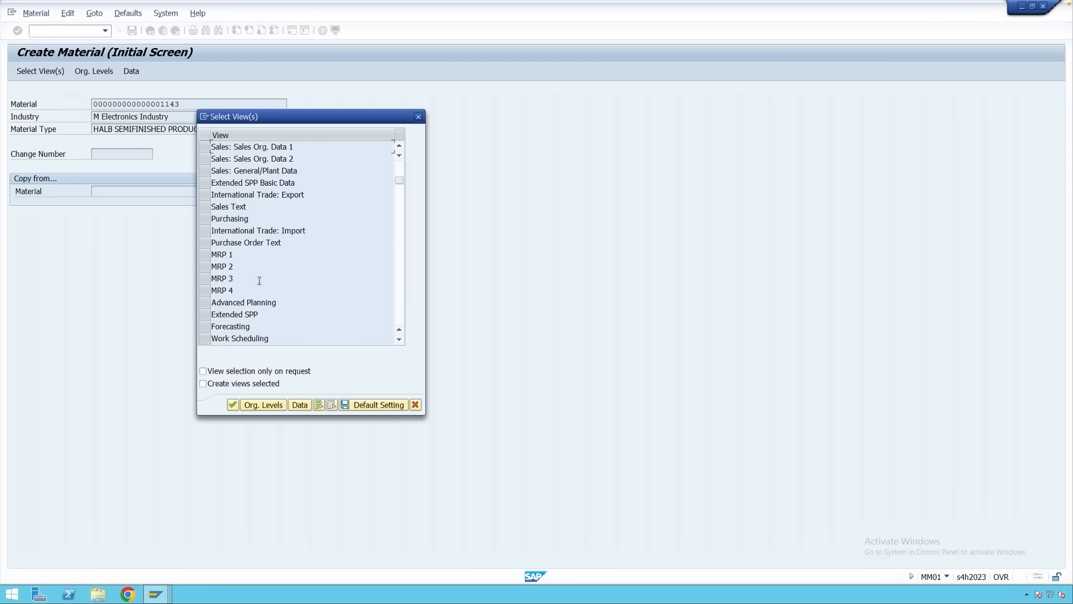
{"action": "scroll", "coordinate": [260, 281], "scroll_direction": "down", "scroll_amount": 3}
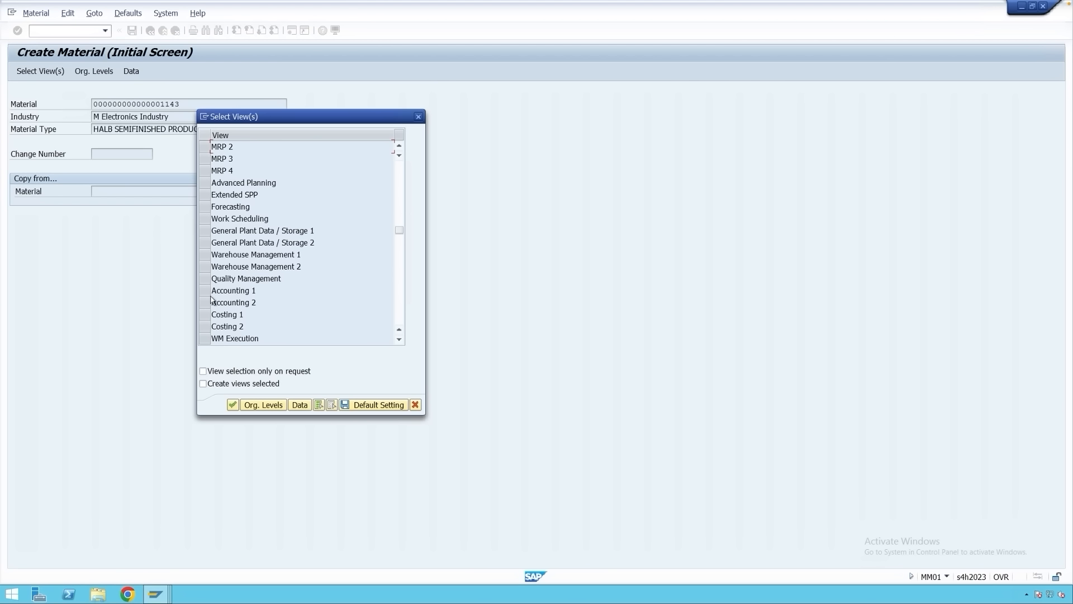
{"action": "left_click", "coordinate": [205, 290]}
{"action": "key", "text": "Return"}
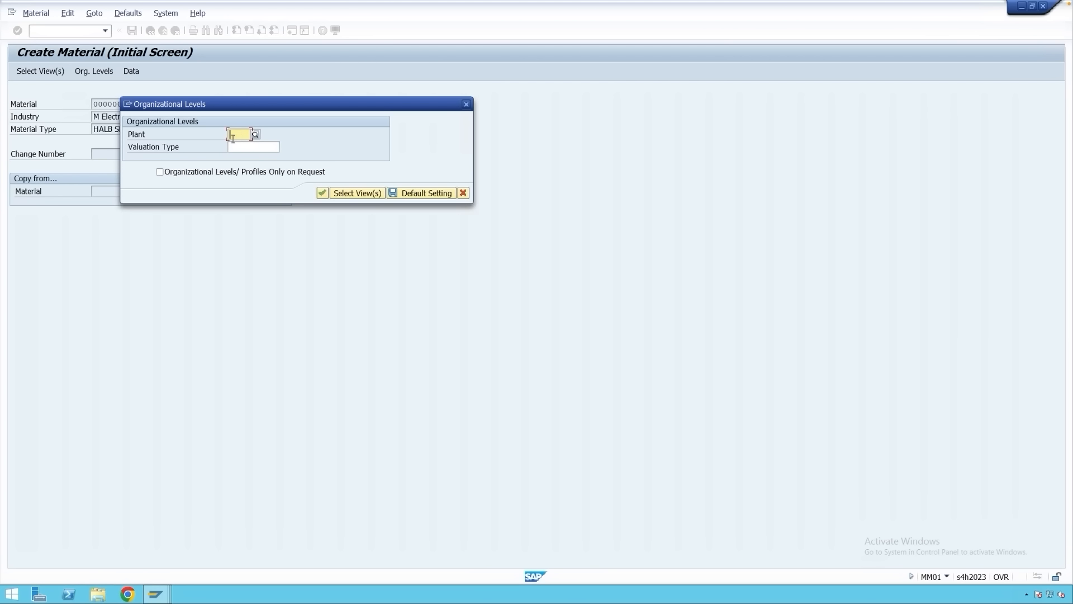
- Set the organizational levels to plant M001 and valuation type INTERNAL, and open the accounting data
{"action": "left_click", "coordinate": [244, 148]}
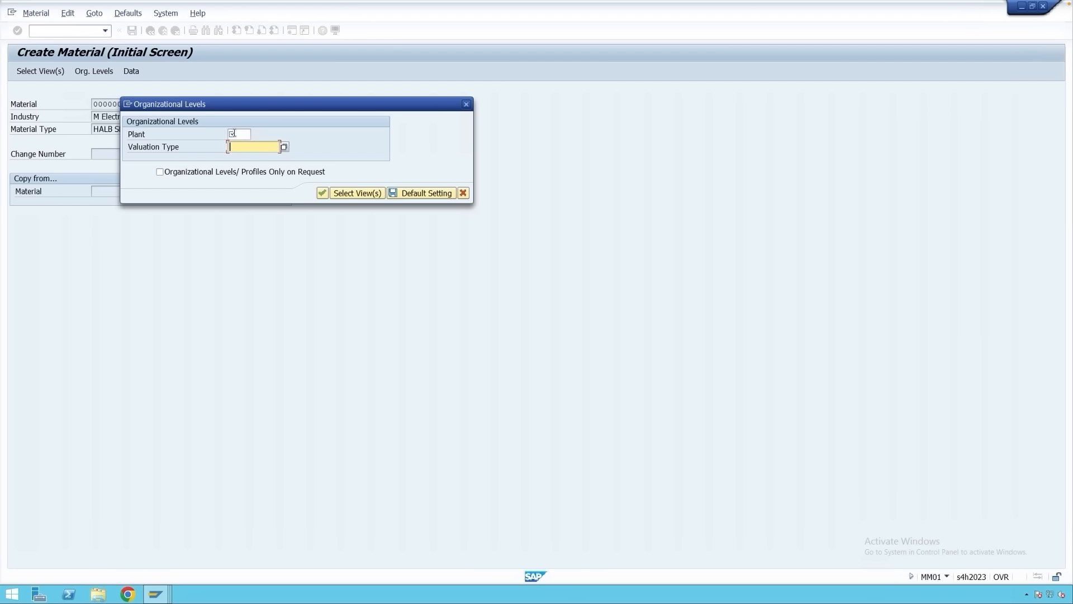
{"action": "left_click", "coordinate": [233, 135]}
{"action": "type", "text": "M00"}
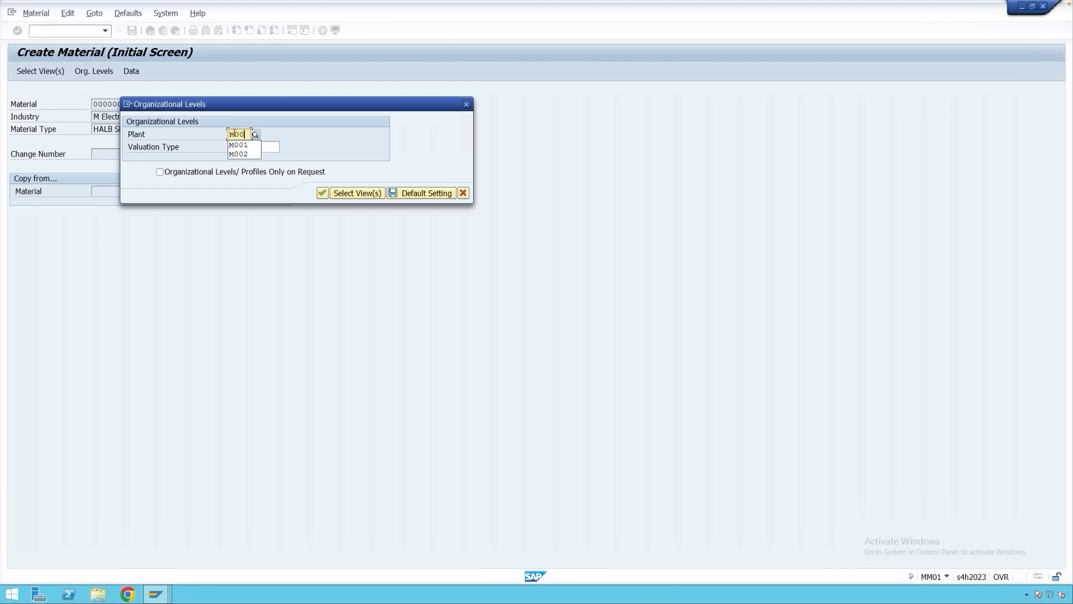
{"action": "type", "text": "1"}
{"action": "left_click", "coordinate": [246, 148]}
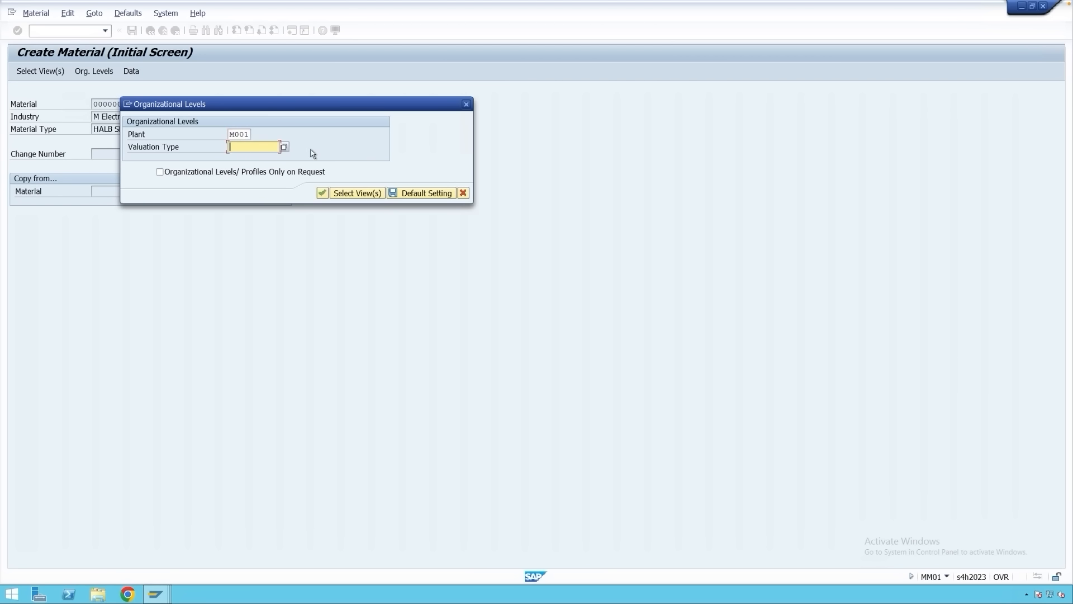
{"action": "left_click", "coordinate": [282, 147]}
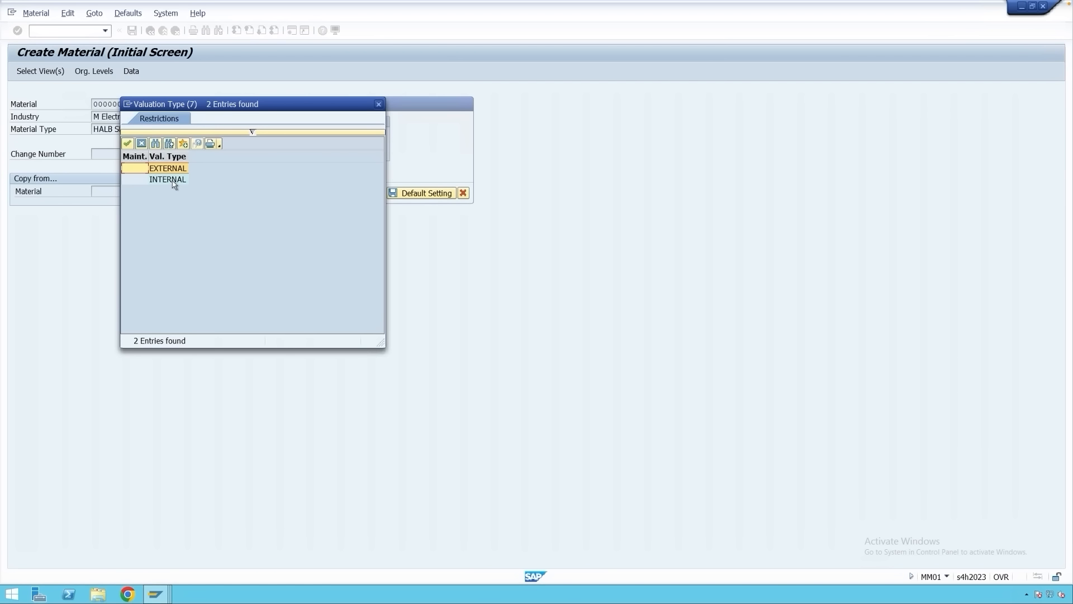
{"action": "left_click_drag", "start_coordinate": [313, 106], "coordinate": [537, 144]}
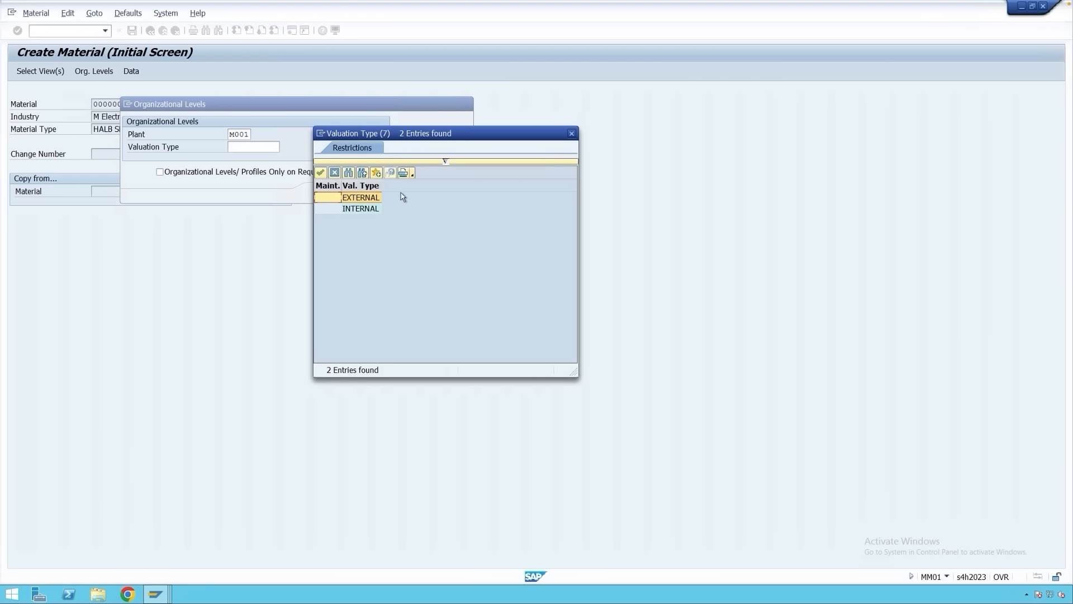
{"action": "double_click", "coordinate": [360, 210]}
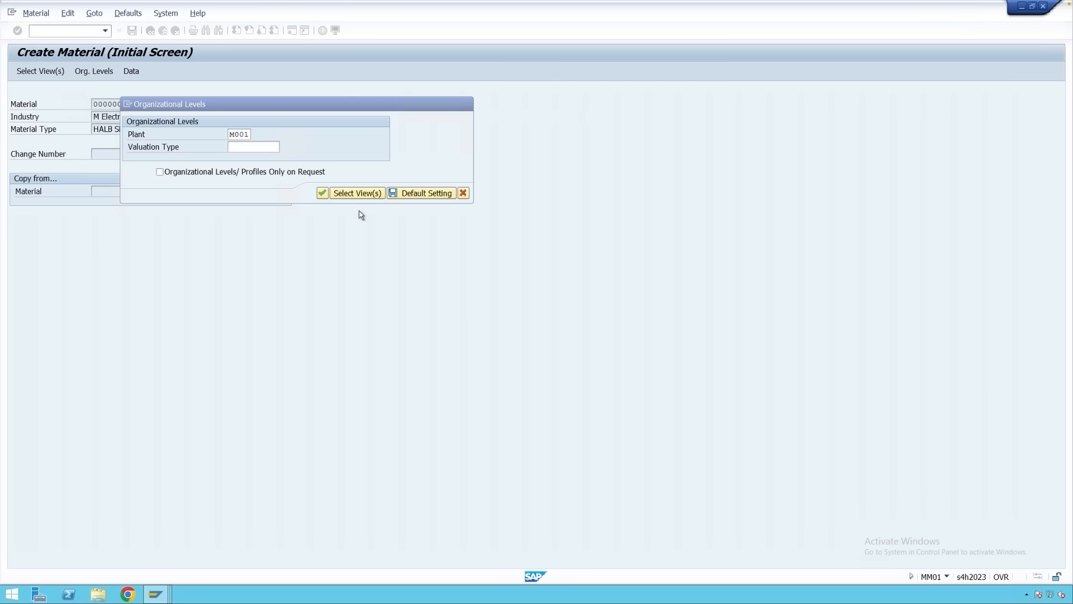
{"action": "left_click", "coordinate": [322, 193]}
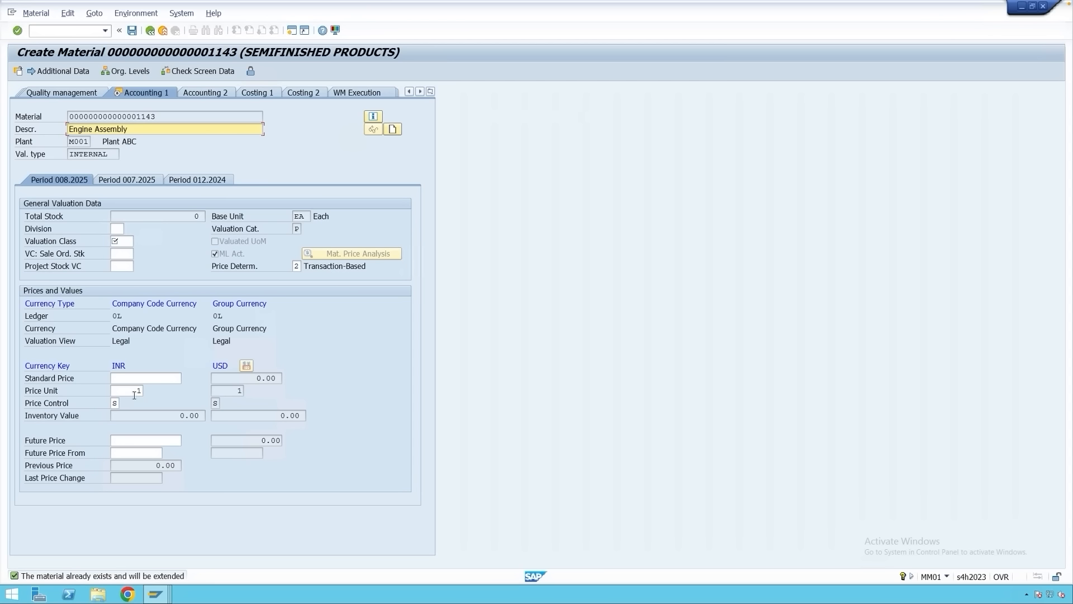
- Enter a standard price of 100 INR and valuation class 7900 Semifinished Goods for the INTERNAL valuation type
{"action": "left_click", "coordinate": [146, 378]}
{"action": "type", "text": "100"}
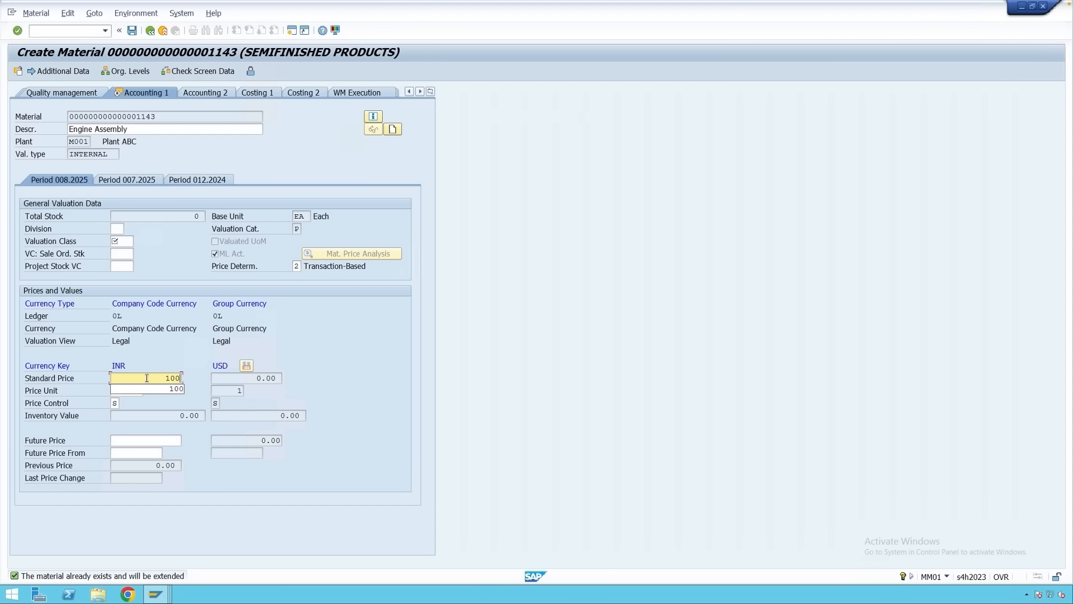
{"action": "left_click", "coordinate": [129, 240]}
{"action": "left_click", "coordinate": [134, 241]}
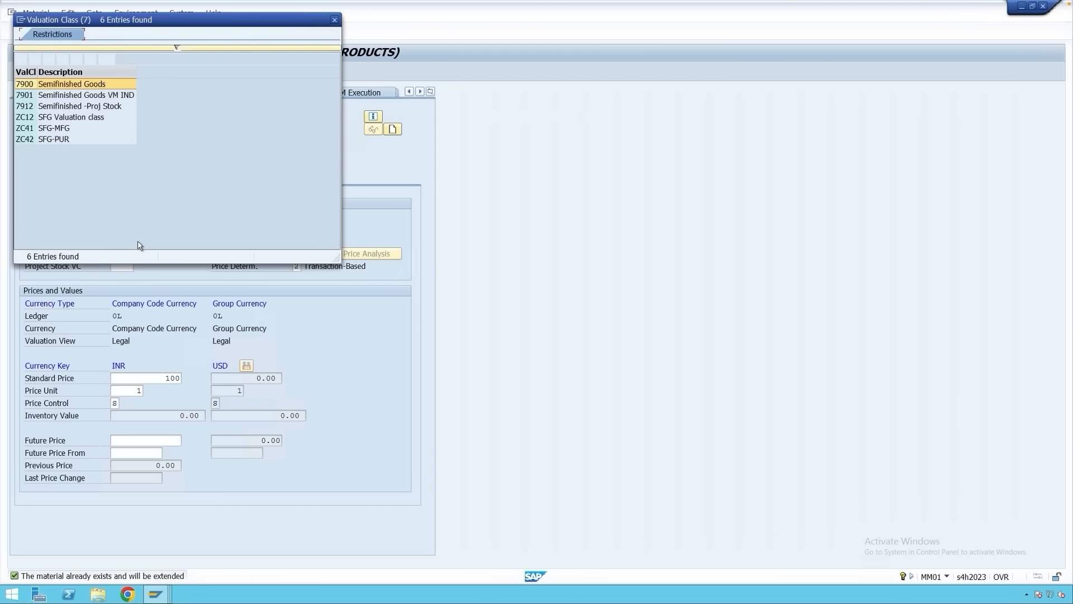
{"action": "double_click", "coordinate": [42, 85]}
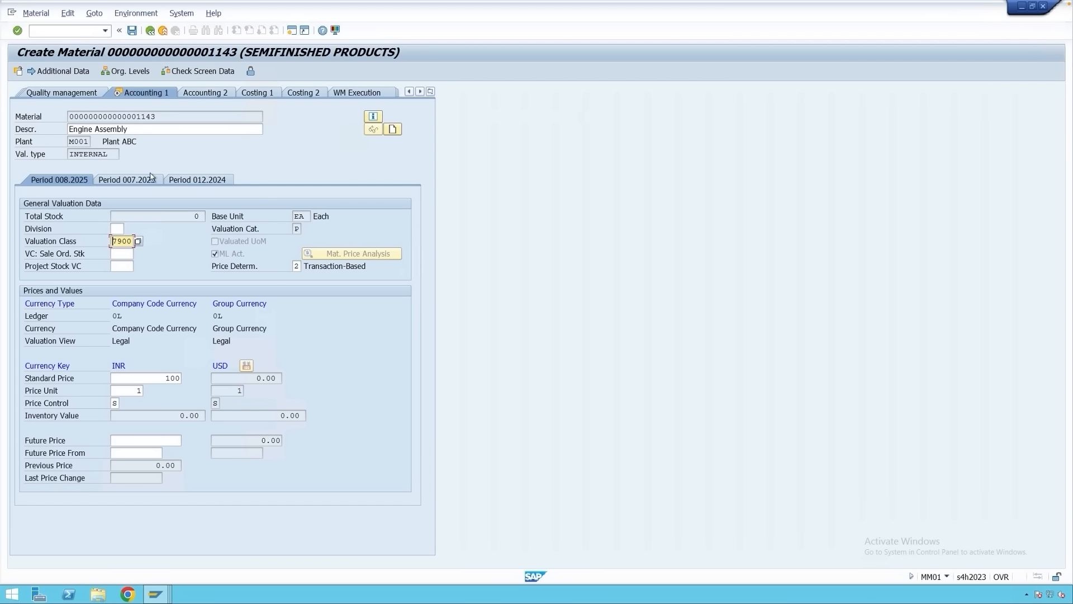
- Copy the Engine Assembly material number from the Accounting 1 view
{"action": "left_click", "coordinate": [167, 116]}
{"action": "left_click", "coordinate": [85, 141]}
{"action": "left_click_drag", "start_coordinate": [176, 115], "coordinate": [69, 116]}
{"action": "key", "text": "ctrl+c"}
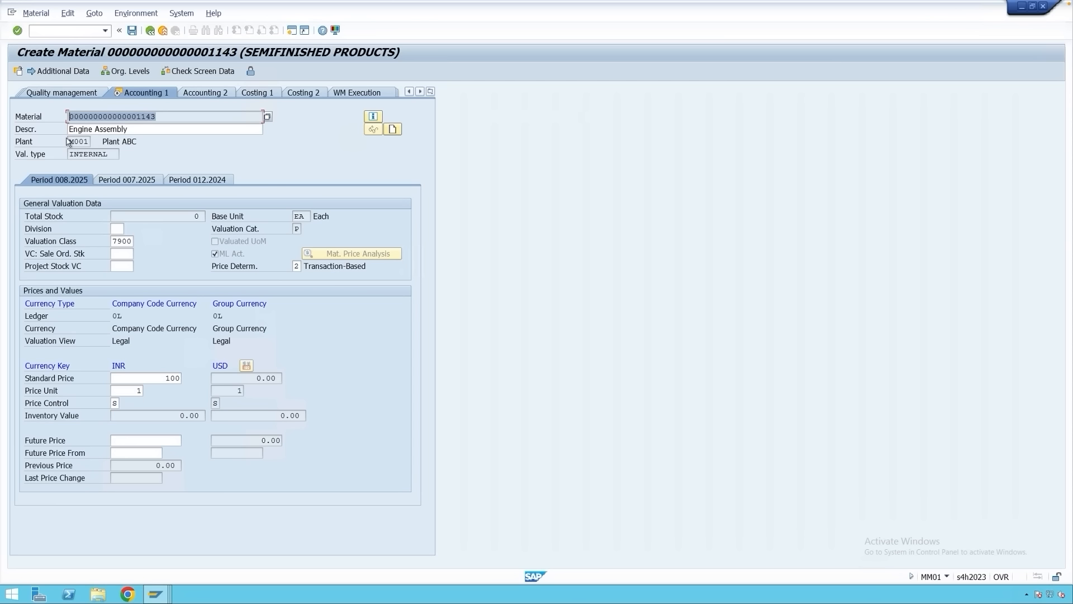
- Check the plant and valuation type in the header, and save the material's INTERNAL valuation data
{"action": "left_click", "coordinate": [87, 141]}
{"action": "left_click_drag", "start_coordinate": [109, 154], "coordinate": [67, 156]}
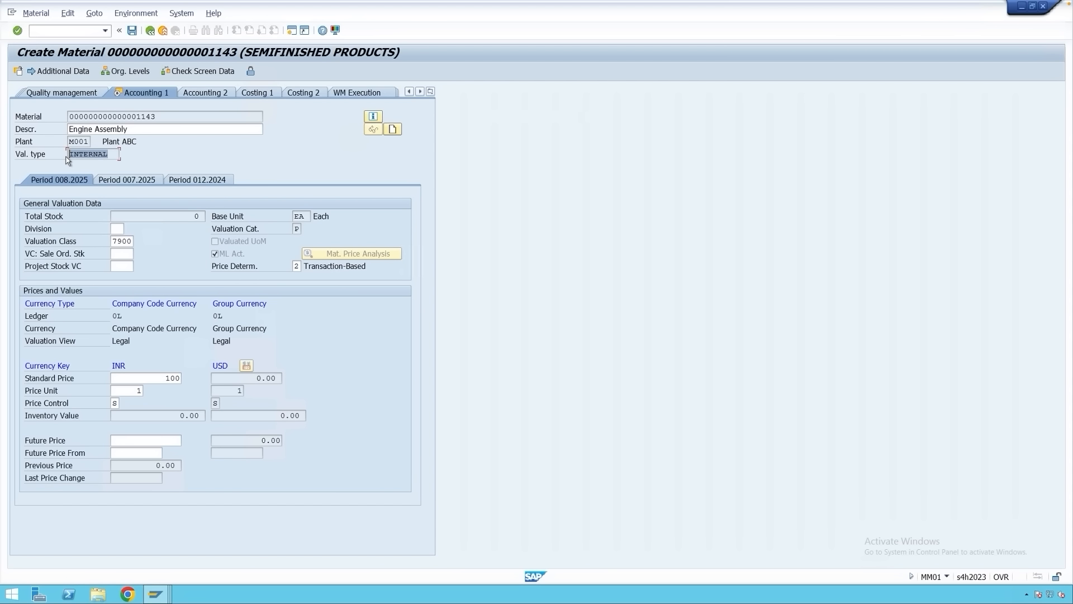
{"action": "left_click", "coordinate": [112, 155]}
{"action": "left_click", "coordinate": [90, 143]}
{"action": "left_click", "coordinate": [136, 31]}
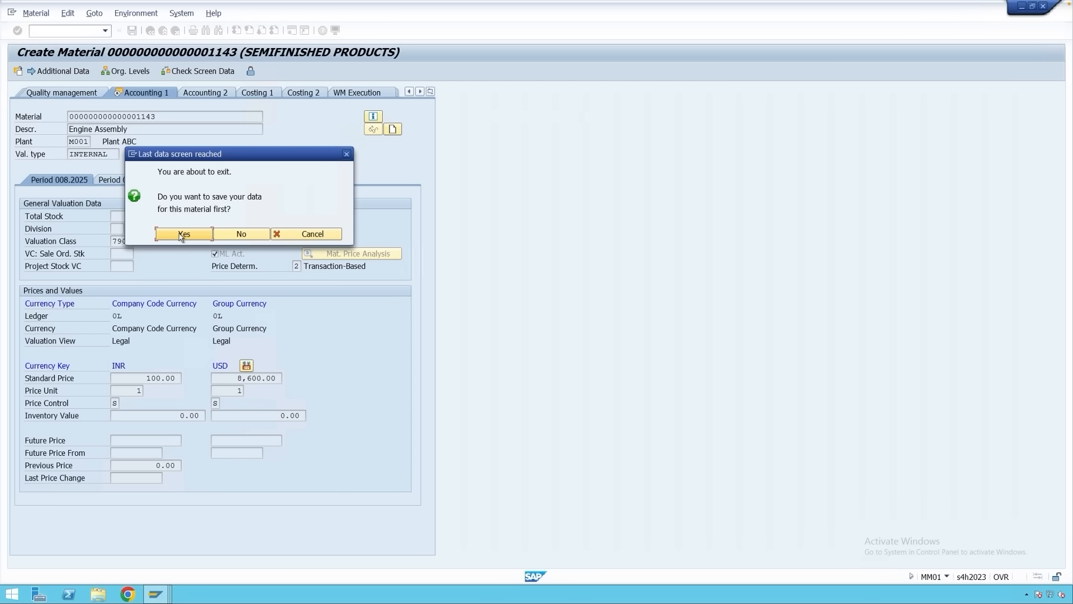
{"action": "left_click", "coordinate": [184, 234]}
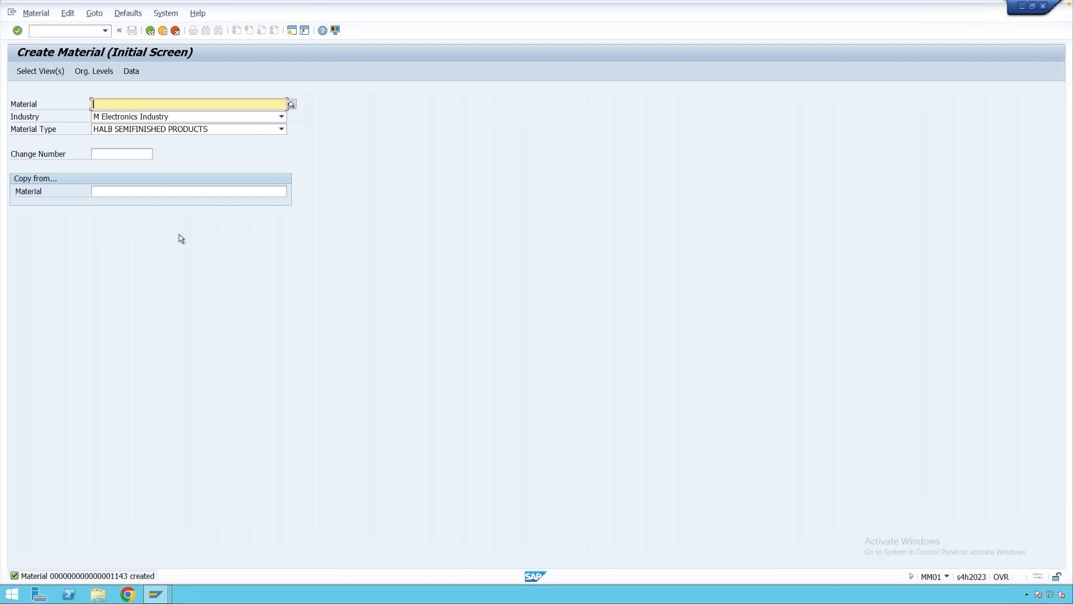
- Enter the copied material number for another extension and select the Accounting 1 view
{"action": "key", "text": "ctrl+v"}
{"action": "key", "text": "Return"}
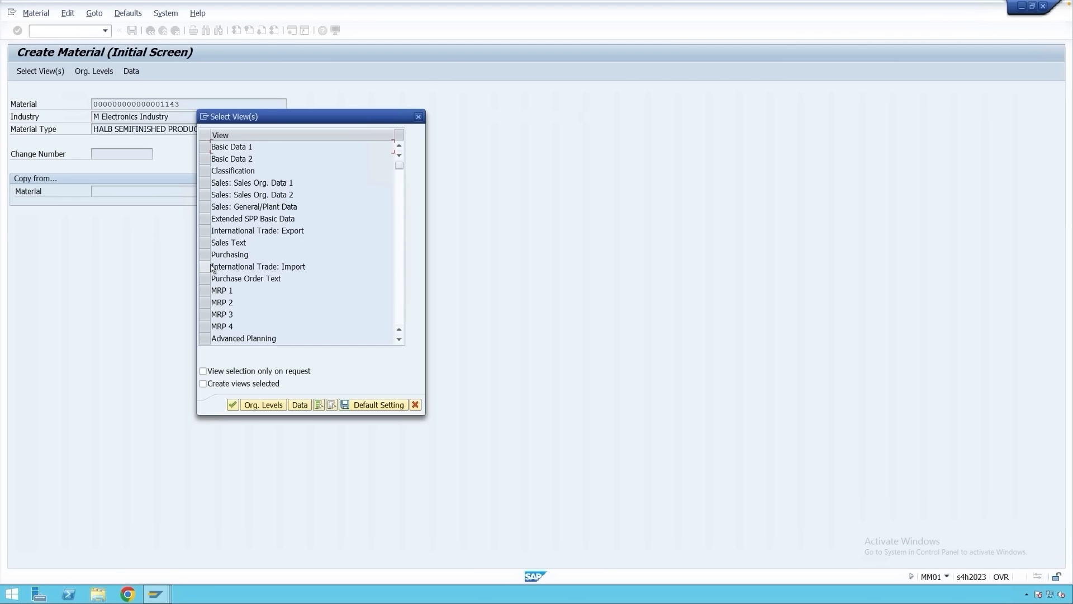
{"action": "scroll", "coordinate": [211, 269], "scroll_direction": "down", "scroll_amount": 3}
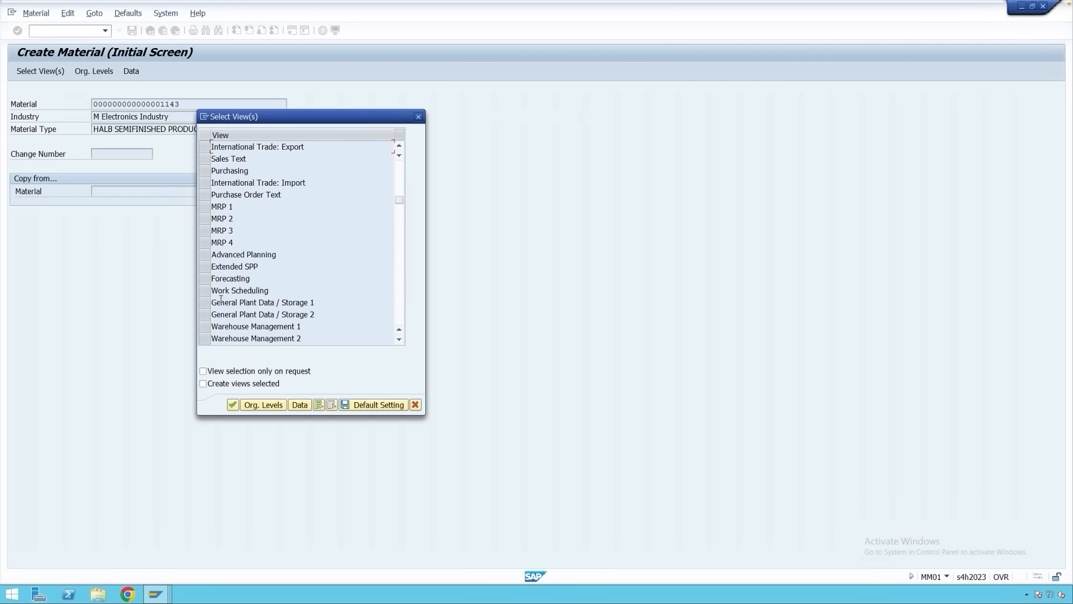
{"action": "scroll", "coordinate": [221, 300], "scroll_direction": "down", "scroll_amount": 3}
{"action": "left_click", "coordinate": [204, 255]}
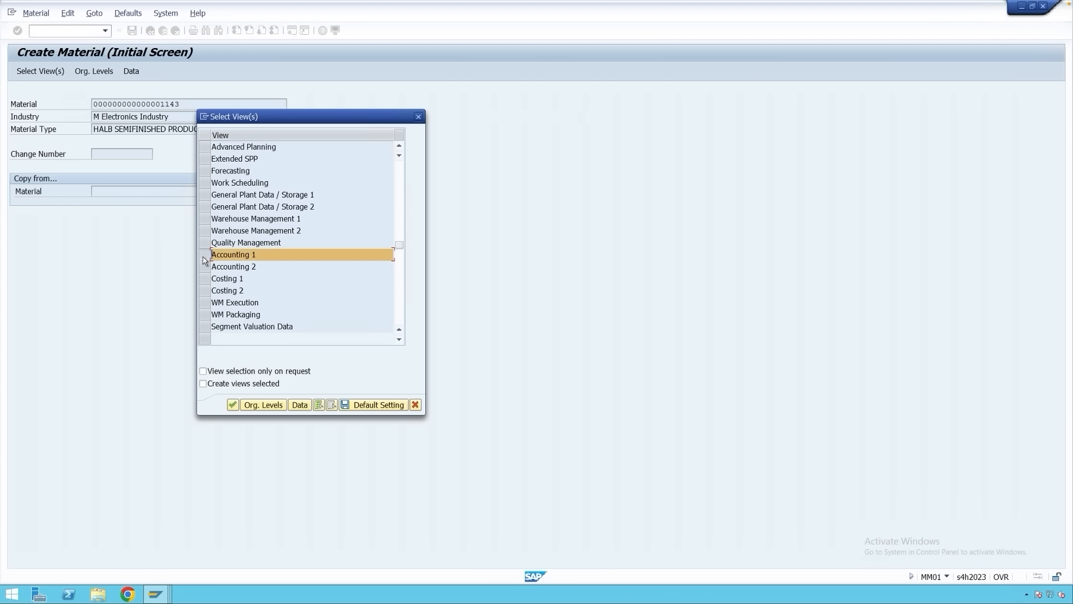
{"action": "key", "text": "Return"}
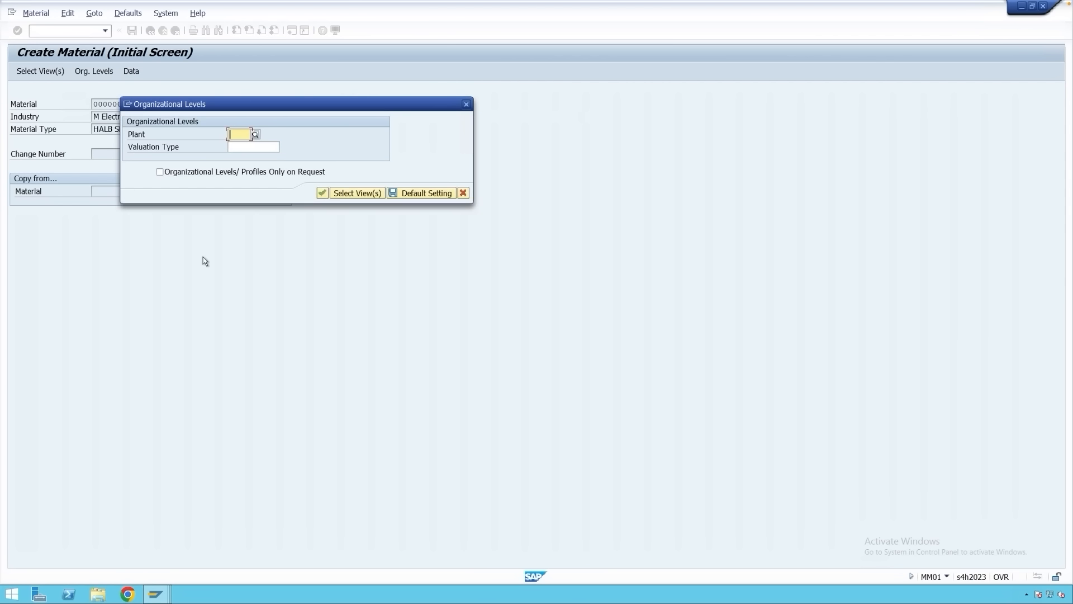
- Set the organizational levels to plant M001 and valuation type EXTERNAL, and open the accounting data
{"action": "left_click", "coordinate": [237, 137]}
{"action": "left_click", "coordinate": [239, 146]}
{"action": "left_click", "coordinate": [256, 147]}
{"action": "left_click", "coordinate": [284, 148]}
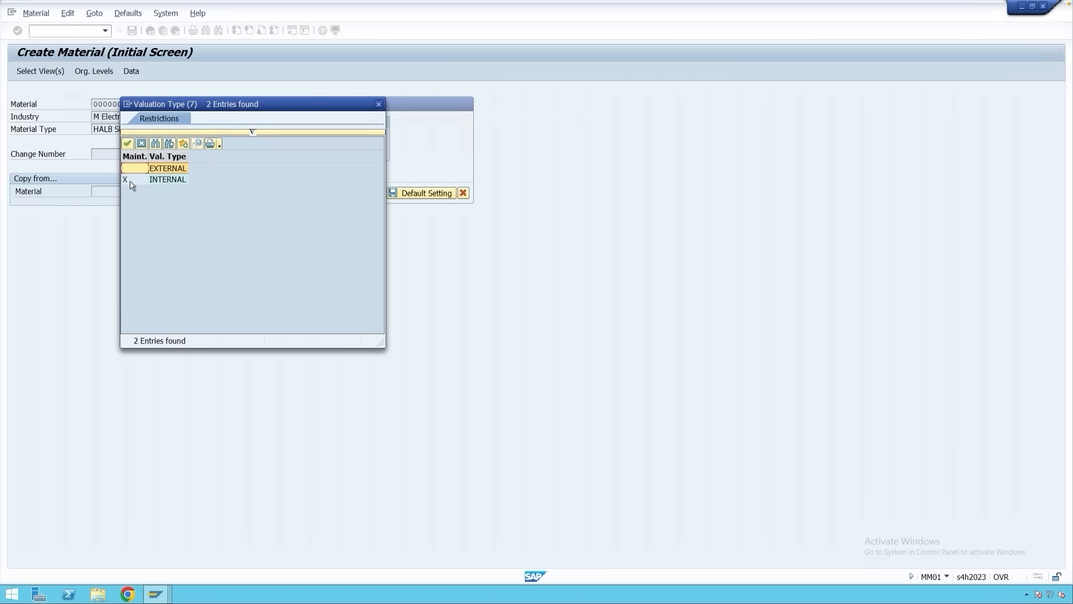
{"action": "double_click", "coordinate": [172, 174]}
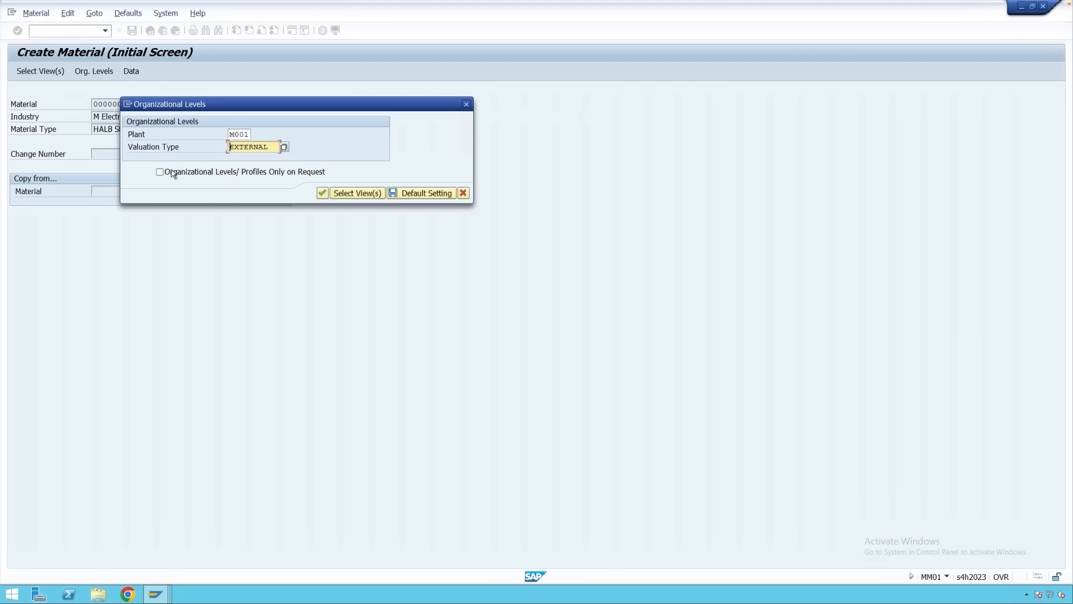
{"action": "left_click", "coordinate": [323, 194]}
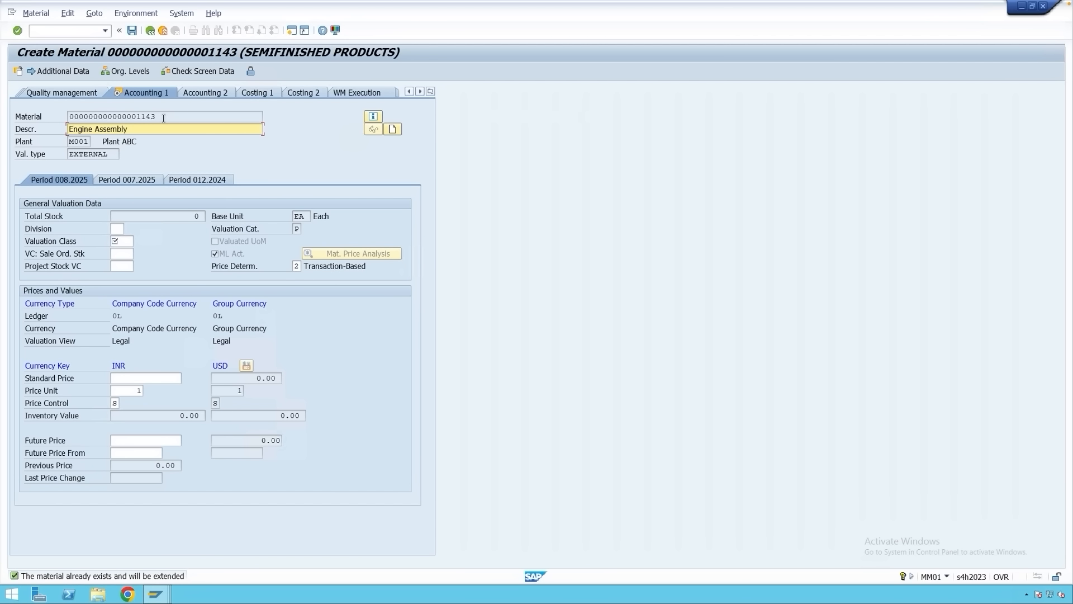
- Set the price control of the EXTERNAL valuation type to V
{"action": "left_click", "coordinate": [115, 403]}
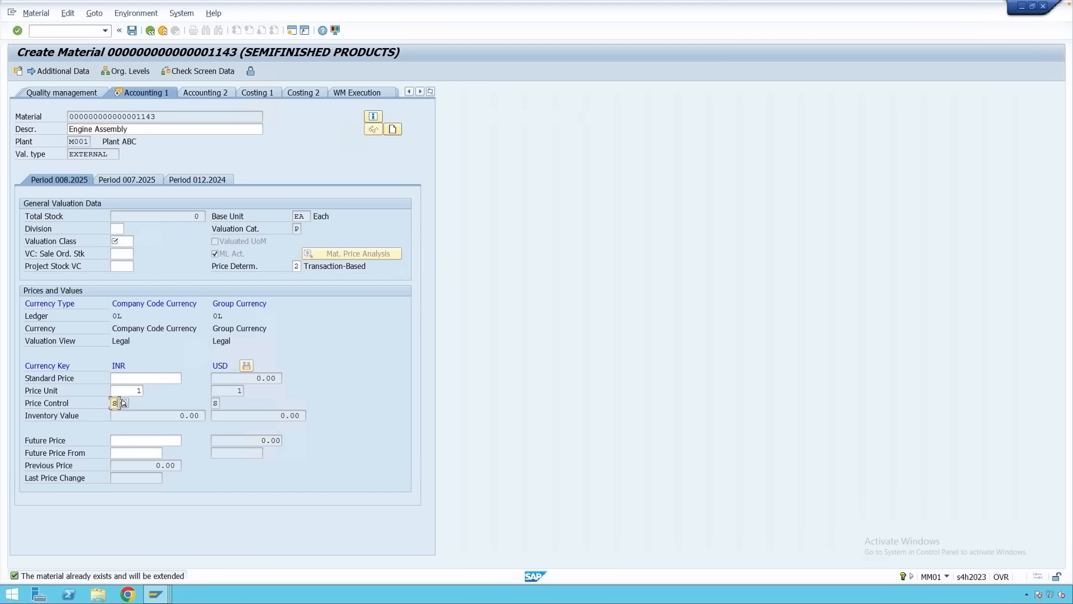
{"action": "left_click", "coordinate": [123, 404]}
{"action": "left_click", "coordinate": [92, 138]}
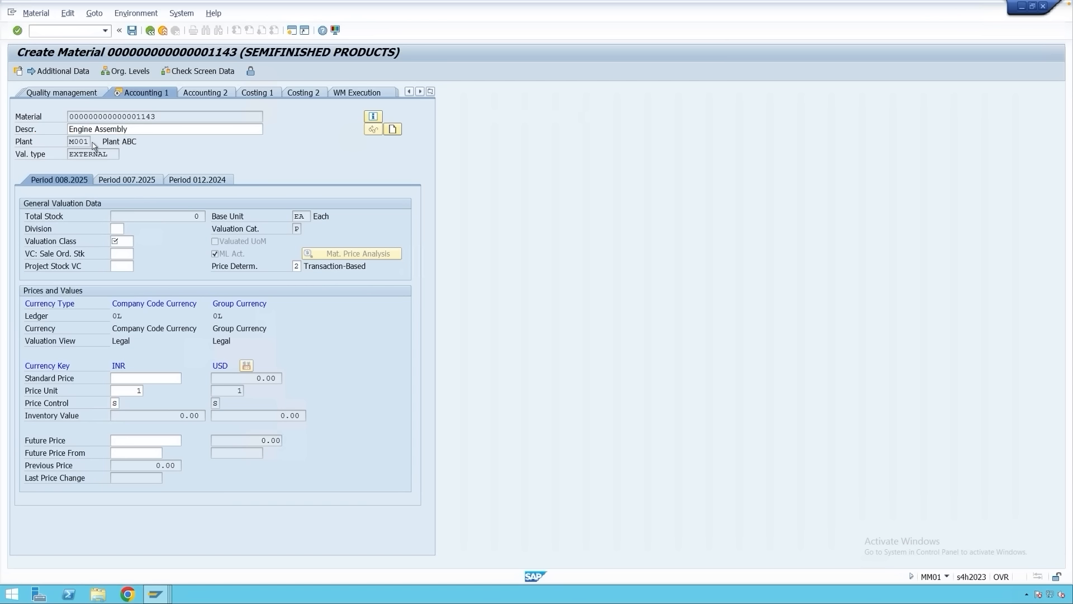
- List the valuation classes offered for the EXTERNAL type and check plant M001's local valuation types in the OMWC session
{"action": "left_click", "coordinate": [121, 241]}
{"action": "left_click", "coordinate": [138, 242]}
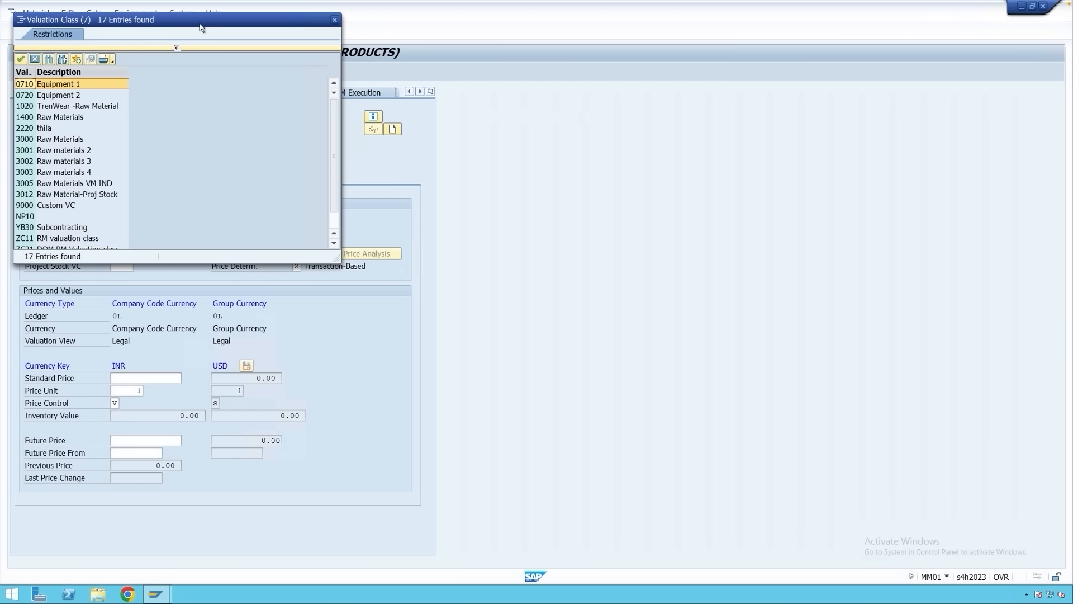
{"action": "left_click_drag", "start_coordinate": [203, 29], "coordinate": [214, 38]}
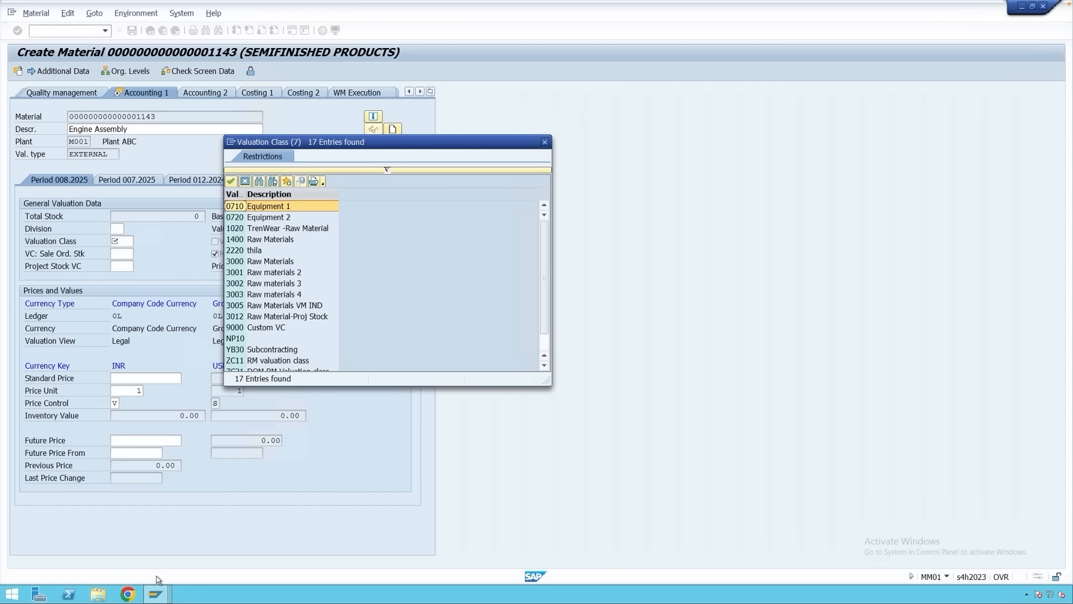
{"action": "left_click", "coordinate": [158, 594]}
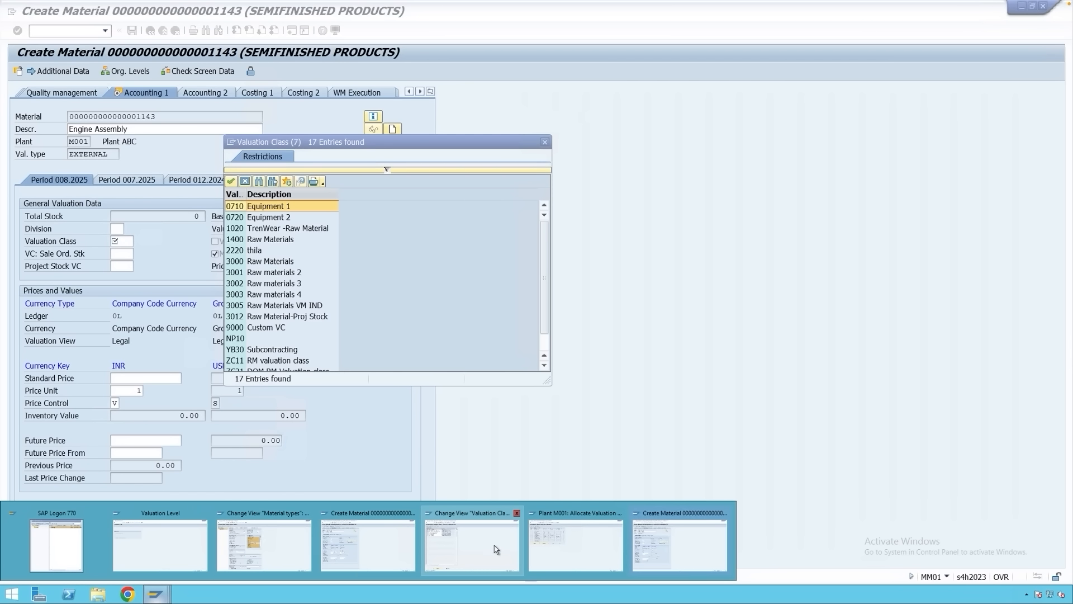
{"action": "left_click", "coordinate": [575, 546]}
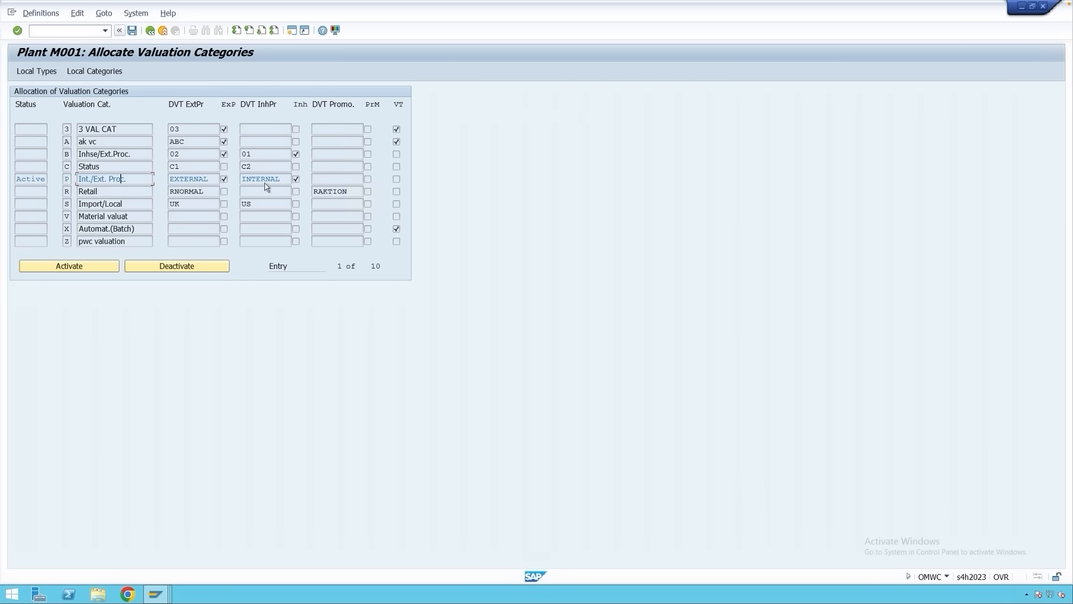
{"action": "left_click", "coordinate": [162, 31]}
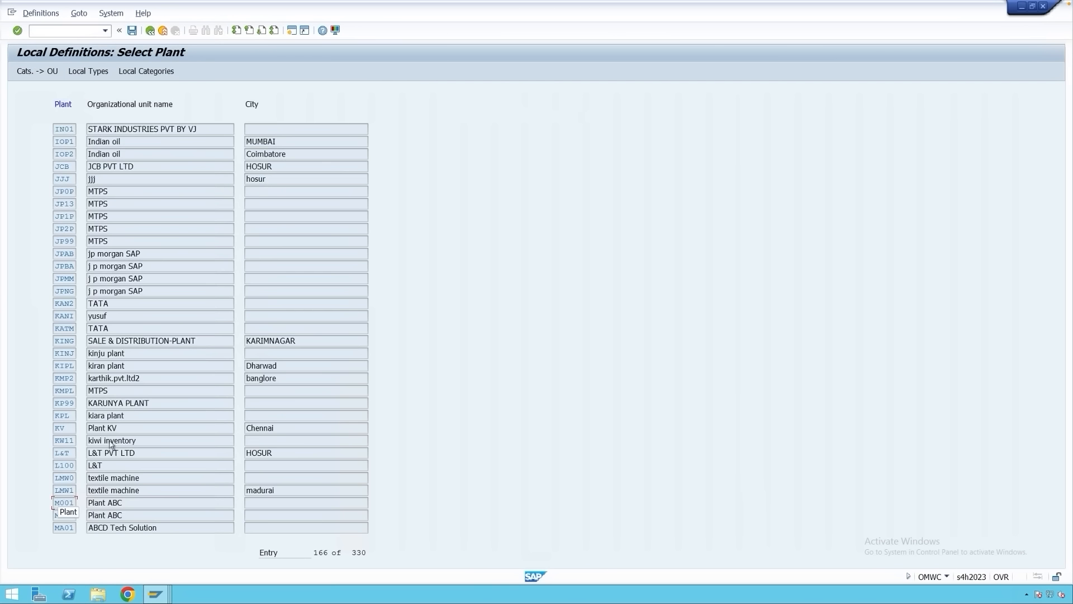
{"action": "left_click", "coordinate": [88, 71]}
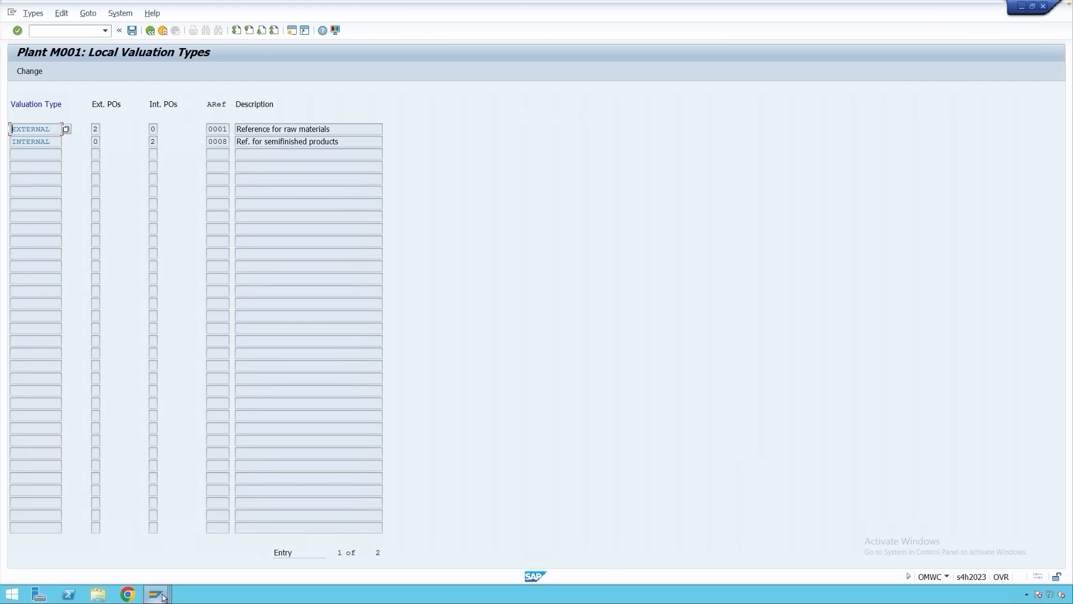
- In the OMSK session, filter the valuation classes by account category reference 0001
{"action": "mouse_move", "coordinate": [163, 596]}
{"action": "left_click", "coordinate": [442, 552]}
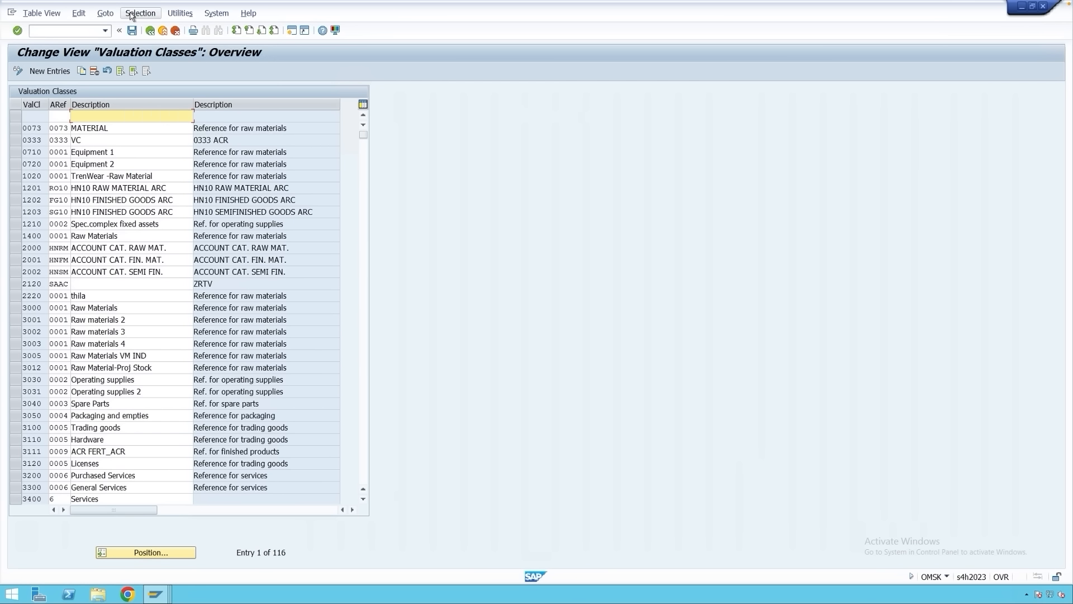
{"action": "left_click", "coordinate": [130, 12]}
{"action": "left_click", "coordinate": [147, 24]}
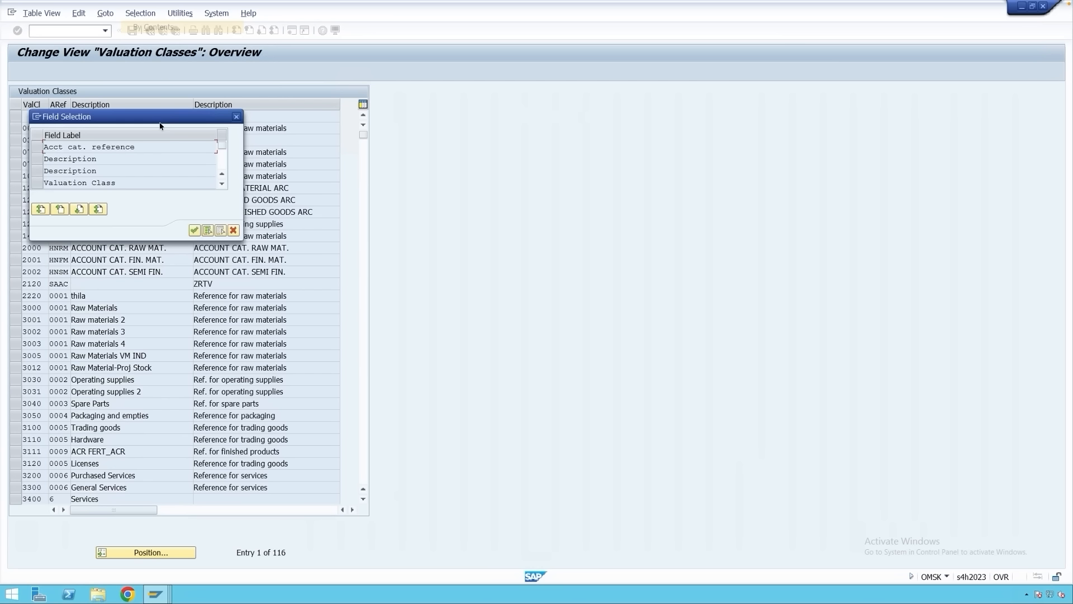
{"action": "left_click", "coordinate": [38, 148]}
{"action": "left_click", "coordinate": [194, 230]}
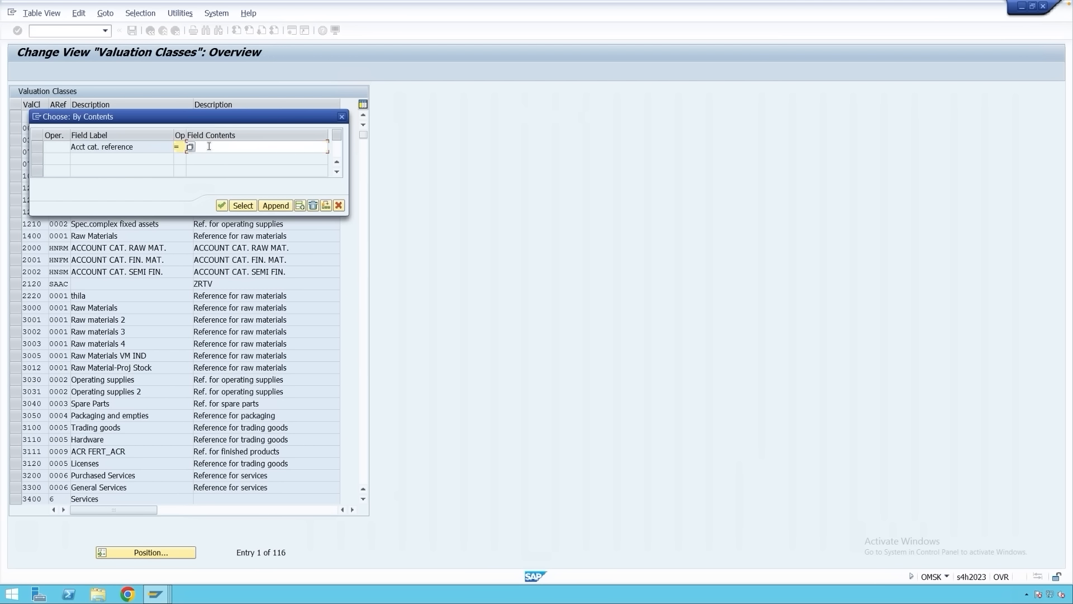
{"action": "left_click", "coordinate": [209, 146]}
{"action": "type", "text": "0001"}
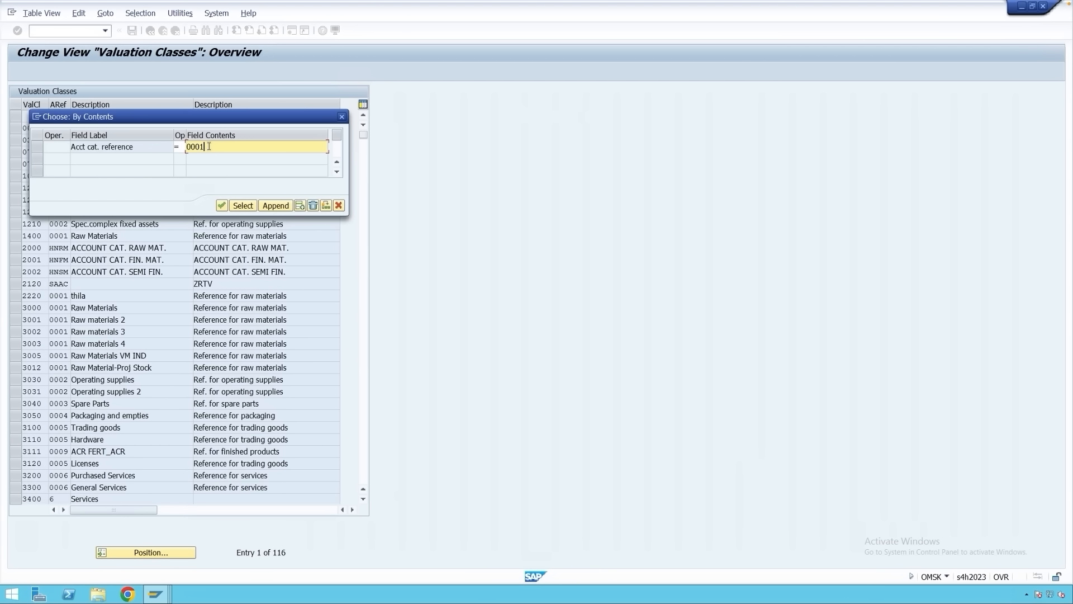
{"action": "left_click", "coordinate": [233, 205]}
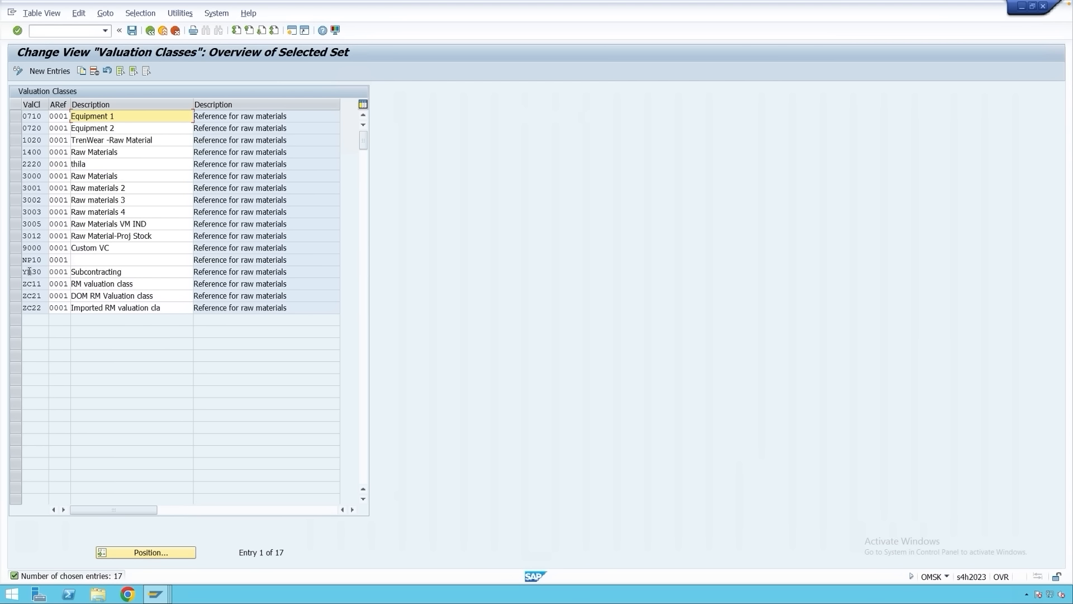
- Assign valuation class 3000 Raw Materials to the EXTERNAL valuation type of Engine Assembly and save the material
{"action": "left_click", "coordinate": [159, 594]}
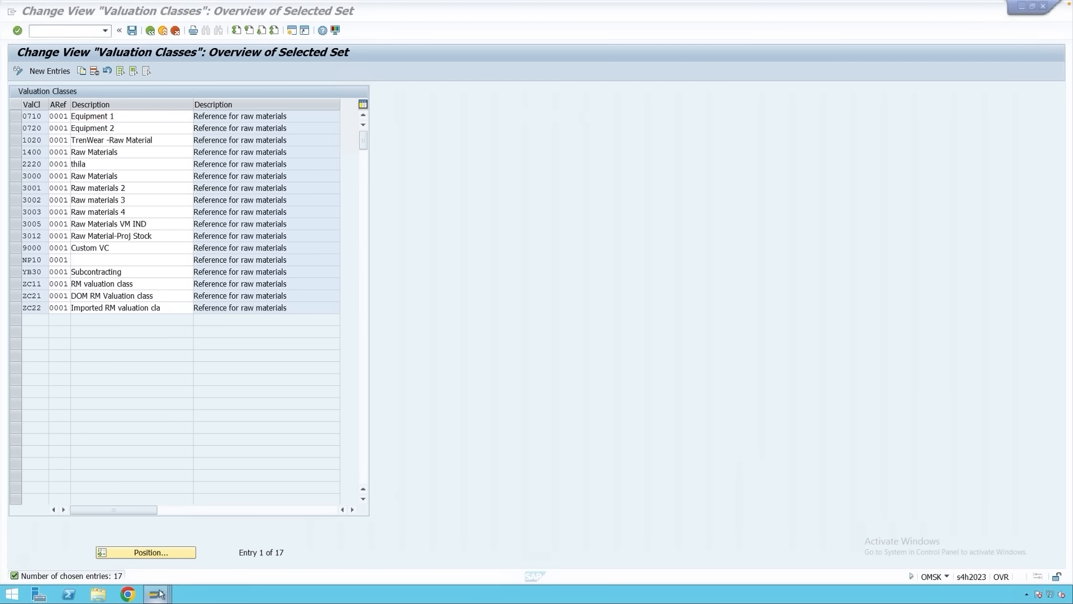
{"action": "left_click", "coordinate": [668, 540]}
{"action": "left_click", "coordinate": [122, 241]}
{"action": "left_click", "coordinate": [138, 241]}
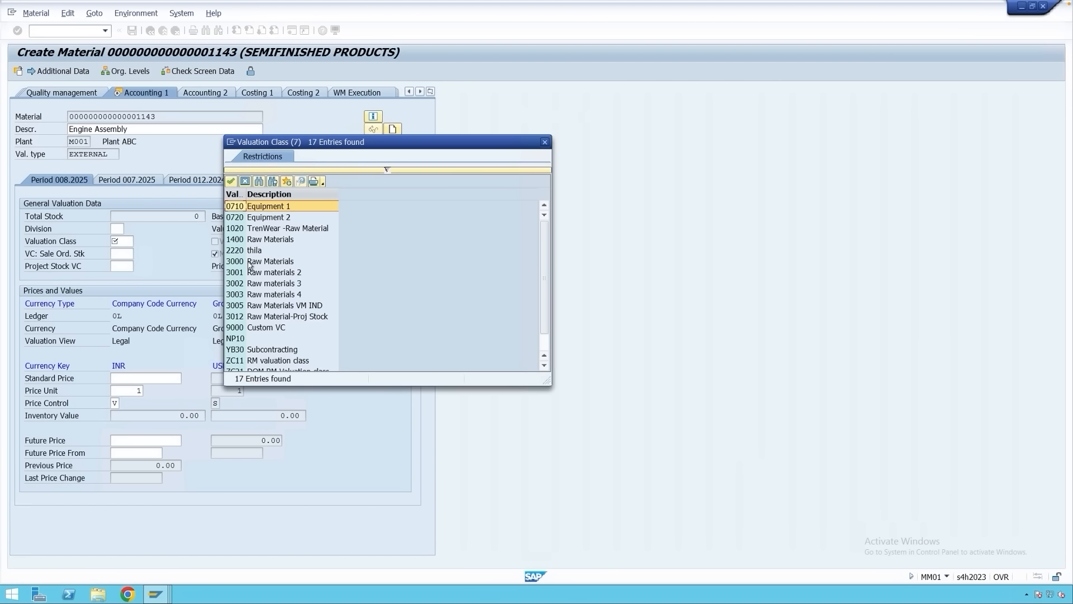
{"action": "double_click", "coordinate": [248, 262]}
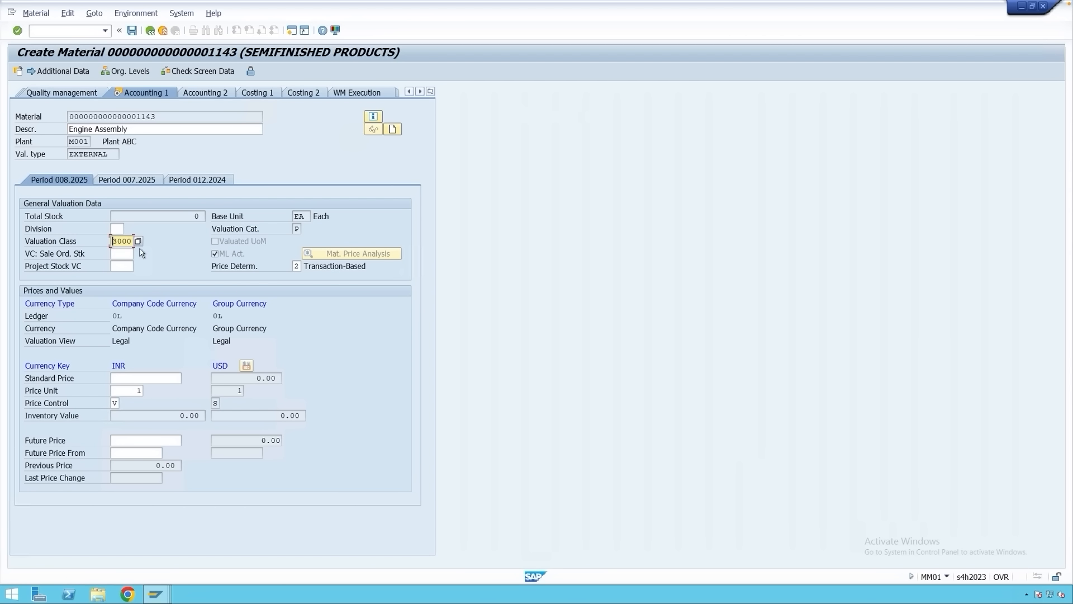
{"action": "left_click", "coordinate": [133, 32]}
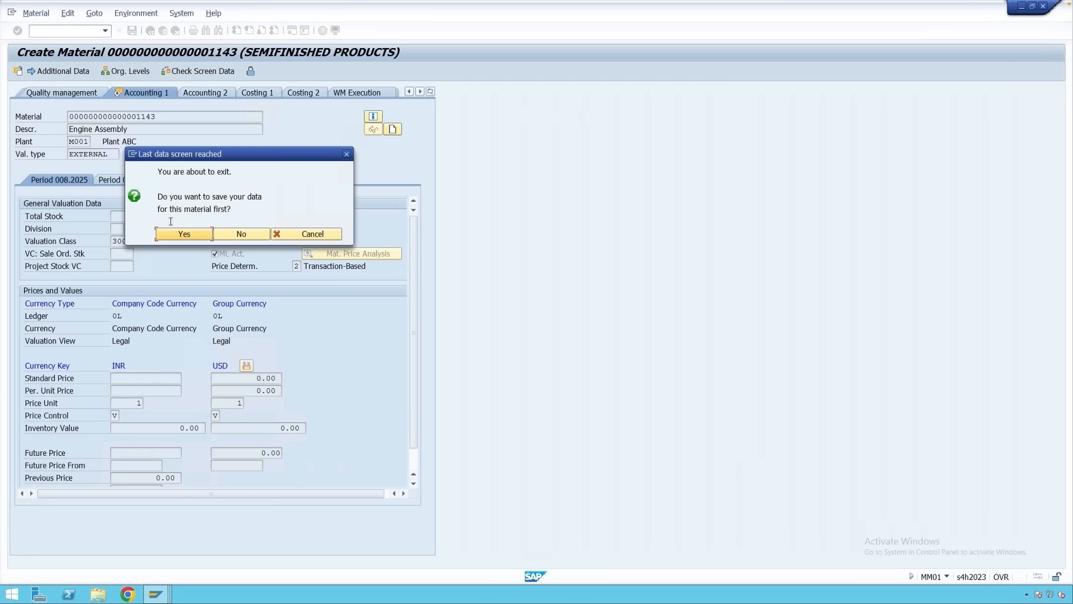
{"action": "left_click", "coordinate": [178, 235]}
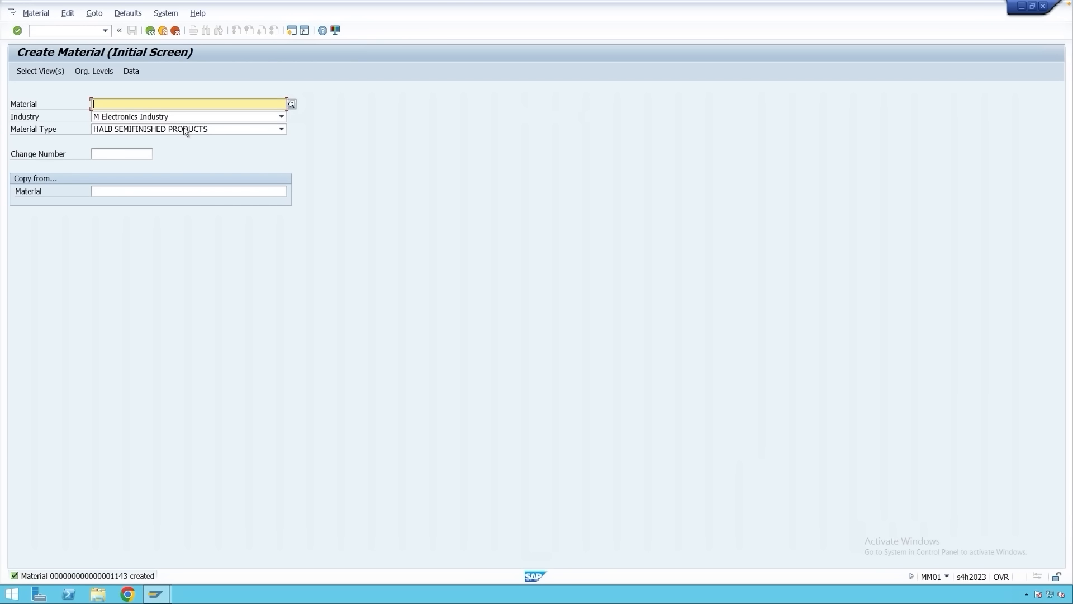
- Start a standard purchase order in ME21N for supplier 33 with the copied Engine Assembly material number and plant M001
{"action": "left_click", "coordinate": [163, 30]}
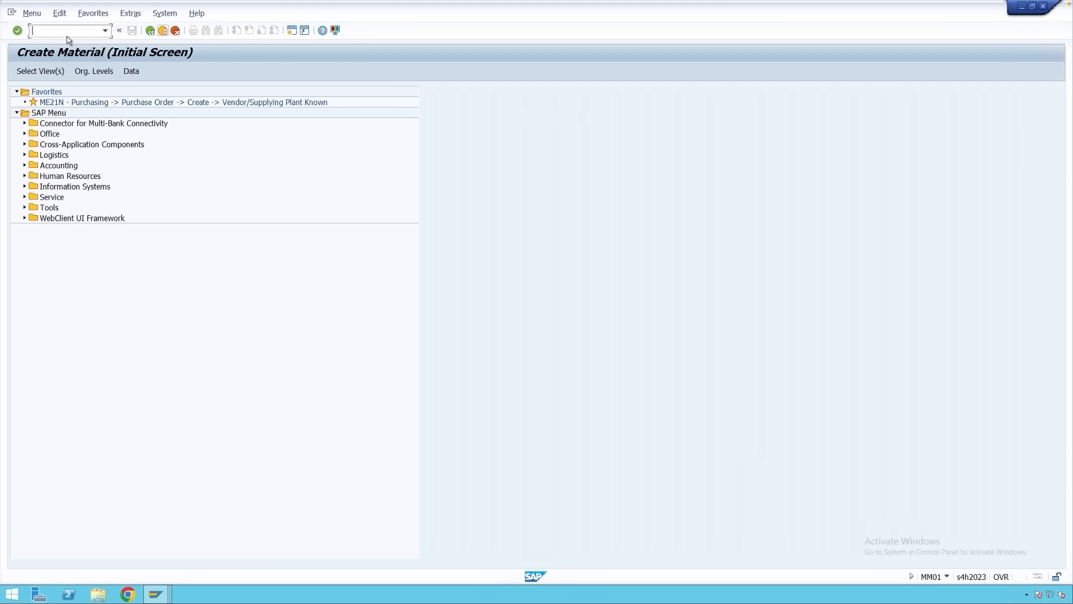
{"action": "type", "text": "me21n"}
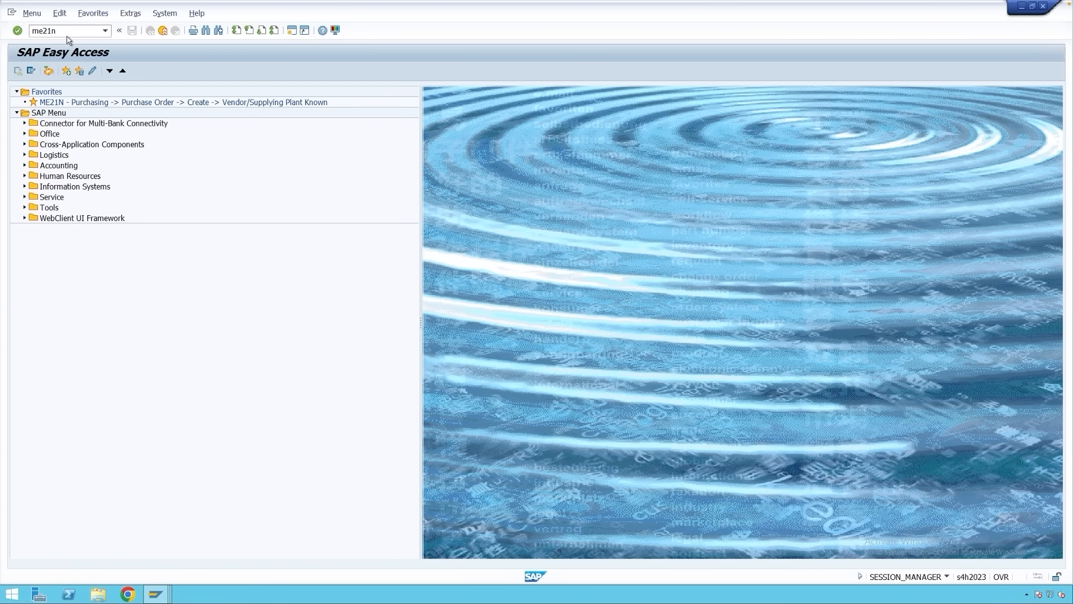
{"action": "key", "text": "Return"}
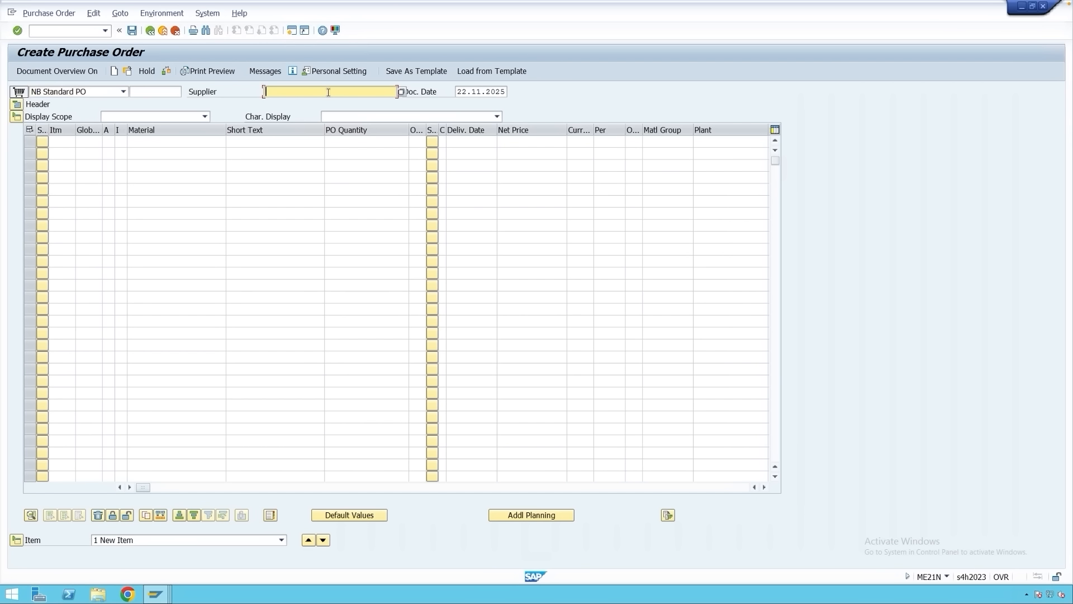
{"action": "type", "text": "33"}
{"action": "left_click", "coordinate": [168, 145]}
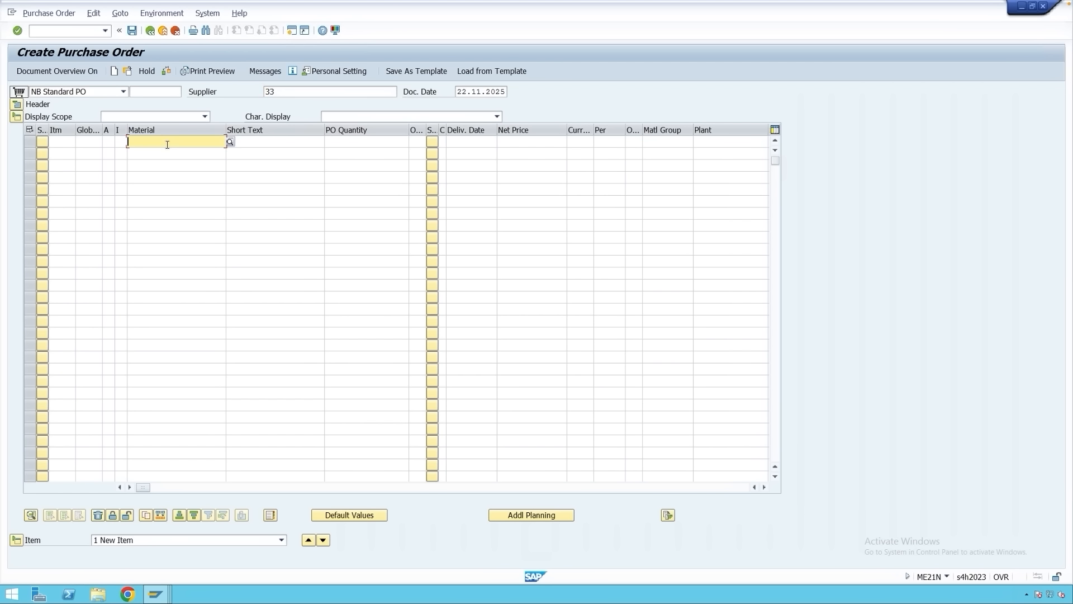
{"action": "key", "text": "ctrl+v"}
{"action": "left_click", "coordinate": [705, 142]}
{"action": "type", "text": "m"}
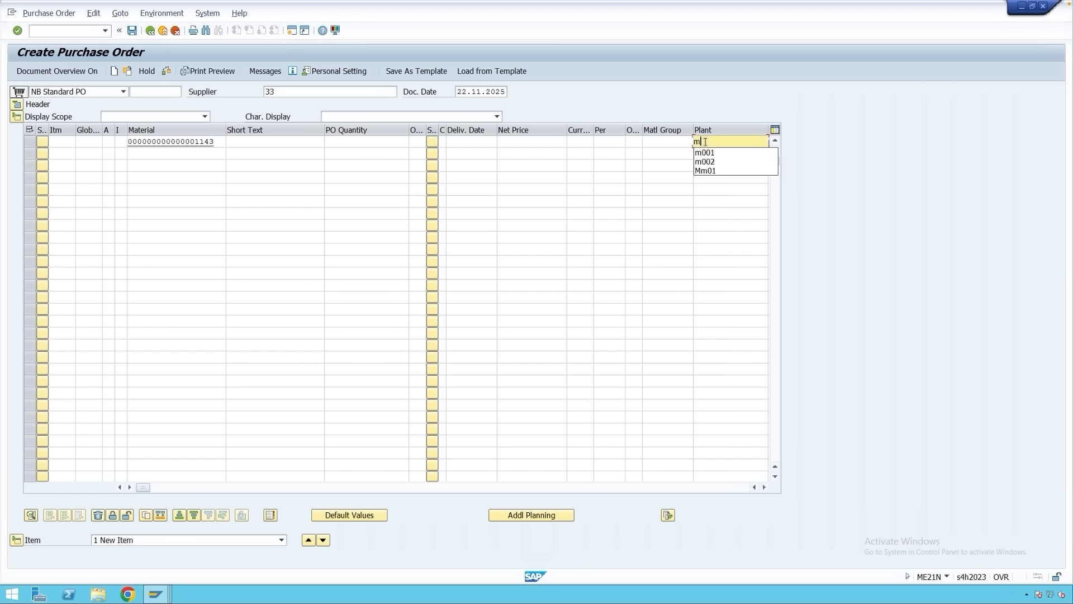
{"action": "type", "text": "001"}
{"action": "key", "text": "Return"}
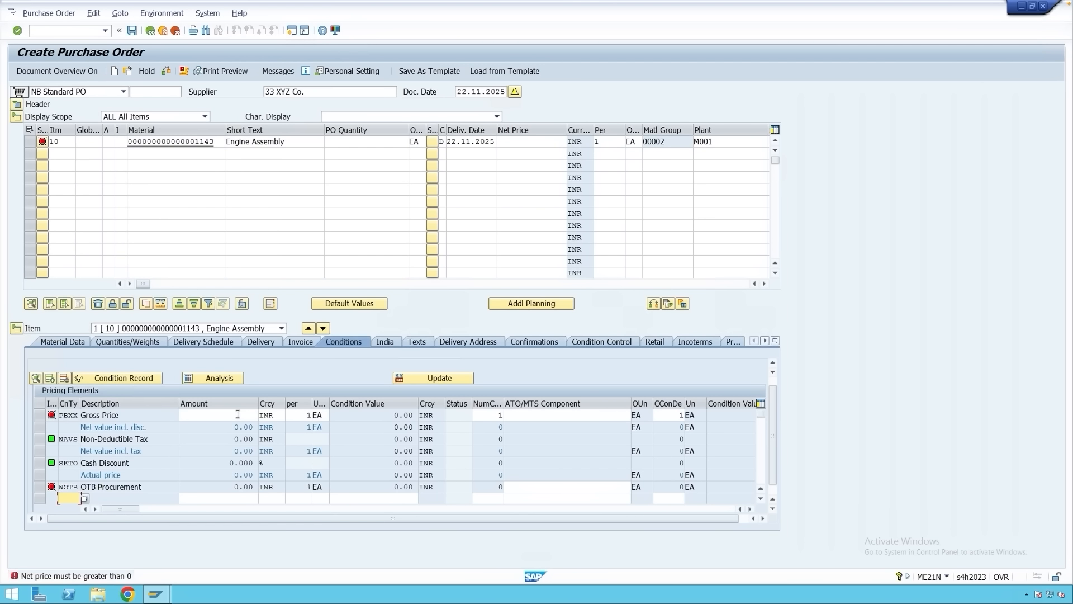
- Set the item's gross price to 100 INR, the quantity to 10 EA and the storage location to 0001
{"action": "left_click", "coordinate": [231, 415]}
{"action": "type", "text": "1"}
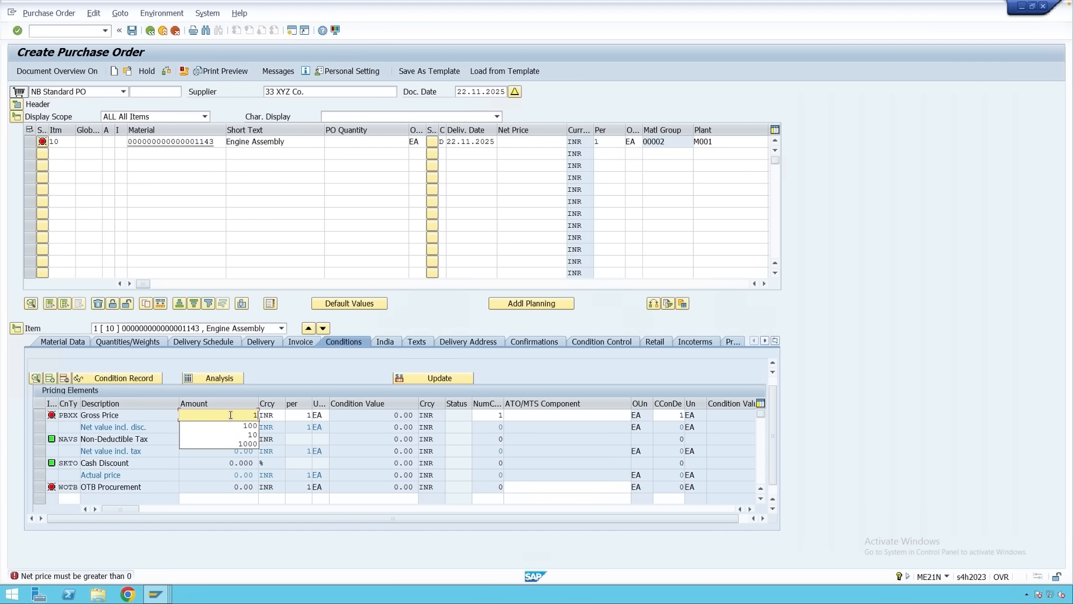
{"action": "type", "text": "00"}
{"action": "key", "text": "Return"}
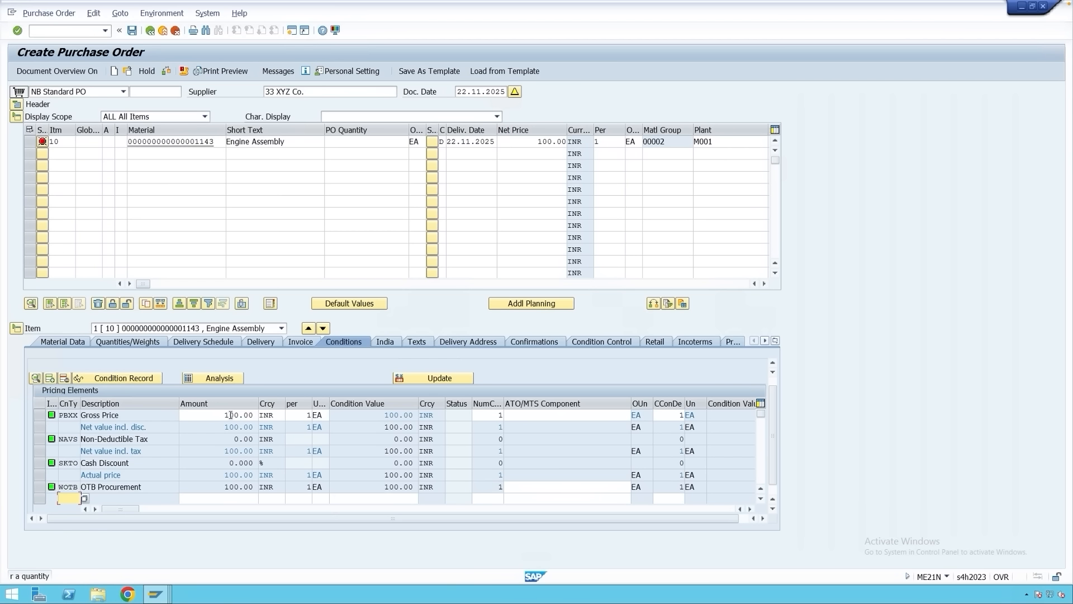
{"action": "left_click", "coordinate": [349, 143]}
{"action": "type", "text": "10"}
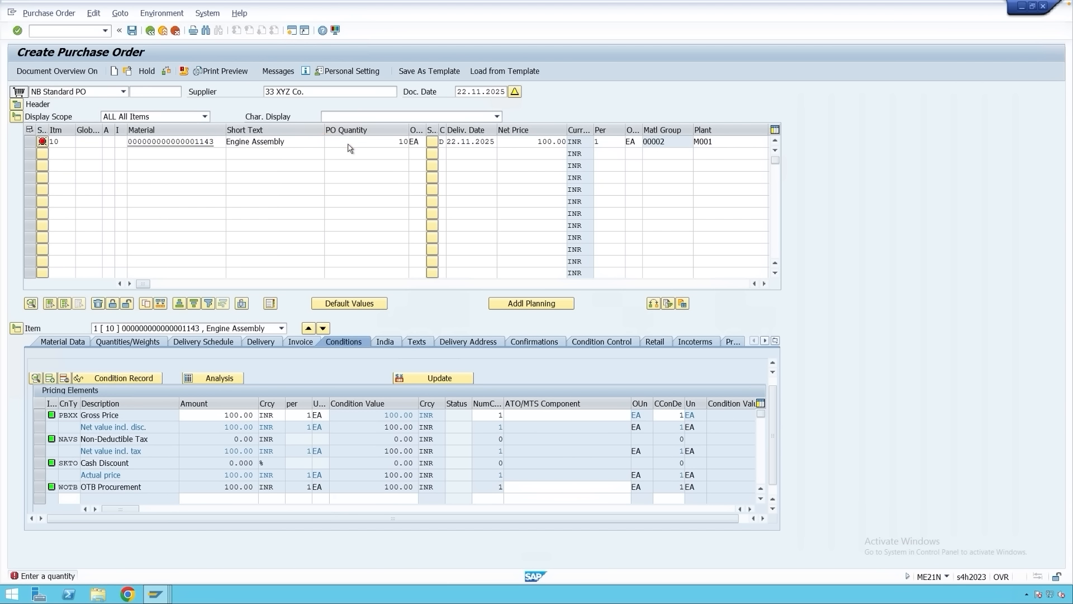
{"action": "key", "text": "Return"}
{"action": "left_click", "coordinate": [573, 142]}
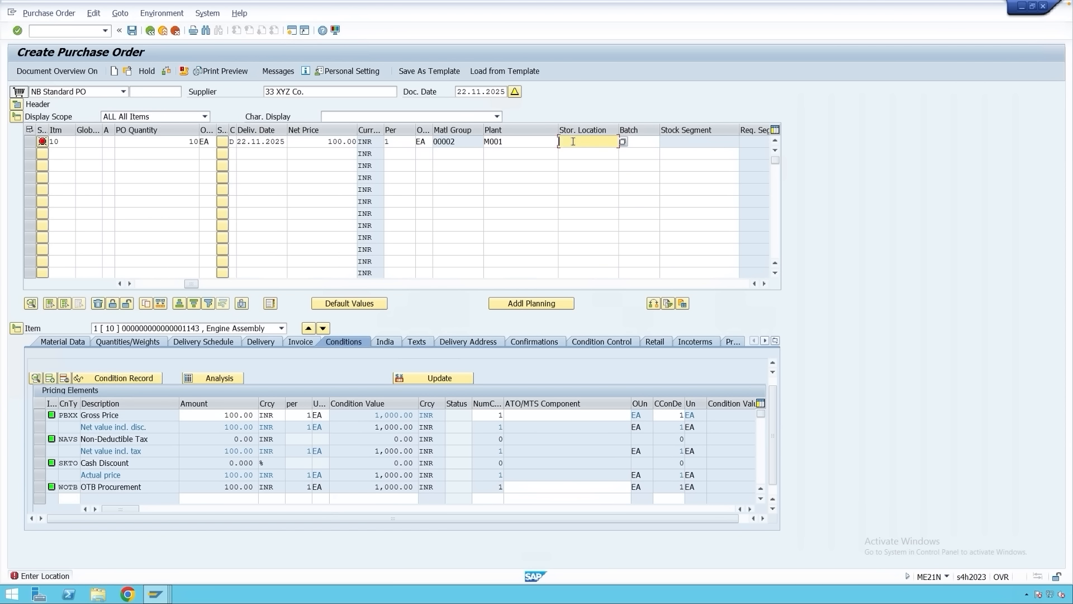
{"action": "type", "text": "0001"}
- Check the valuation type in the Engine Assembly item's delivery data
{"action": "left_click", "coordinate": [260, 342]}
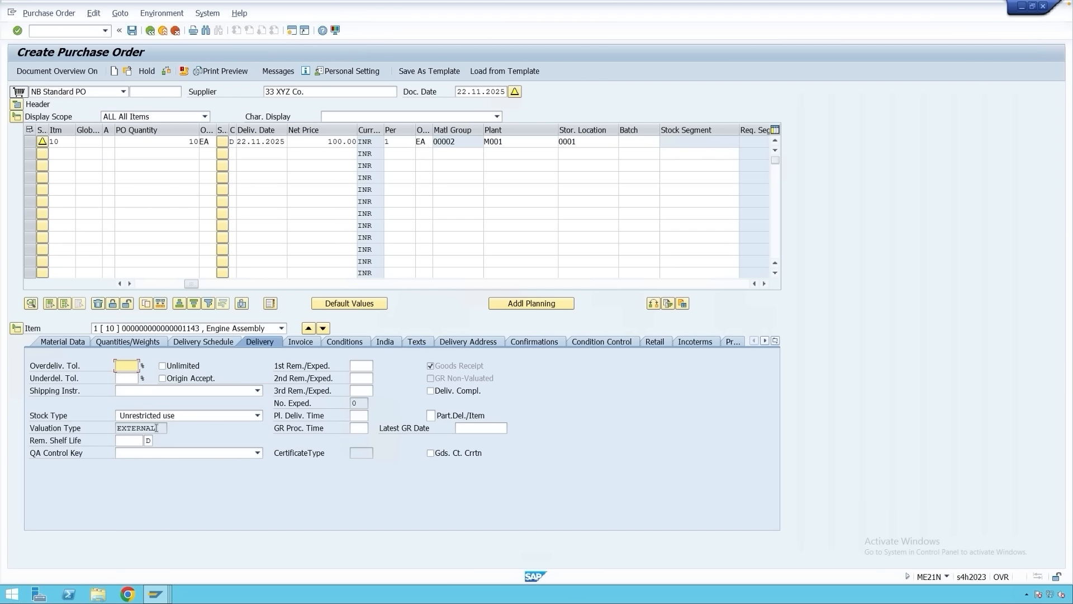
{"action": "left_click_drag", "start_coordinate": [157, 428], "coordinate": [119, 428]}
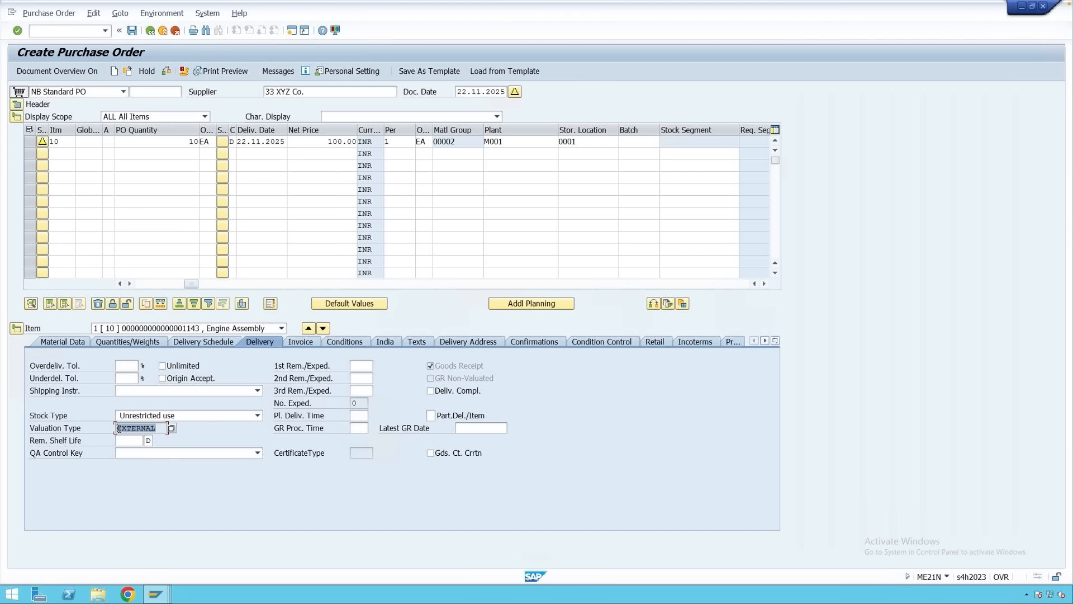
{"action": "left_click", "coordinate": [121, 429]}
- In the OMWC session, examine plant M001's local valuation category P and its default type for external procurement
{"action": "left_click", "coordinate": [157, 594]}
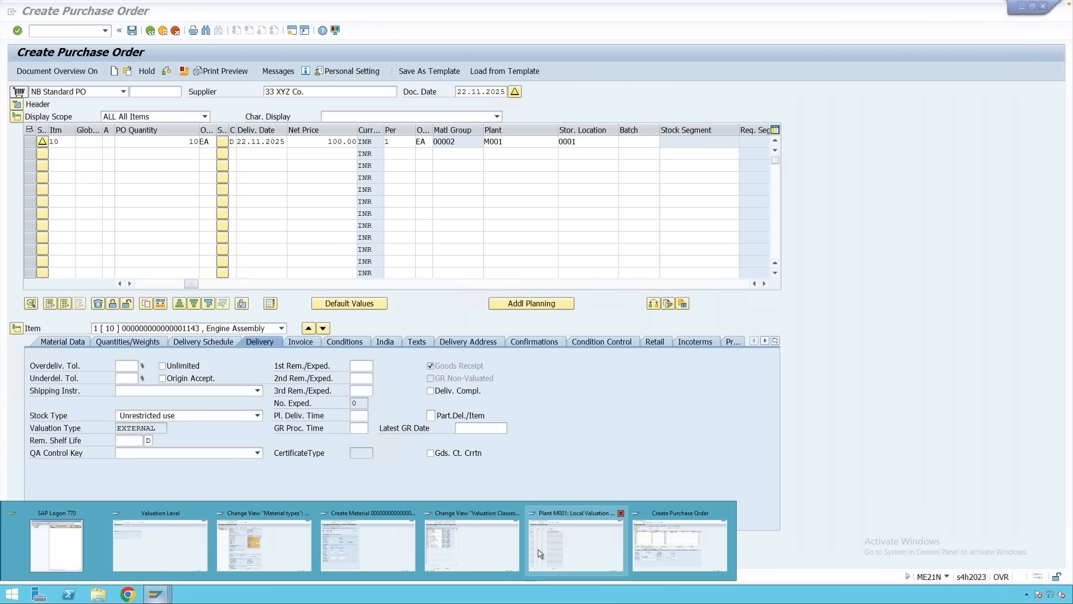
{"action": "left_click", "coordinate": [539, 549]}
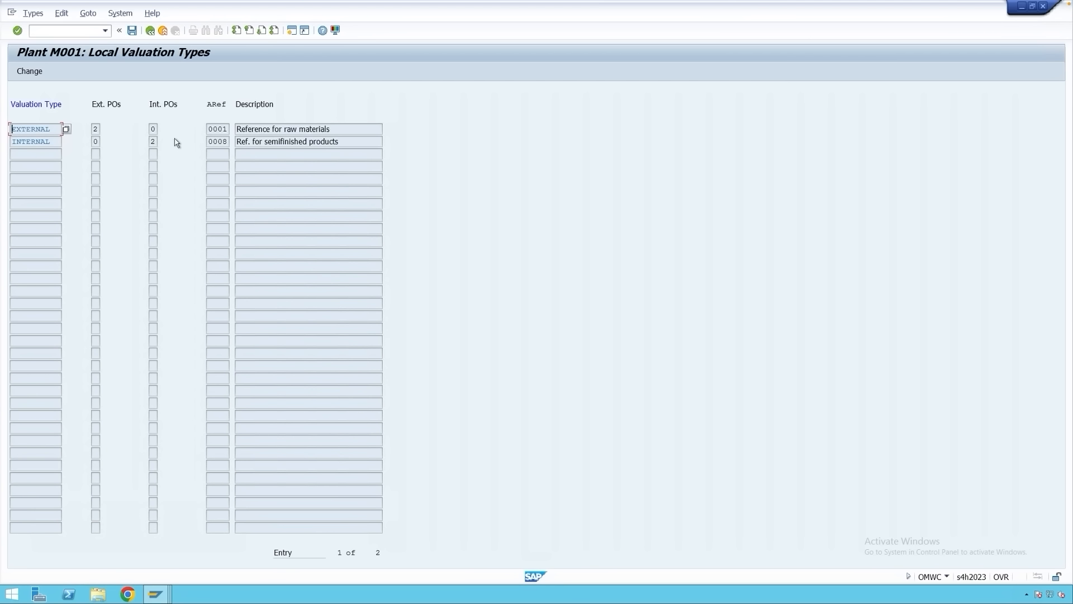
{"action": "left_click", "coordinate": [149, 30]}
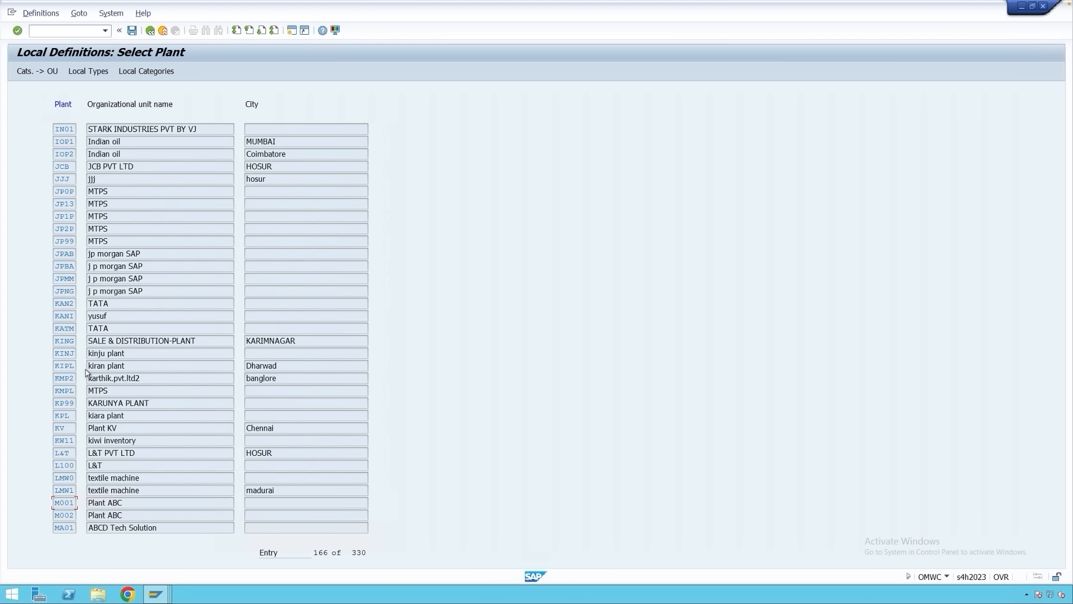
{"action": "left_click", "coordinate": [151, 73]}
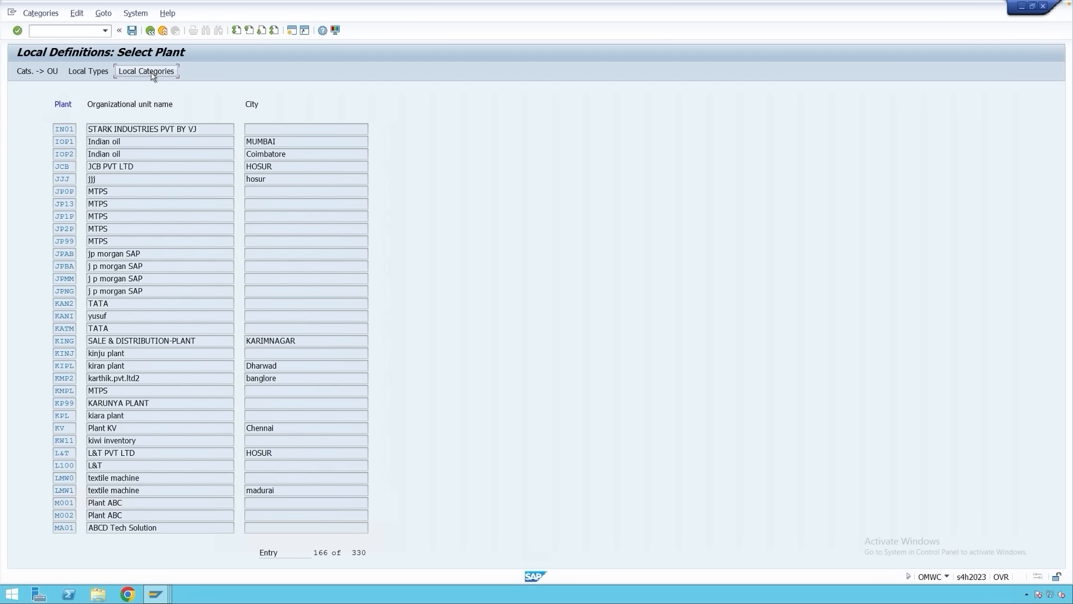
{"action": "left_click", "coordinate": [59, 129]}
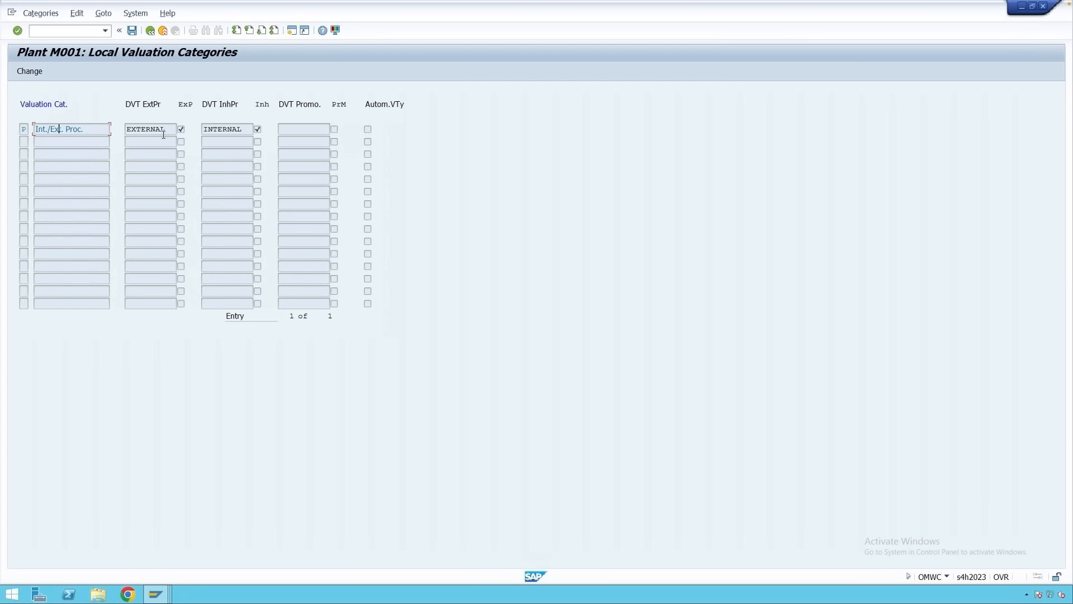
{"action": "left_click_drag", "start_coordinate": [170, 130], "coordinate": [124, 129]}
- Compare the purchase order item's valuation type with category P's mandatory setting for external procurement
{"action": "mouse_move", "coordinate": [157, 593]}
{"action": "left_click", "coordinate": [671, 539]}
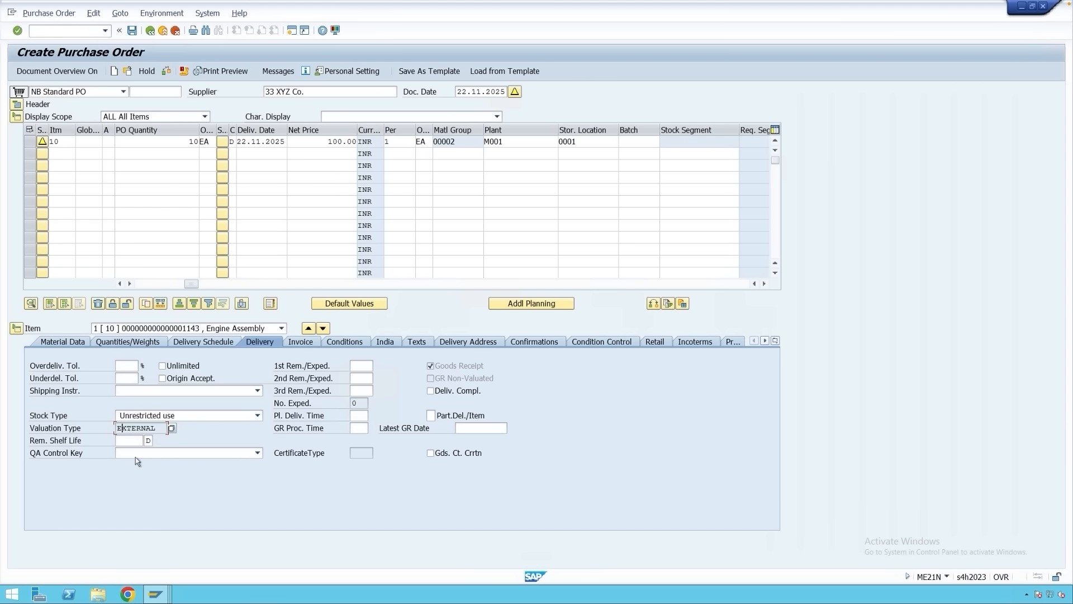
{"action": "mouse_move", "coordinate": [157, 593]}
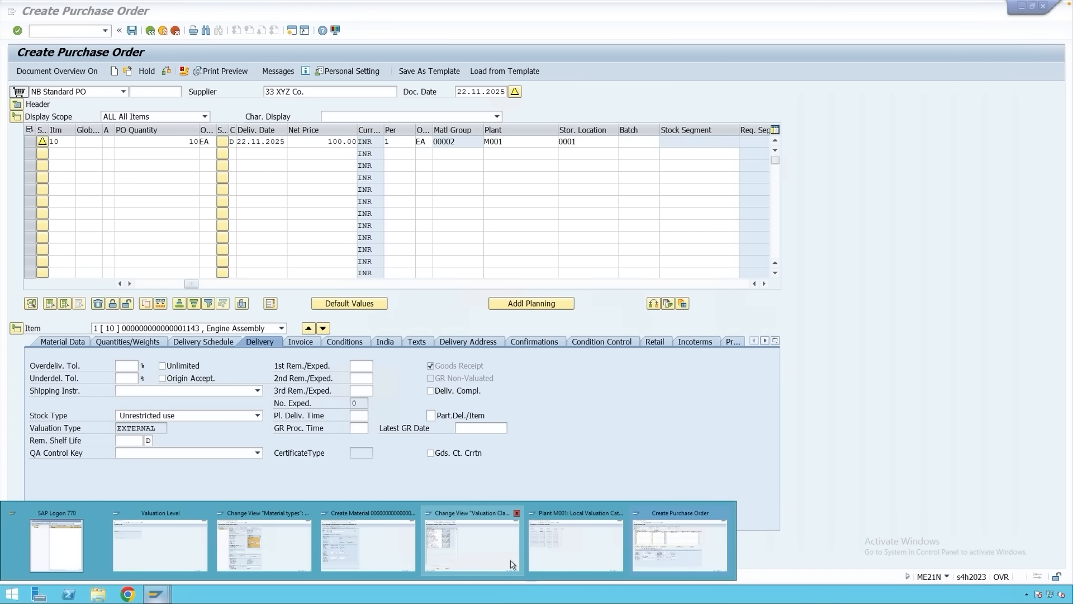
{"action": "left_click", "coordinate": [547, 563]}
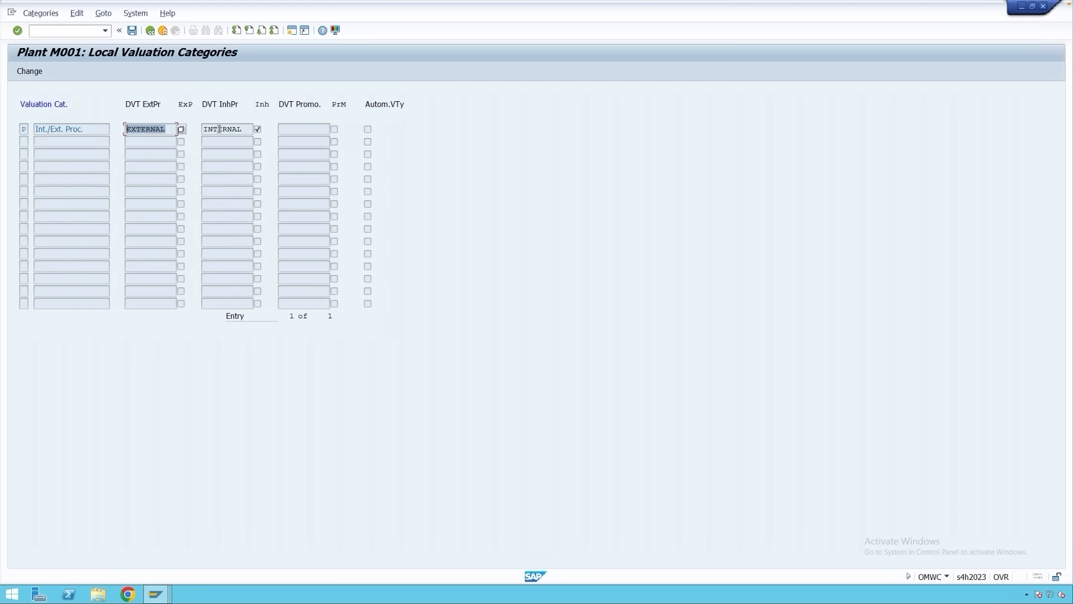
{"action": "left_click", "coordinate": [180, 129]}
{"action": "mouse_move", "coordinate": [155, 593]}
{"action": "left_click", "coordinate": [669, 552]}
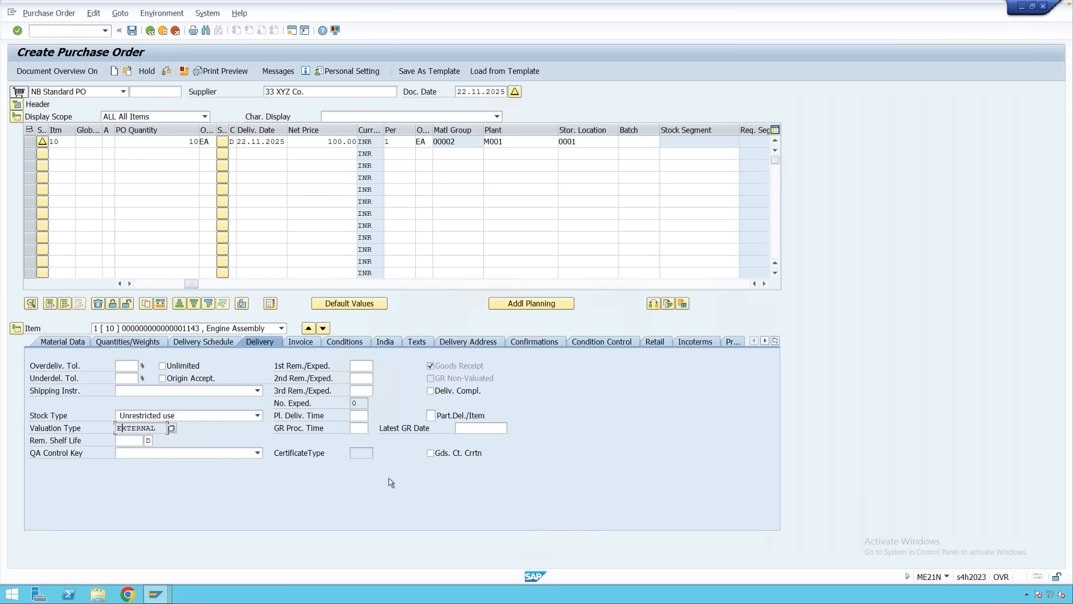
{"action": "left_click_drag", "start_coordinate": [159, 428], "coordinate": [117, 429]}
{"action": "left_click", "coordinate": [153, 428]}
- Make the default valuation type for external procurement non-mandatory in plant M001's valuation category P and save
{"action": "mouse_move", "coordinate": [157, 589]}
{"action": "left_click", "coordinate": [589, 558]}
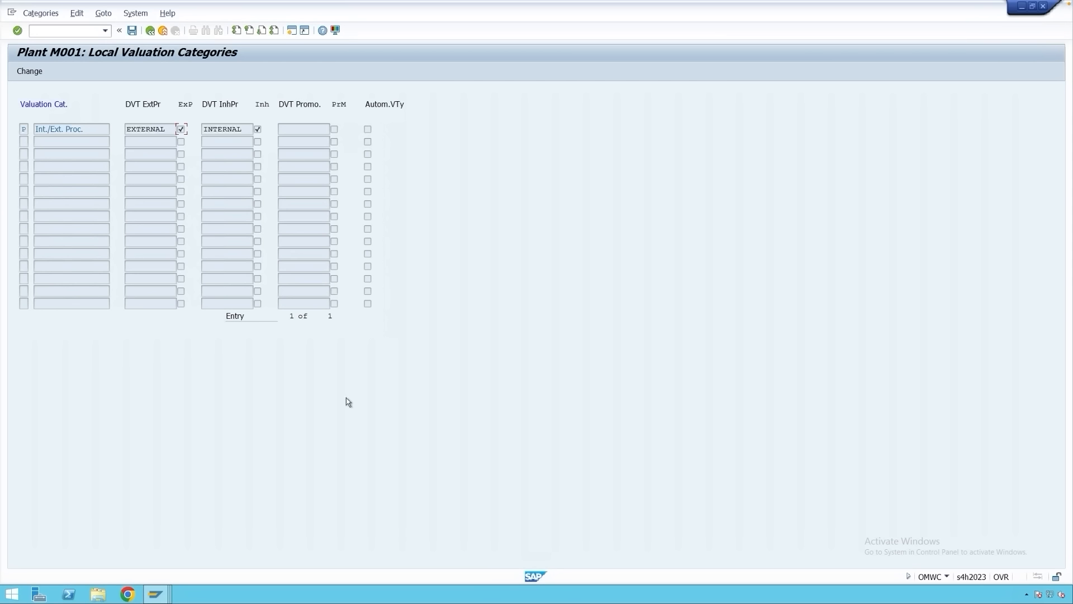
{"action": "left_click", "coordinate": [30, 71]}
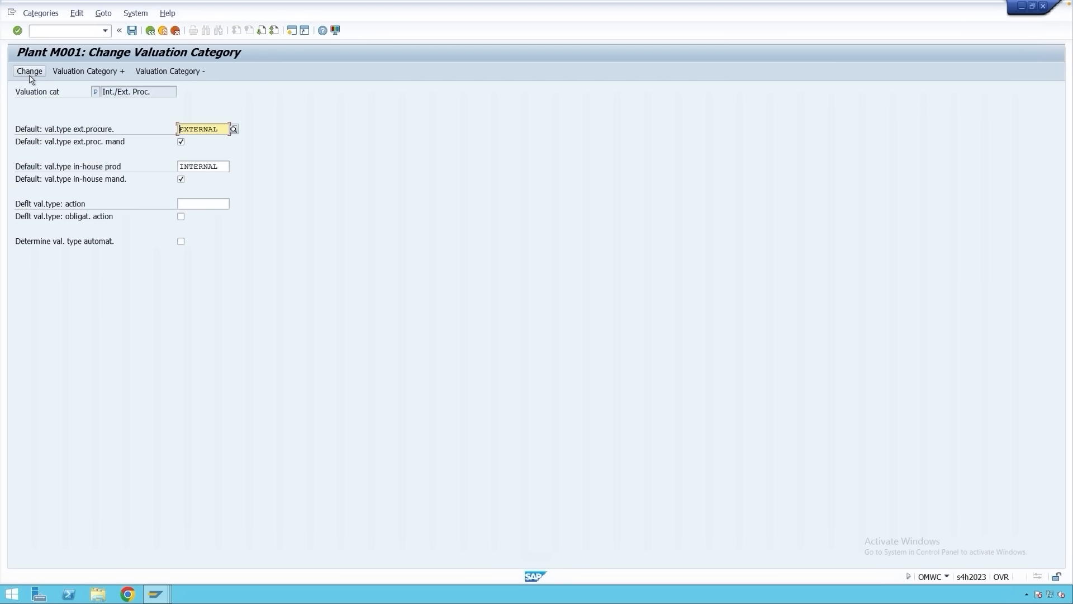
{"action": "left_click", "coordinate": [181, 142]}
{"action": "left_click", "coordinate": [30, 73]}
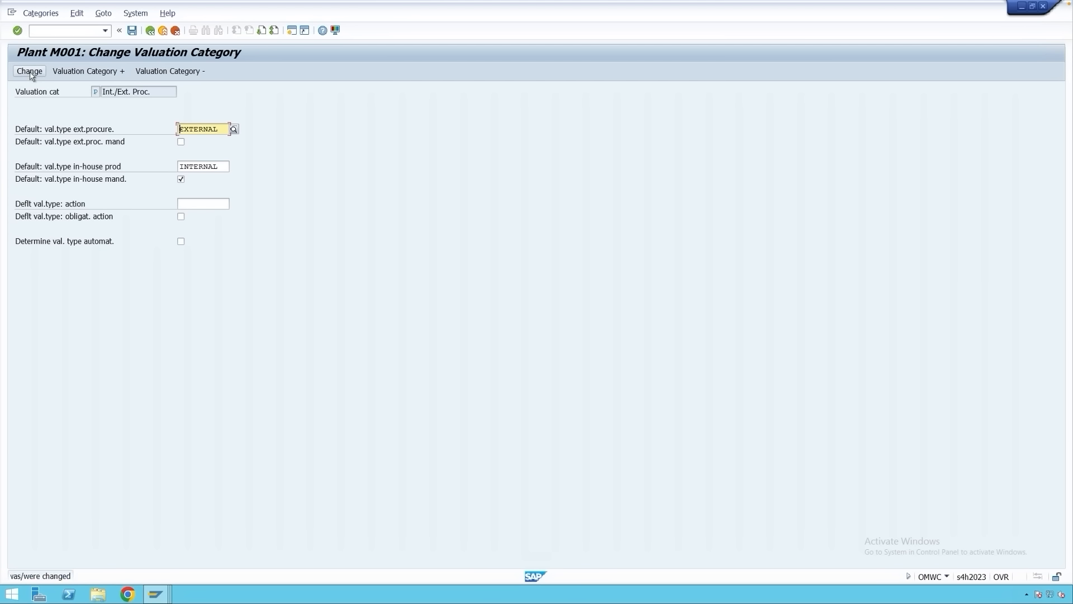
{"action": "left_click", "coordinate": [133, 32]}
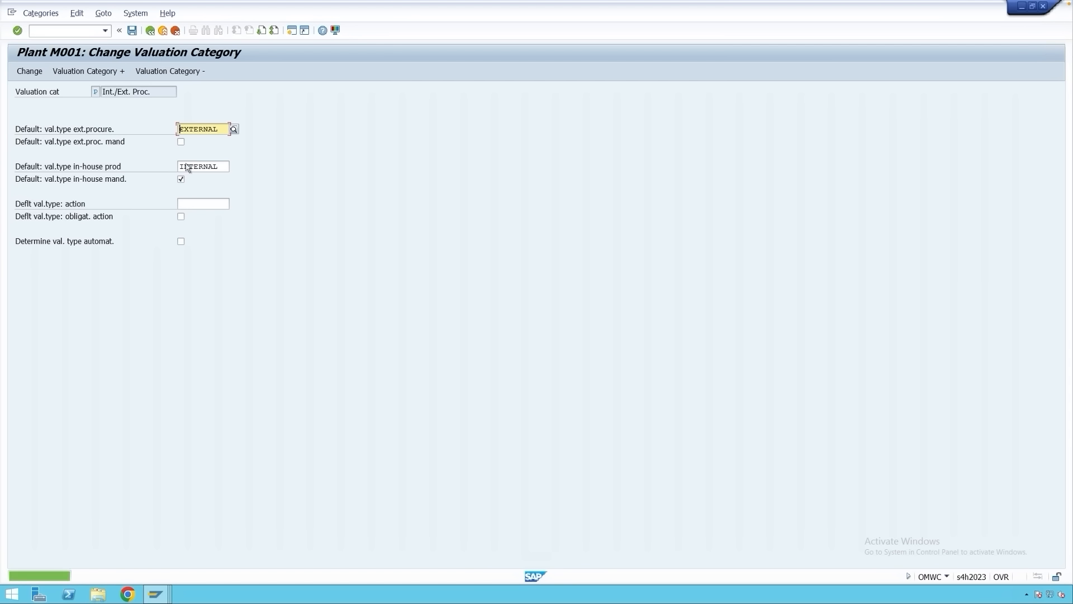
- Leave the valuation category configuration, abandon the unsaved purchase order, and start a new one with transaction ME21N
{"action": "left_click", "coordinate": [163, 30]}
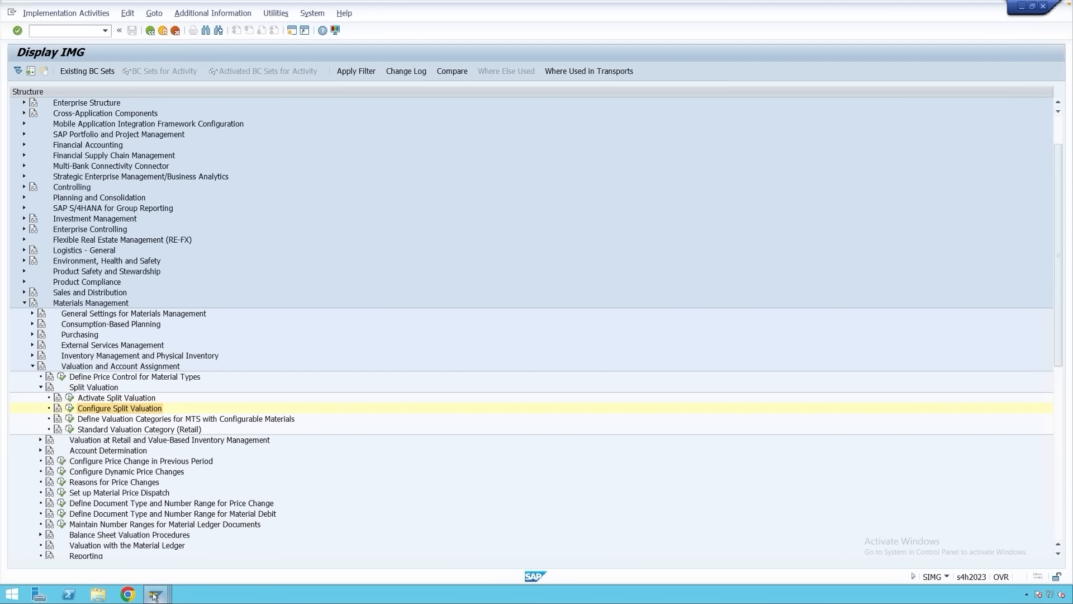
{"action": "mouse_move", "coordinate": [155, 596]}
{"action": "left_click", "coordinate": [681, 540]}
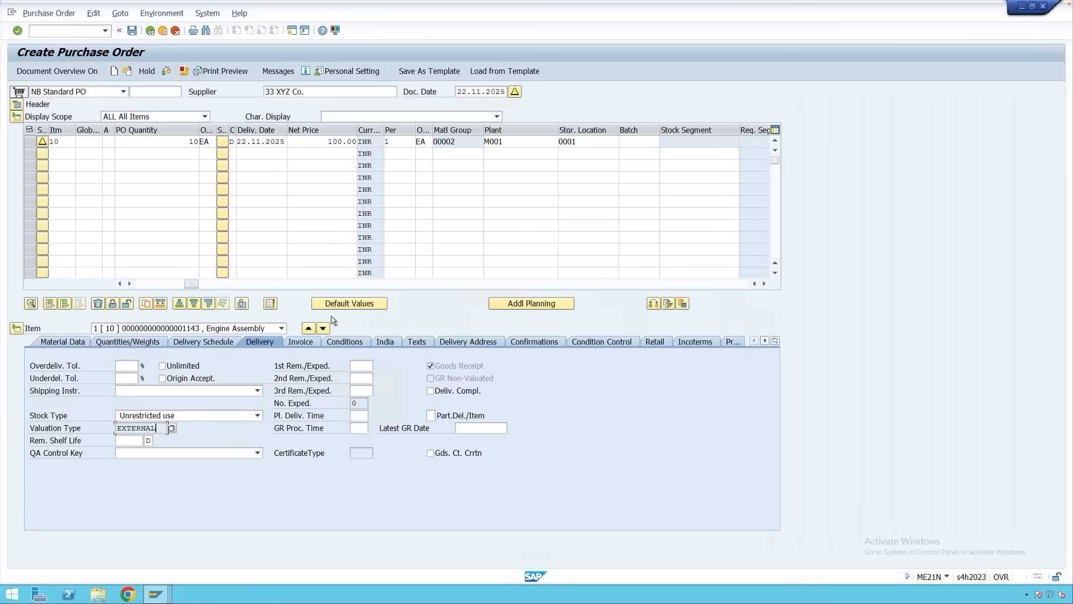
{"action": "left_click", "coordinate": [163, 30]}
{"action": "left_click", "coordinate": [235, 210]}
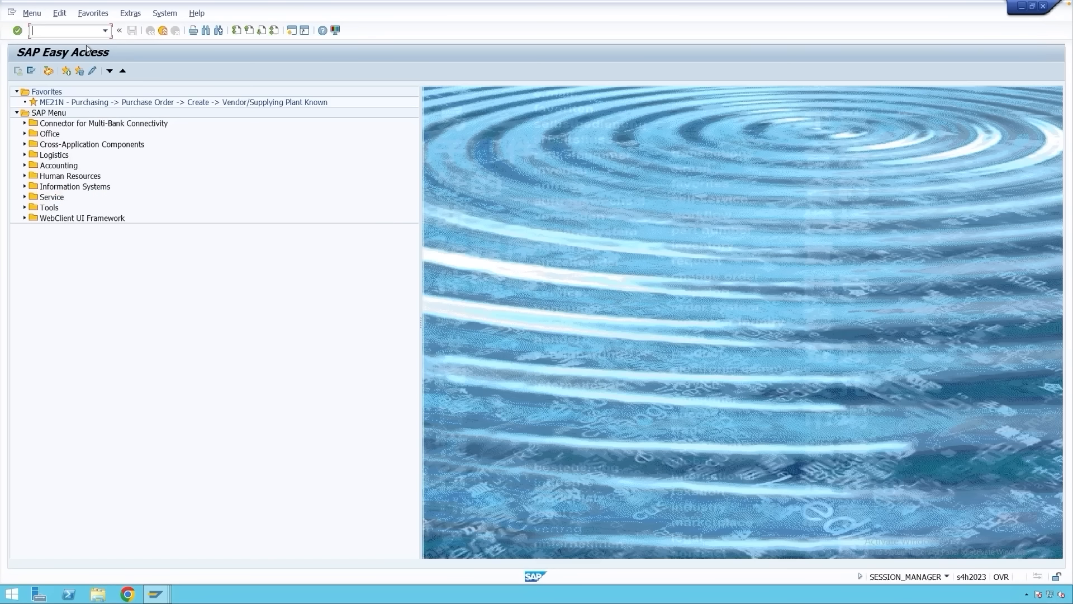
{"action": "type", "text": "me21n"}
{"action": "key", "text": "Return"}
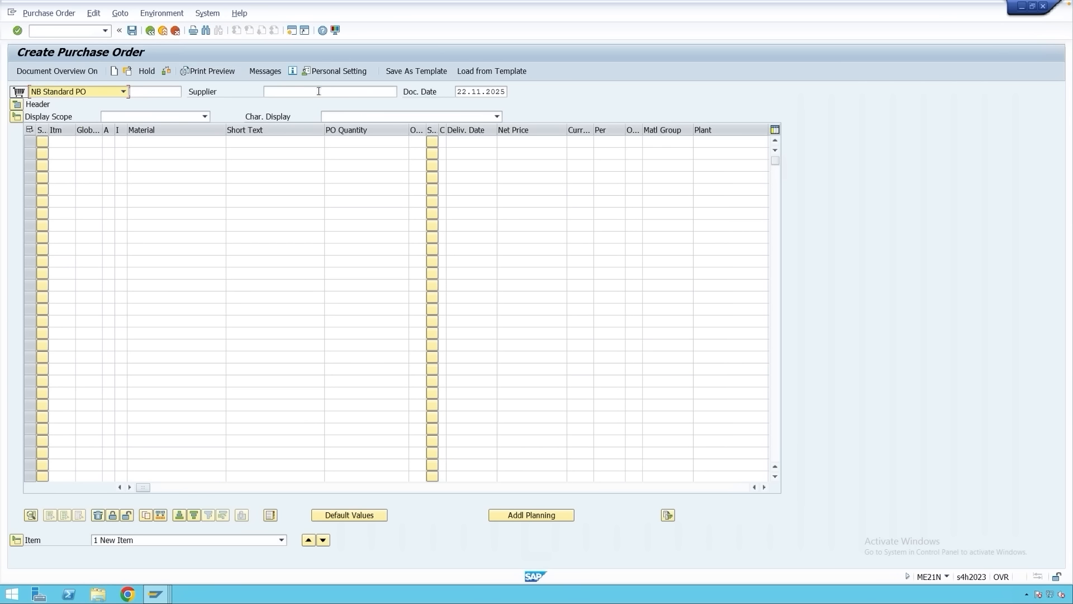
- Fill the purchase order with supplier 33 and an item for material 1143 in plant M001
{"action": "left_click", "coordinate": [318, 91]}
{"action": "left_click", "coordinate": [306, 102]}
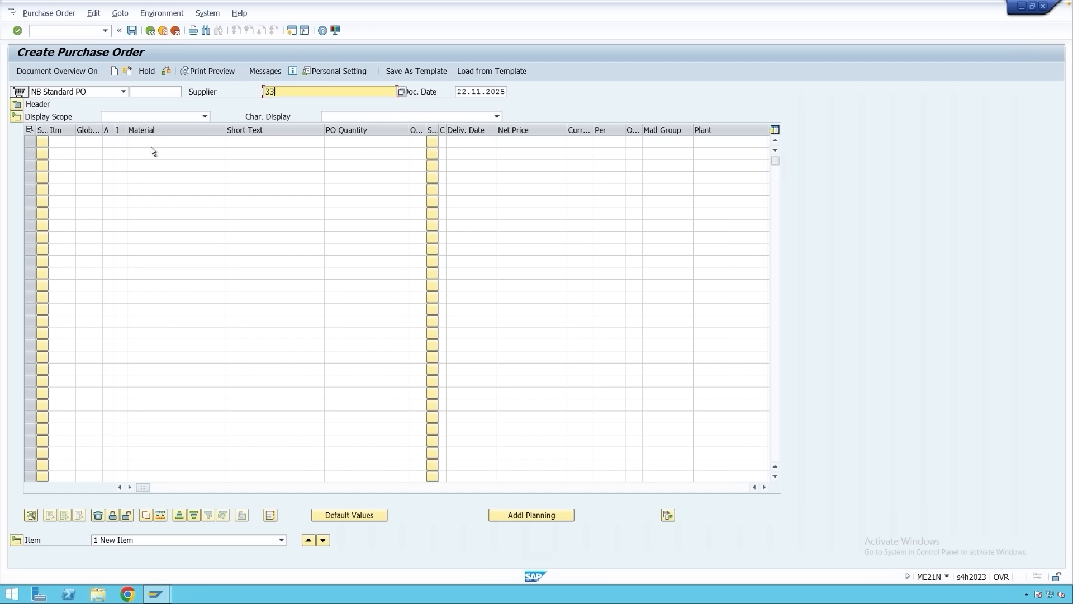
{"action": "left_click", "coordinate": [145, 142]}
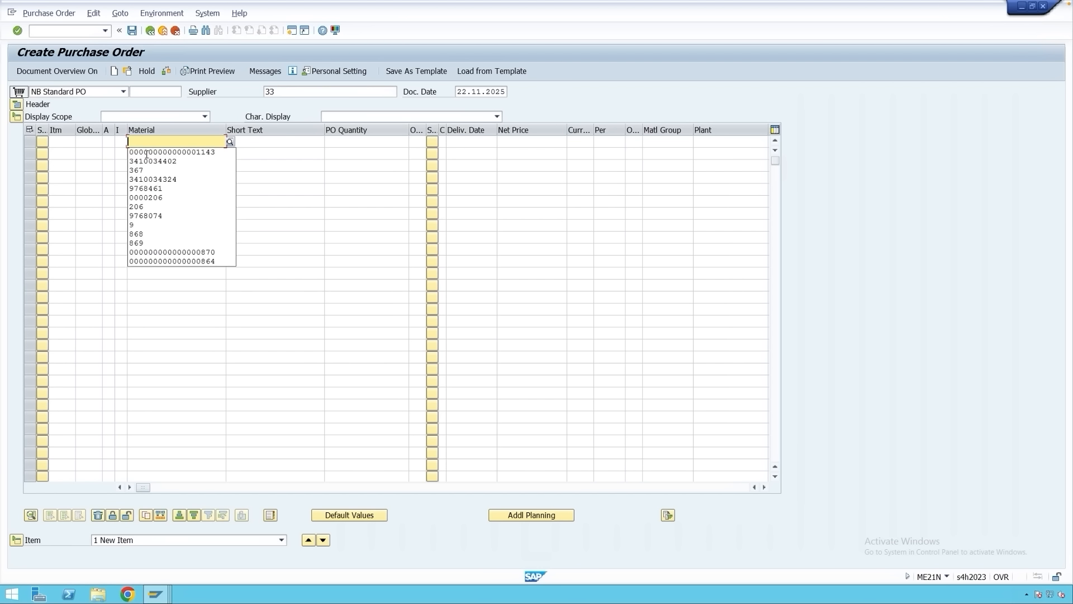
{"action": "left_click", "coordinate": [146, 154]}
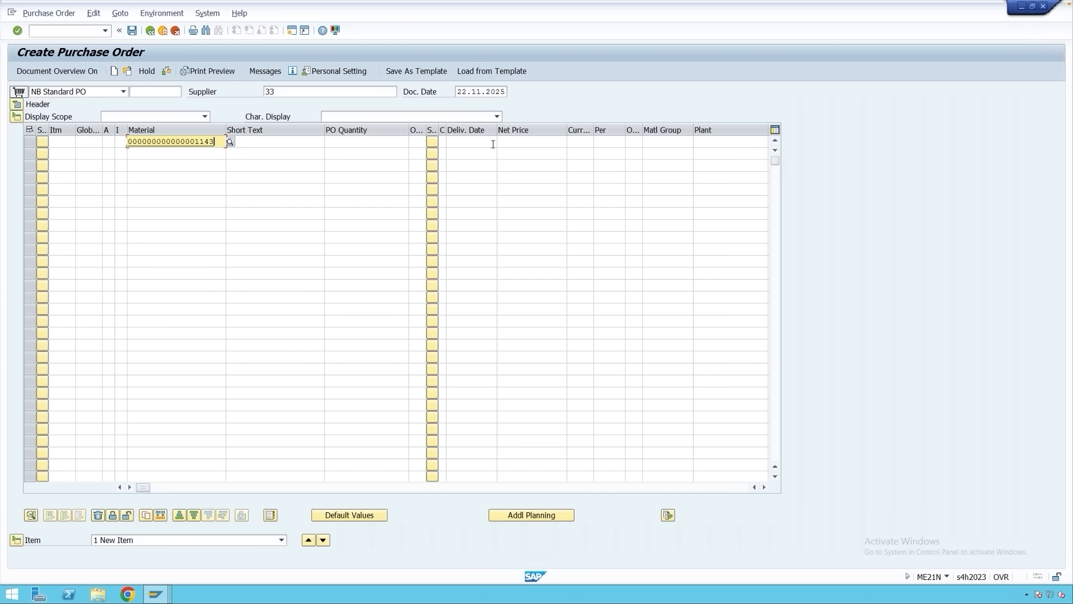
{"action": "left_click", "coordinate": [701, 141]}
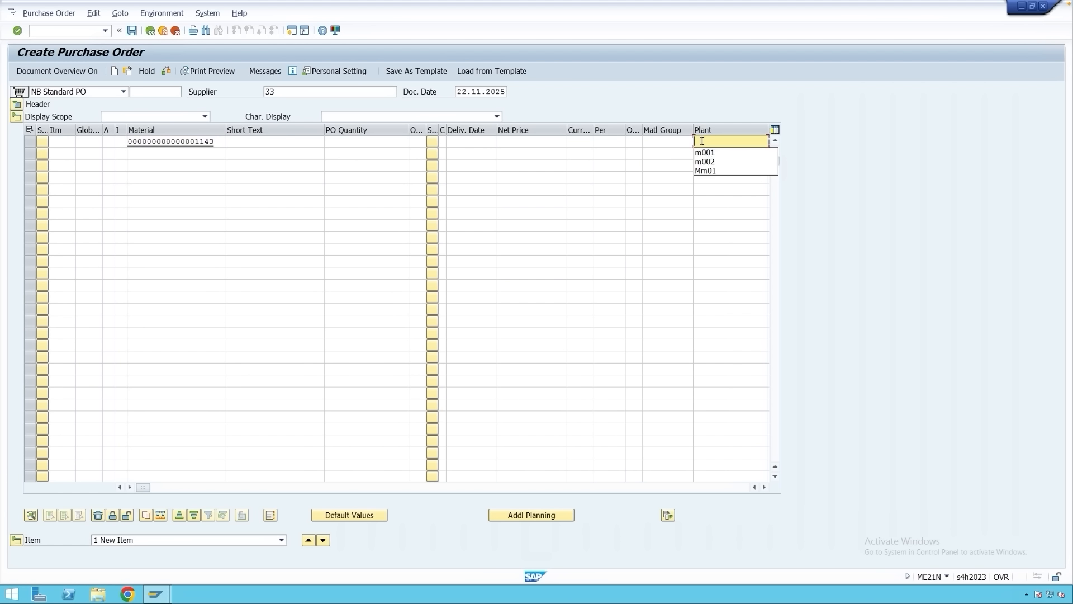
{"action": "left_click", "coordinate": [705, 153]}
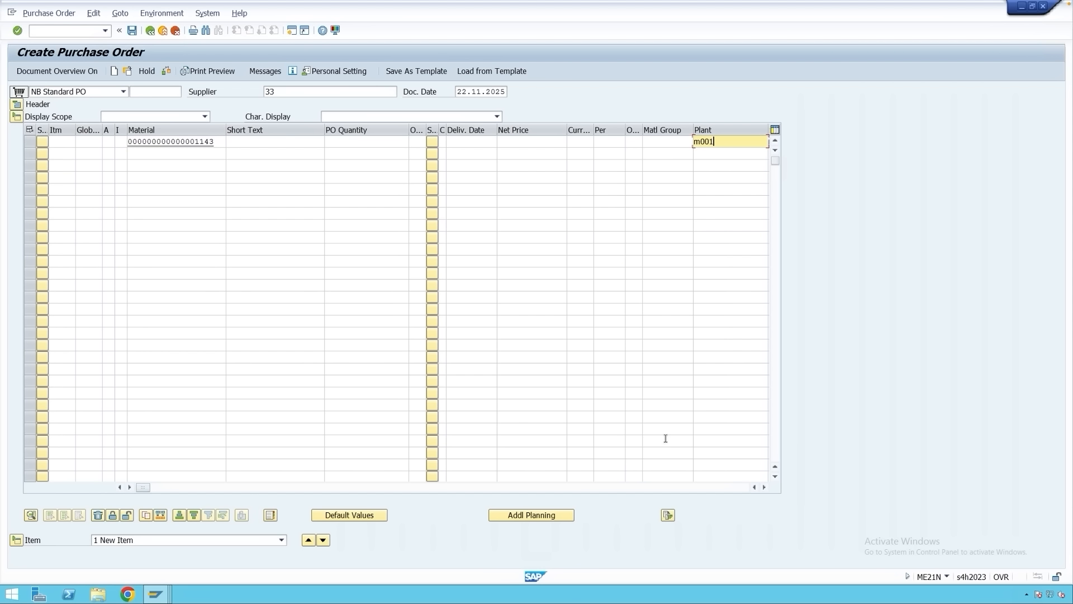
{"action": "key", "text": "Return"}
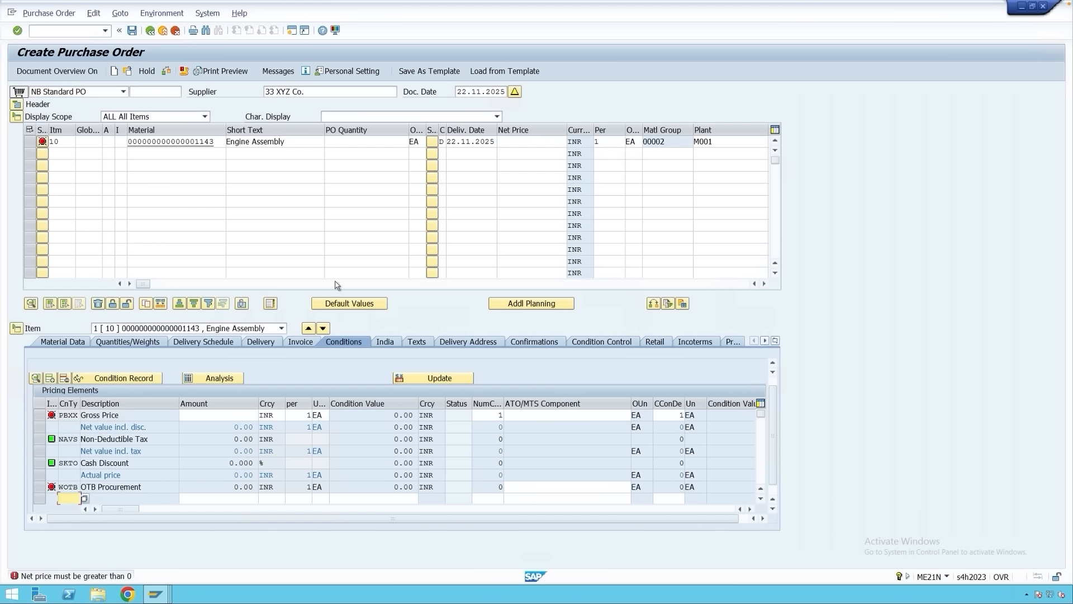
- Set the Engine Assembly item's PO quantity to 10 and its net price to 100 INR
{"action": "left_click", "coordinate": [356, 145]}
{"action": "type", "text": "10"}
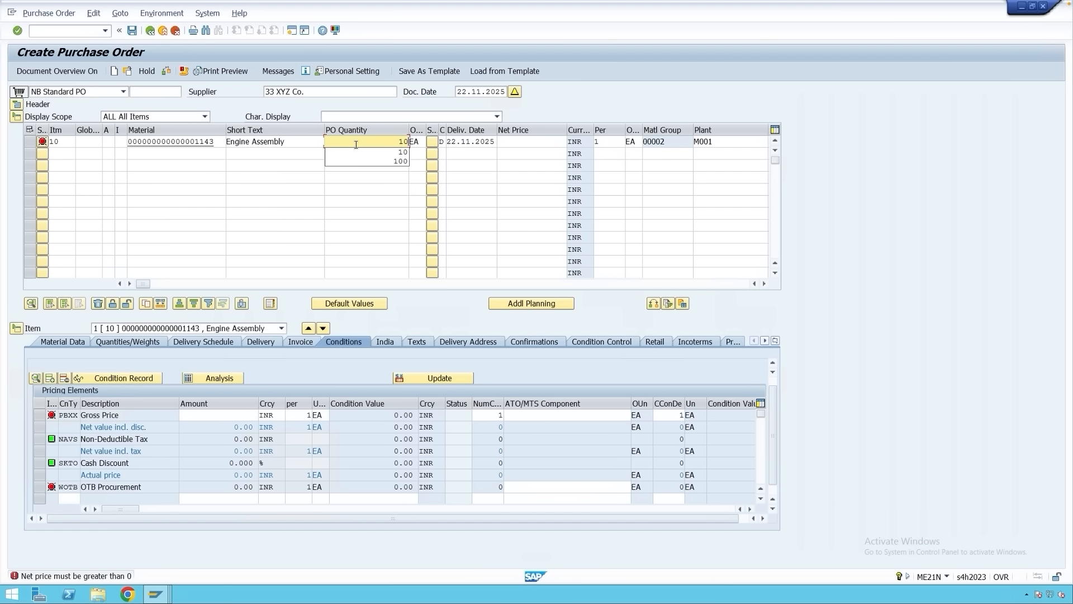
{"action": "left_click", "coordinate": [533, 143]}
{"action": "type", "text": "100"}
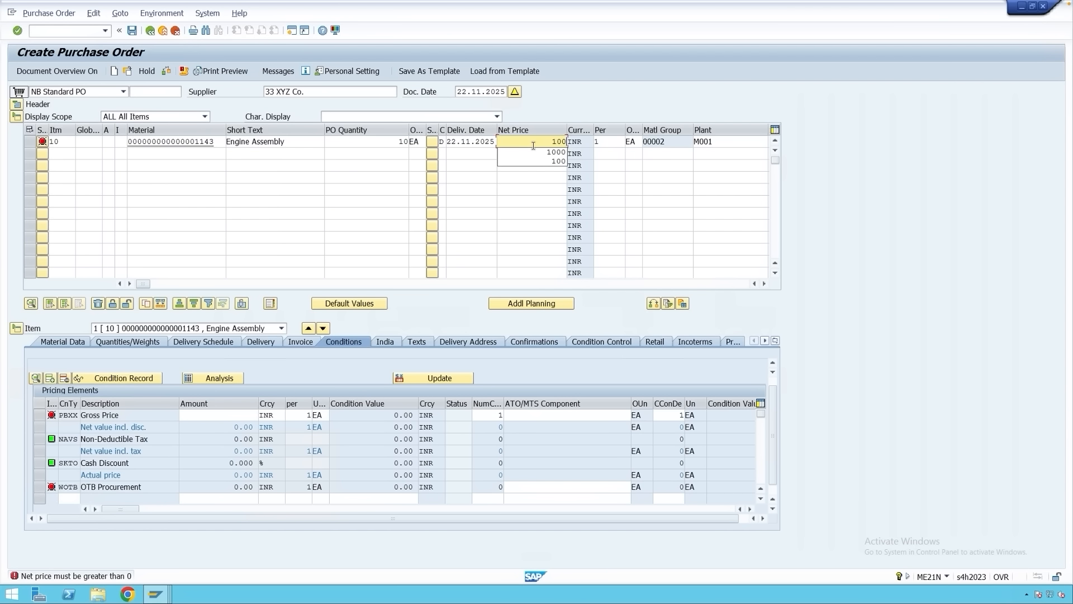
- Enter storage location 0001 for the item and open its delivery details to check the valuation type
{"action": "left_click_drag", "start_coordinate": [147, 284], "coordinate": [193, 287]}
{"action": "left_click", "coordinate": [673, 144]}
{"action": "type", "text": "0001"}
{"action": "key", "text": "Return"}
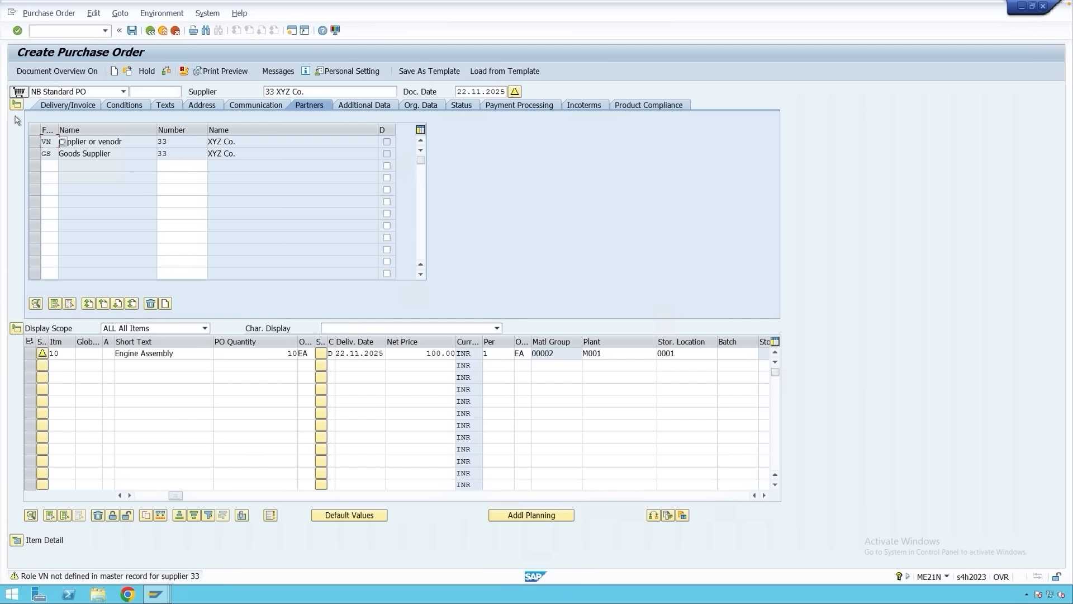
{"action": "left_click", "coordinate": [16, 541]}
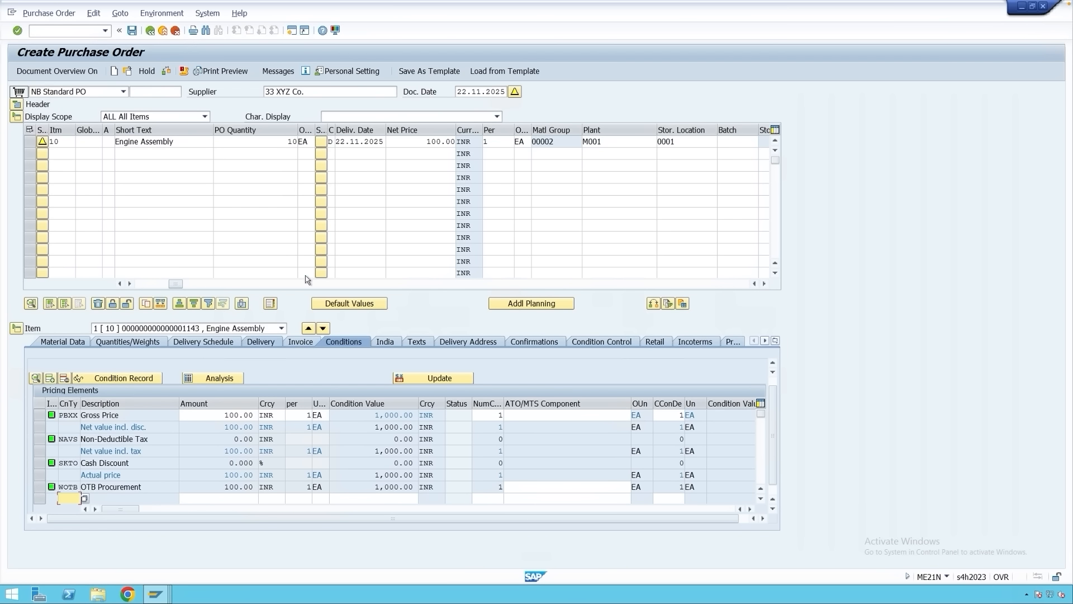
{"action": "left_click", "coordinate": [267, 344]}
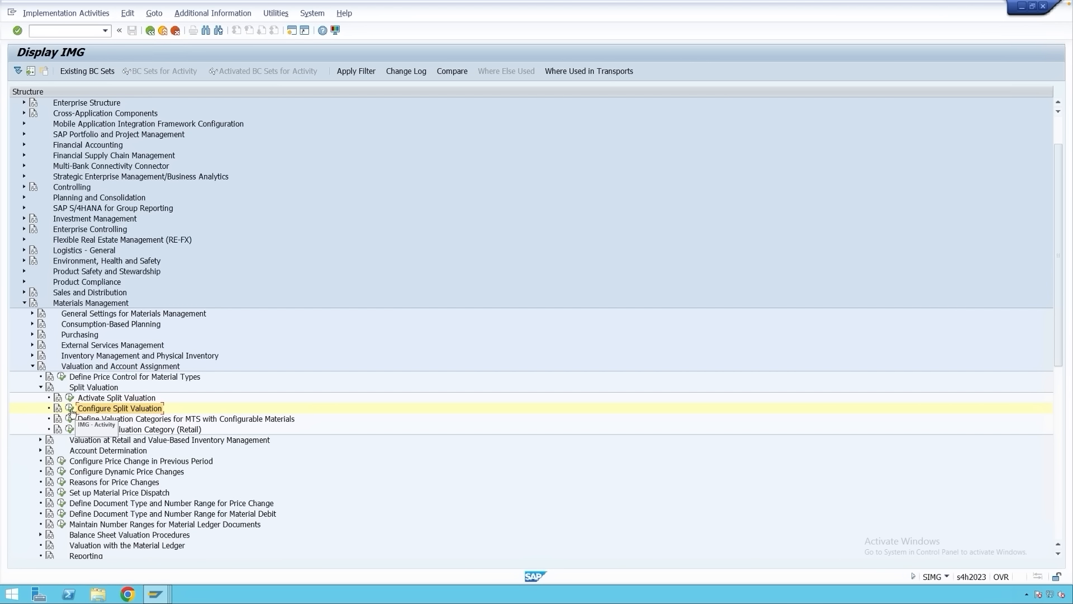
- In the Configure Split Valuation activity, make the external procurement default valuation type mandatory for plant M001's local category P
{"action": "left_click", "coordinate": [73, 413]}
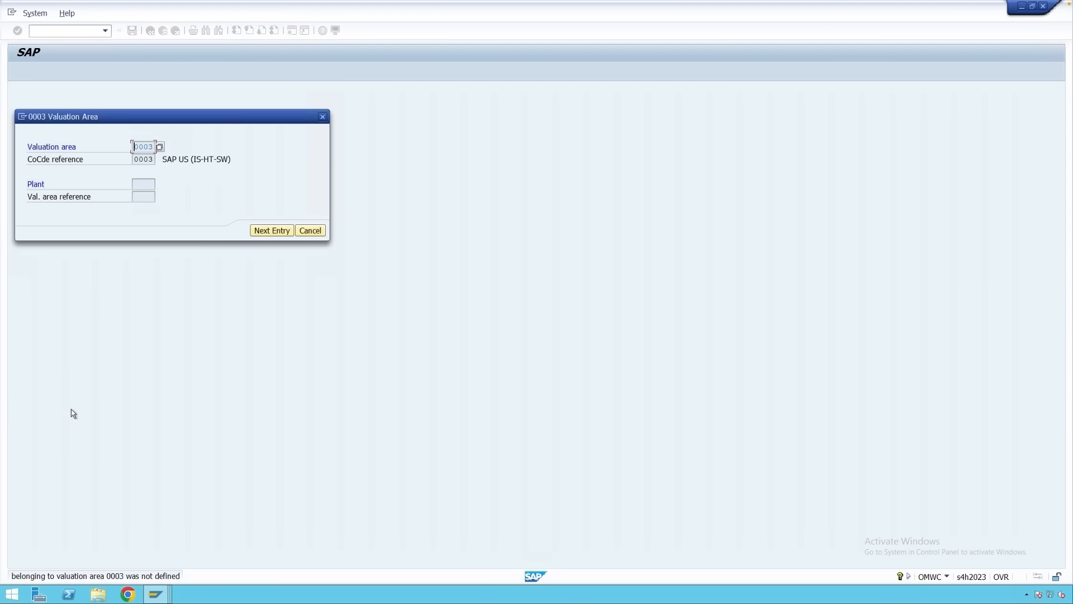
{"action": "left_click", "coordinate": [310, 231]}
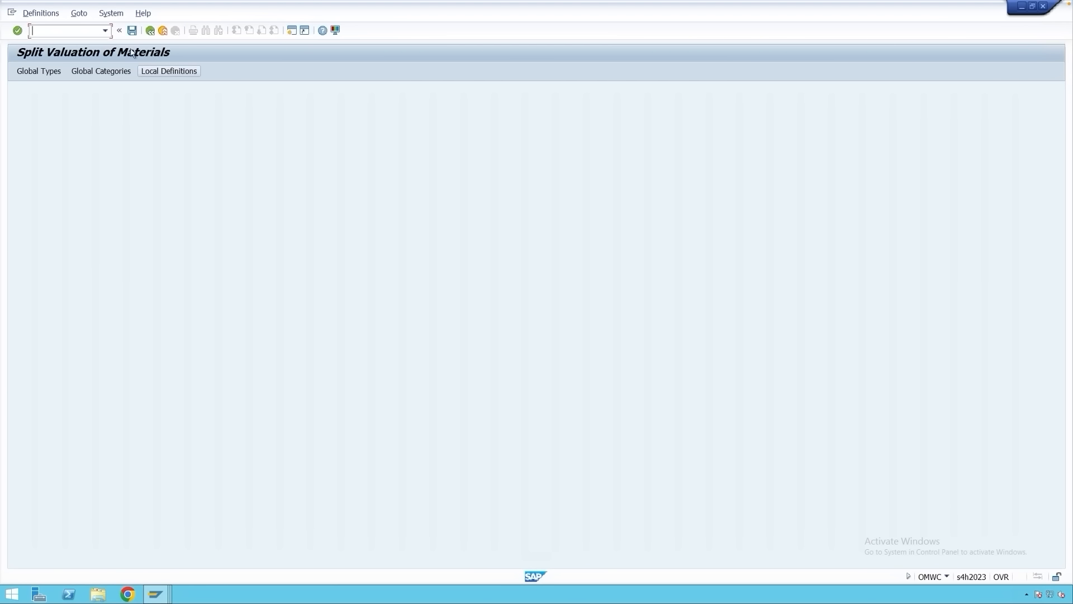
{"action": "left_click", "coordinate": [197, 72]}
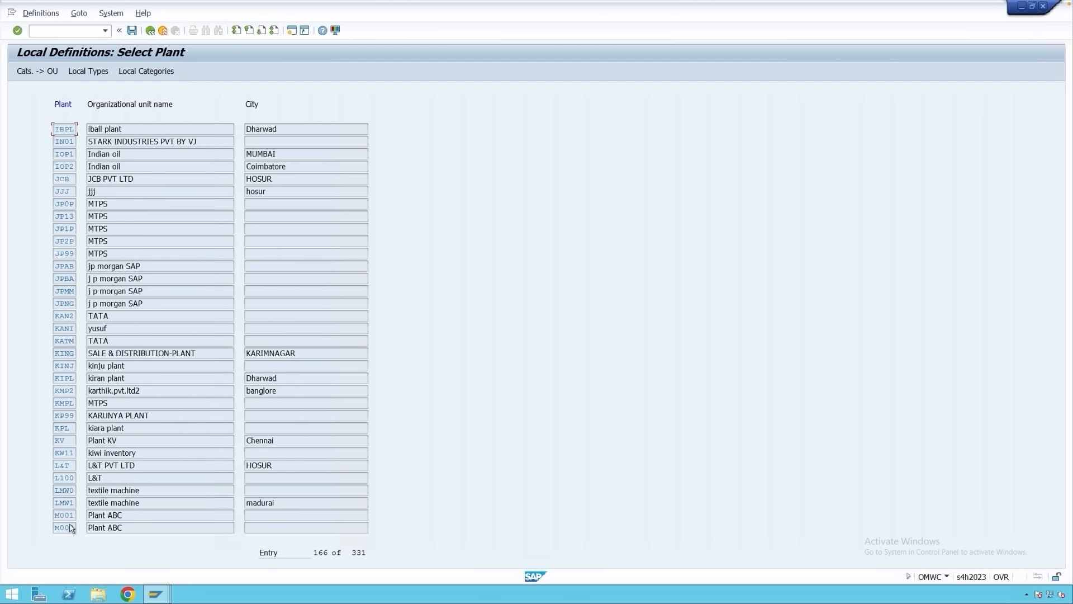
{"action": "left_click", "coordinate": [70, 515]}
{"action": "left_click", "coordinate": [134, 71]}
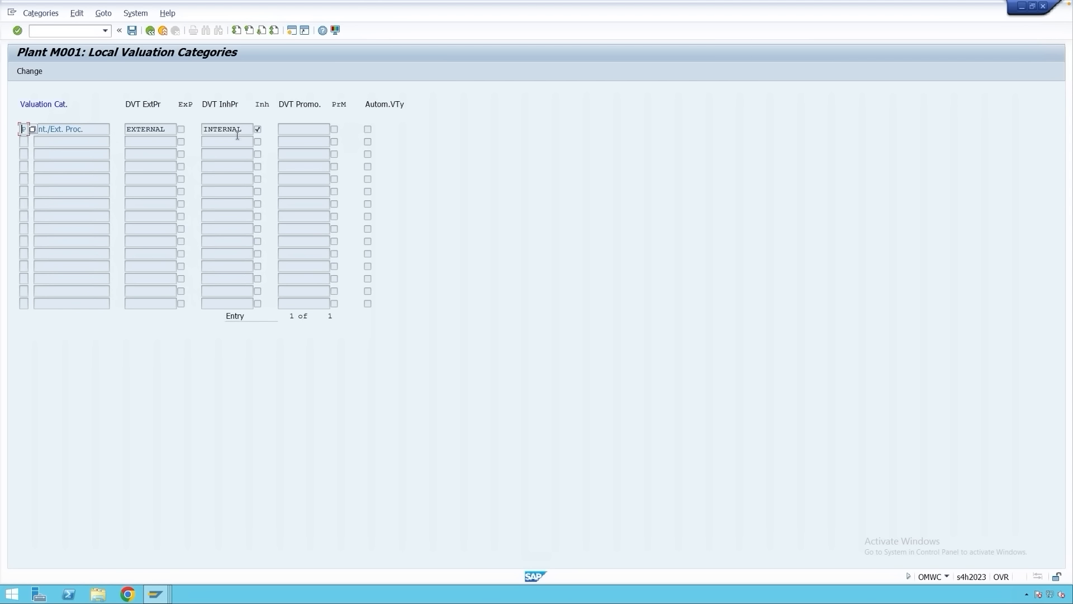
{"action": "left_click", "coordinate": [181, 130]}
{"action": "left_click", "coordinate": [31, 72]}
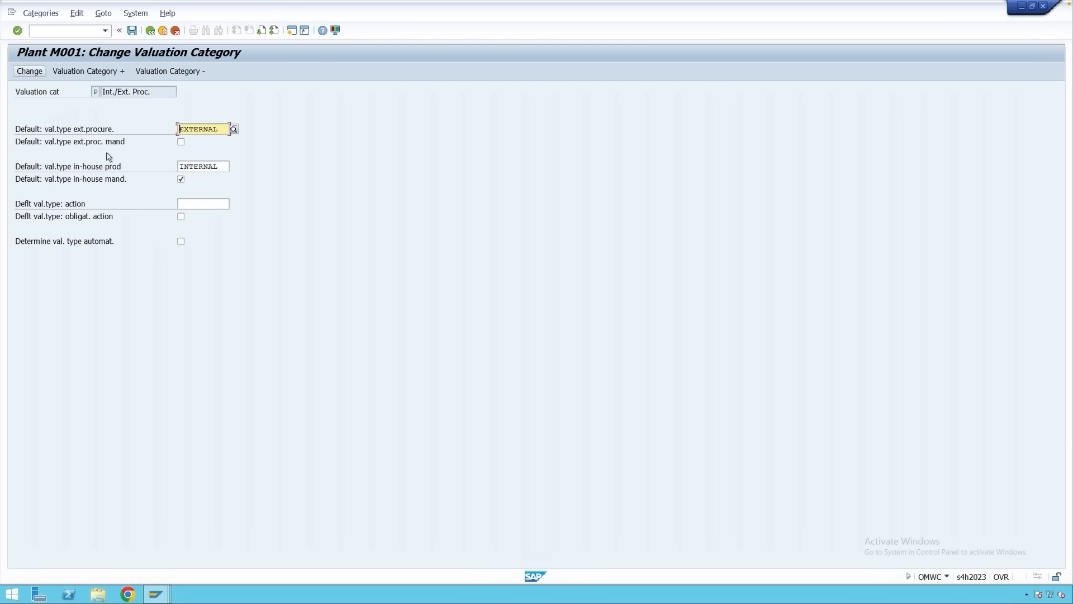
{"action": "left_click", "coordinate": [181, 142]}
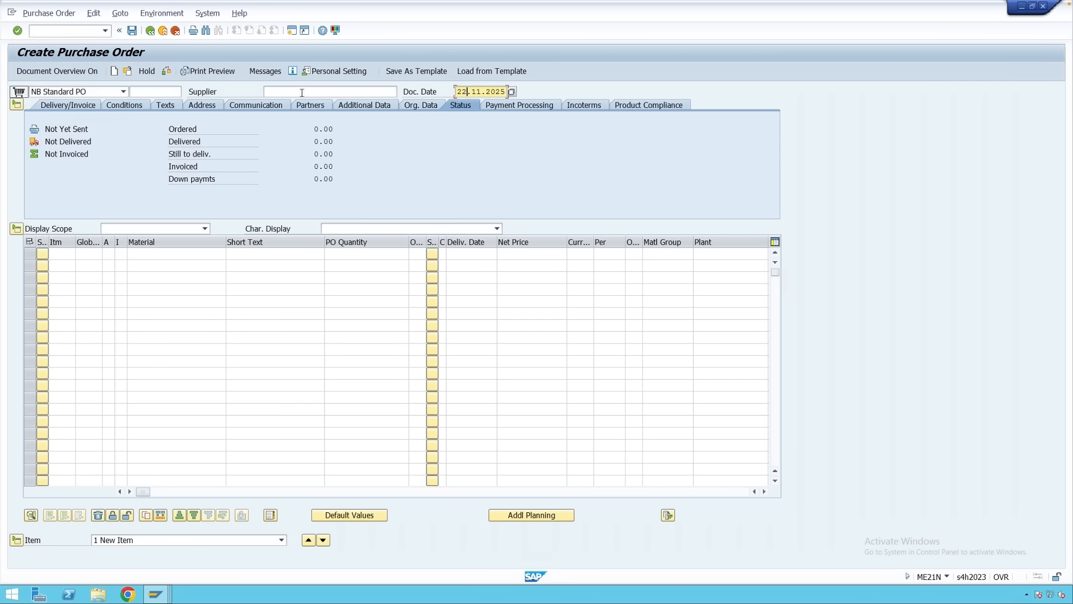
- Enter supplier 33 in the new purchase order and add material 1143 with quantity 10 for plant M001
{"action": "left_click", "coordinate": [302, 93]}
{"action": "type", "text": "33"}
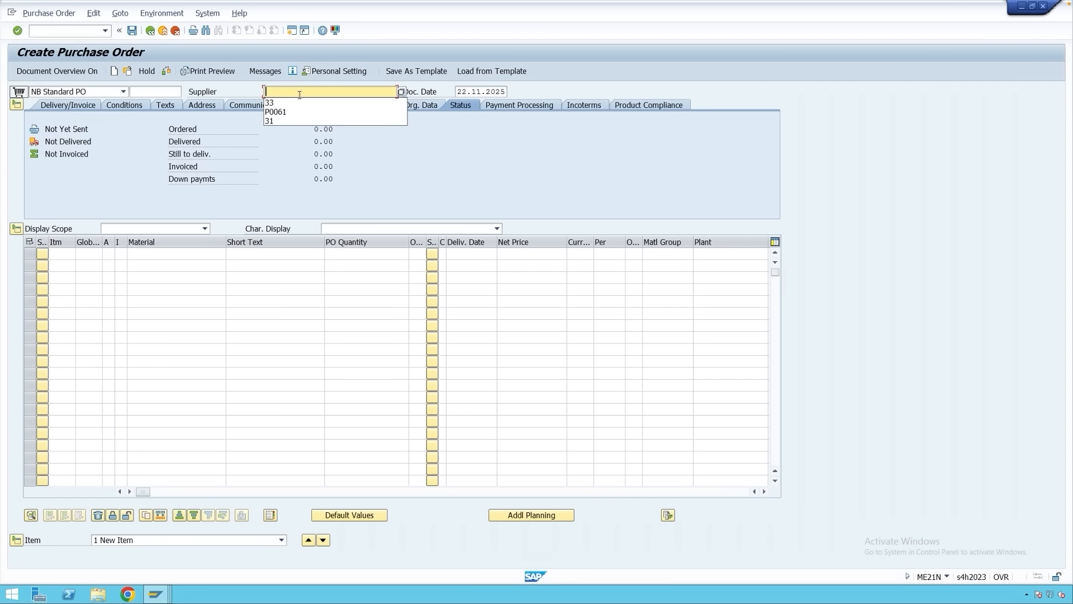
{"action": "left_click", "coordinate": [175, 254]}
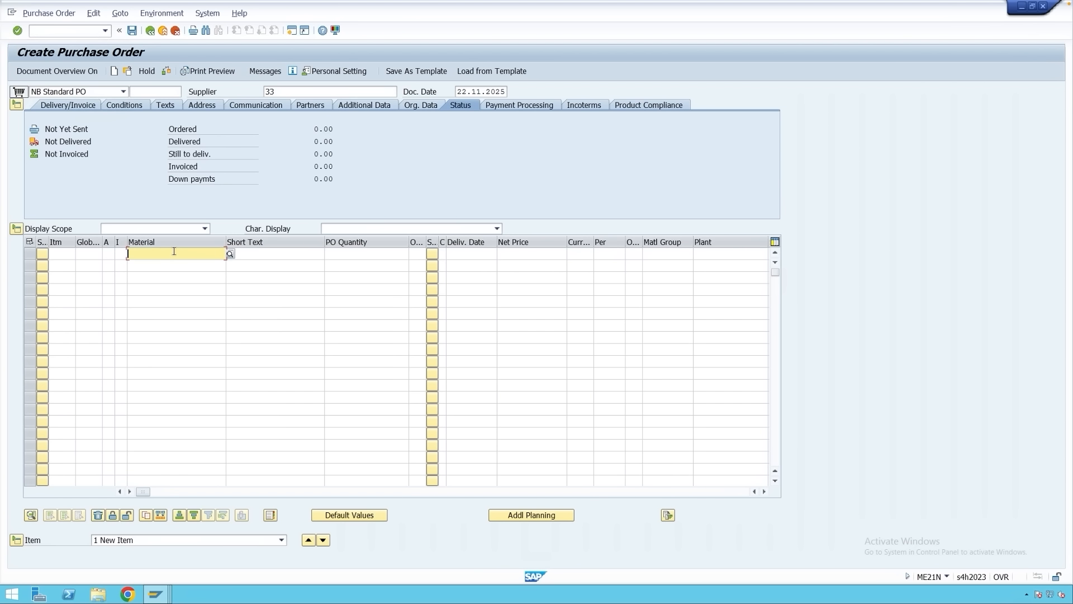
{"action": "left_click", "coordinate": [174, 264]}
{"action": "left_click", "coordinate": [377, 253]}
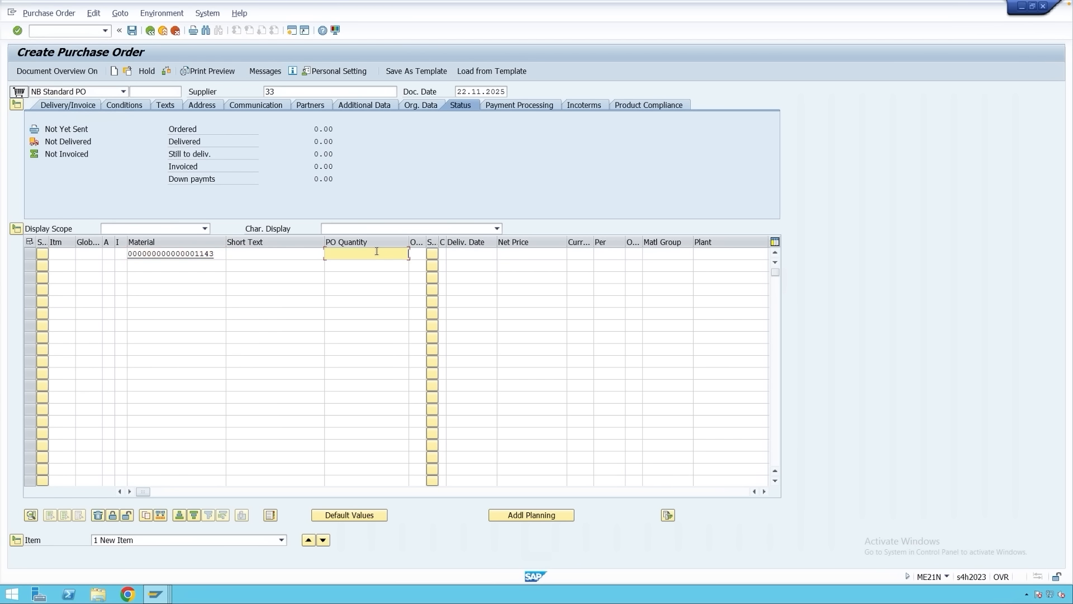
{"action": "type", "text": "10"}
{"action": "left_click", "coordinate": [706, 254]}
{"action": "type", "text": "m001"}
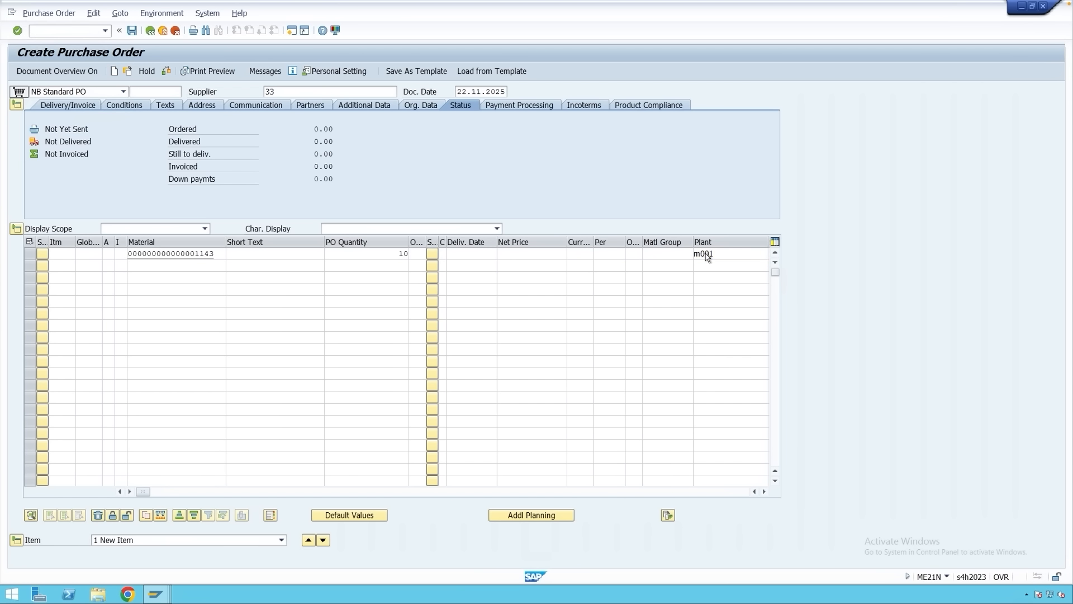
{"action": "key", "text": "Return"}
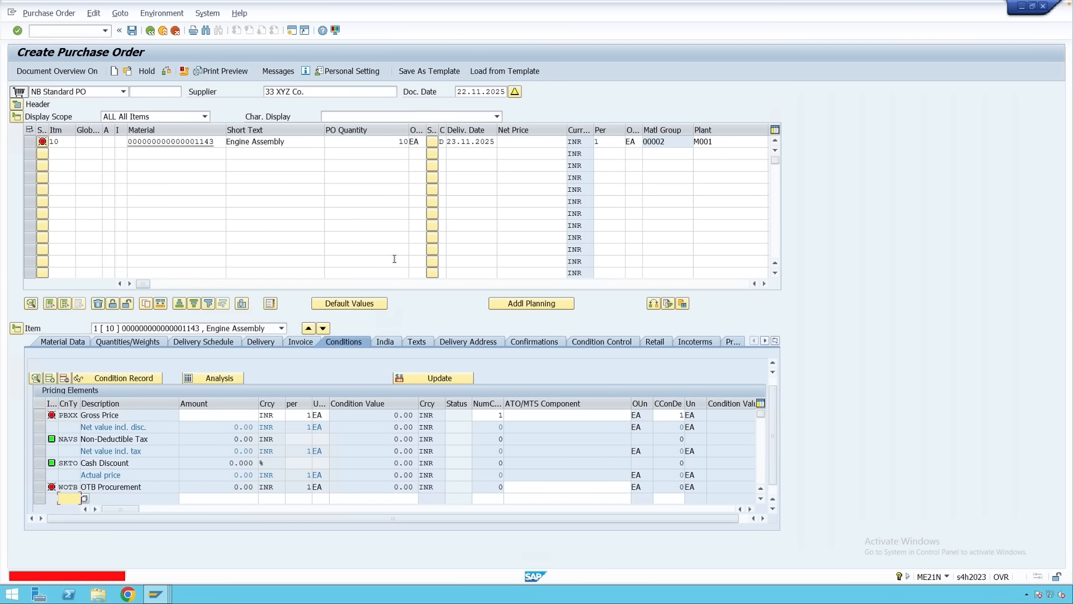
- Set the Engine Assembly item's net price to 120 INR
{"action": "left_click", "coordinate": [541, 144]}
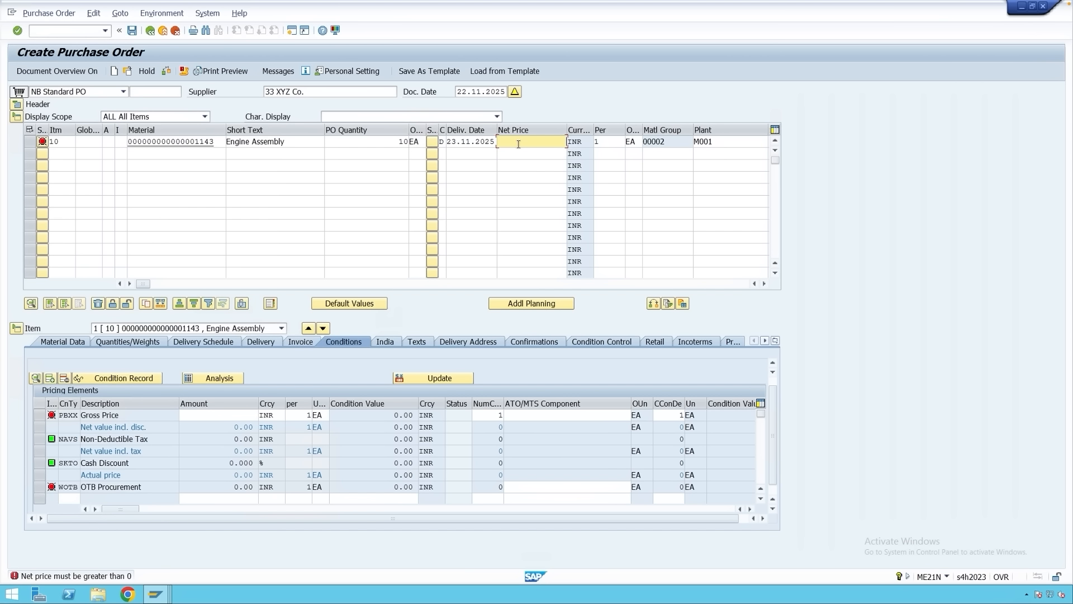
{"action": "type", "text": "120"}
{"action": "key", "text": "Return"}
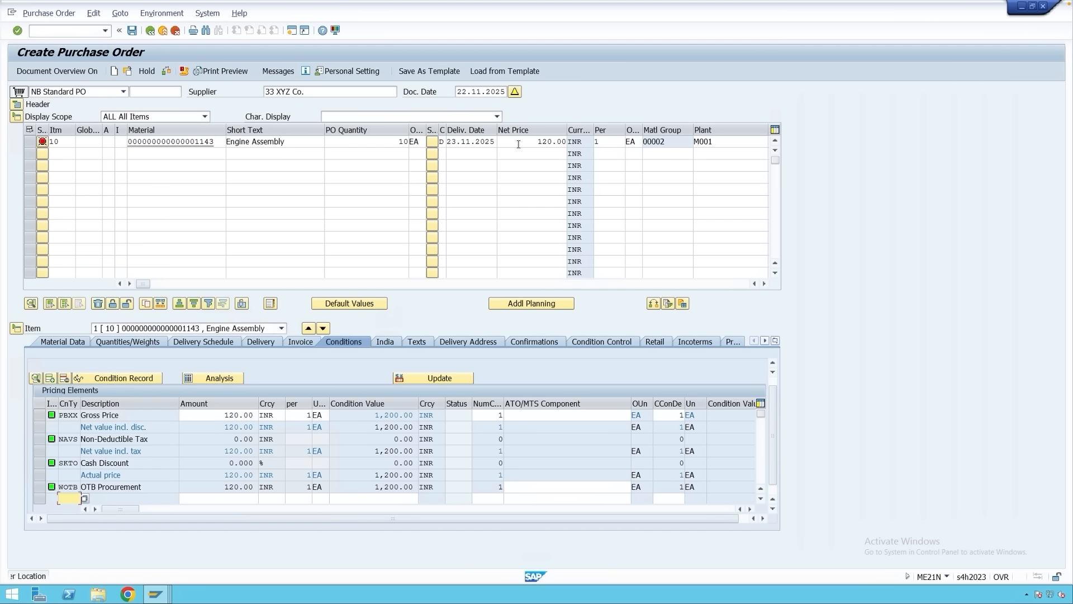
- Assign storage location 0001 to the item and check its valuation type in the delivery details
{"action": "left_click", "coordinate": [764, 284]}
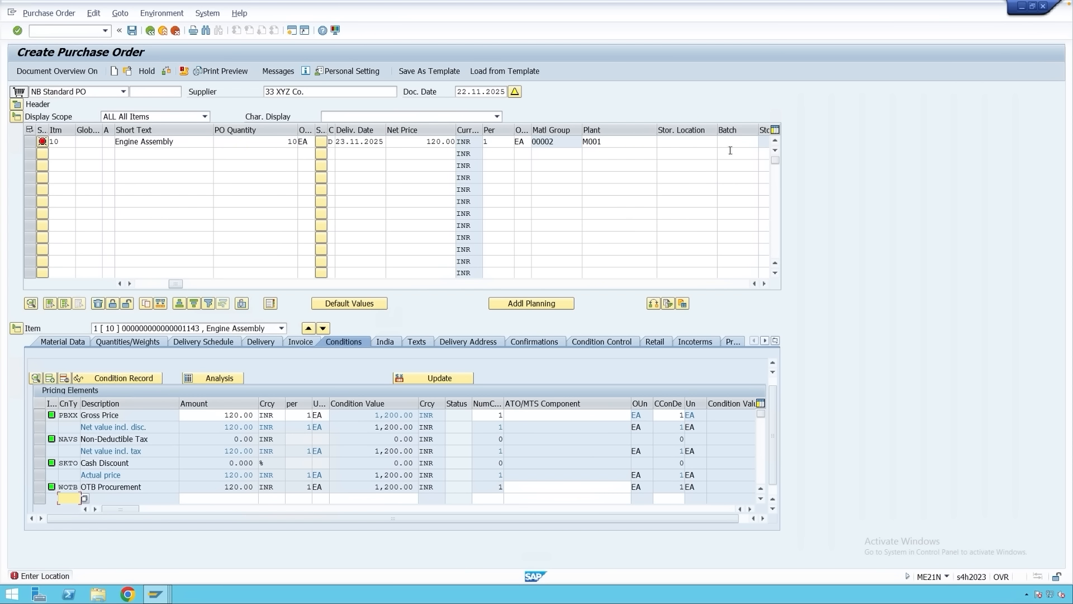
{"action": "left_click", "coordinate": [669, 144]}
{"action": "type", "text": "000"}
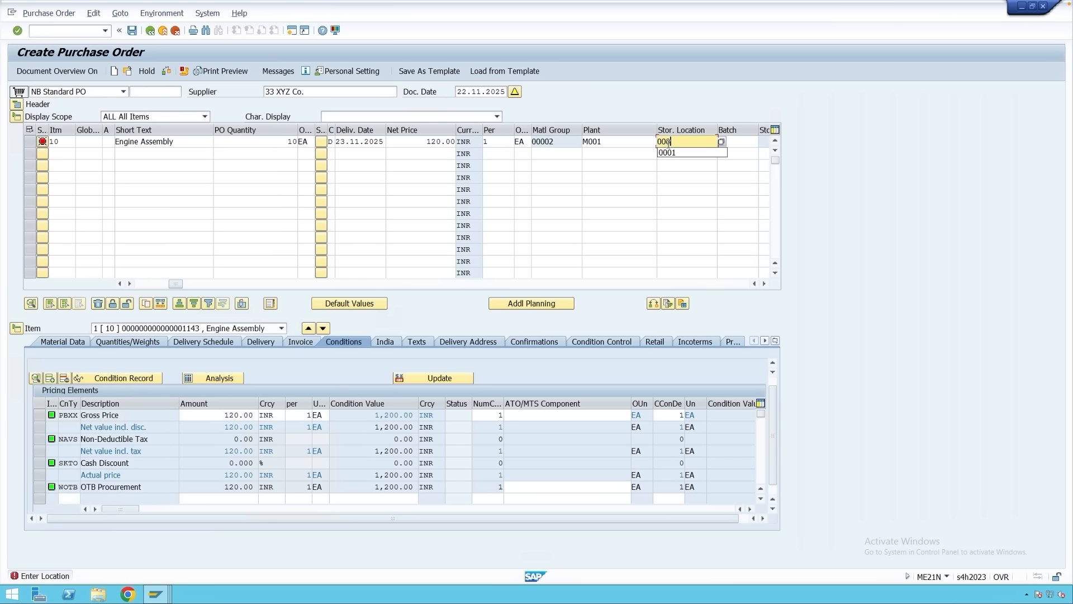
{"action": "type", "text": "1"}
{"action": "key", "text": "Return"}
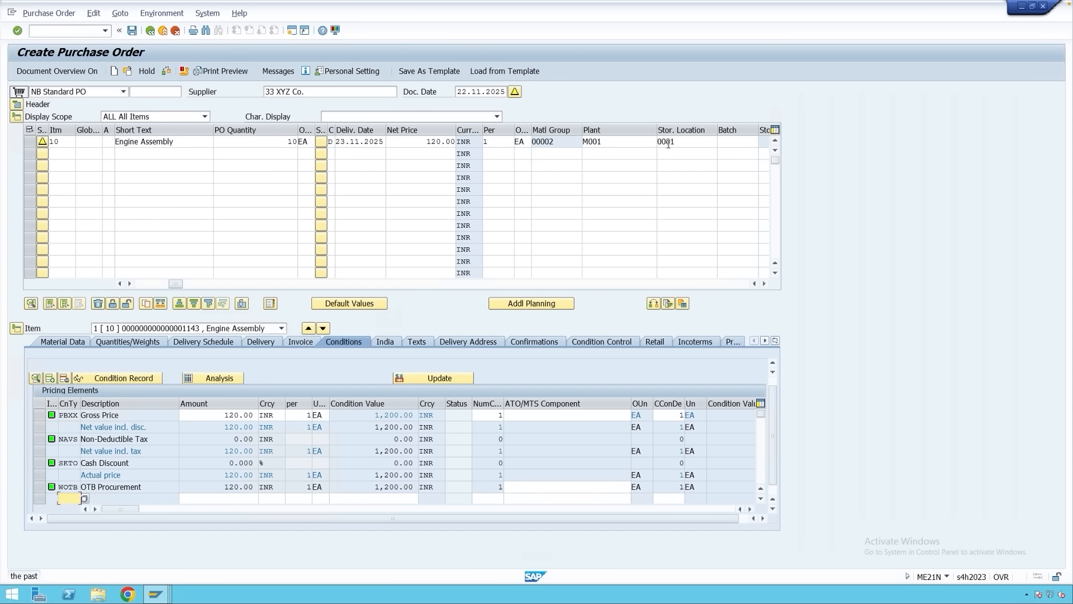
{"action": "left_click", "coordinate": [259, 342]}
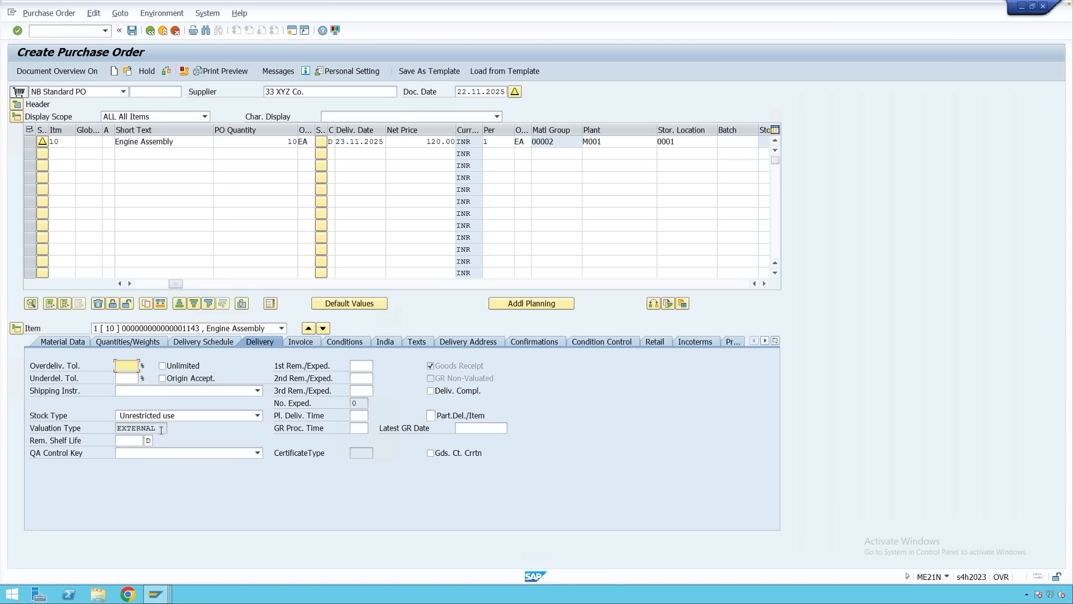
- Save the purchase order despite the system messages and open the details of the creation message
{"action": "left_click", "coordinate": [132, 32]}
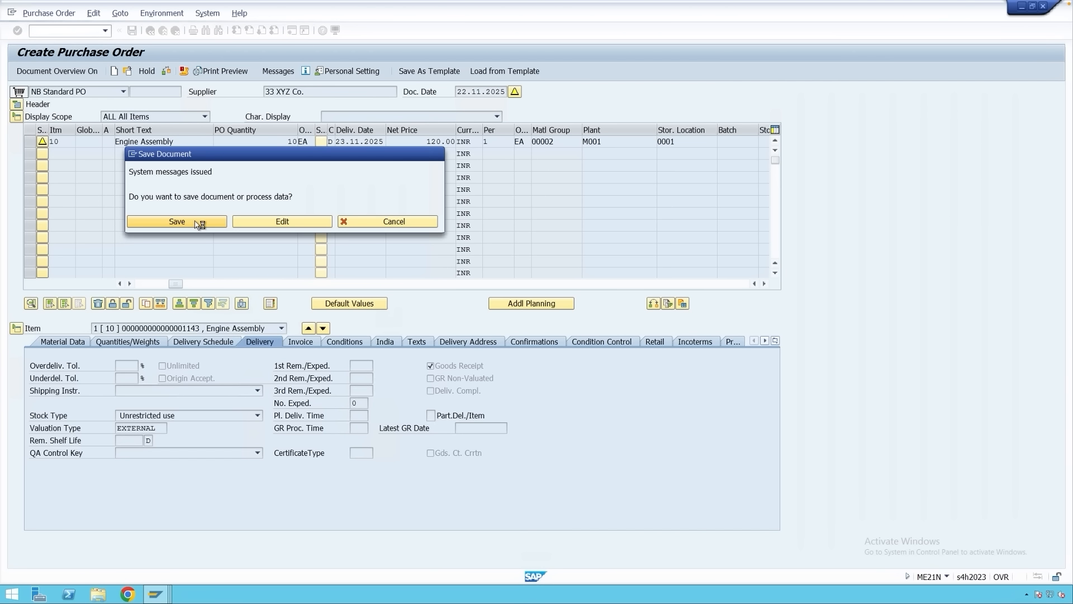
{"action": "left_click", "coordinate": [203, 223]}
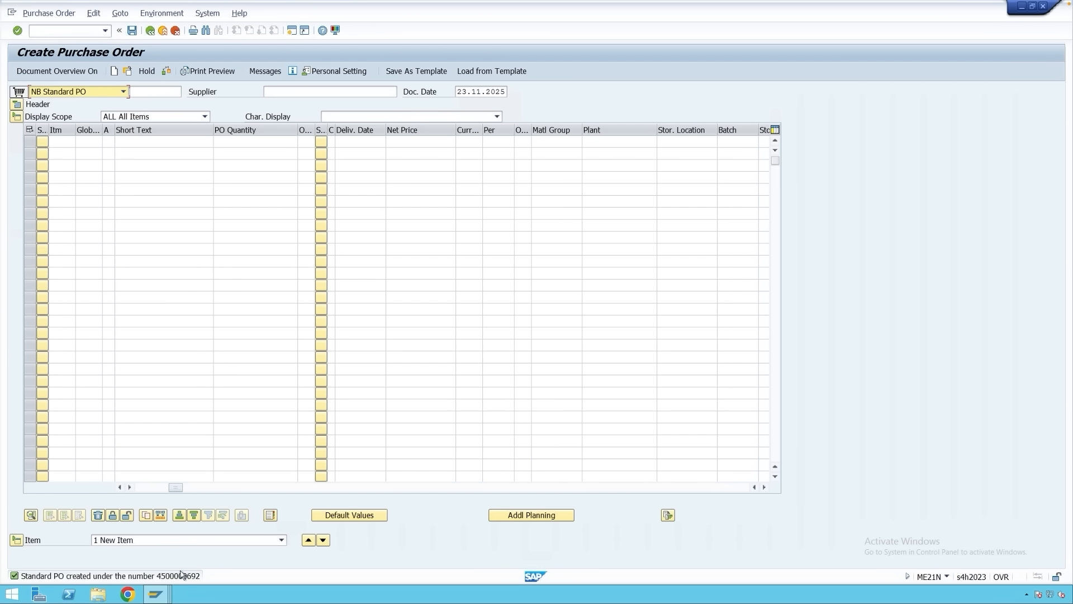
{"action": "double_click", "coordinate": [183, 577]}
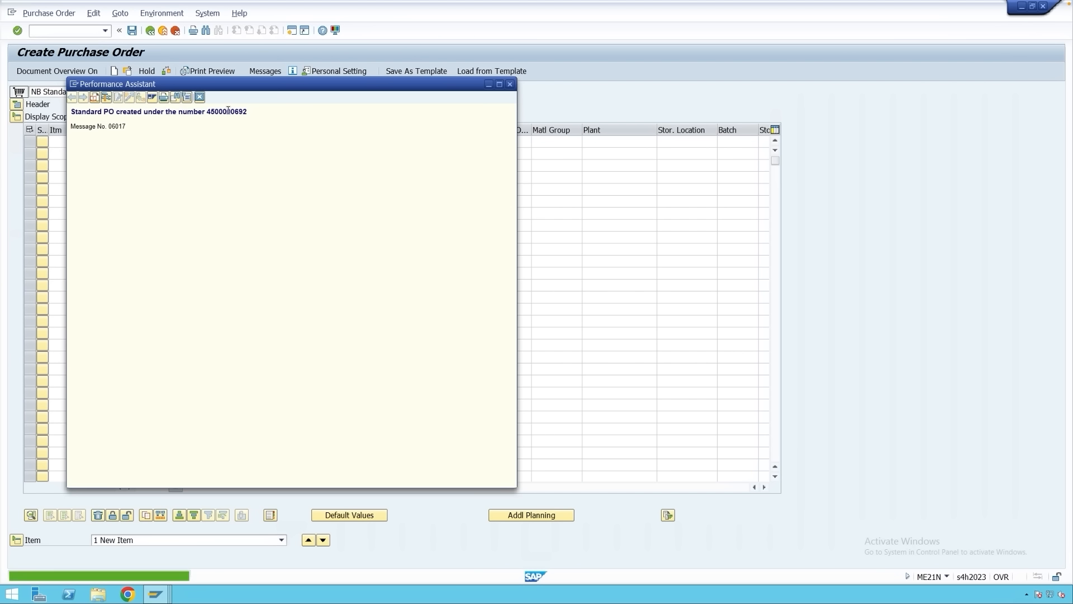
- Copy the new purchase order's number from the message details and open transaction MIGO
{"action": "double_click", "coordinate": [230, 112]}
{"action": "key", "text": "ctrl+c"}
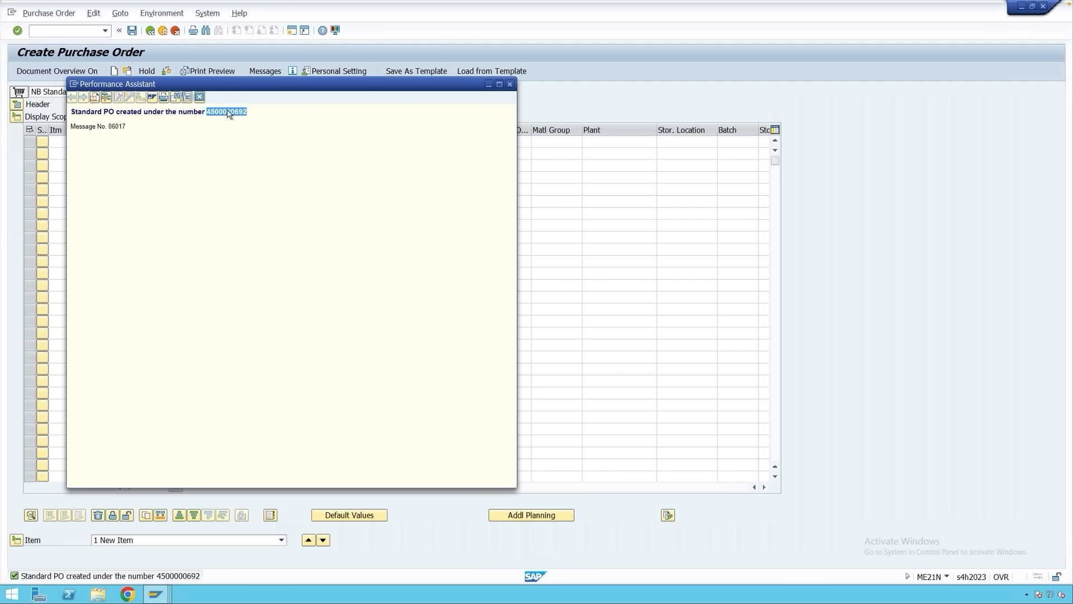
{"action": "left_click", "coordinate": [200, 97]}
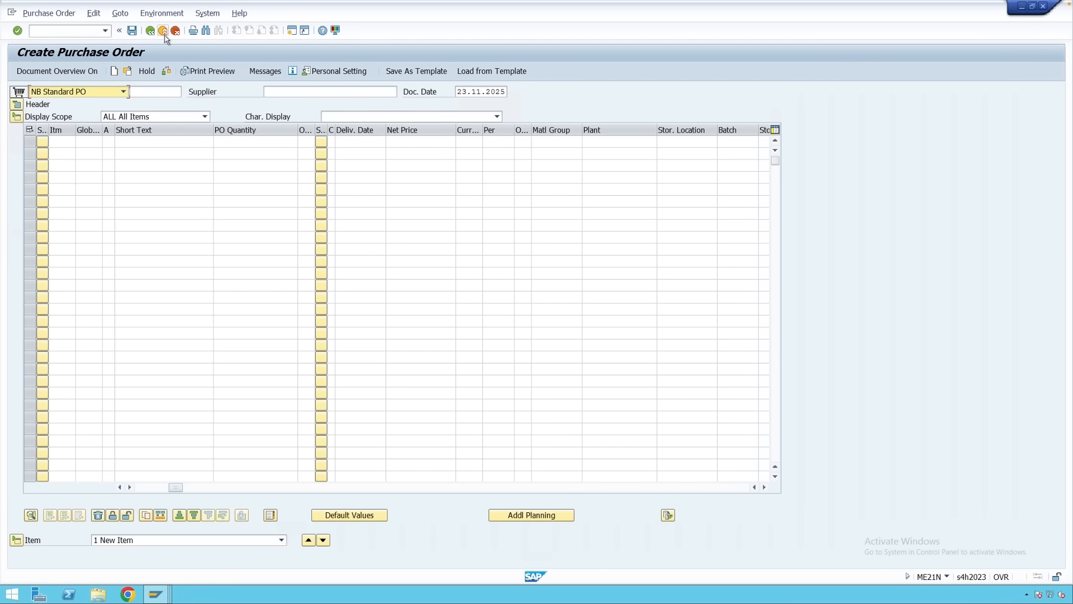
{"action": "left_click", "coordinate": [163, 32]}
{"action": "type", "text": "migo"}
{"action": "key", "text": "Return"}
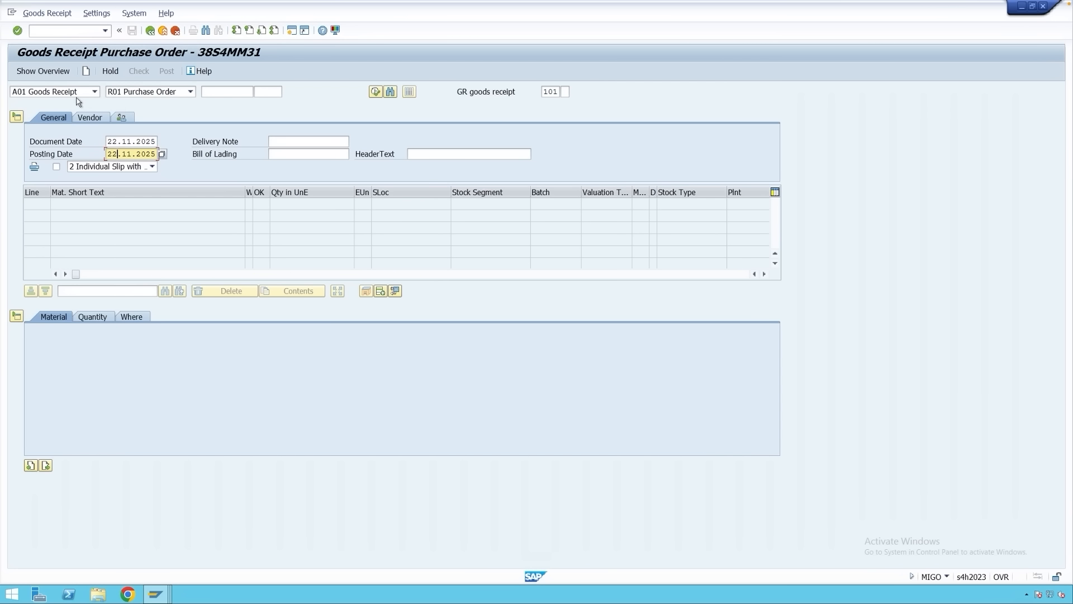
- Load the copied purchase order into the goods receipt and post it with the Engine Assembly item marked OK
{"action": "left_click", "coordinate": [226, 92]}
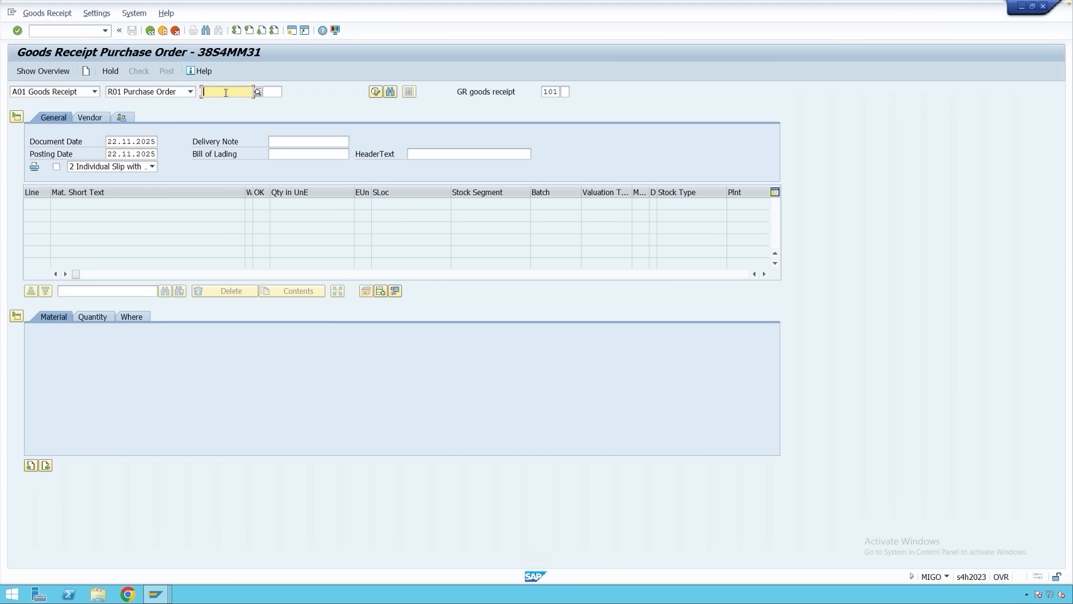
{"action": "key", "text": "ctrl+v"}
{"action": "key", "text": "Return"}
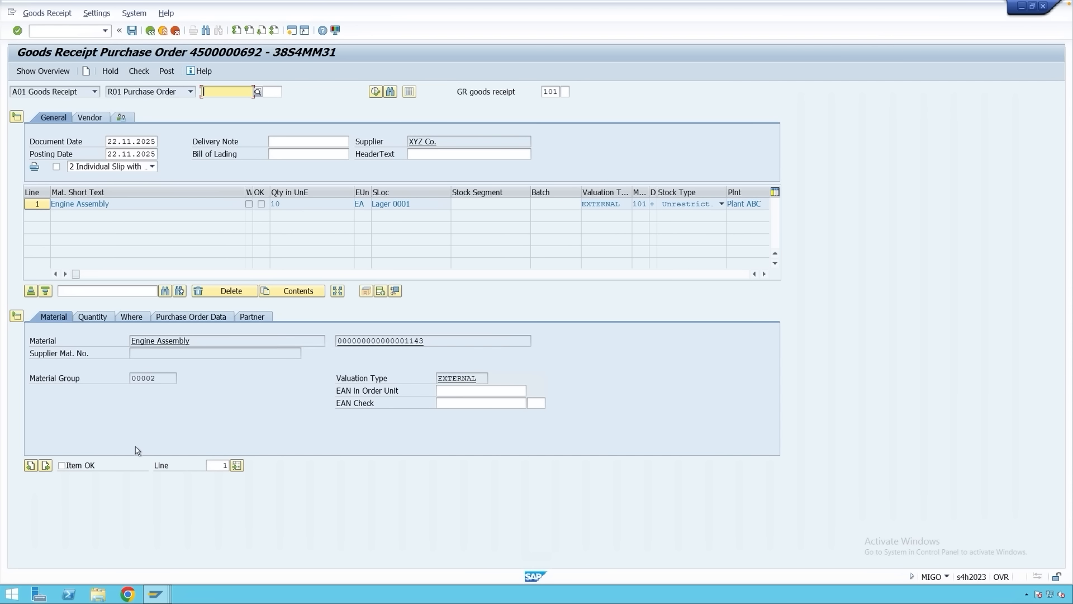
{"action": "left_click", "coordinate": [87, 467]}
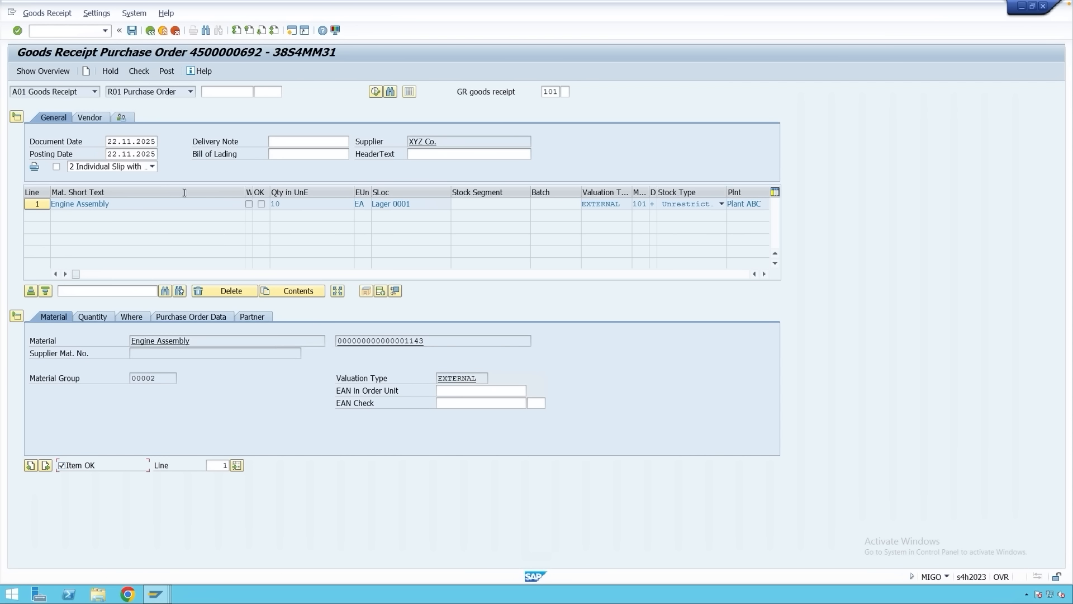
{"action": "left_click", "coordinate": [166, 72]}
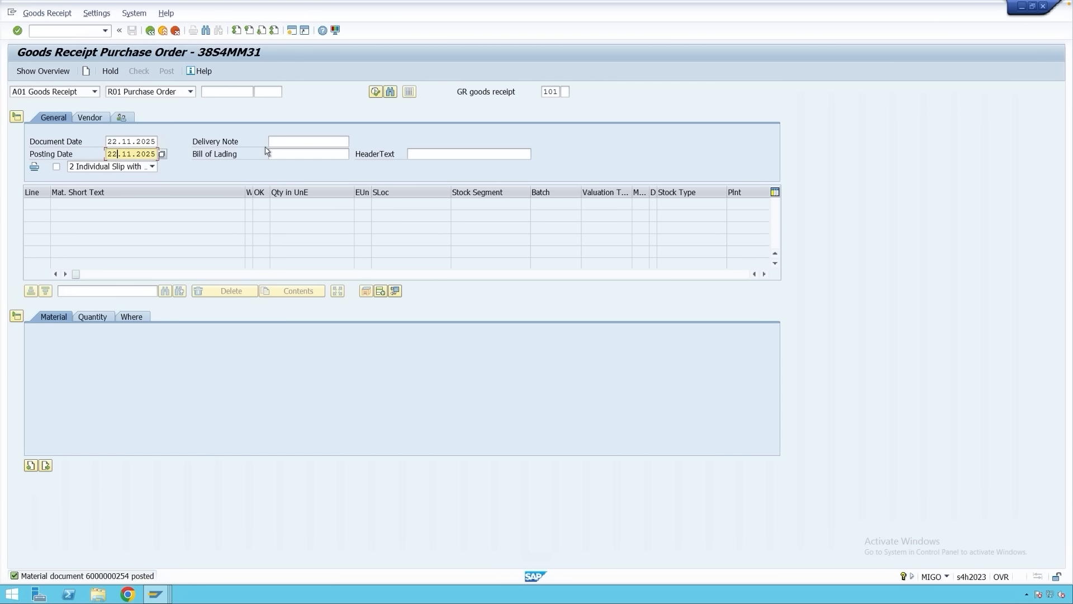
- Display the posted material document and open its accounting document from the FI documents
{"action": "left_click", "coordinate": [53, 92]}
{"action": "left_click", "coordinate": [54, 131]}
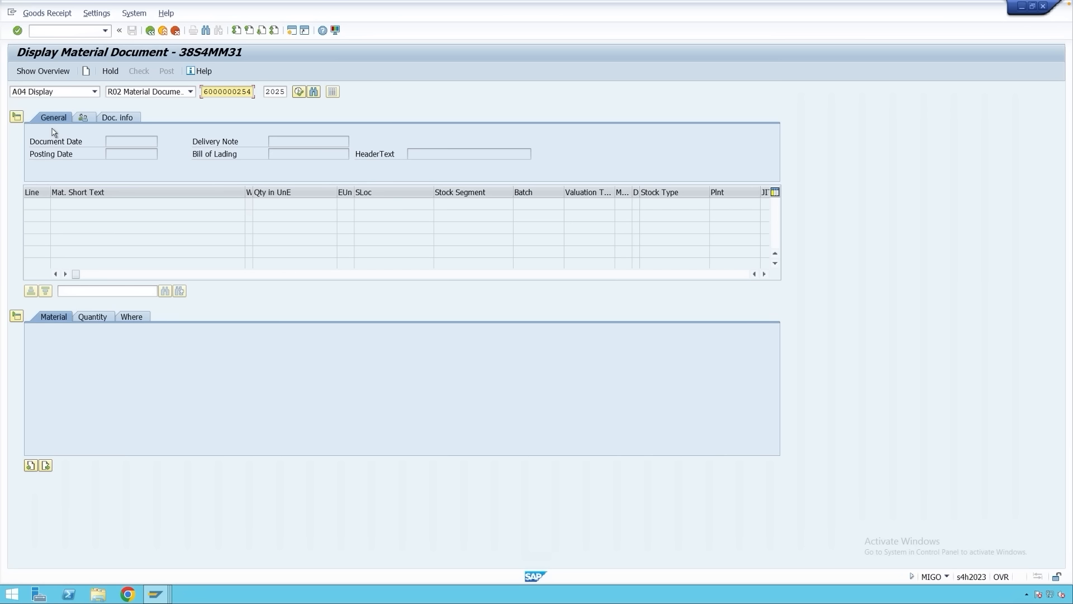
{"action": "key", "text": "Return"}
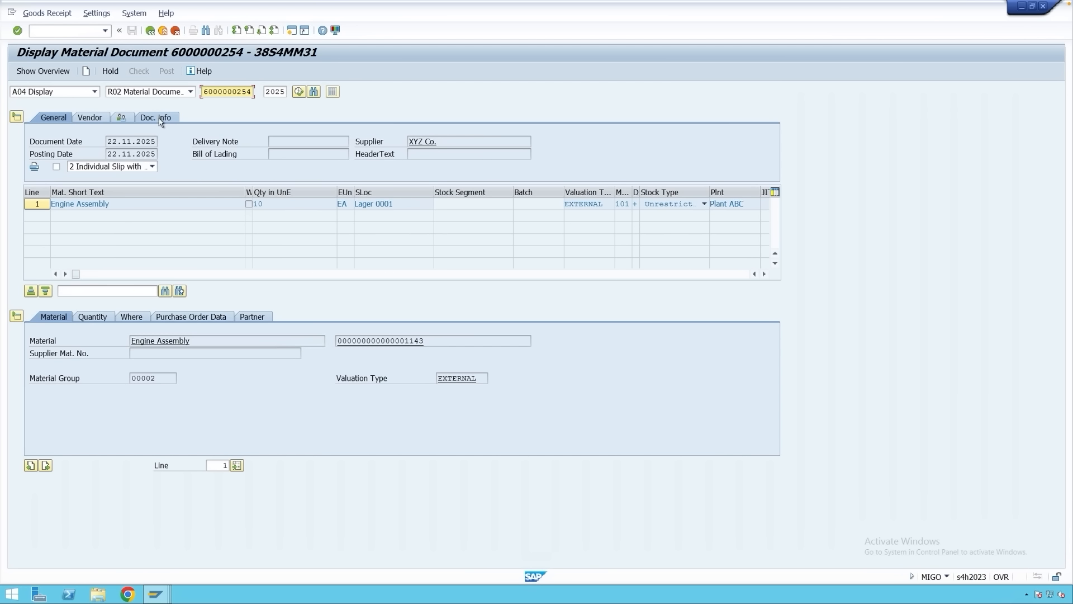
{"action": "left_click", "coordinate": [159, 119]}
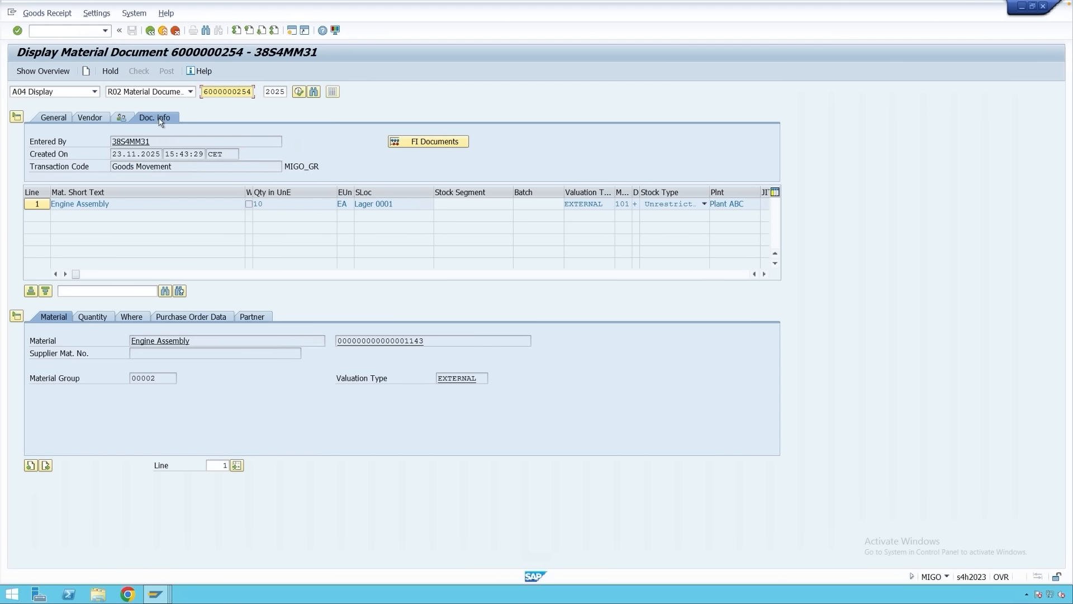
{"action": "left_click", "coordinate": [426, 145]}
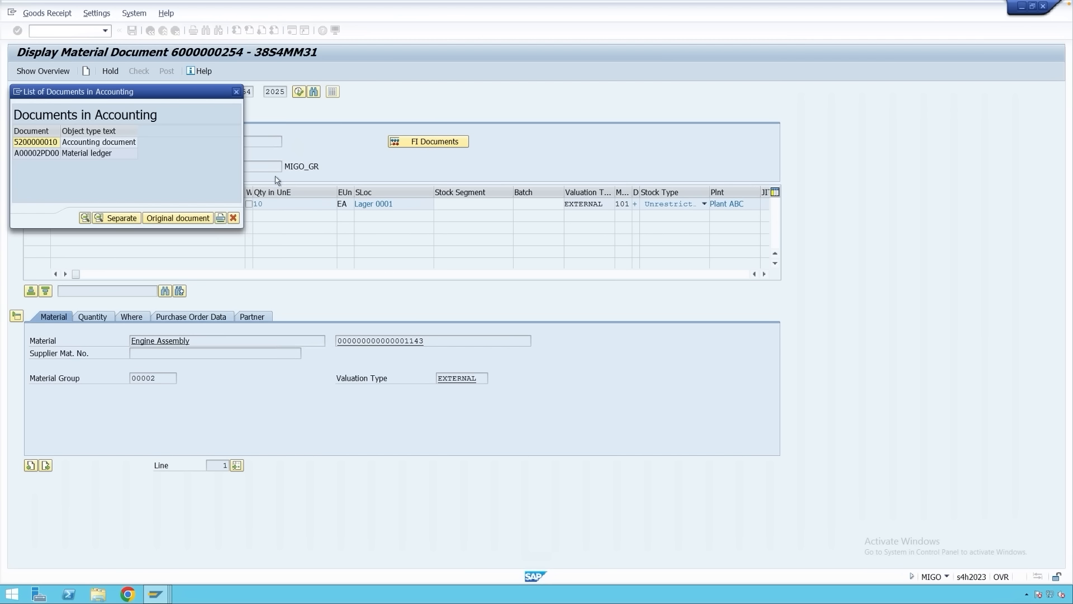
{"action": "double_click", "coordinate": [88, 147]}
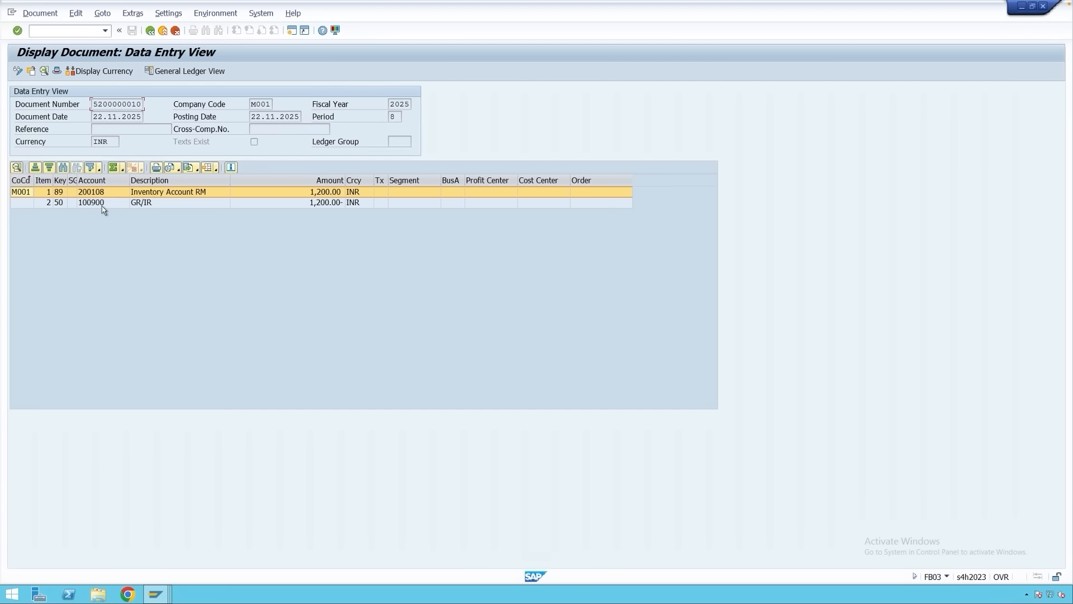
- In a new session, display material 1143 in MM03 with view Accounting 1, plant M001 and valuation type EXTERNAL to check its valuation class
{"action": "left_click", "coordinate": [290, 33]}
{"action": "type", "text": "mm03"}
{"action": "key", "text": "Return"}
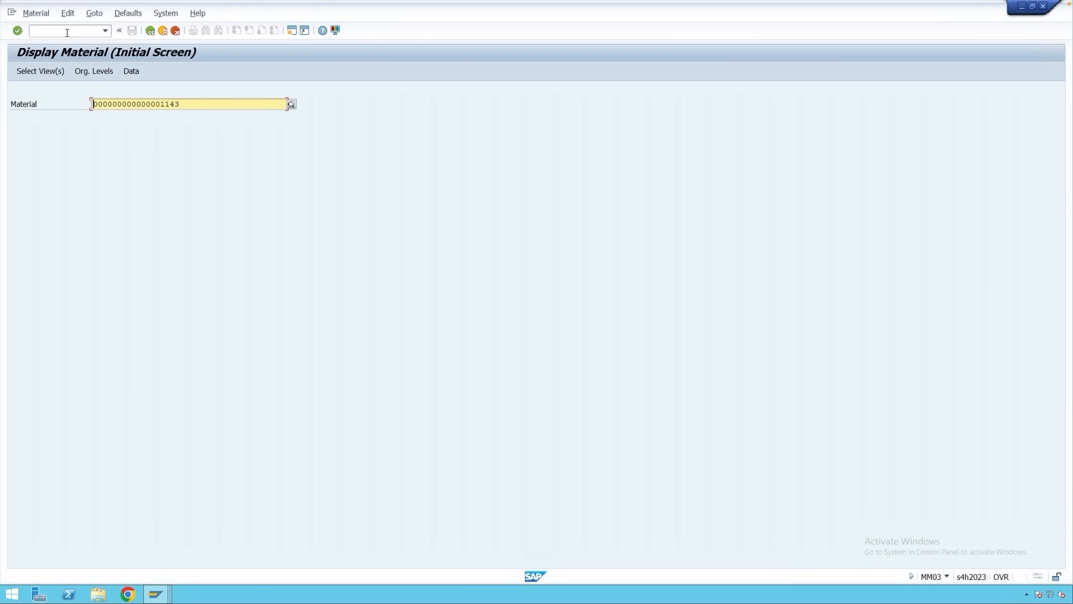
{"action": "key", "text": "Return"}
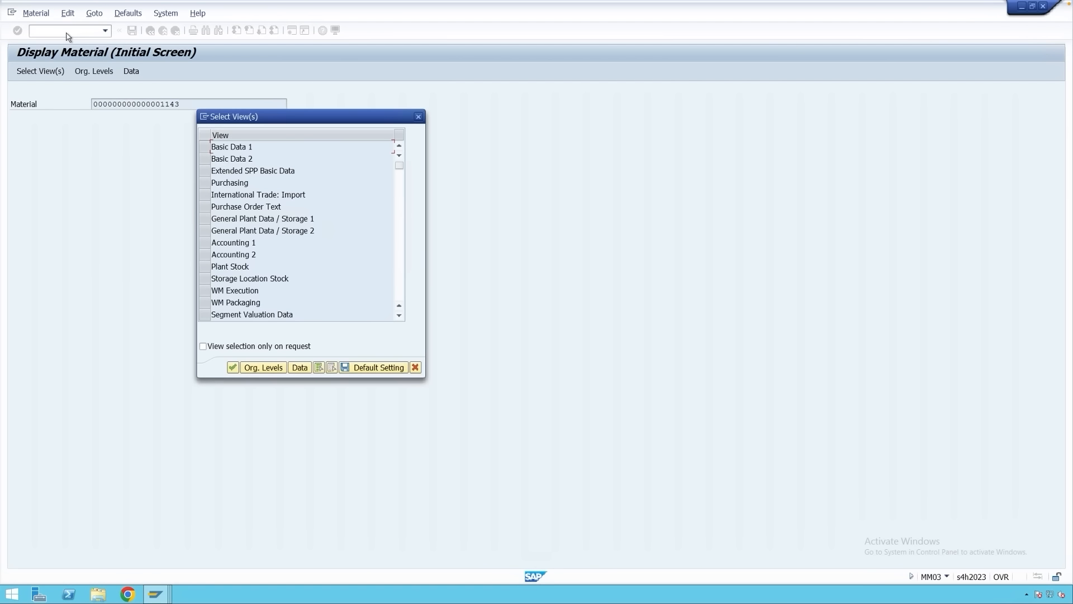
{"action": "left_click", "coordinate": [203, 245]}
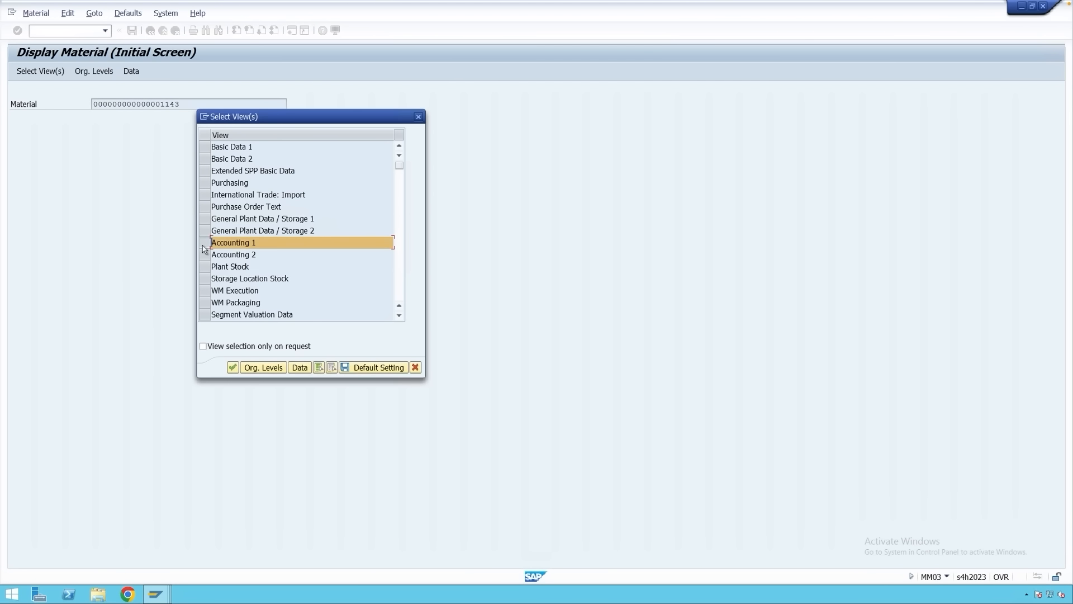
{"action": "key", "text": "Return"}
{"action": "type", "text": "m001"}
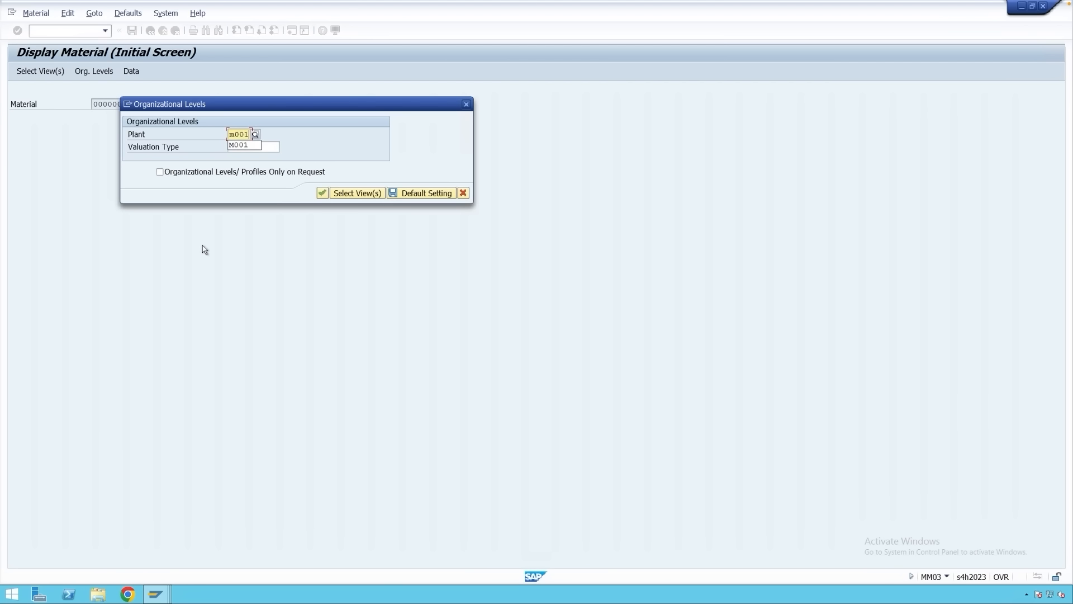
{"action": "key", "text": "Tab"}
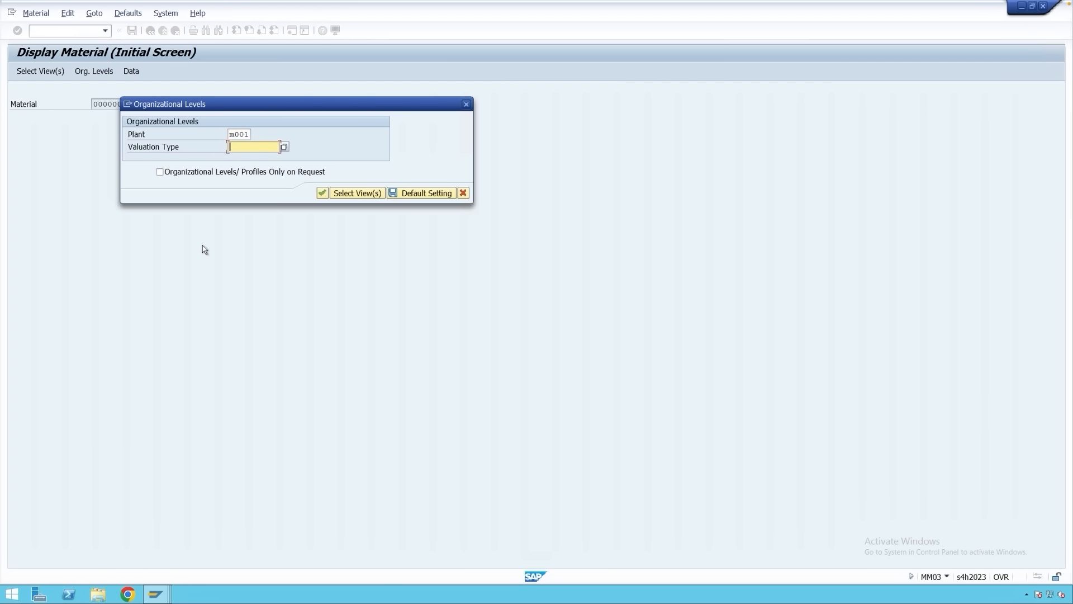
{"action": "left_click", "coordinate": [284, 147]}
{"action": "double_click", "coordinate": [147, 169]}
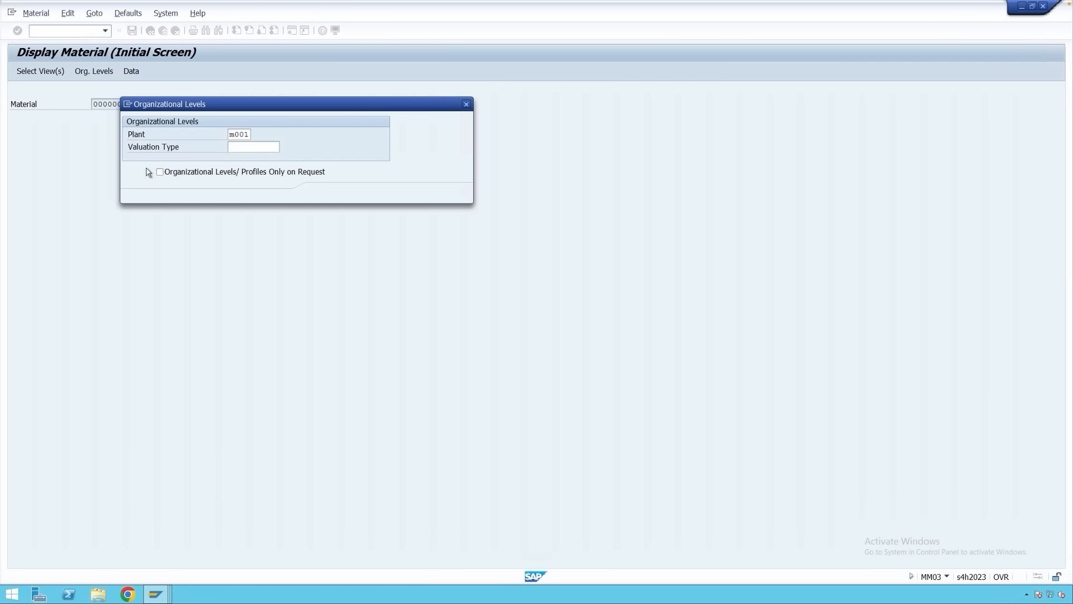
{"action": "key", "text": "Return"}
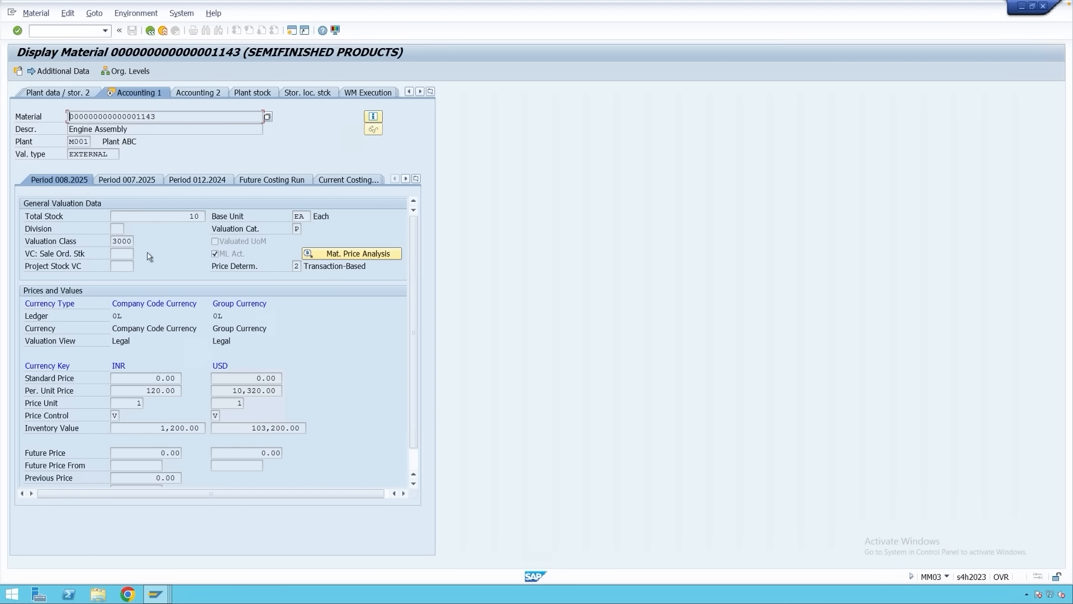
- Open the BSX inventory posting accounts for chart of accounts ZC11 in OBYC and check the account assigned to valuation class 3000
{"action": "left_click", "coordinate": [72, 33]}
{"action": "type", "text": "obyc"}
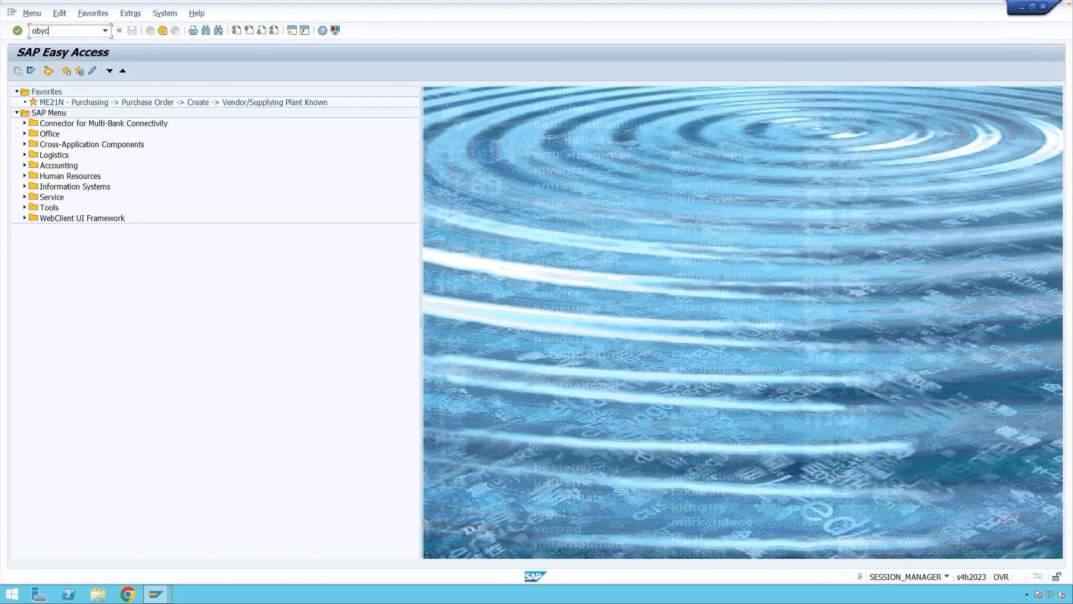
{"action": "key", "text": "Return"}
{"action": "double_click", "coordinate": [229, 382]}
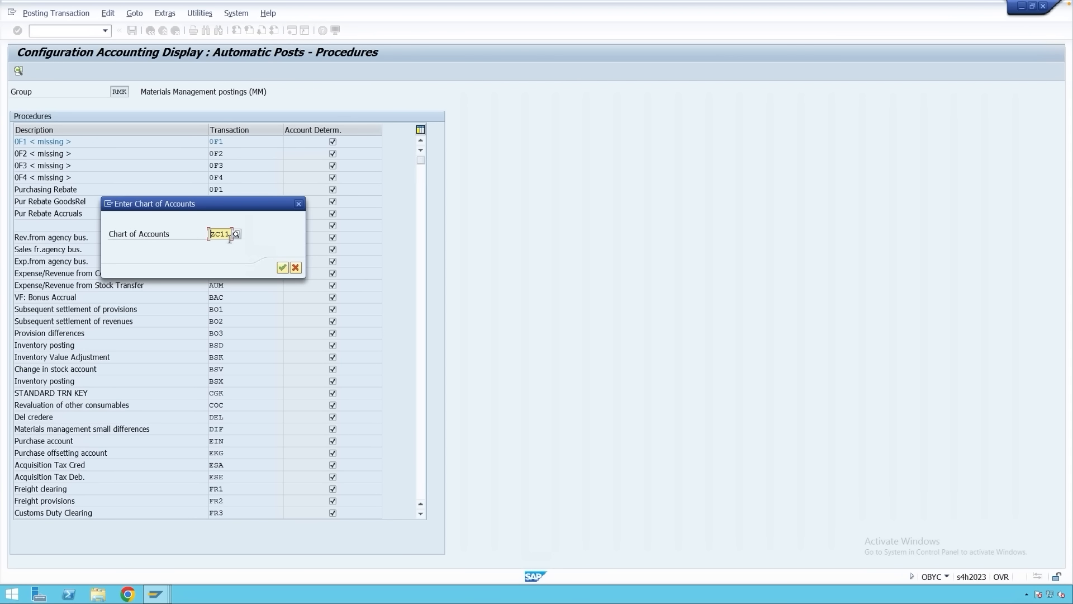
{"action": "key", "text": "Return"}
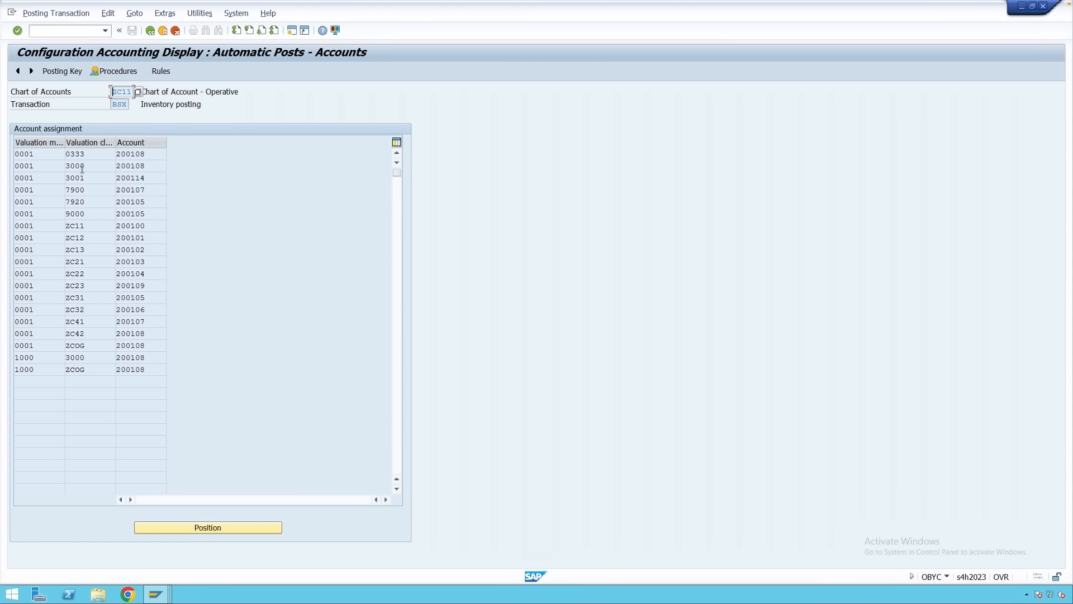
{"action": "left_click_drag", "start_coordinate": [89, 168], "coordinate": [62, 168]}
{"action": "left_click_drag", "start_coordinate": [150, 166], "coordinate": [115, 166]}
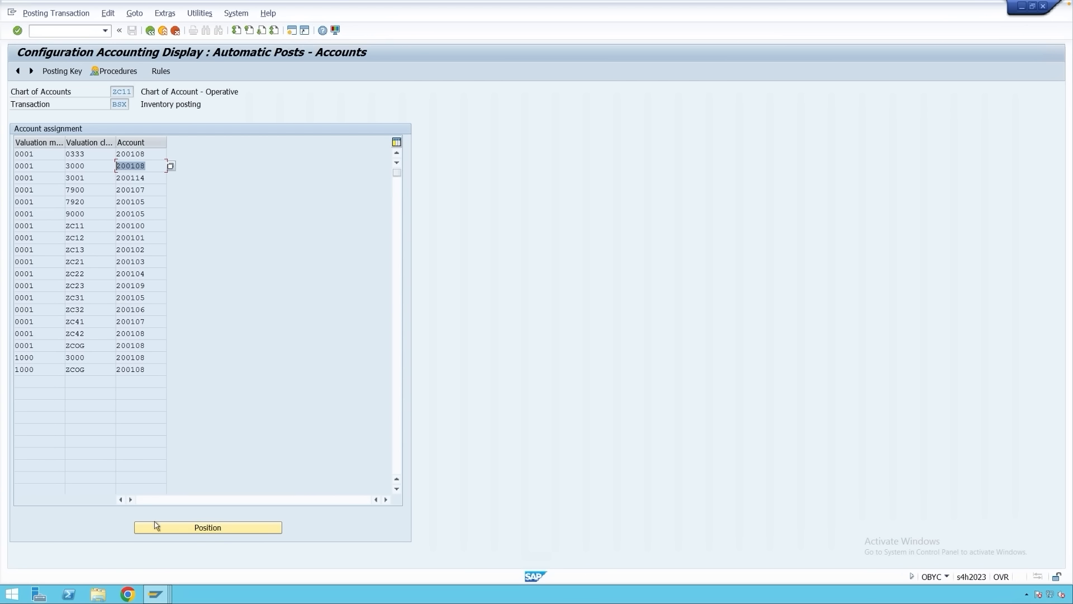
- Compare the inventory account in the goods receipt's accounting document and return to the material document
{"action": "left_click", "coordinate": [158, 593]}
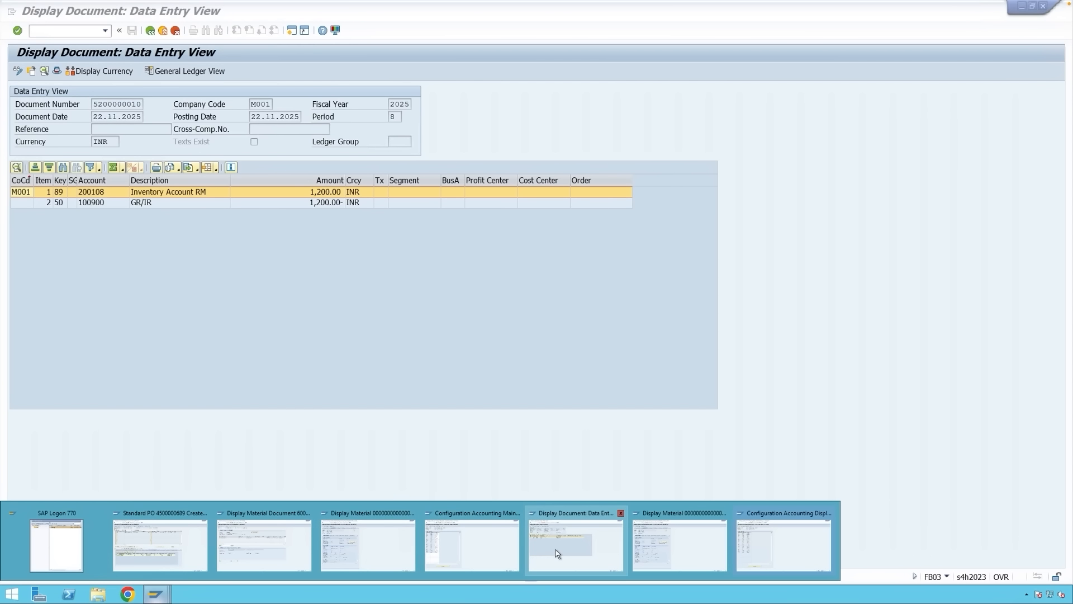
{"action": "left_click", "coordinate": [567, 545]}
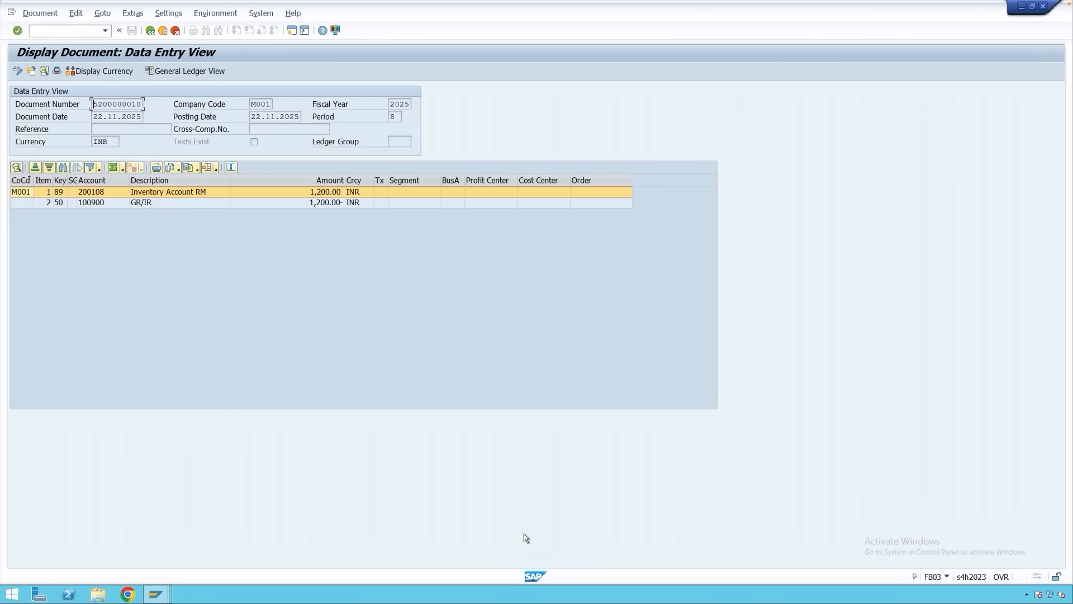
{"action": "left_click", "coordinate": [104, 193]}
{"action": "left_click", "coordinate": [151, 34]}
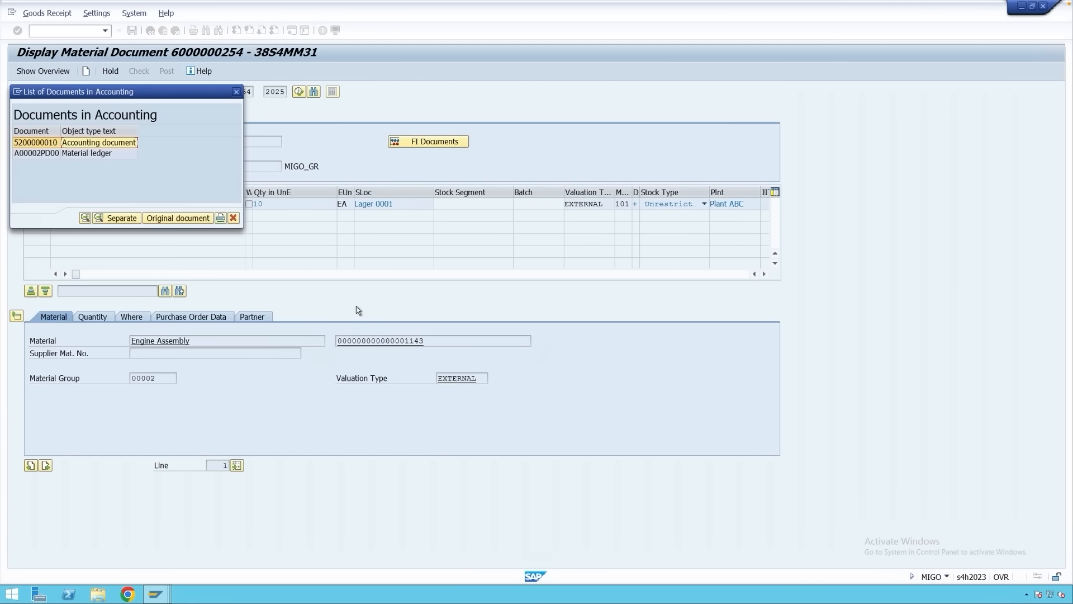
{"action": "left_click", "coordinate": [234, 218]}
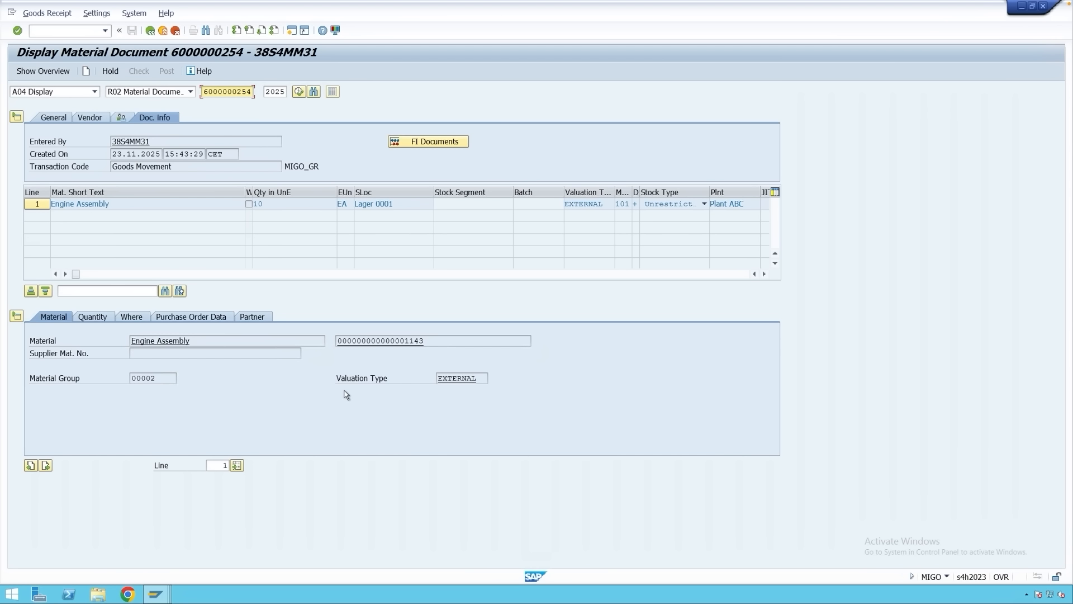
- Open the purchase order linked to the material document, check the item's valuation type in the delivery details, and leave the order
{"action": "left_click", "coordinate": [208, 319]}
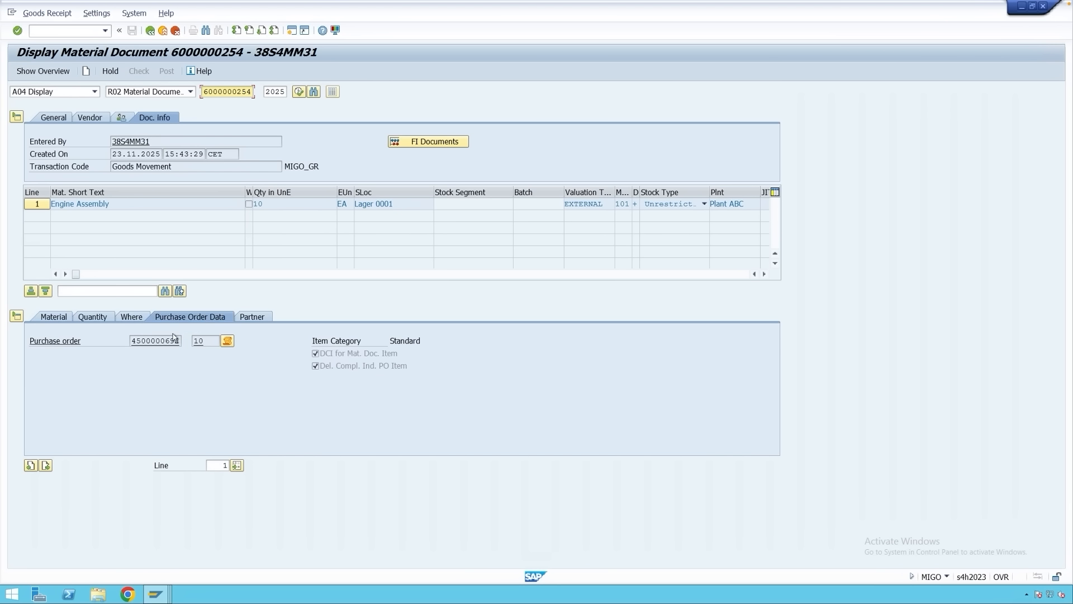
{"action": "double_click", "coordinate": [156, 341]}
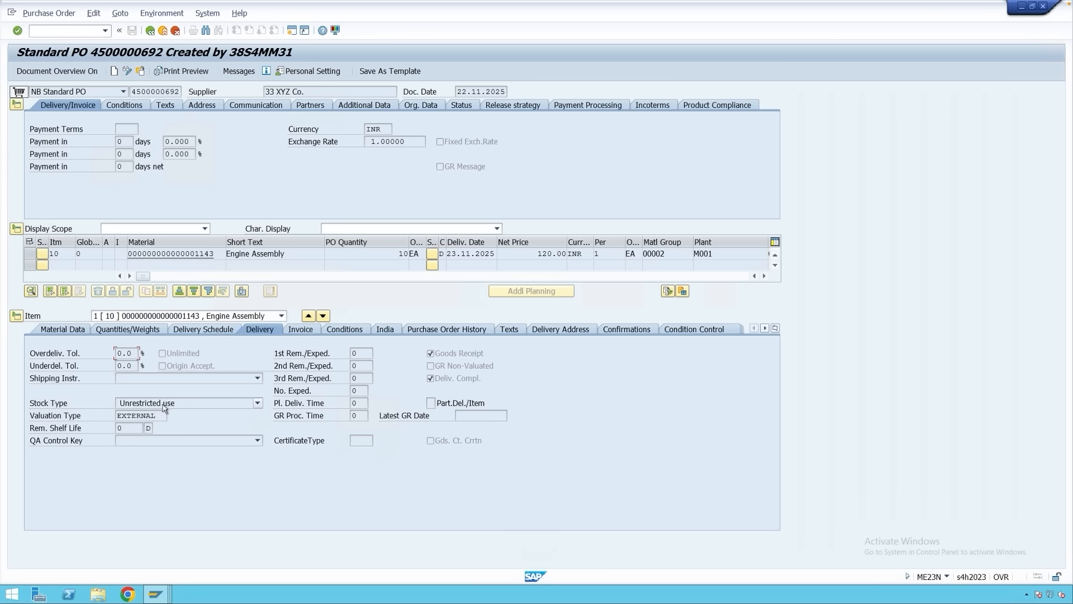
{"action": "left_click_drag", "start_coordinate": [159, 416], "coordinate": [115, 416]}
{"action": "left_click", "coordinate": [163, 33]}
- Reopen material 1143's Accounting 1 view in another MM03 session for plant M001 and valuation type EXTERNAL to review its stock and inventory value
{"action": "left_click", "coordinate": [291, 32]}
{"action": "type", "text": "mm03"}
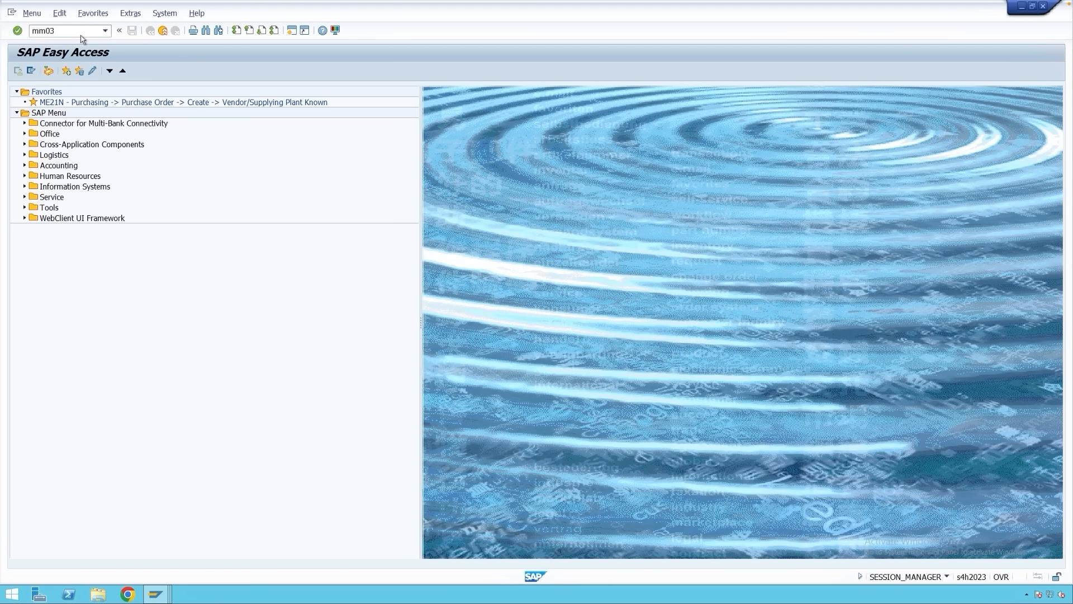
{"action": "key", "text": "Return"}
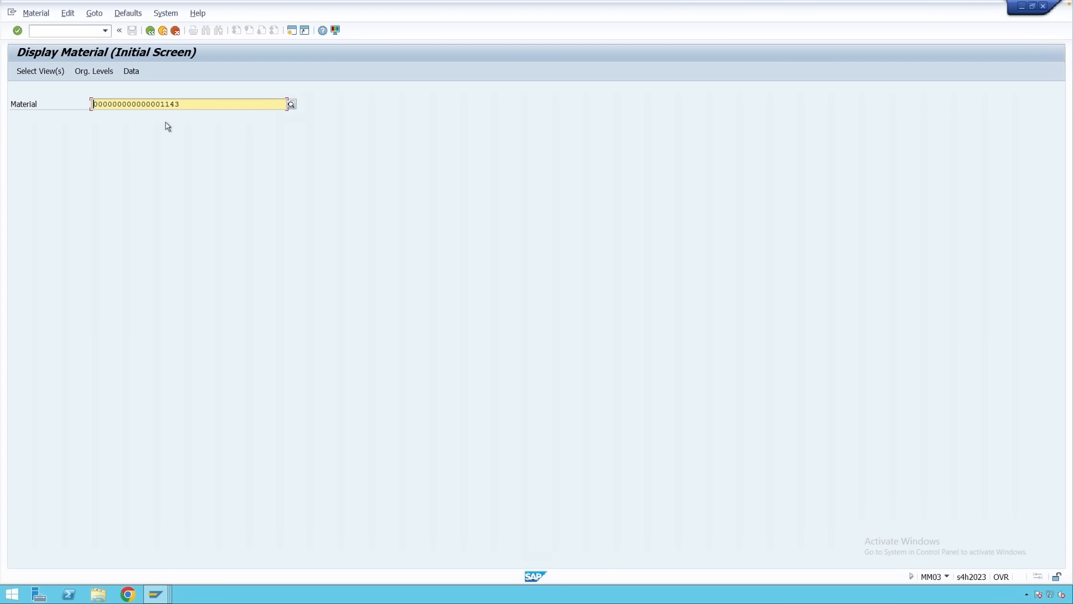
{"action": "key", "text": "Return"}
{"action": "left_click", "coordinate": [206, 244]}
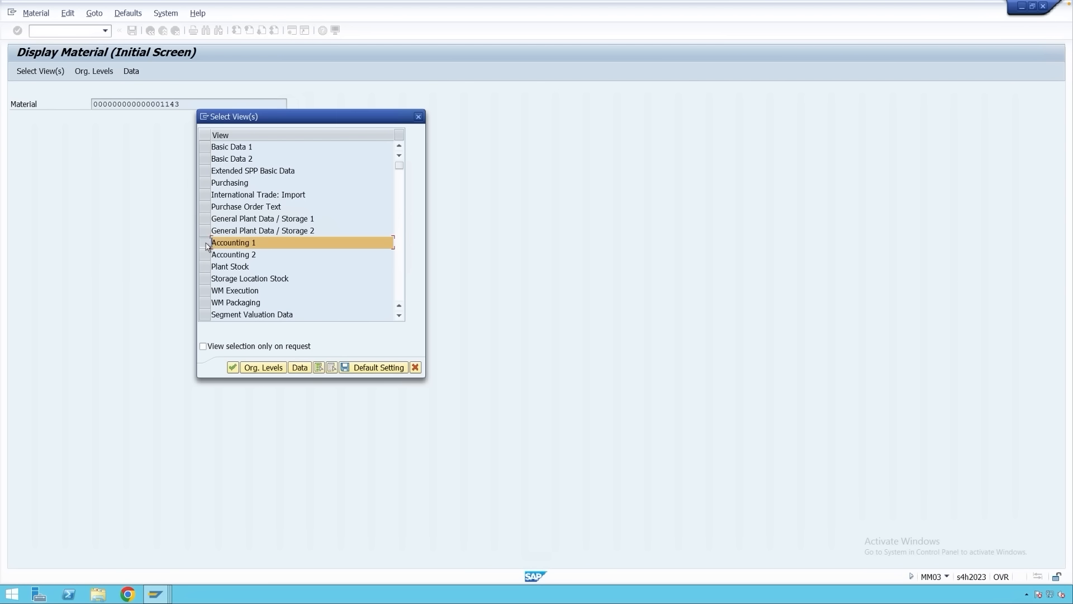
{"action": "key", "text": "Return"}
{"action": "type", "text": "m001"}
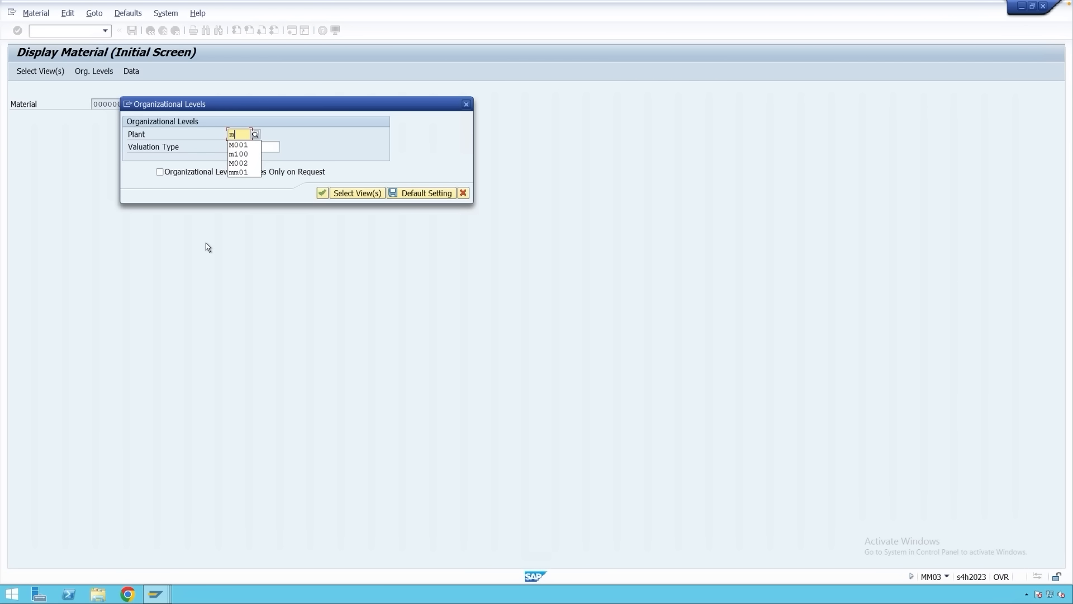
{"action": "left_click", "coordinate": [272, 147]}
{"action": "left_click", "coordinate": [284, 147]}
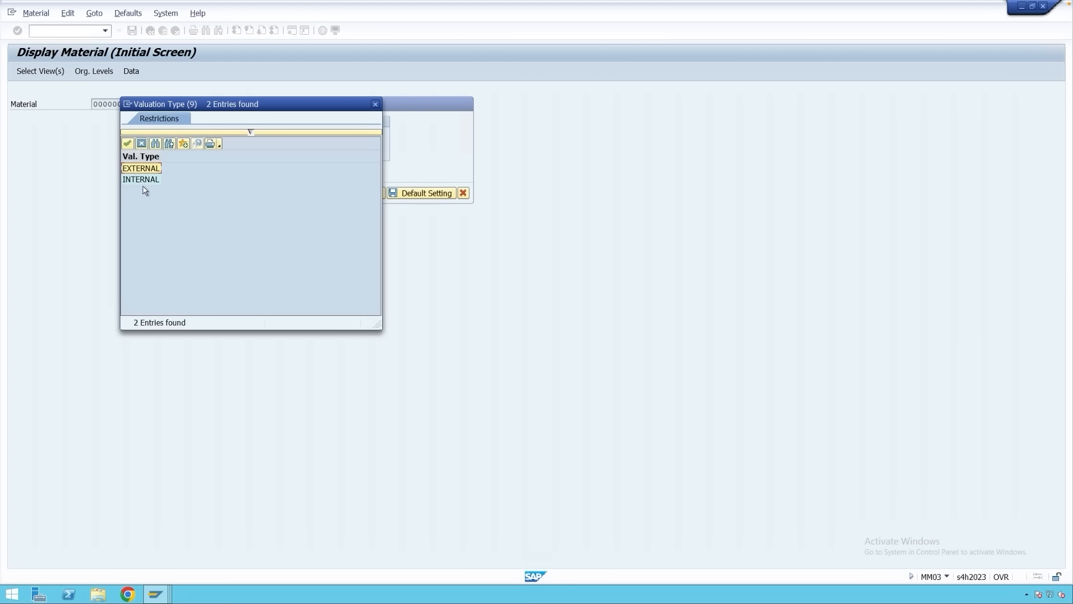
{"action": "double_click", "coordinate": [140, 171]}
{"action": "key", "text": "Return"}
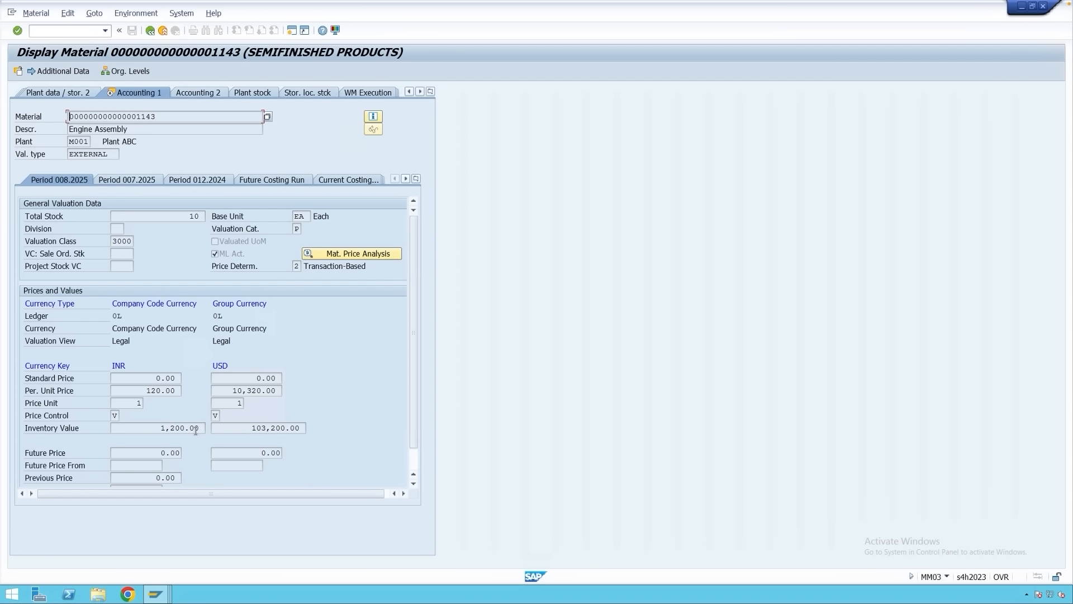
- Start MIGO in a new session and set up a goods receipt with reference Other and movement type 521
{"action": "left_click", "coordinate": [291, 30]}
{"action": "type", "text": "migo"}
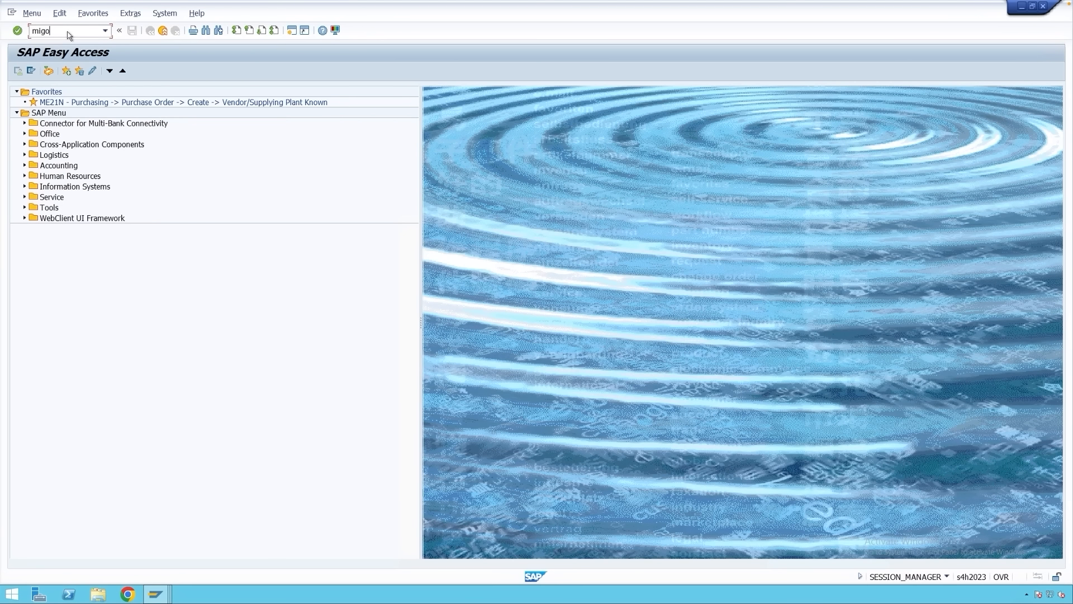
{"action": "key", "text": "Return"}
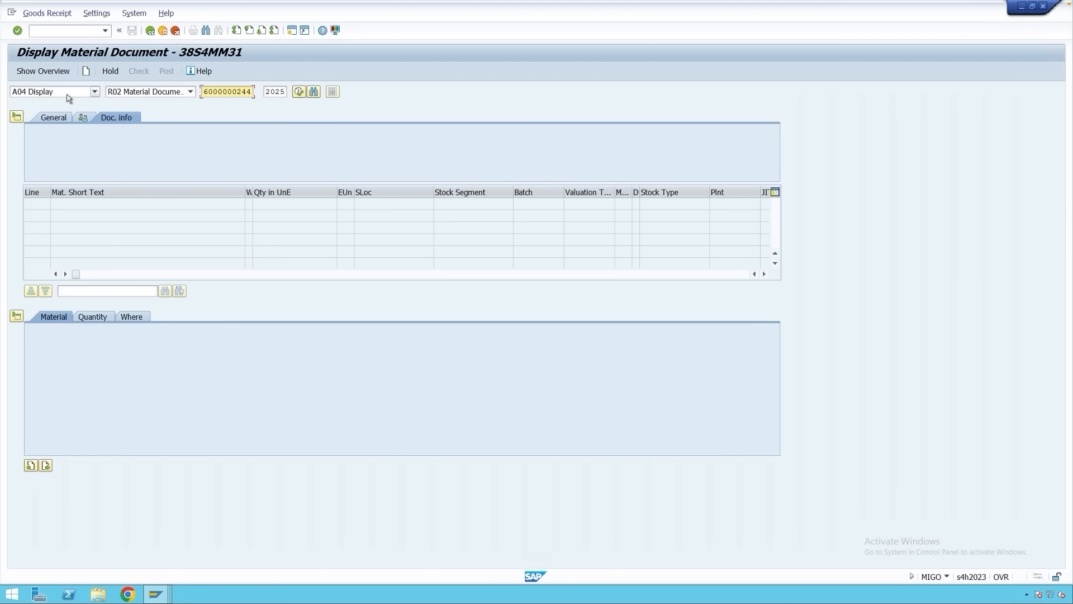
{"action": "left_click", "coordinate": [68, 94]}
{"action": "left_click", "coordinate": [69, 101]}
{"action": "left_click", "coordinate": [158, 92]}
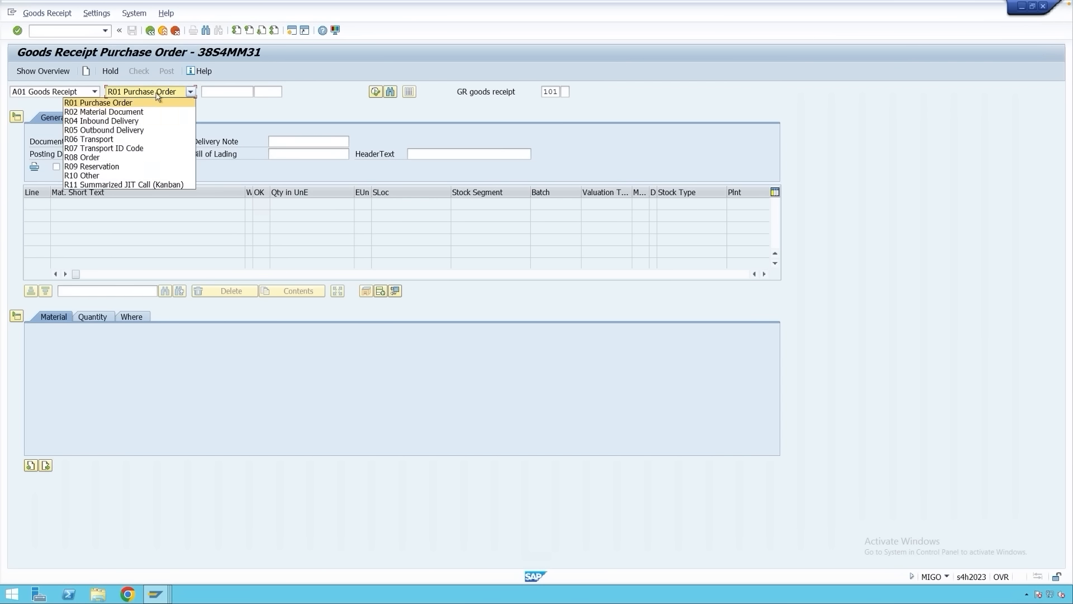
{"action": "left_click", "coordinate": [133, 176]}
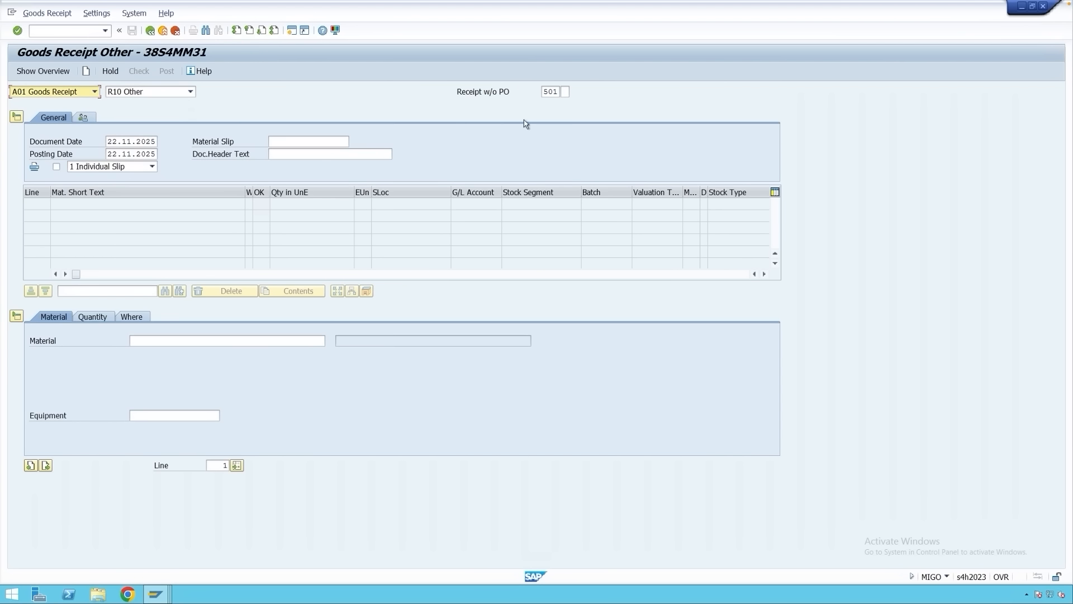
{"action": "left_click_drag", "start_coordinate": [559, 93], "coordinate": [542, 91]}
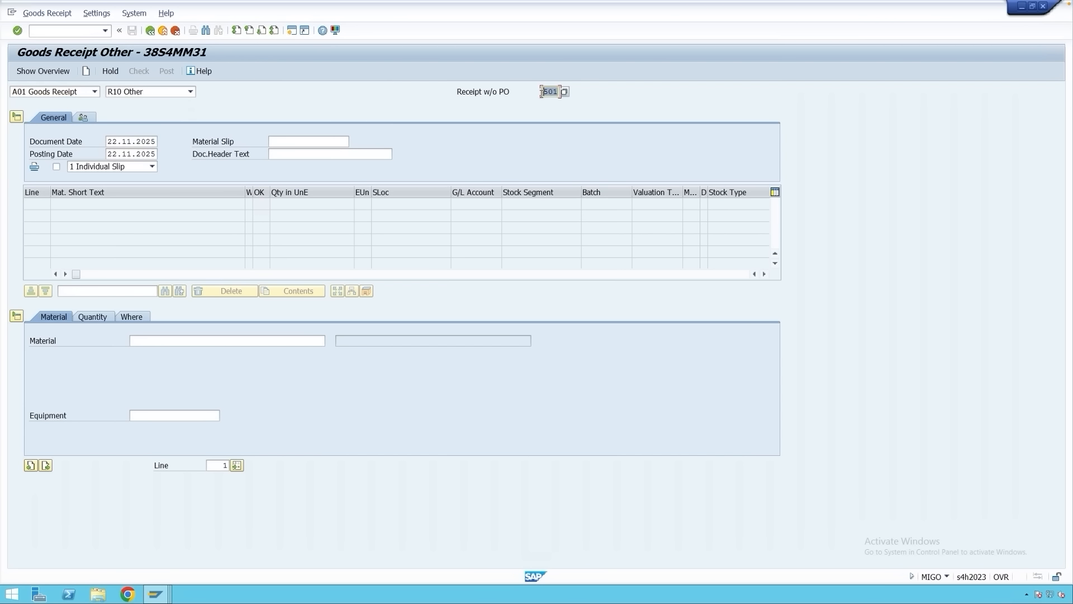
{"action": "type", "text": "521"}
{"action": "key", "text": "Return"}
- Add material 1143, Engine Assembly, to the goods receipt with a quantity of 5
{"action": "left_click", "coordinate": [184, 340]}
{"action": "key", "text": "ctrl+v"}
{"action": "key", "text": "Return"}
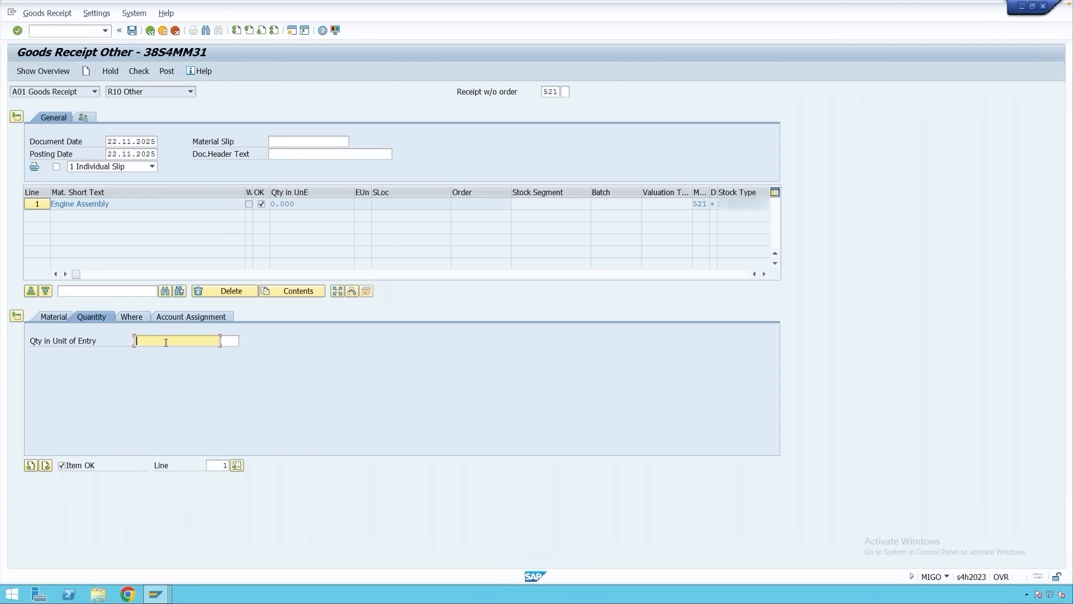
{"action": "type", "text": "5"}
{"action": "key", "text": "Return"}
- Assign the Engine Assembly item to plant M001 and storage location 0001
{"action": "left_click", "coordinate": [132, 317]}
{"action": "left_click", "coordinate": [158, 368]}
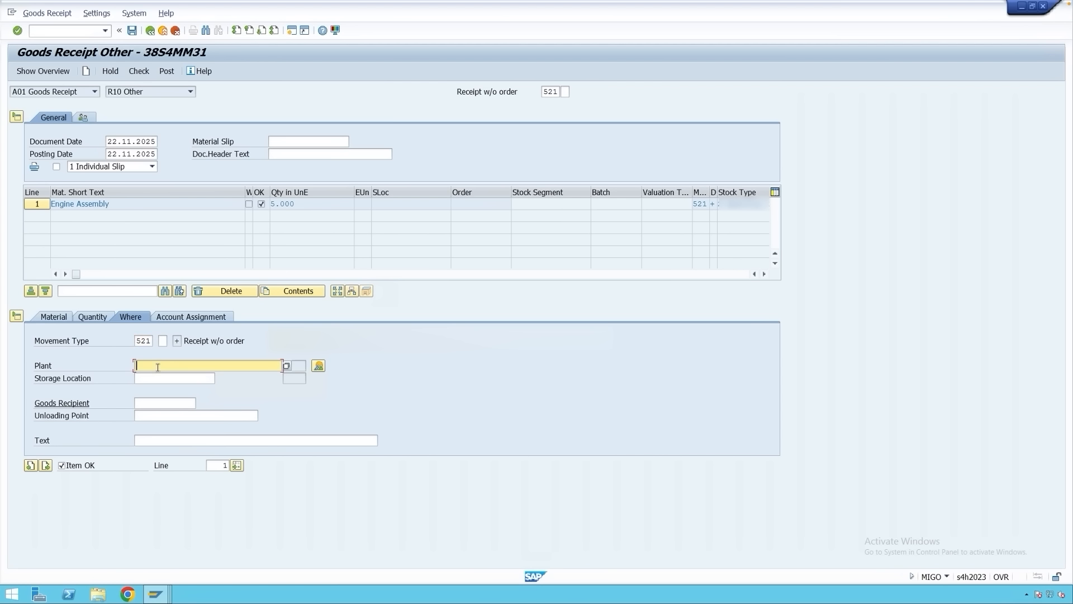
{"action": "type", "text": "m001"}
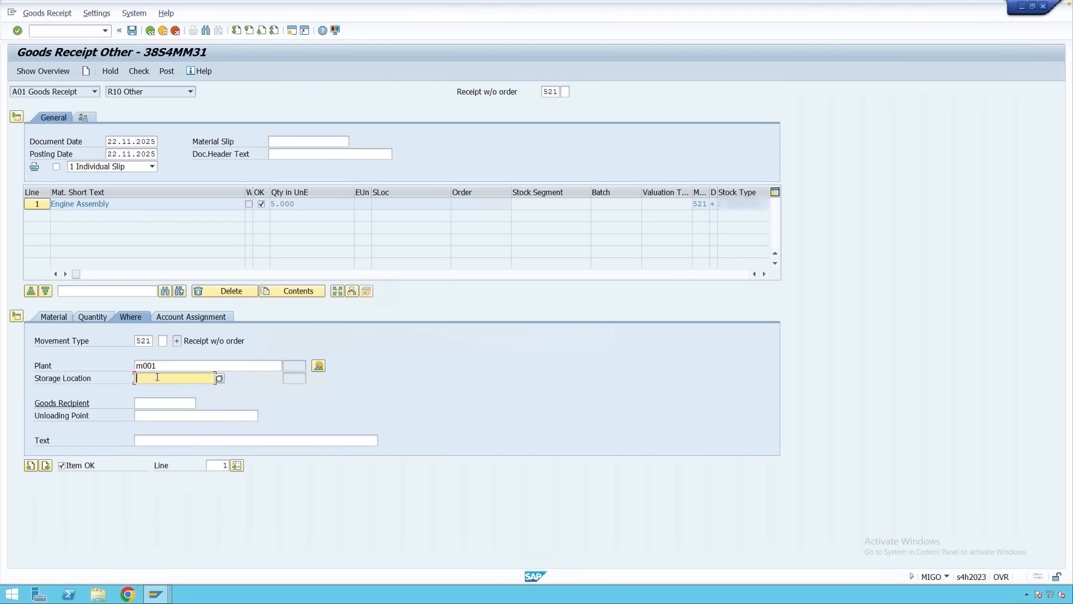
{"action": "type", "text": "0001"}
{"action": "key", "text": "Return"}
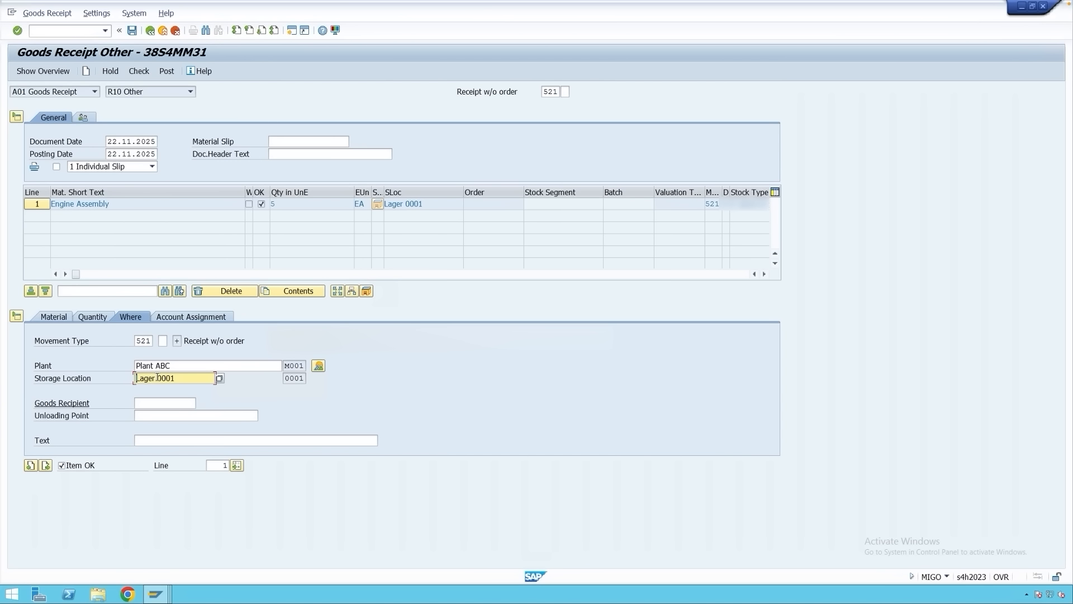
- Set the item's valuation type to INTERNAL, look at its account assignment, and check the goods receipt for errors
{"action": "left_click", "coordinate": [57, 319]}
{"action": "left_click", "coordinate": [462, 379]}
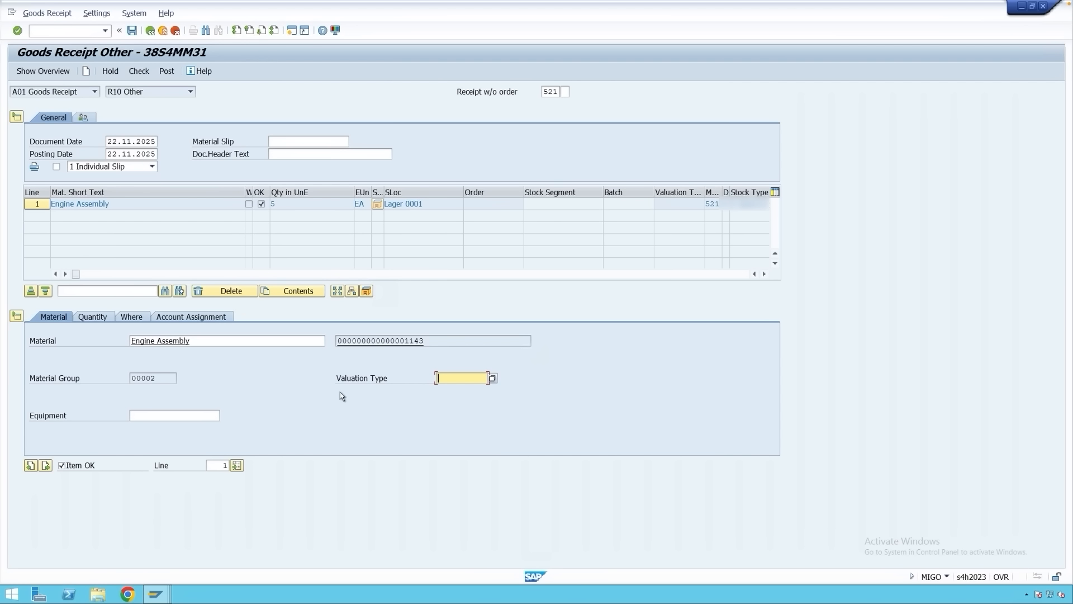
{"action": "left_click", "coordinate": [492, 378]}
{"action": "double_click", "coordinate": [450, 223]}
{"action": "key", "text": "Return"}
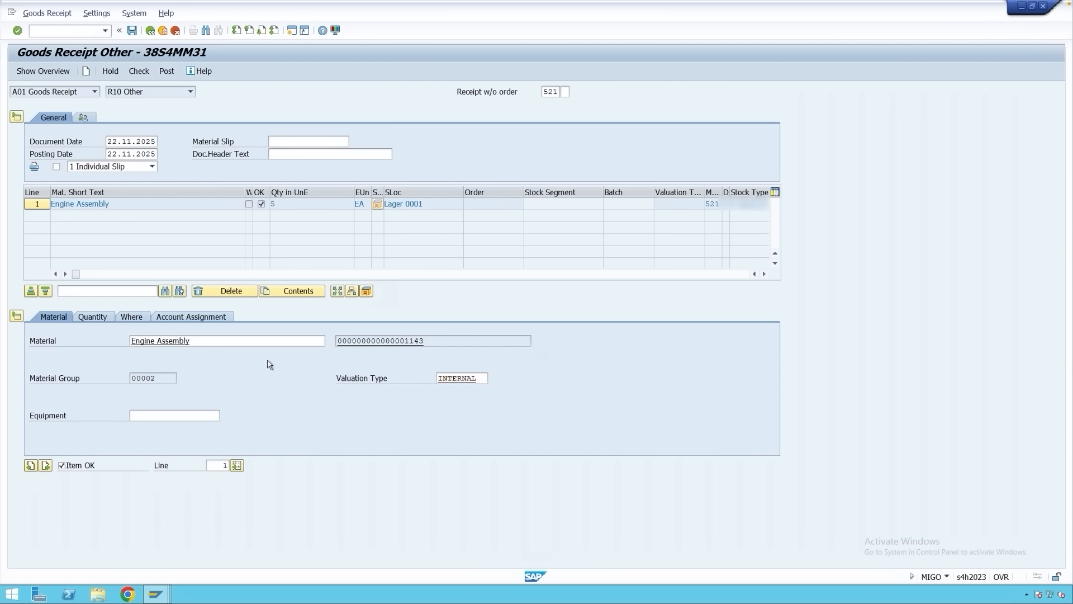
{"action": "left_click", "coordinate": [196, 318]}
{"action": "left_click", "coordinate": [54, 317]}
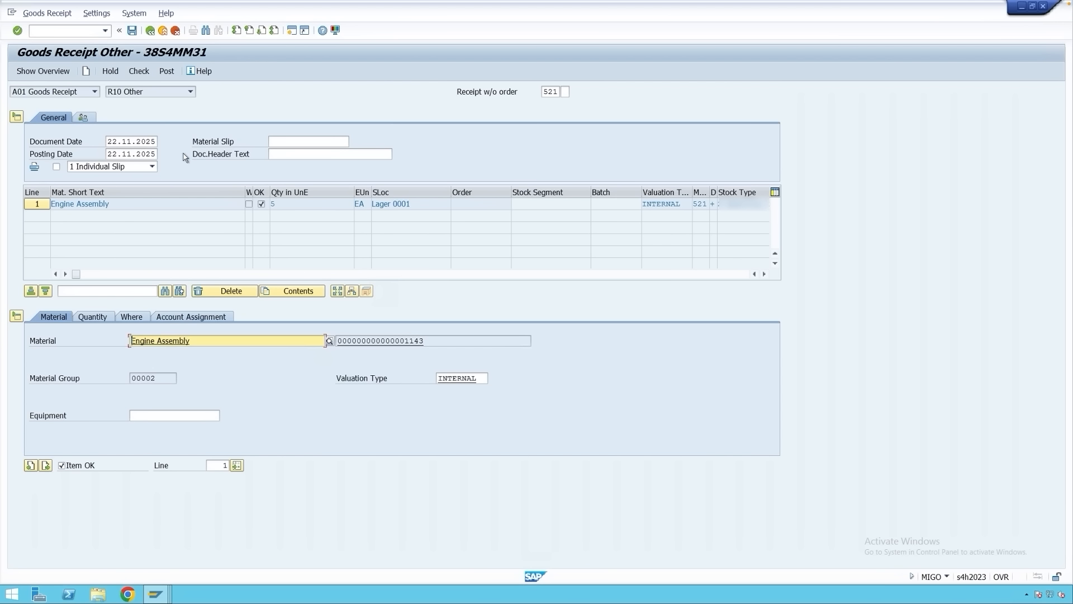
{"action": "left_click", "coordinate": [140, 73]}
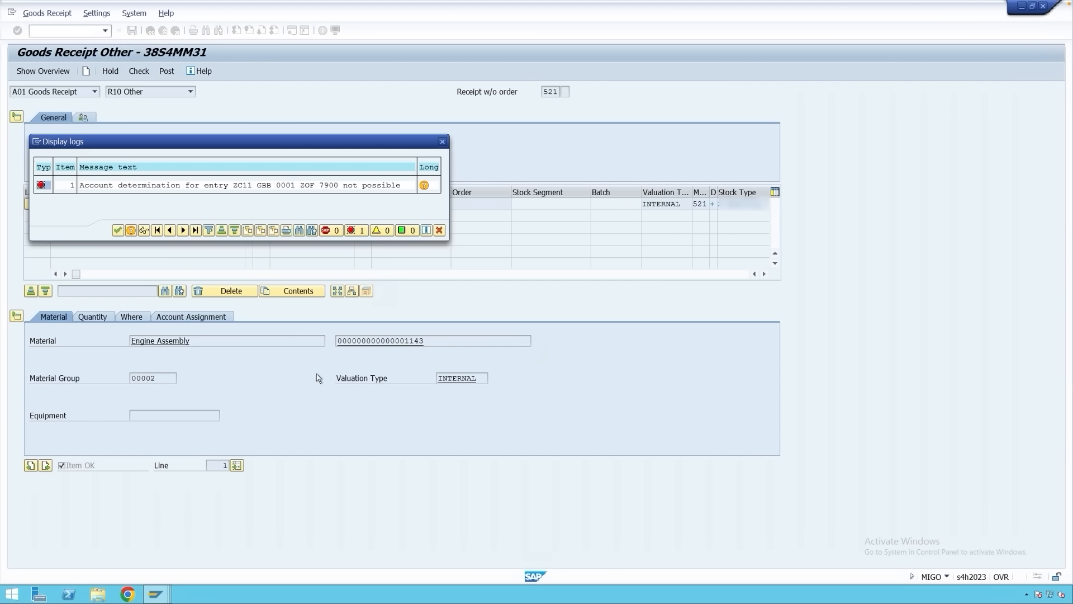
- Display material 1143's Accounting 1 view in a new MM03 session for plant M001 and valuation type INTERNAL to review its valuation class
{"action": "left_click", "coordinate": [37, 142]}
{"action": "left_click", "coordinate": [53, 182]}
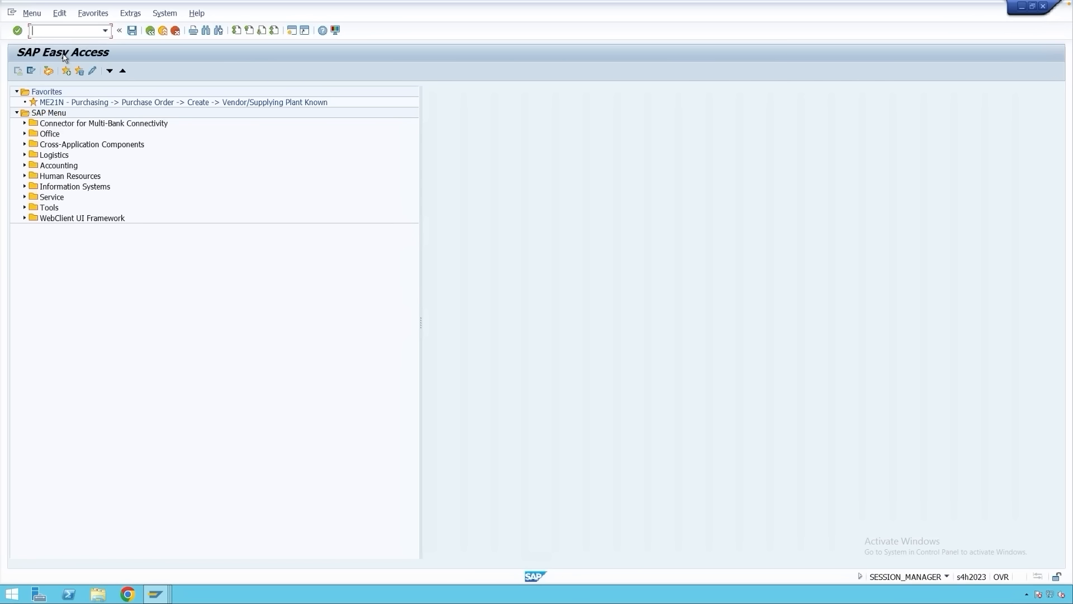
{"action": "type", "text": "mm03"}
{"action": "key", "text": "Return"}
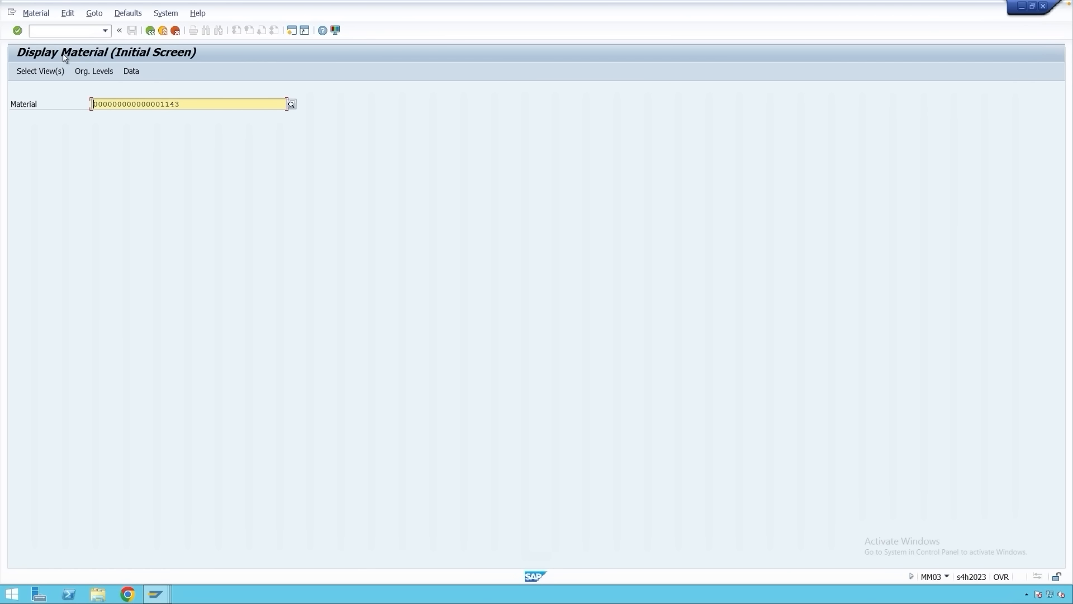
{"action": "key", "text": "Return"}
{"action": "left_click", "coordinate": [207, 244]}
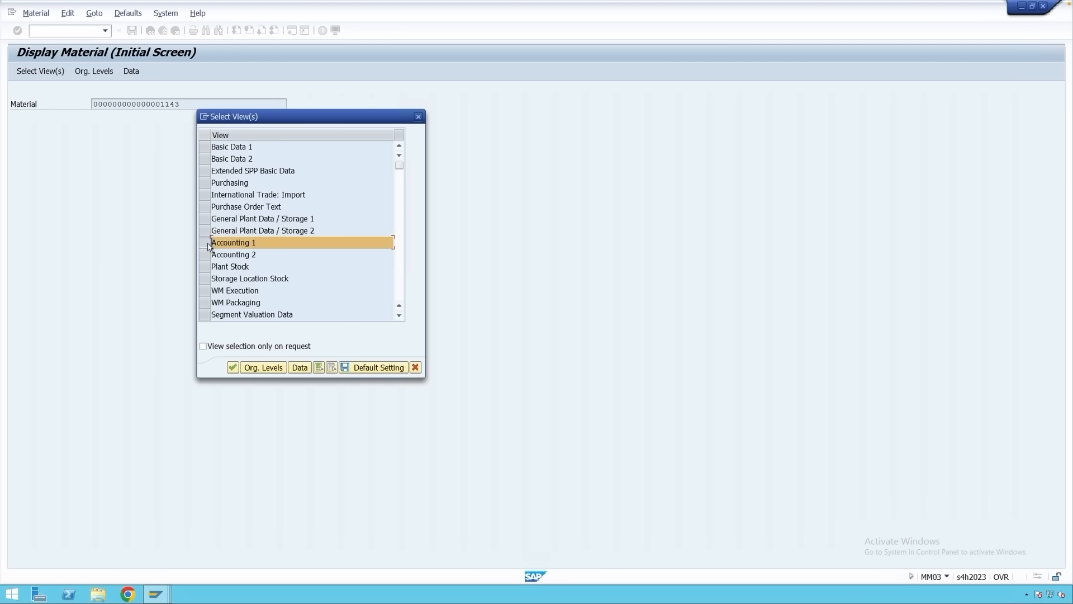
{"action": "key", "text": "Return"}
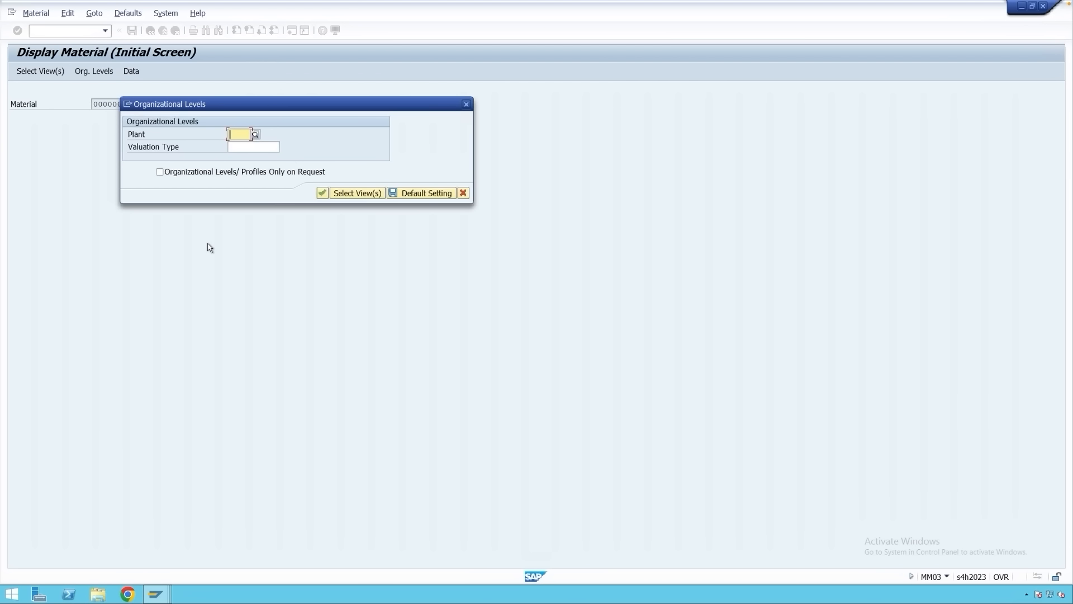
{"action": "type", "text": "m001"}
{"action": "key", "text": "Tab"}
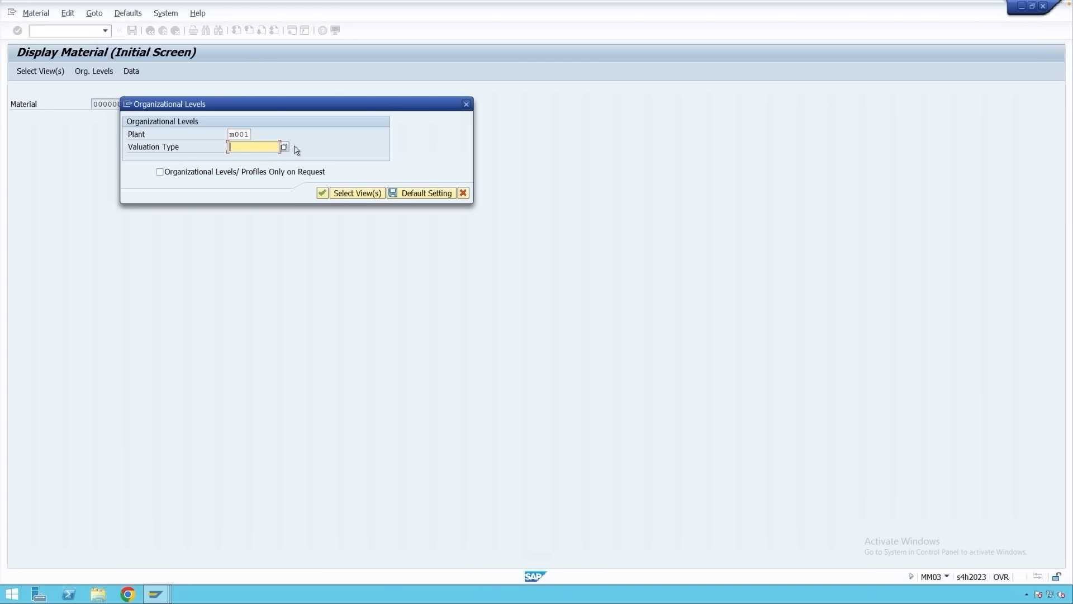
{"action": "left_click", "coordinate": [284, 147]}
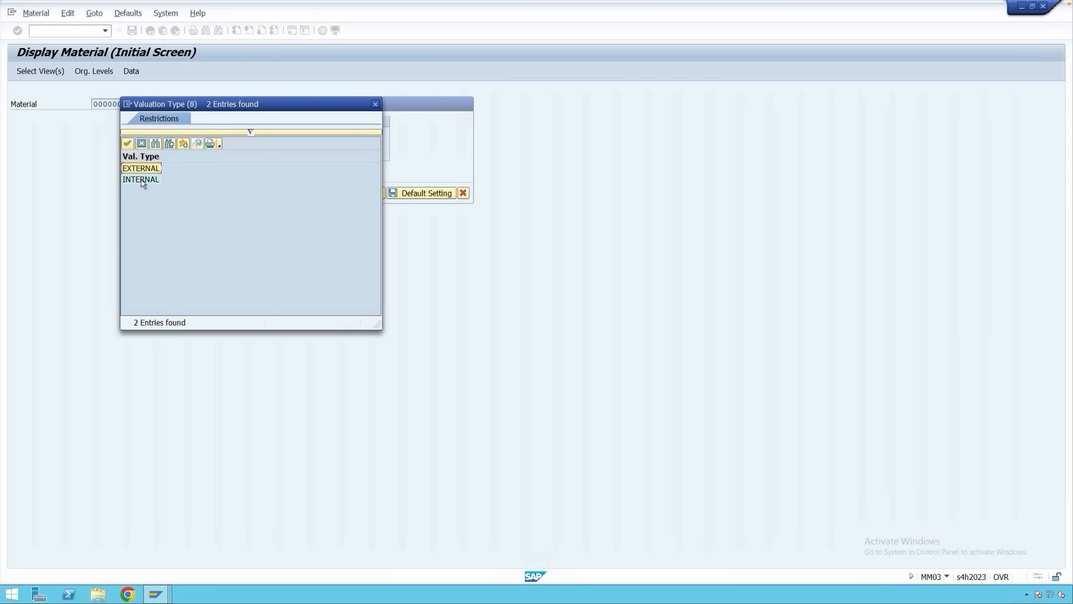
{"action": "double_click", "coordinate": [143, 180]}
{"action": "key", "text": "Return"}
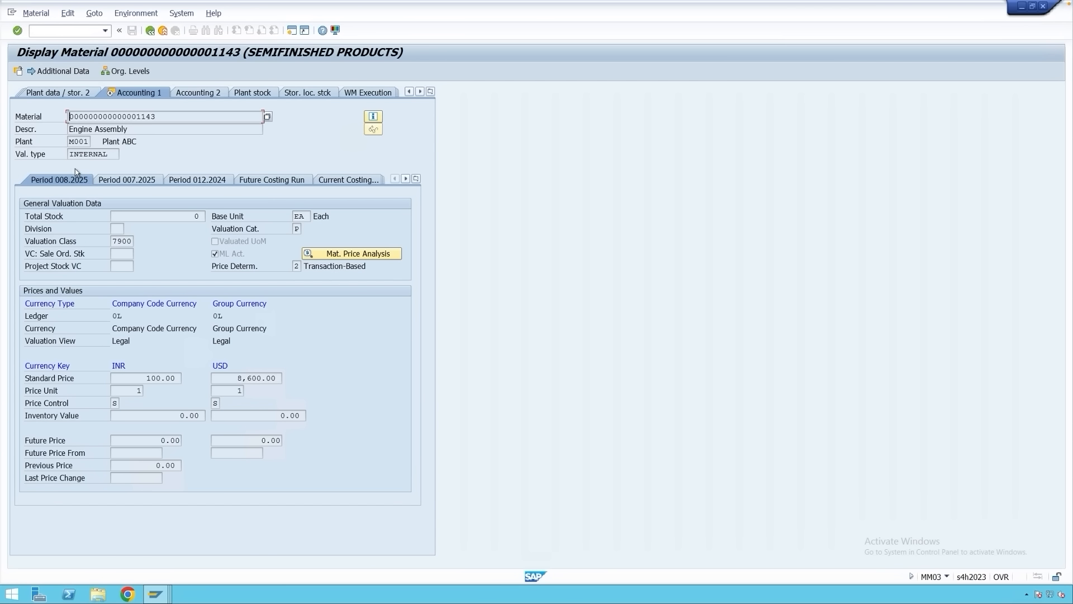
{"action": "left_click", "coordinate": [88, 141]}
- Review the goods receipt's error log again and open the GBB offsetting entry accounts in the OBYC session
{"action": "left_click", "coordinate": [156, 594]}
{"action": "left_click", "coordinate": [762, 540]}
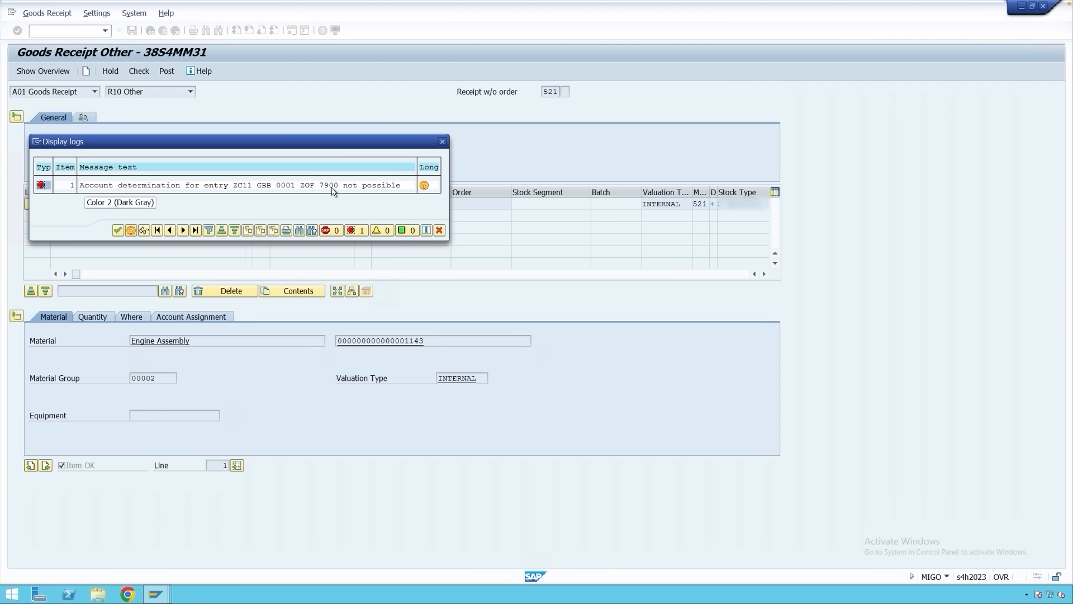
{"action": "left_click", "coordinate": [156, 594]}
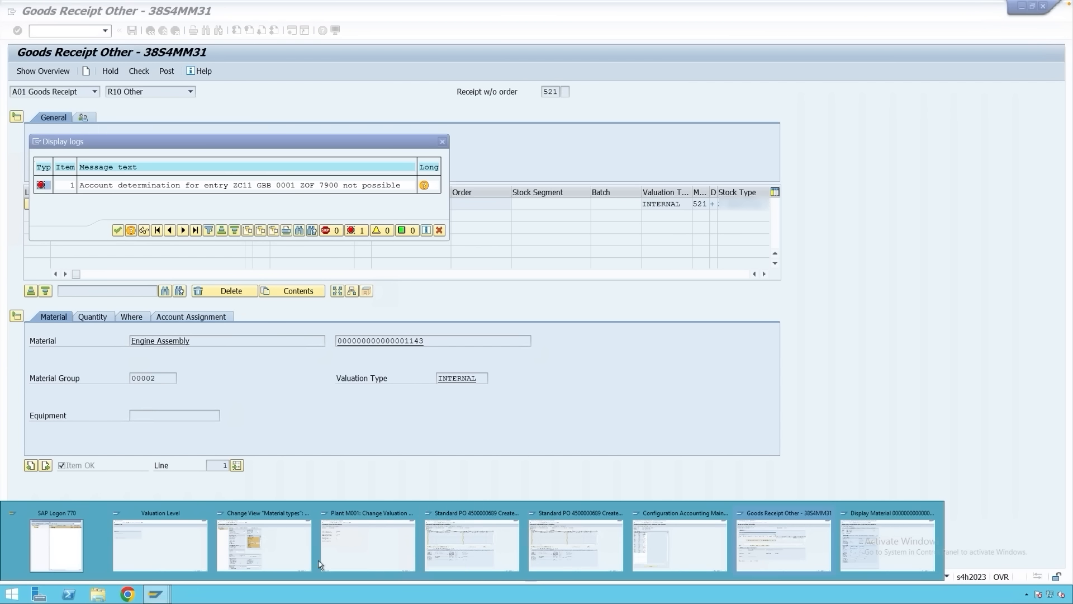
{"action": "left_click", "coordinate": [660, 531]}
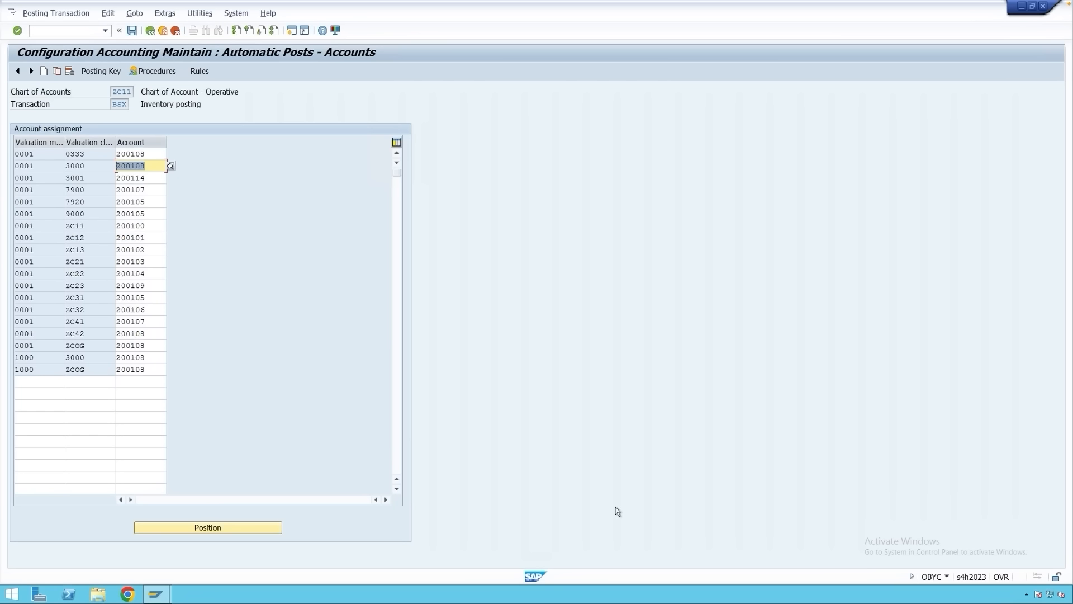
{"action": "left_click", "coordinate": [151, 31]}
{"action": "scroll", "coordinate": [254, 400], "scroll_direction": "down", "scroll_amount": 6}
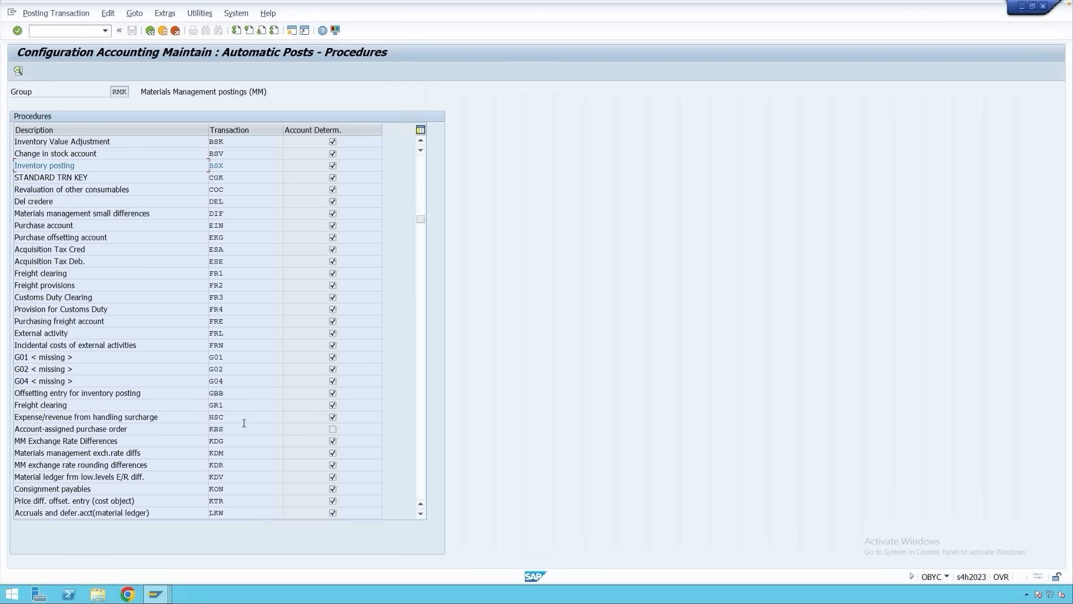
{"action": "double_click", "coordinate": [227, 394]}
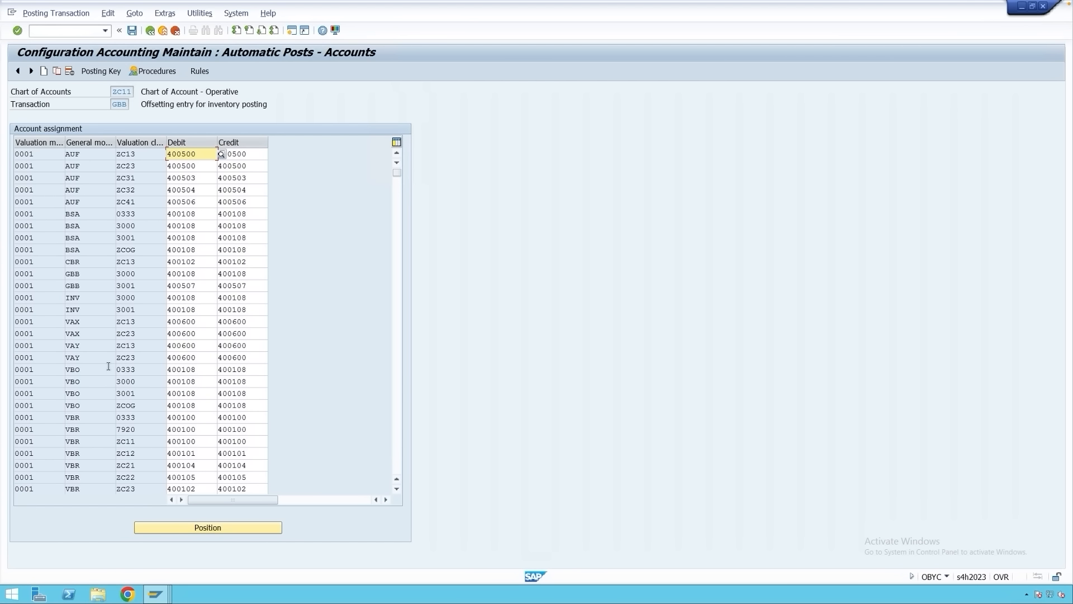
- Copy the GBB account assignment for modifier ZOF and class ZC13 to valuation class 7900, and save it
{"action": "scroll", "coordinate": [109, 368], "scroll_direction": "down", "scroll_amount": 5}
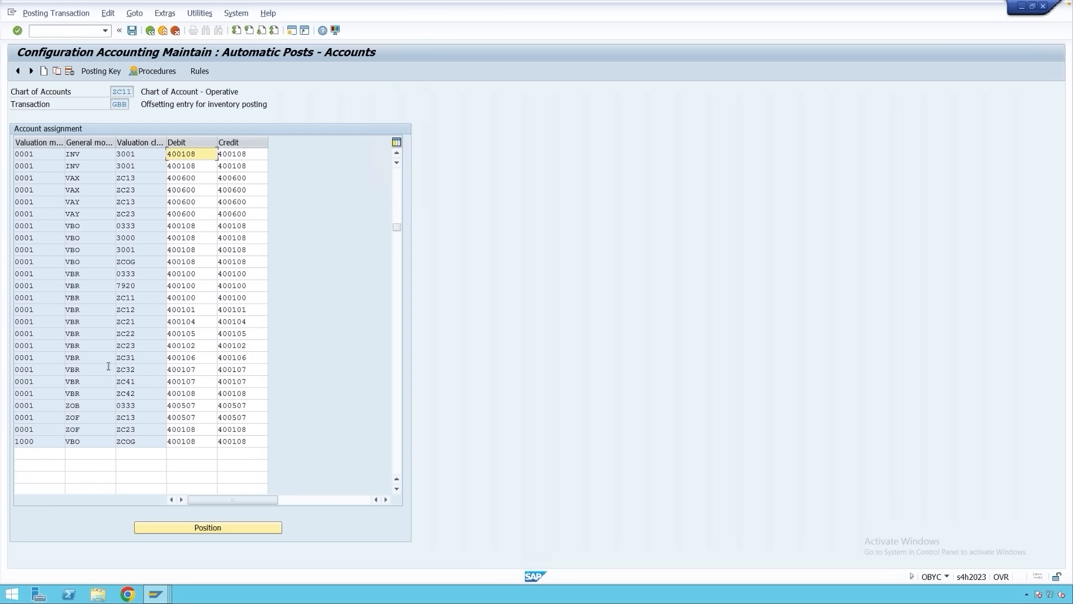
{"action": "left_click", "coordinate": [85, 407]}
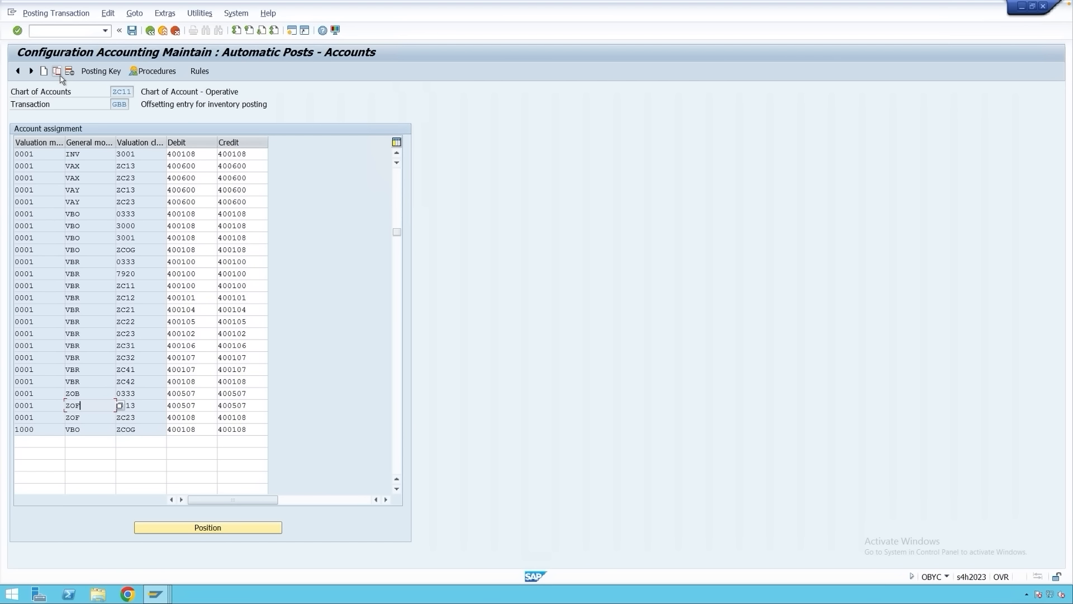
{"action": "left_click_drag", "start_coordinate": [143, 166], "coordinate": [109, 166]}
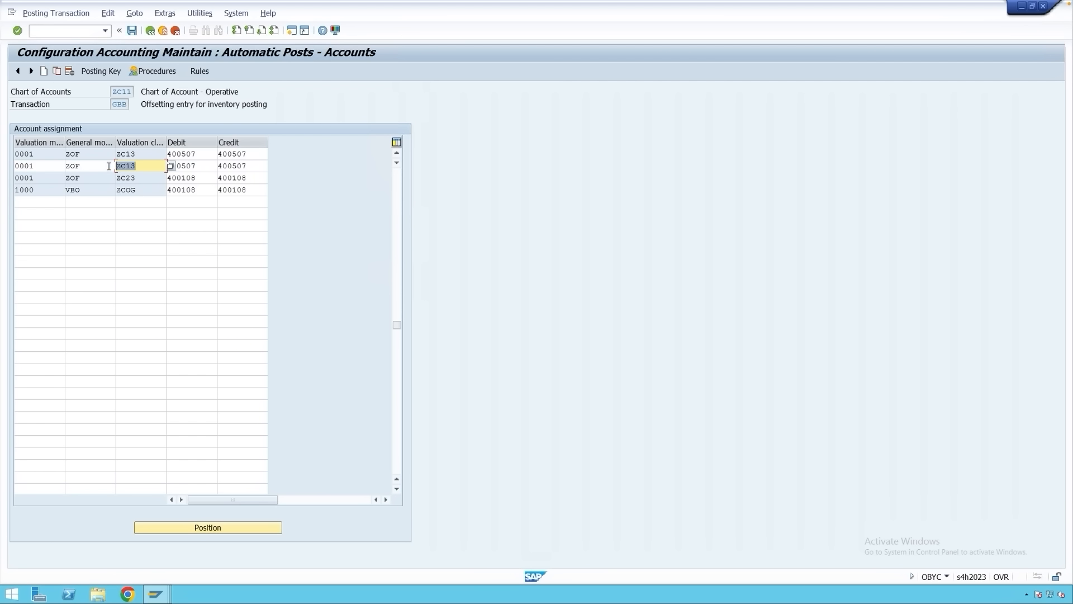
{"action": "type", "text": "7900"}
{"action": "left_click", "coordinate": [132, 30]}
{"action": "left_click", "coordinate": [222, 193]}
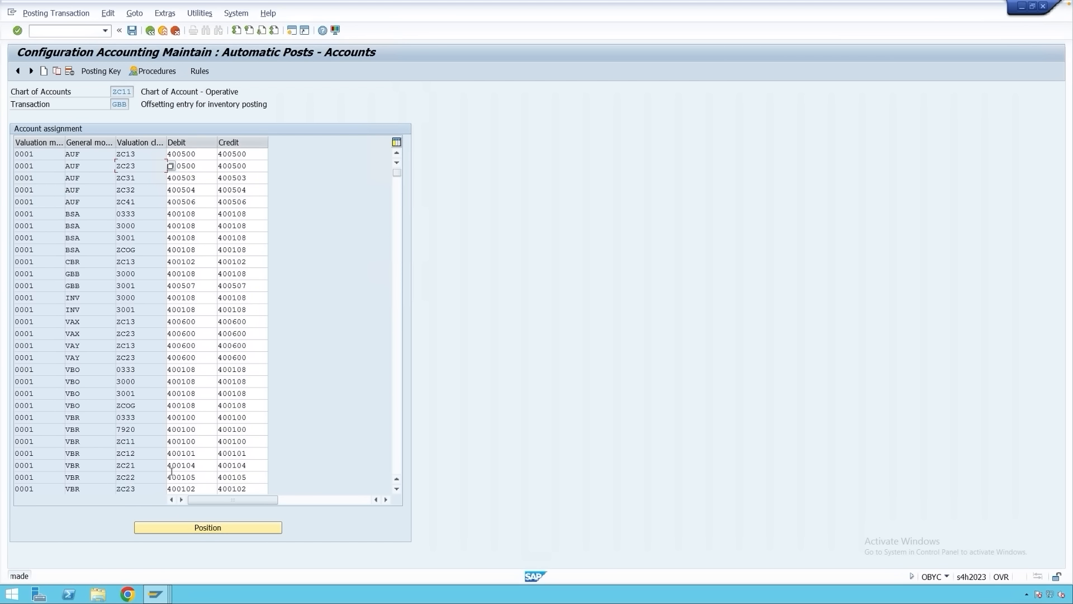
- Return to the MIGO goods receipt, close its error log, and post the receipt
{"action": "mouse_move", "coordinate": [155, 593]}
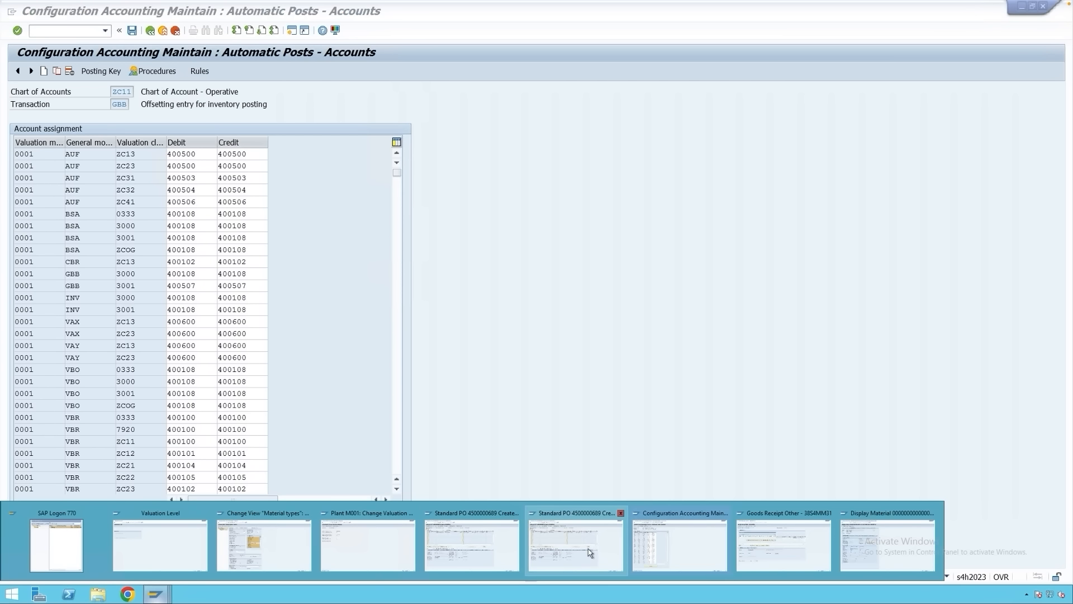
{"action": "left_click", "coordinate": [744, 552]}
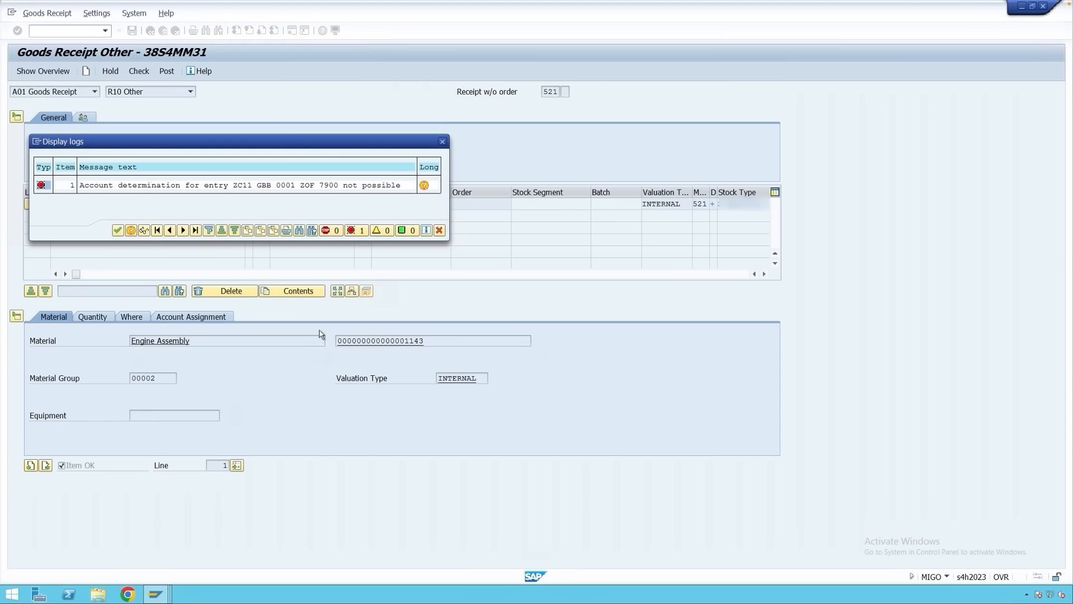
{"action": "left_click", "coordinate": [118, 230]}
{"action": "left_click", "coordinate": [166, 71]}
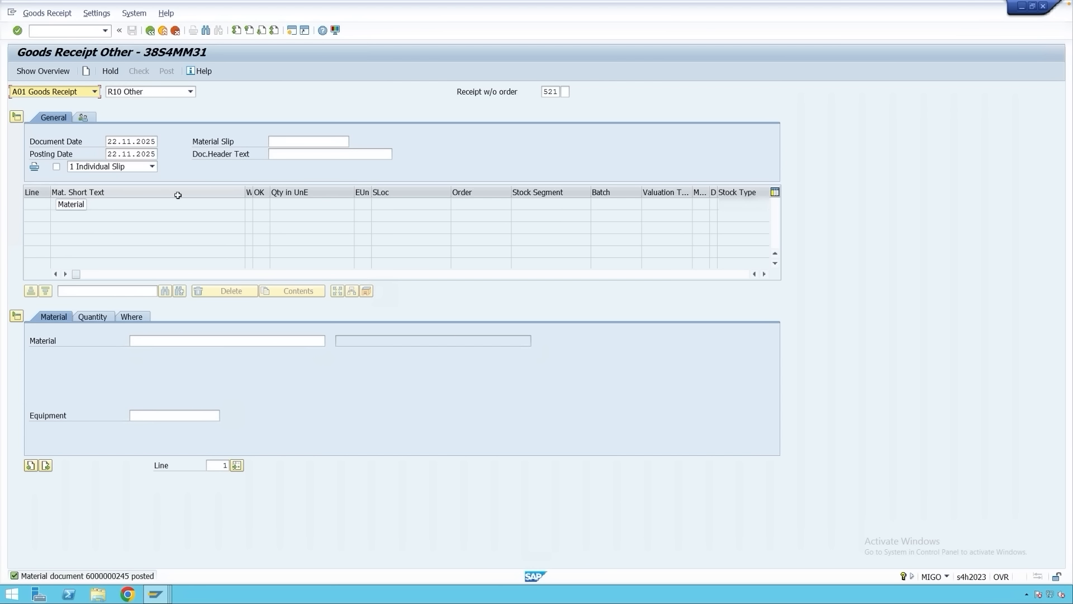
- Display the posted INTERNAL goods receipt's material document and open its FI accounting document to examine the account of each line item
{"action": "left_click", "coordinate": [62, 92]}
{"action": "left_click", "coordinate": [59, 129]}
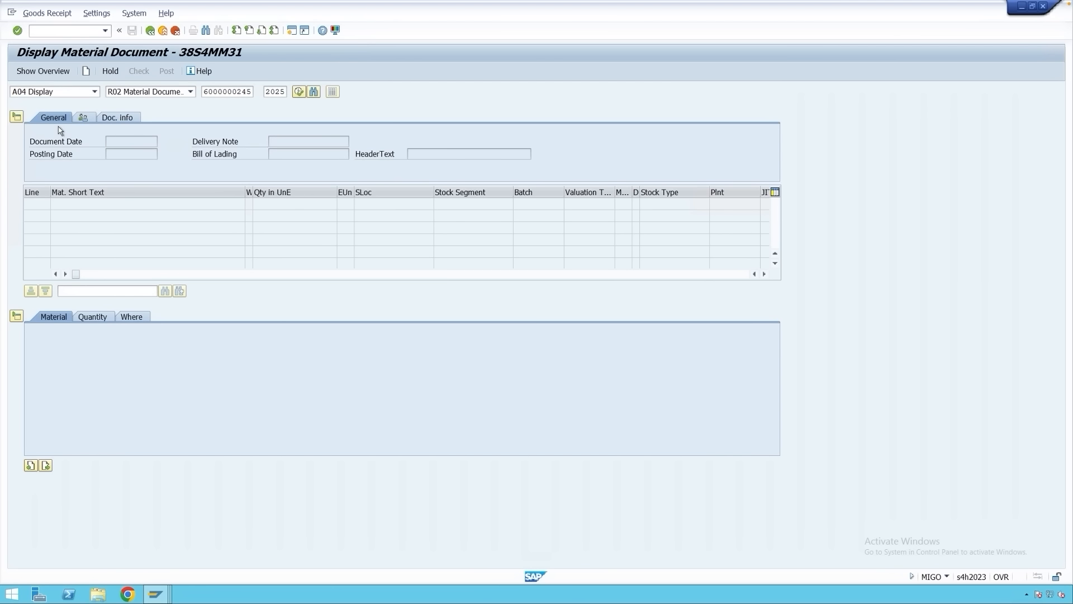
{"action": "left_click", "coordinate": [123, 121]}
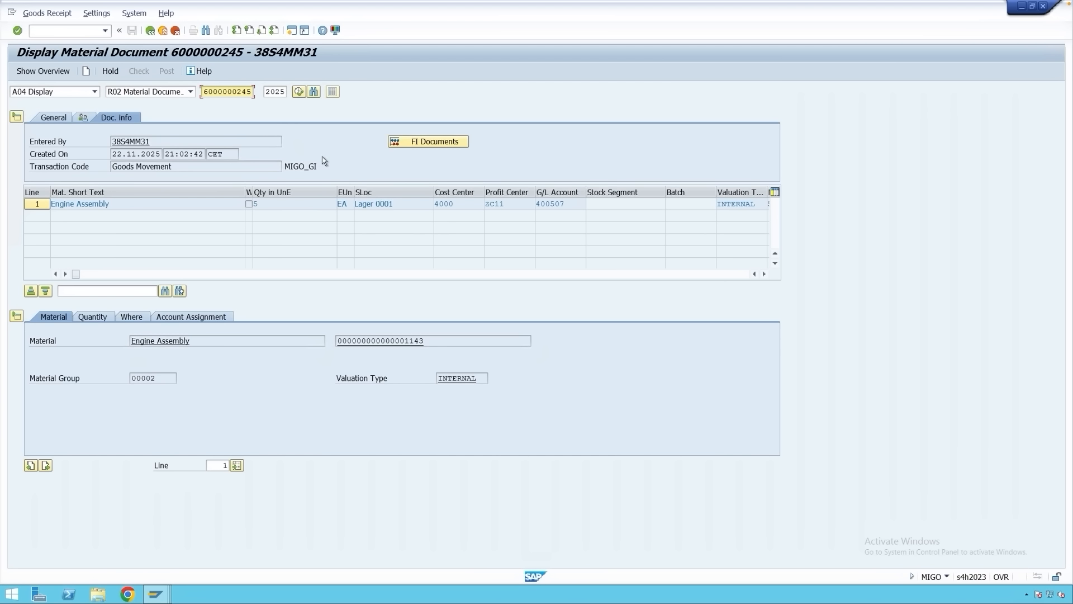
{"action": "left_click", "coordinate": [425, 145]}
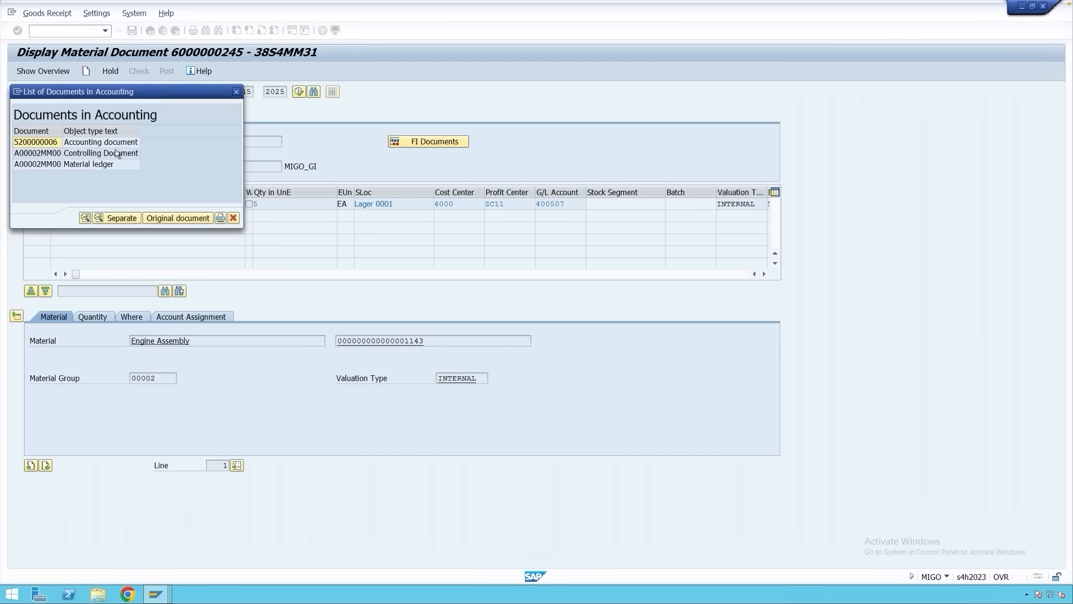
{"action": "double_click", "coordinate": [86, 144]}
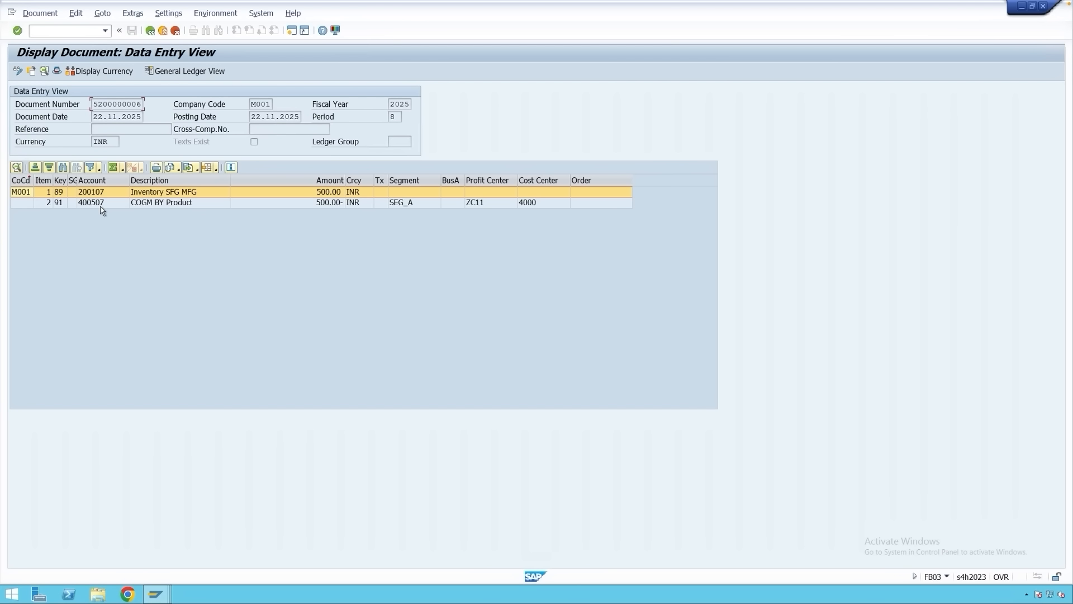
{"action": "left_click", "coordinate": [100, 204]}
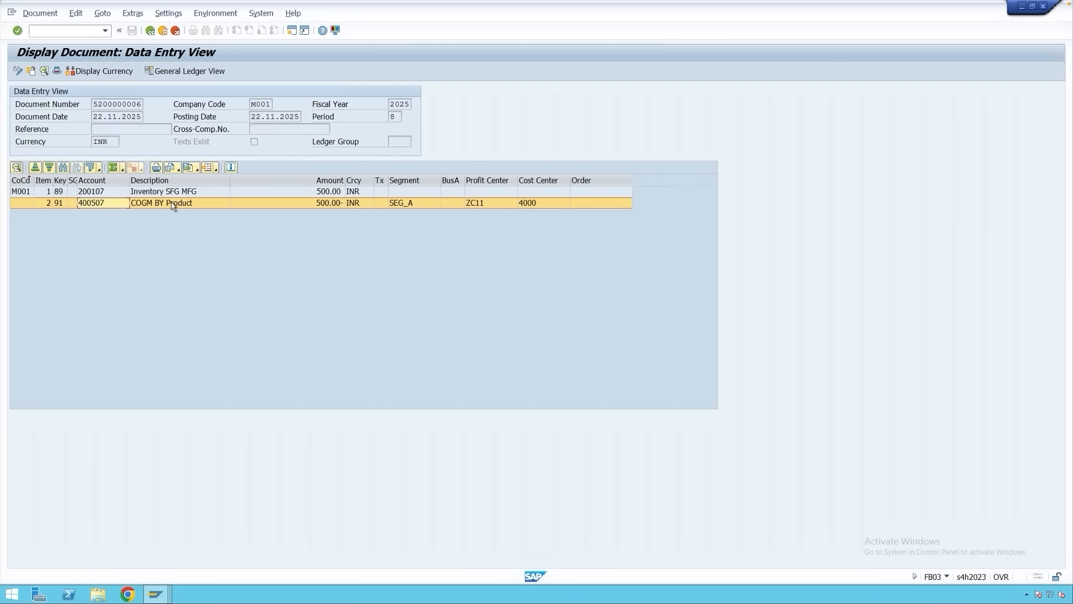
{"action": "left_click", "coordinate": [101, 192]}
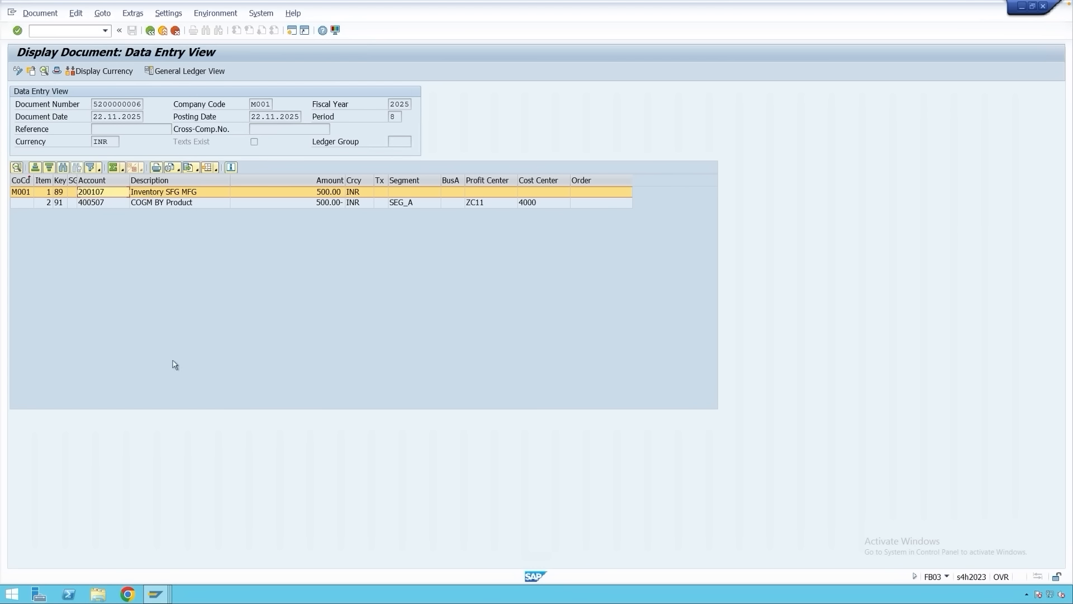
- Check the account assigned to valuation class 7900 under BSX inventory posting in the OBYC session, and return to the accounting document
{"action": "mouse_move", "coordinate": [157, 592]}
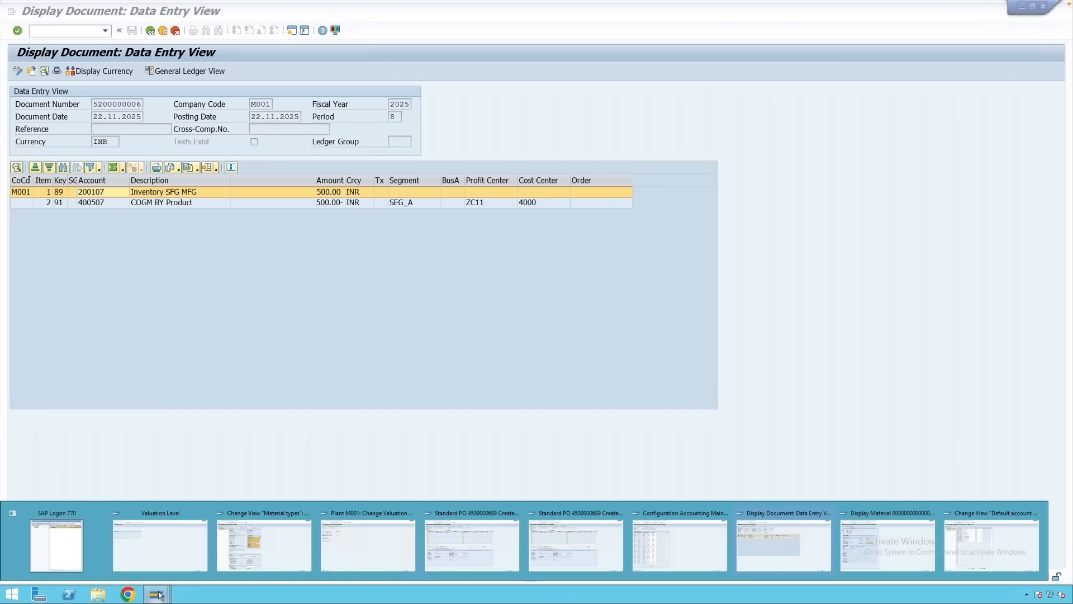
{"action": "left_click", "coordinate": [689, 542]}
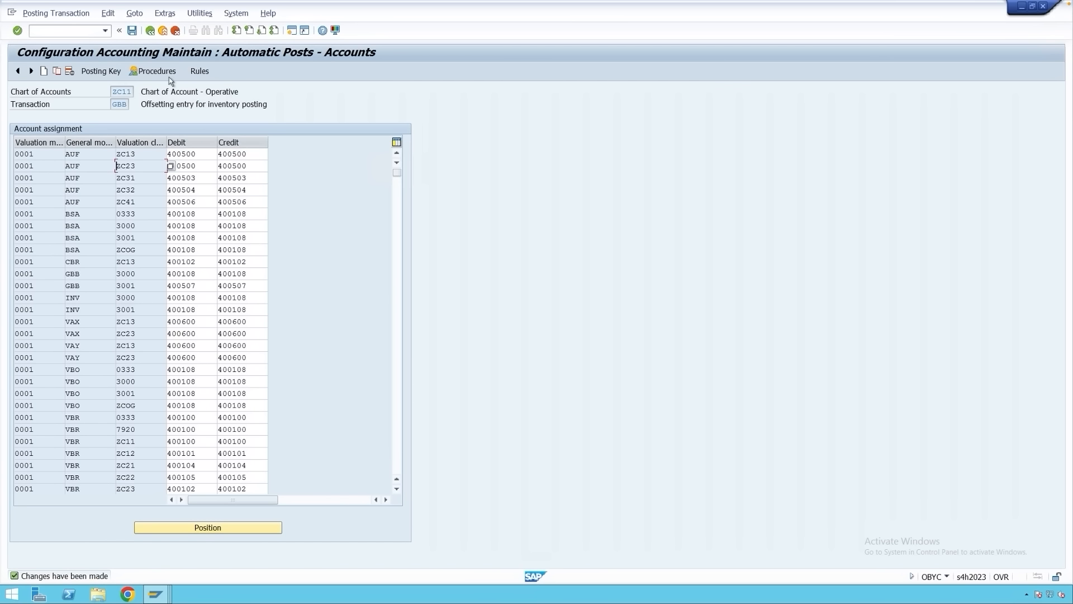
{"action": "left_click", "coordinate": [150, 30]}
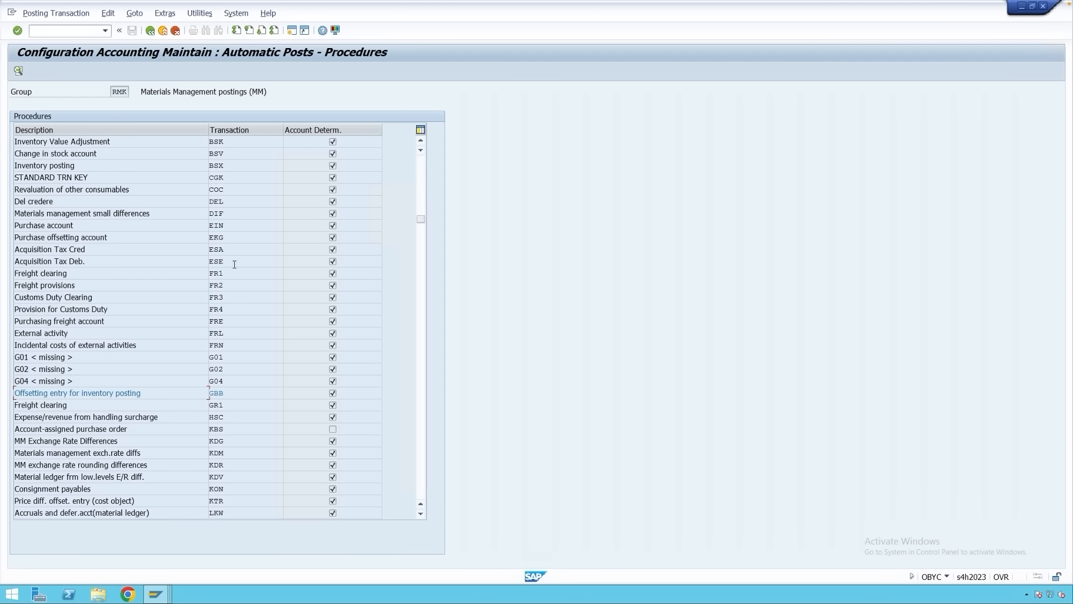
{"action": "double_click", "coordinate": [235, 165]}
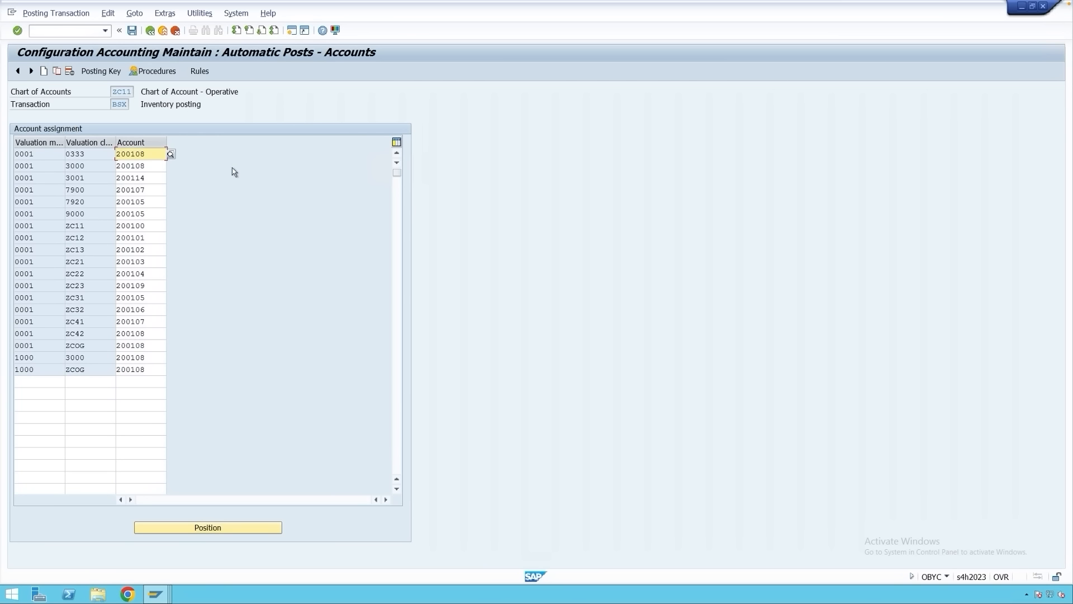
{"action": "left_click", "coordinate": [102, 192]}
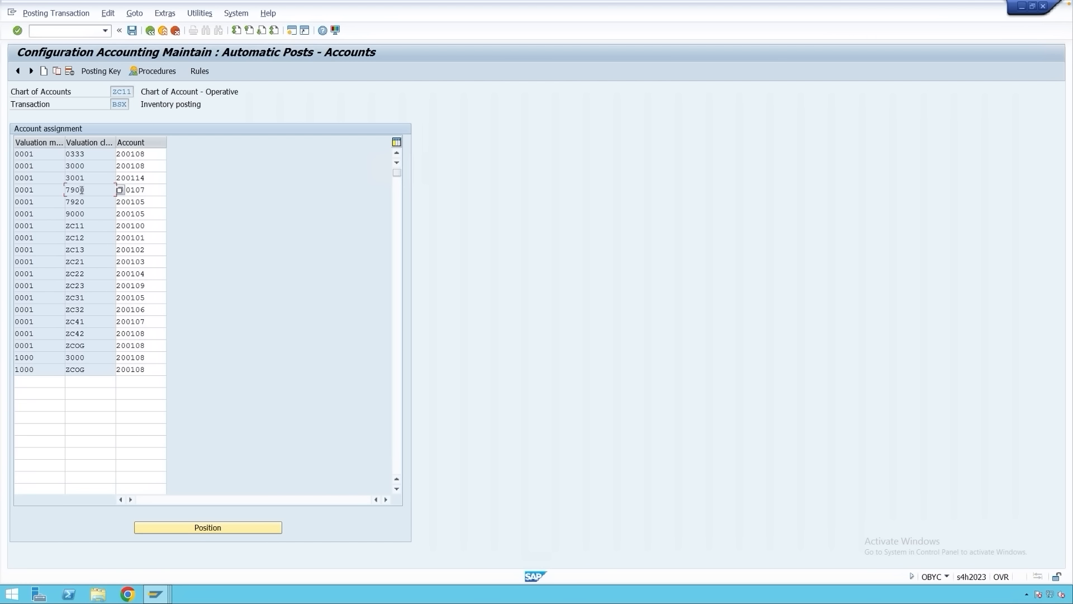
{"action": "key", "text": "shift+Left"}
{"action": "key", "text": "shift+Left"}
{"action": "key", "text": "shift+Left"}
{"action": "key", "text": "shift+Left"}
{"action": "left_click", "coordinate": [149, 190]}
{"action": "left_click_drag", "start_coordinate": [150, 190], "coordinate": [120, 190]}
{"action": "left_click", "coordinate": [159, 595]}
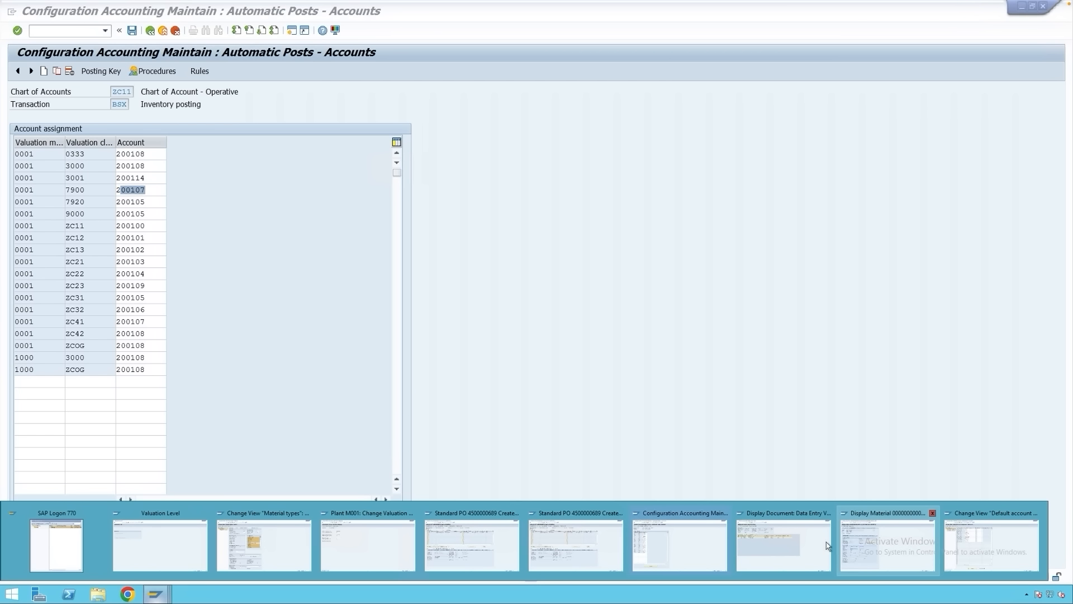
{"action": "left_click", "coordinate": [776, 548]}
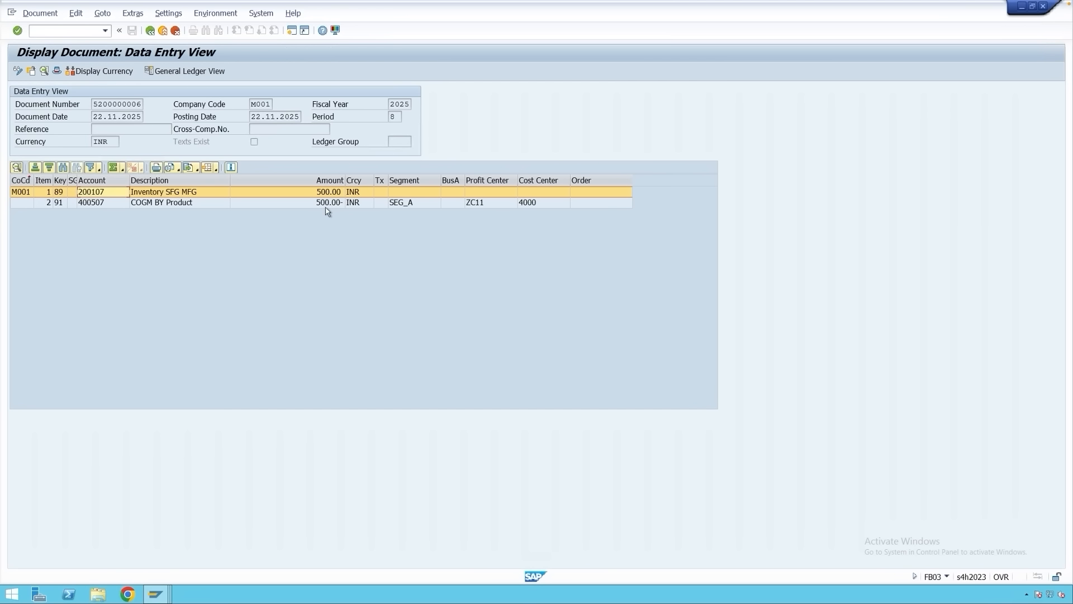
- Leave the document displays and show material 1143's Accounting 1 view in MM03 for plant M001 and valuation type INTERNAL
{"action": "left_click", "coordinate": [162, 31]}
{"action": "left_click", "coordinate": [236, 92]}
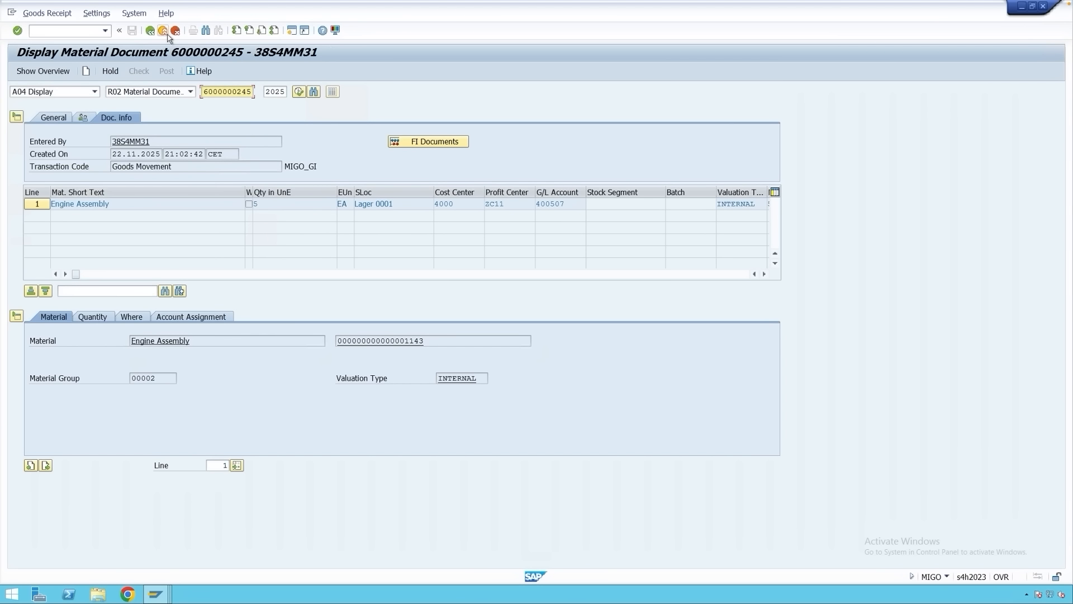
{"action": "left_click", "coordinate": [164, 32]}
{"action": "type", "text": "mm03"}
{"action": "key", "text": "Return"}
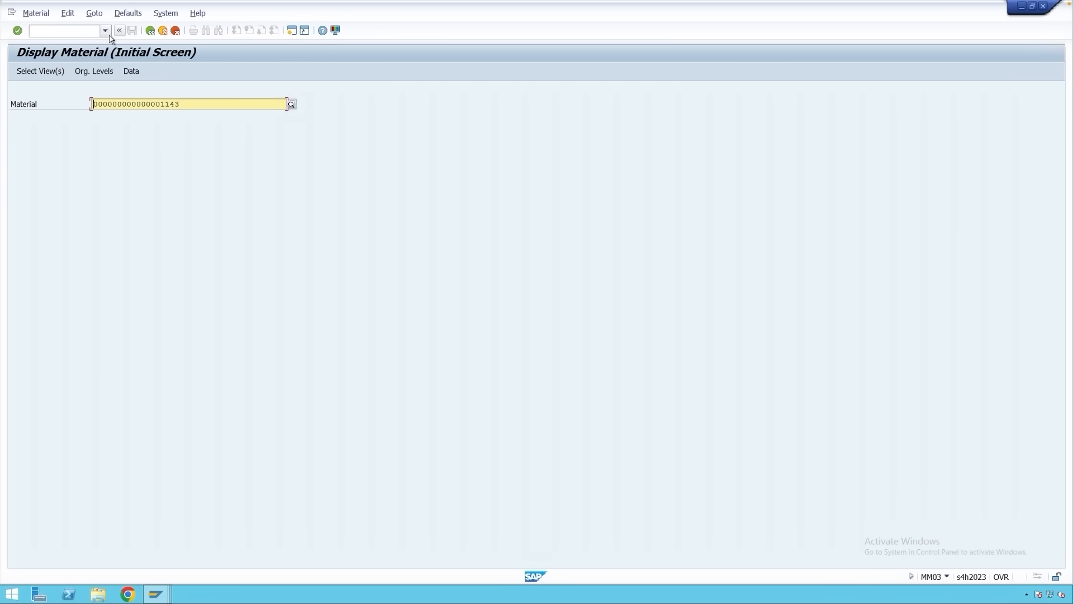
{"action": "key", "text": "Return"}
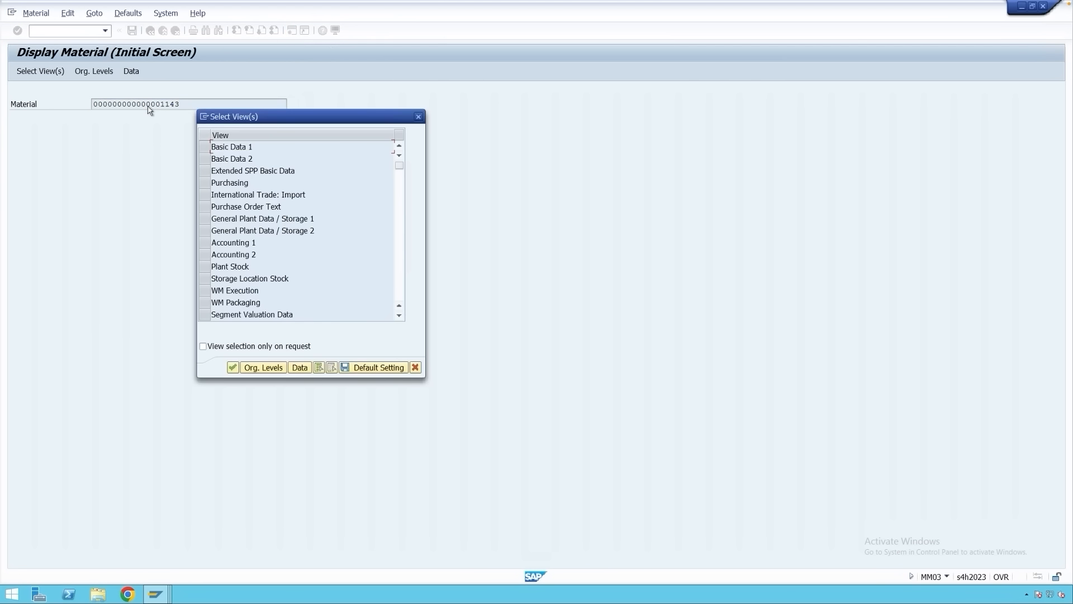
{"action": "left_click", "coordinate": [203, 244]}
{"action": "key", "text": "Return"}
{"action": "type", "text": "m001"}
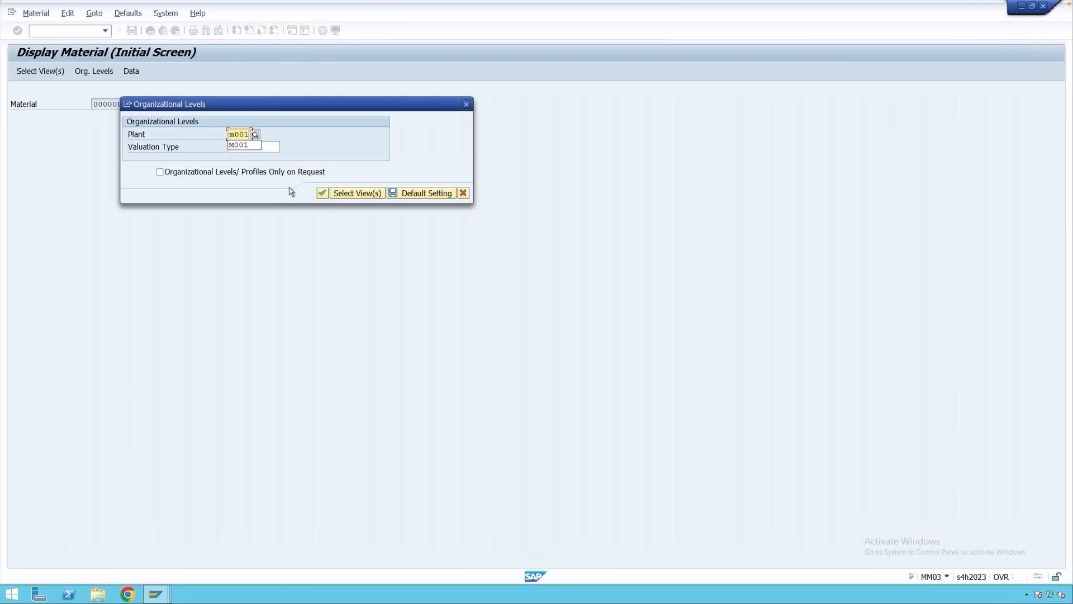
{"action": "left_click", "coordinate": [275, 146]}
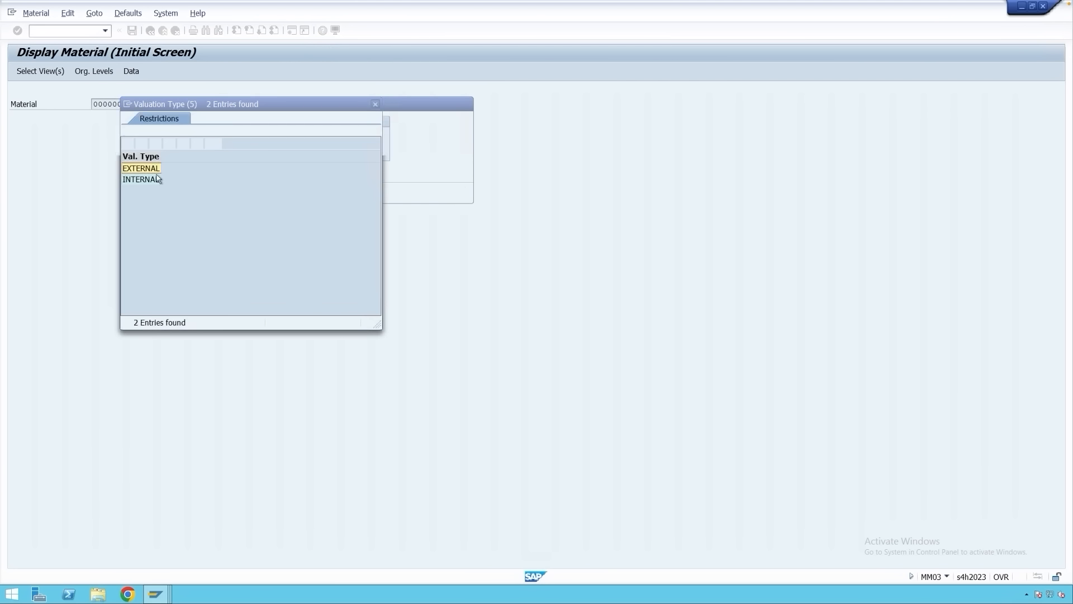
{"action": "double_click", "coordinate": [141, 180]}
{"action": "key", "text": "Return"}
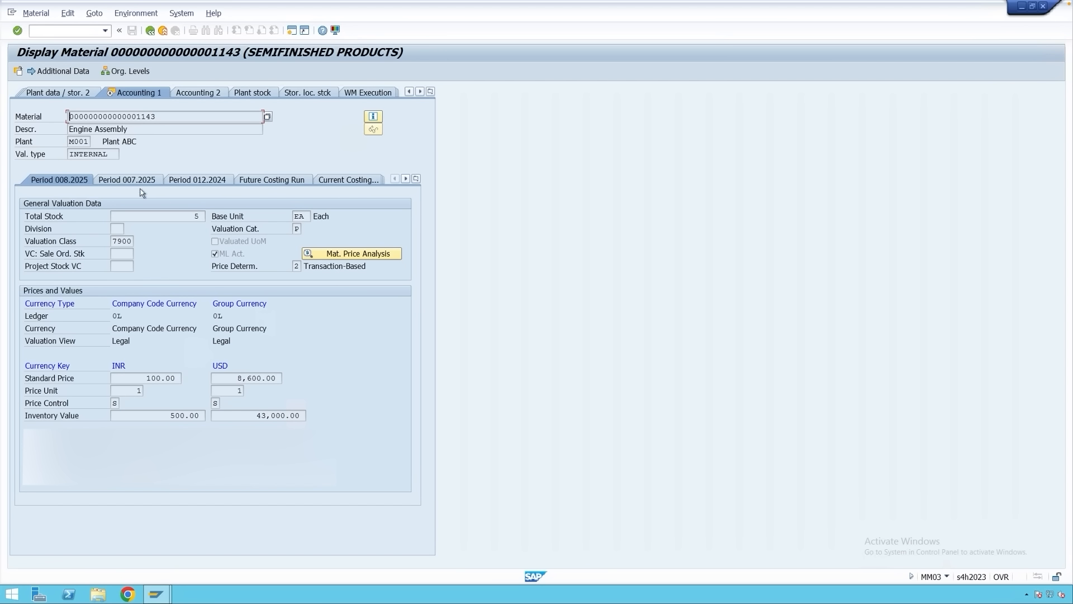
- Switch the material's organizational level to valuation type EXTERNAL to review its stock and valuation data
{"action": "left_click", "coordinate": [127, 71]}
{"action": "left_click", "coordinate": [260, 172]}
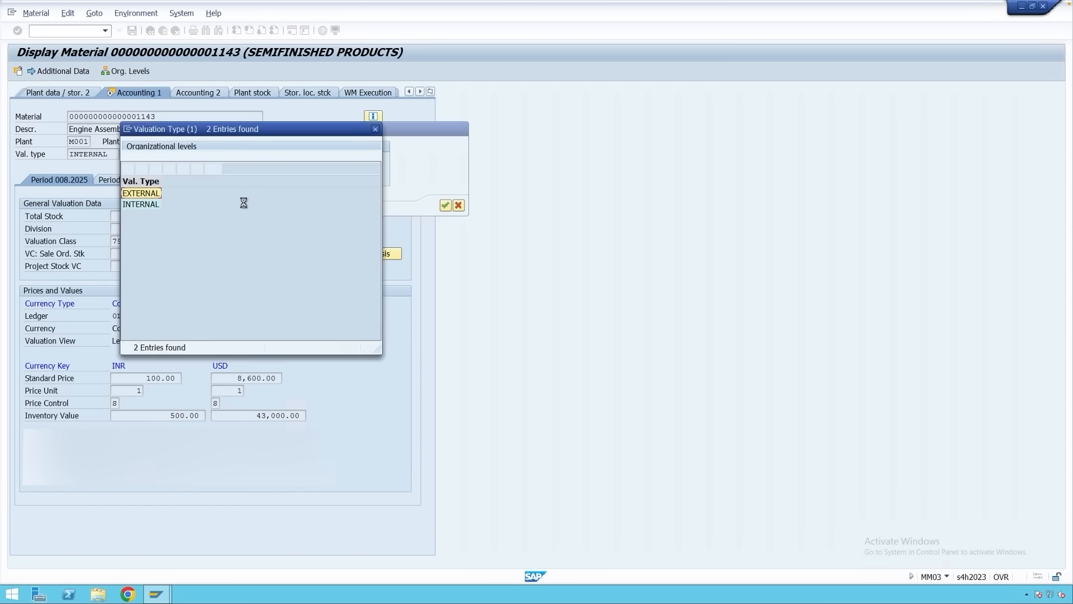
{"action": "double_click", "coordinate": [145, 194]}
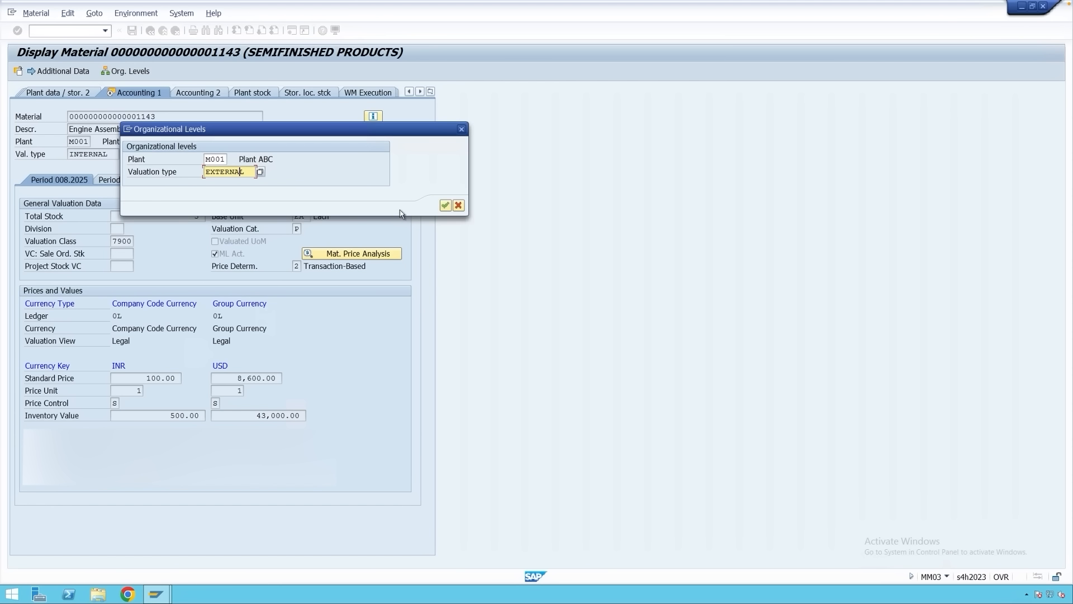
{"action": "left_click", "coordinate": [445, 205]}
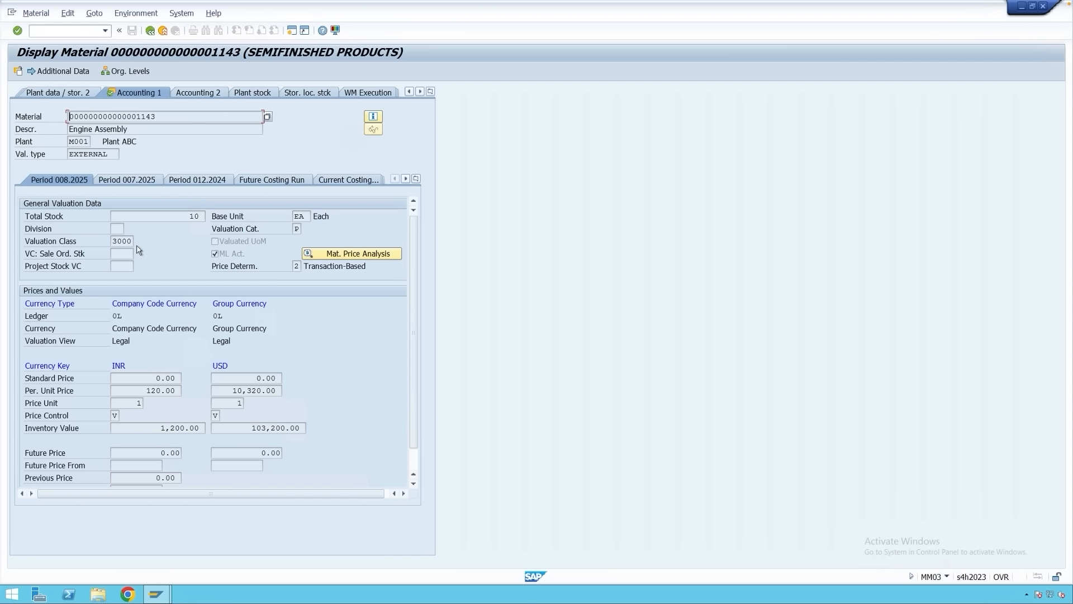
- Run the MMBE stock overview for material 1143 at plant M001 in a new session
{"action": "left_click", "coordinate": [292, 30]}
{"action": "type", "text": "mmbe"}
{"action": "key", "text": "Return"}
{"action": "left_click", "coordinate": [181, 117]}
{"action": "type", "text": "m001"}
{"action": "left_click", "coordinate": [19, 71]}
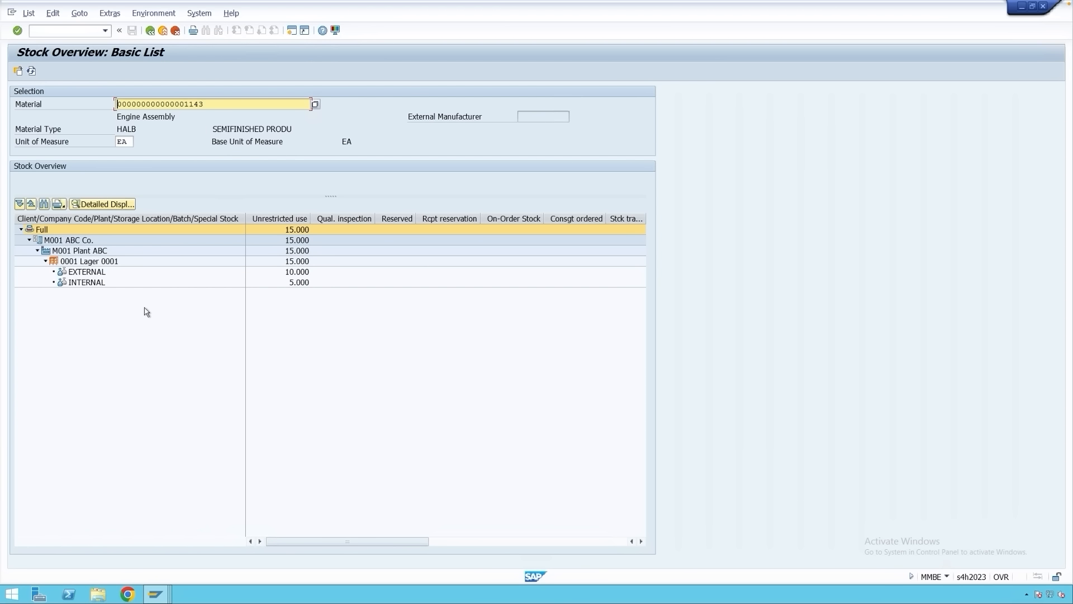
- Compare the unrestricted-use stock of the EXTERNAL and INTERNAL valuation types in storage location 0001
{"action": "left_click", "coordinate": [299, 282]}
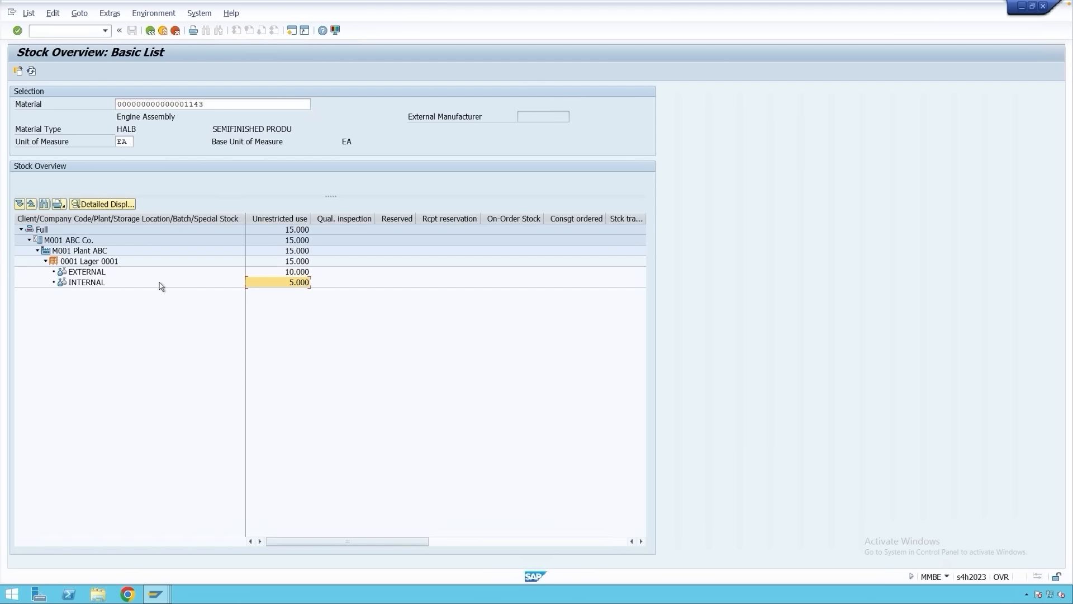
{"action": "left_click", "coordinate": [94, 283]}
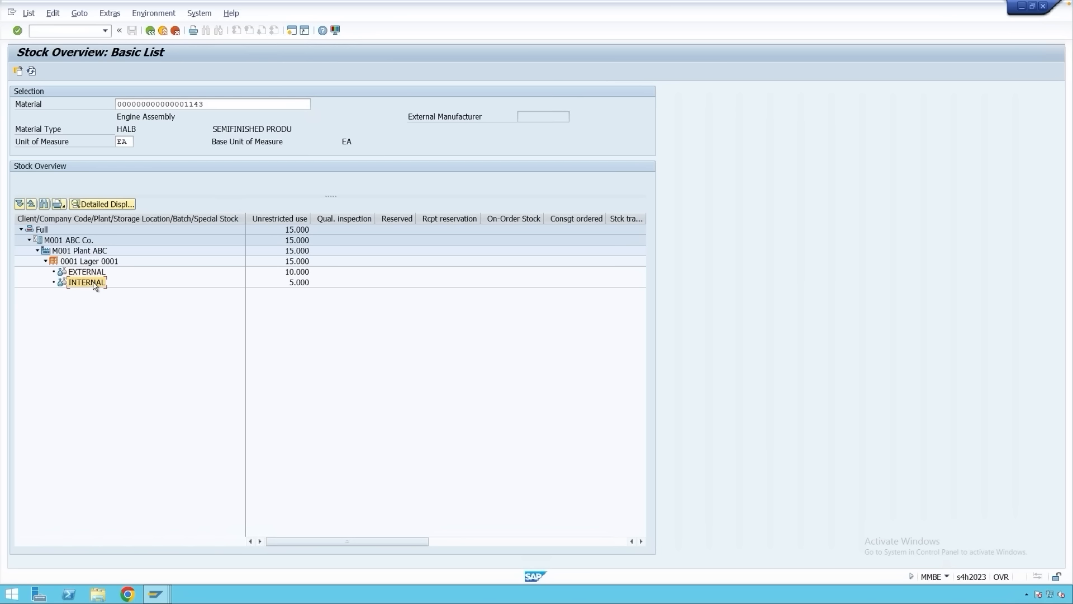
{"action": "left_click", "coordinate": [306, 282]}
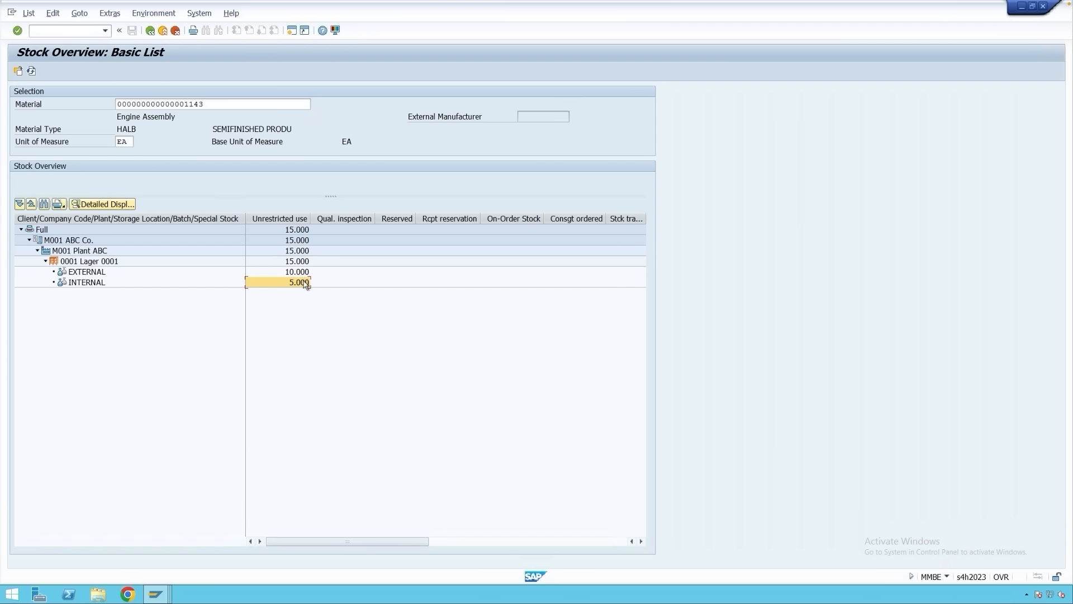
{"action": "key", "text": "Up"}
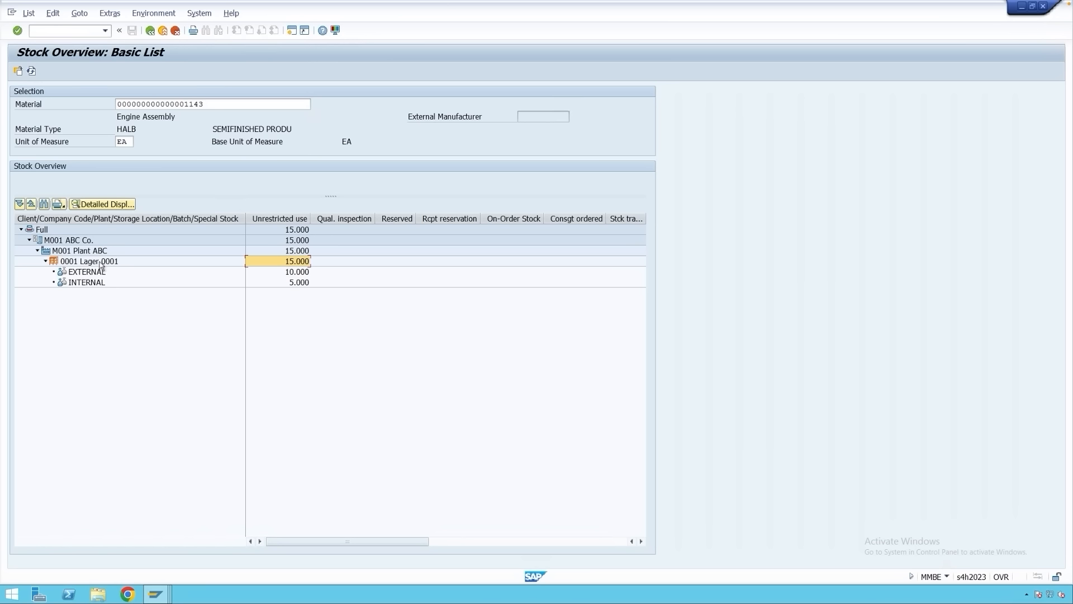
{"action": "left_click", "coordinate": [298, 272]}
{"action": "left_click", "coordinate": [298, 284]}
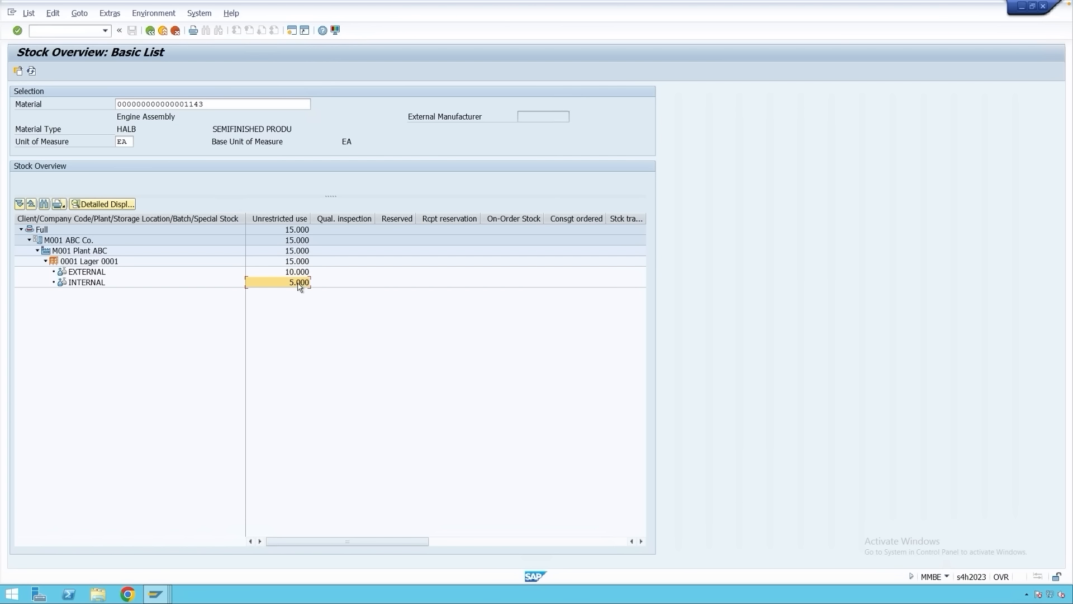
{"action": "left_click", "coordinate": [298, 273]}
{"action": "left_click", "coordinate": [299, 282]}
{"action": "left_click", "coordinate": [88, 273]}
{"action": "left_click", "coordinate": [87, 283]}
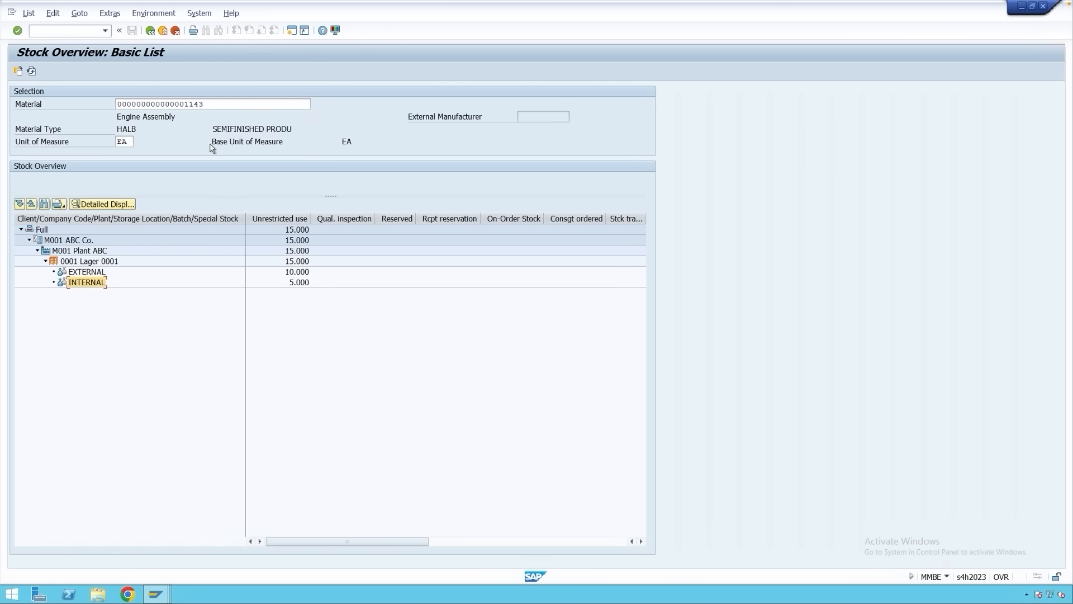
- Run the MB52 warehouse stock report for material 1143 at plant M001 with Display Batch Stocks enabled
{"action": "left_click", "coordinate": [162, 31]}
{"action": "type", "text": "mb52"}
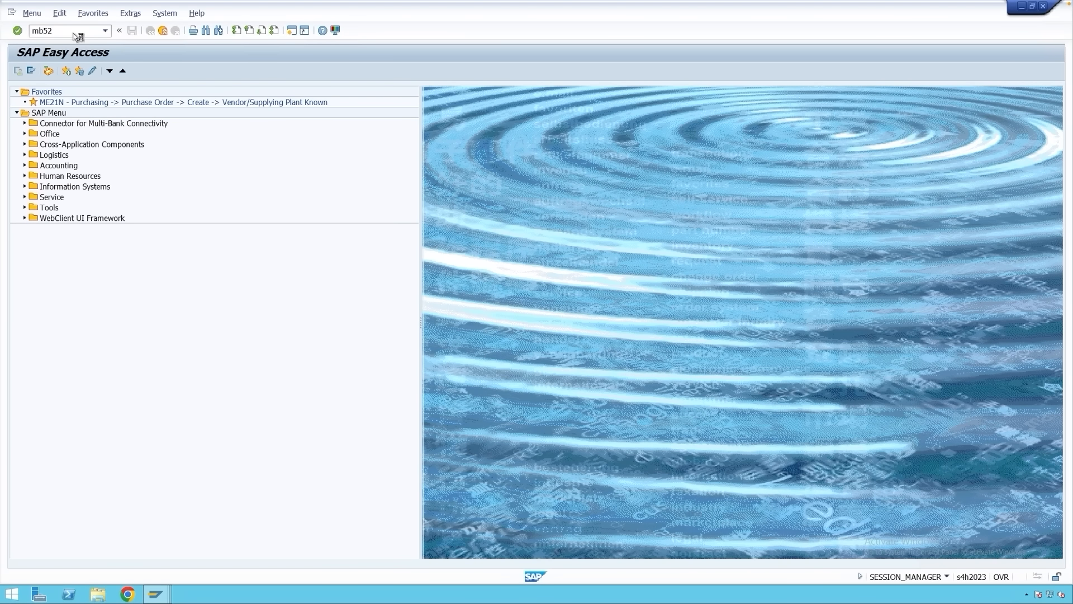
{"action": "key", "text": "Return"}
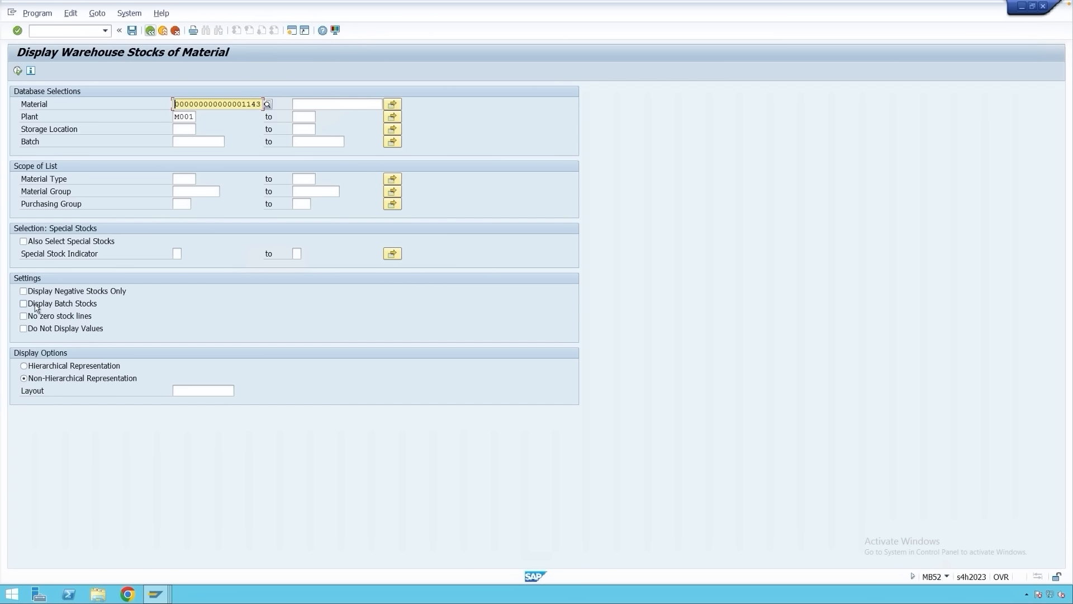
{"action": "left_click", "coordinate": [56, 306]}
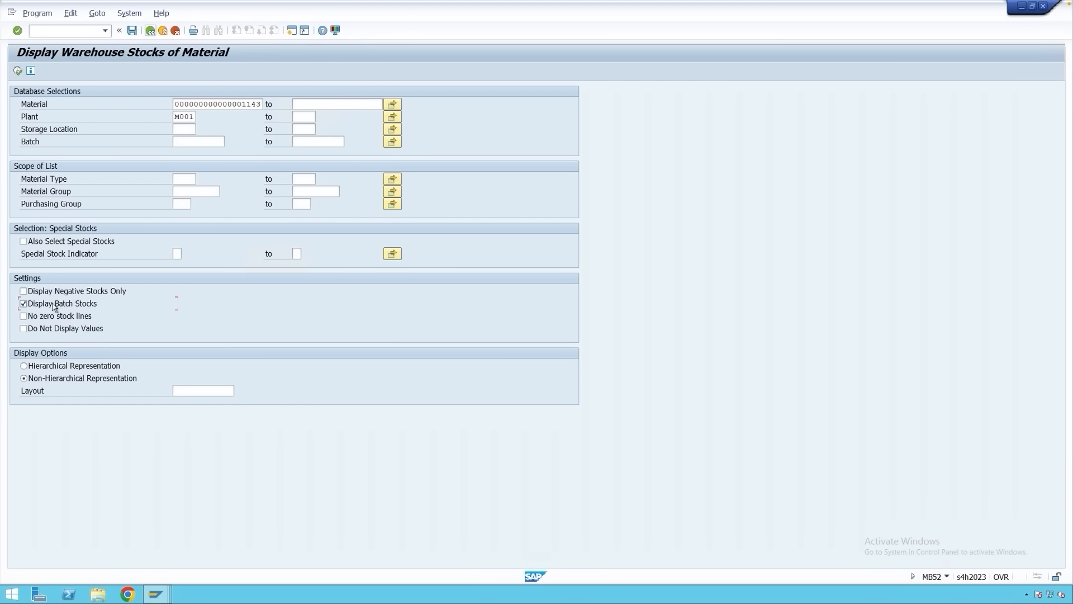
{"action": "left_click", "coordinate": [18, 70]}
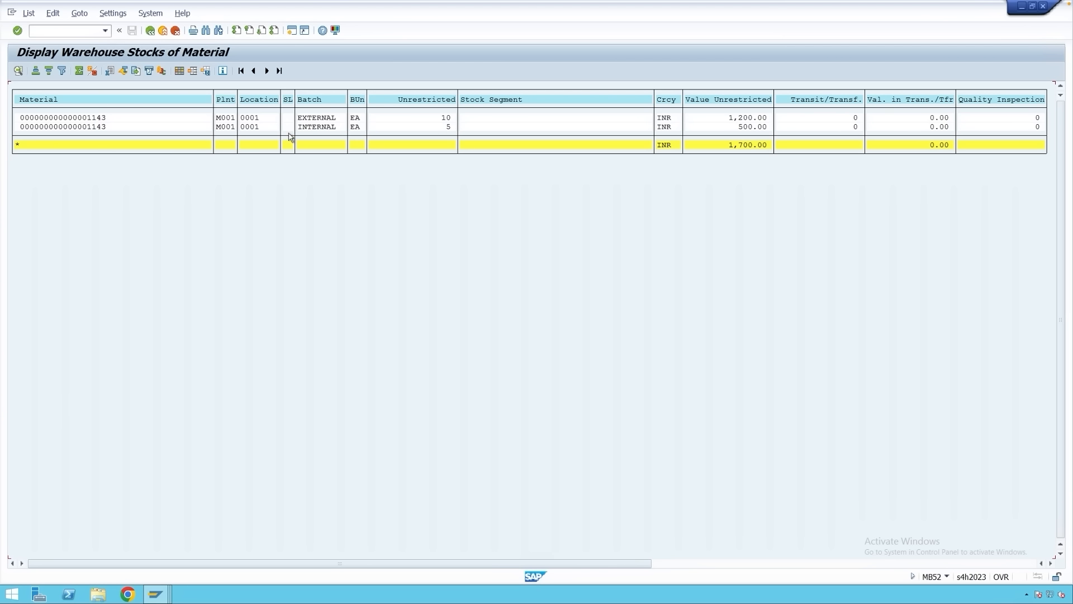
- Examine the unrestricted quantities and stock values of the EXTERNAL and INTERNAL lines in the warehouse stock report
{"action": "left_click", "coordinate": [315, 126]}
{"action": "left_click", "coordinate": [324, 128]}
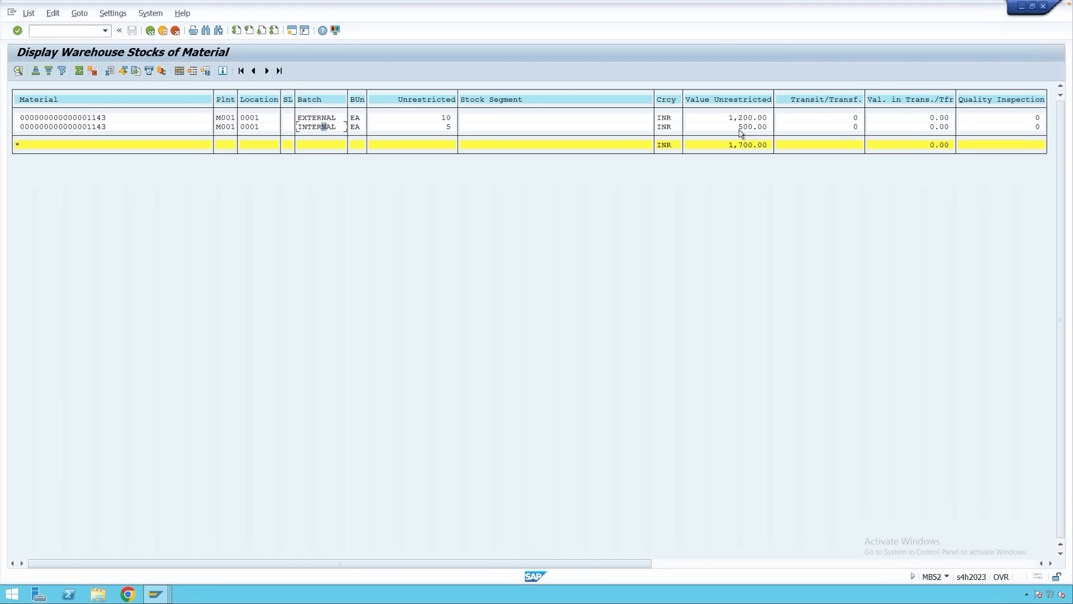
{"action": "left_click", "coordinate": [448, 119]}
{"action": "left_click", "coordinate": [104, 120]}
{"action": "left_click", "coordinate": [229, 118]}
{"action": "left_click", "coordinate": [448, 118]}
{"action": "left_click", "coordinate": [745, 128]}
- Display the Accounting 1 view of material 1143 for plant M001 with MM03 in a new session, without a valuation type
{"action": "left_click", "coordinate": [292, 32]}
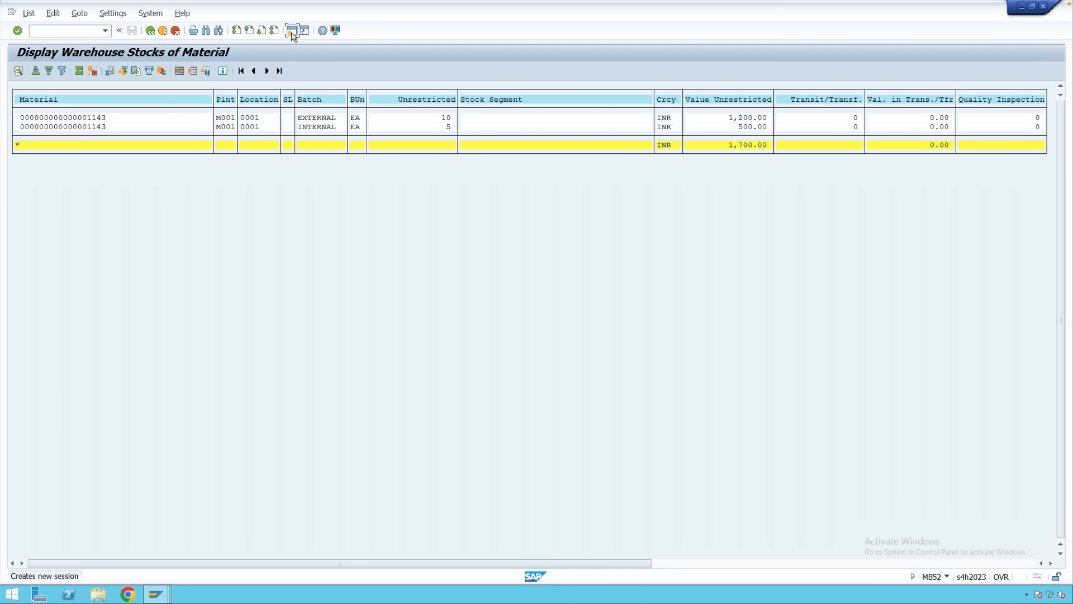
{"action": "type", "text": "mm"}
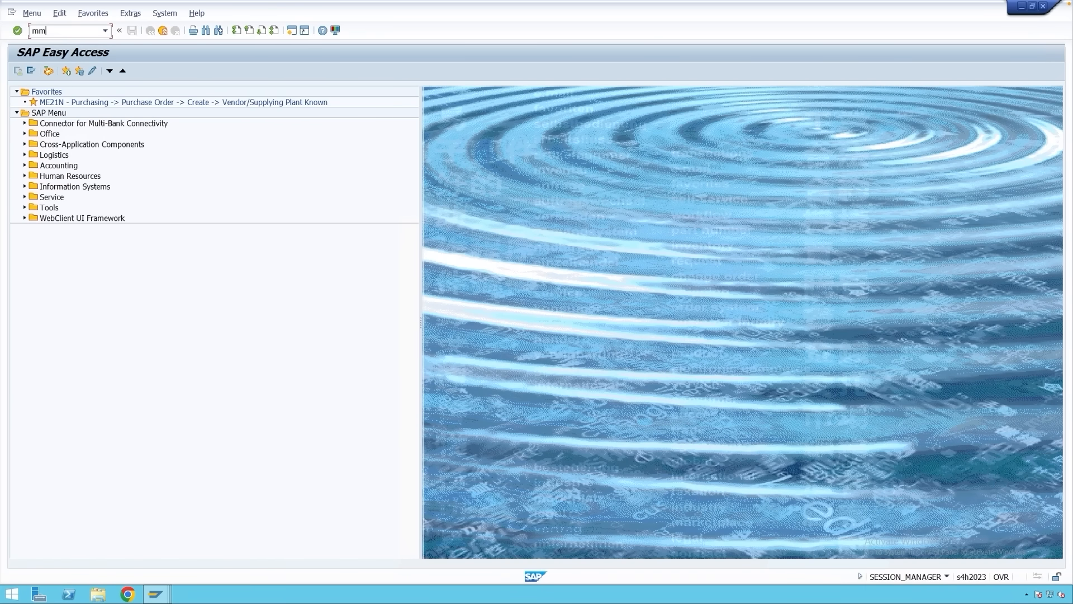
{"action": "type", "text": "03"}
{"action": "key", "text": "Return"}
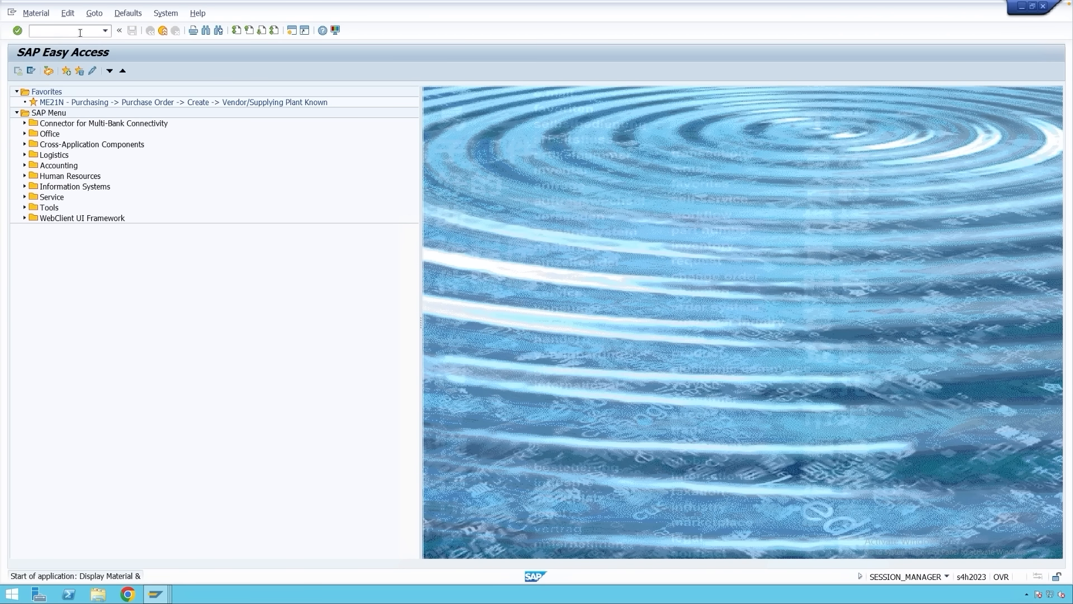
{"action": "key", "text": "Return"}
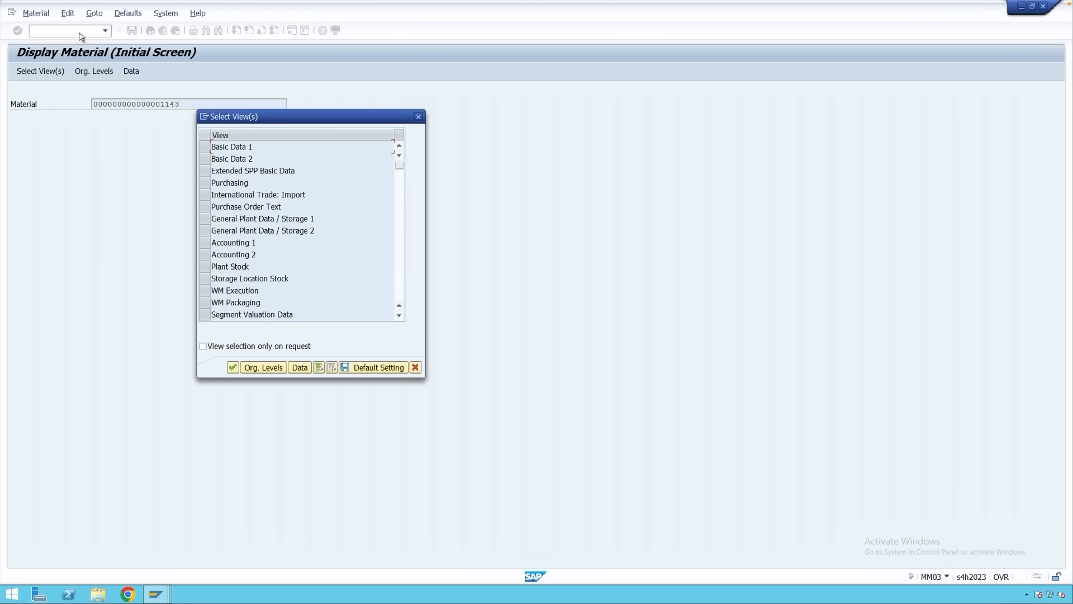
{"action": "left_click", "coordinate": [205, 245]}
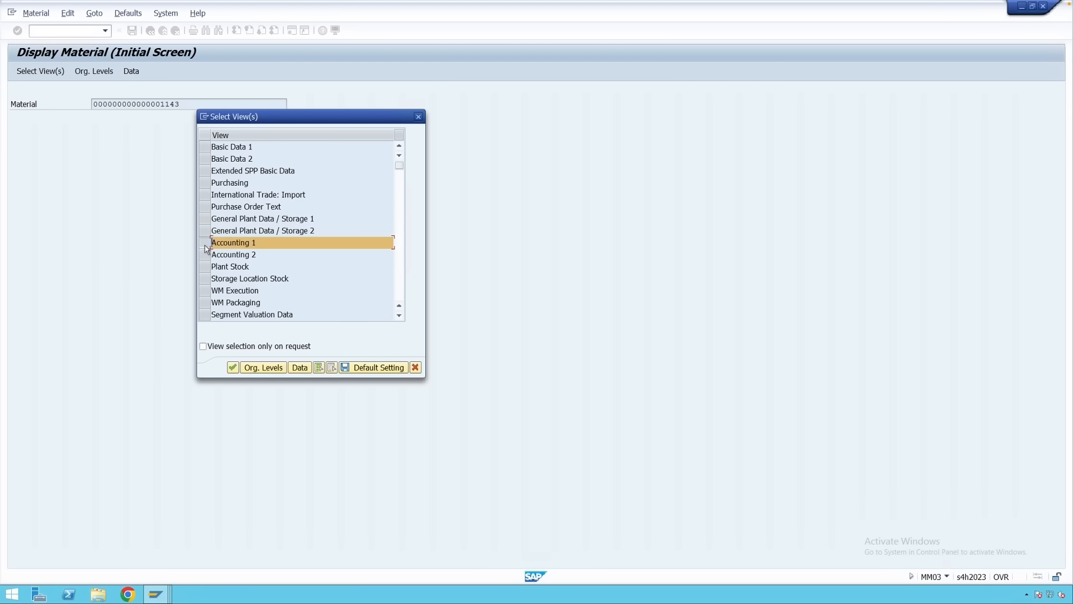
{"action": "key", "text": "Return"}
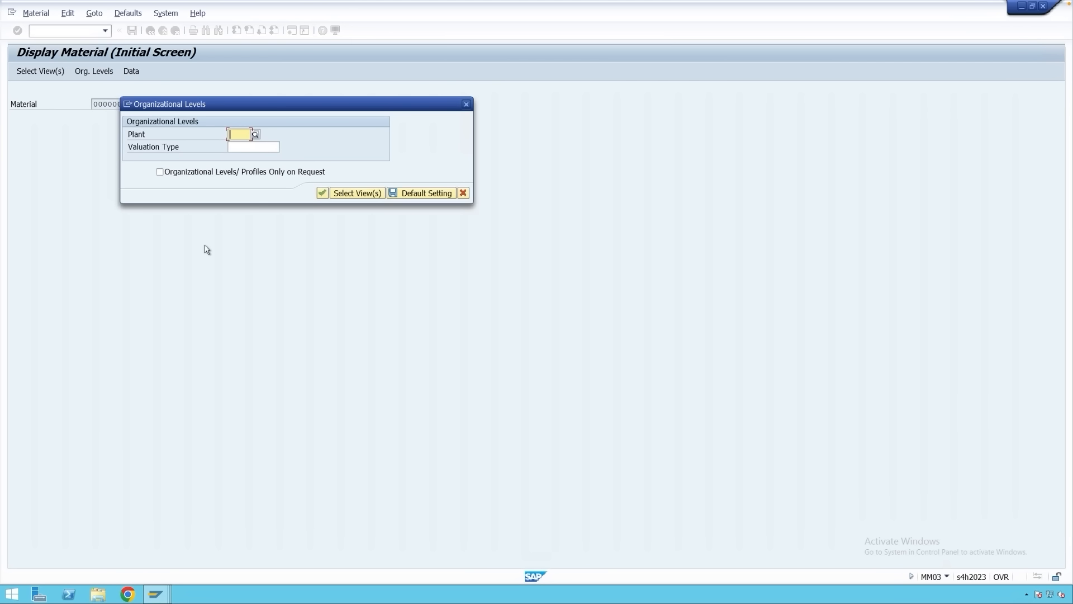
{"action": "type", "text": "m001"}
{"action": "key", "text": "Return"}
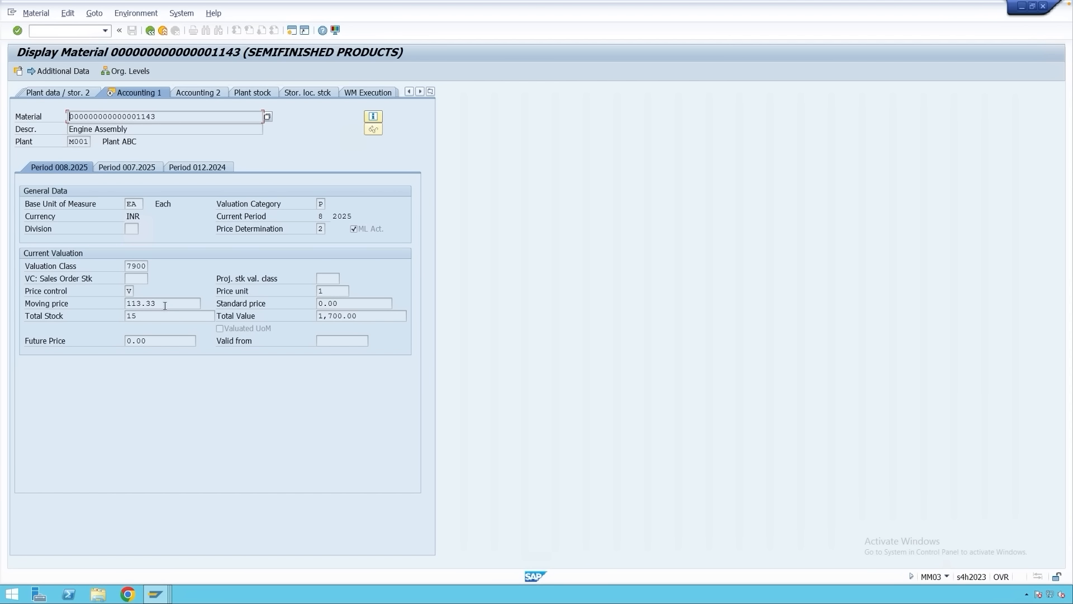
- Examine the moving price, total stock and total value of Engine Assembly at the valuation header level
{"action": "mouse_move", "coordinate": [158, 305]}
{"action": "left_mouse_down"}
{"action": "mouse_move", "coordinate": [124, 305]}
{"action": "mouse_move", "coordinate": [157, 306]}
{"action": "left_mouse_up"}
{"action": "left_click", "coordinate": [364, 318]}
{"action": "left_click_drag", "start_coordinate": [363, 318], "coordinate": [317, 320]}
{"action": "double_click", "coordinate": [126, 318]}
{"action": "left_click_drag", "start_coordinate": [157, 304], "coordinate": [124, 305]}
{"action": "left_click", "coordinate": [360, 316]}
- Change the organizational levels to show the accounting data for valuation type INTERNAL at plant M001
{"action": "left_click", "coordinate": [127, 72]}
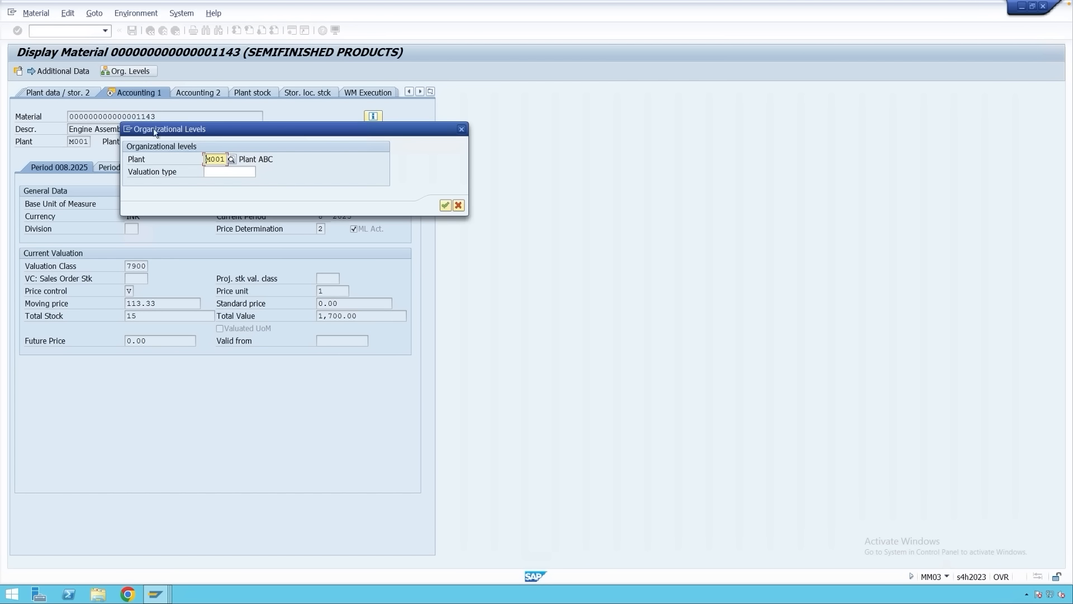
{"action": "left_click", "coordinate": [247, 173]}
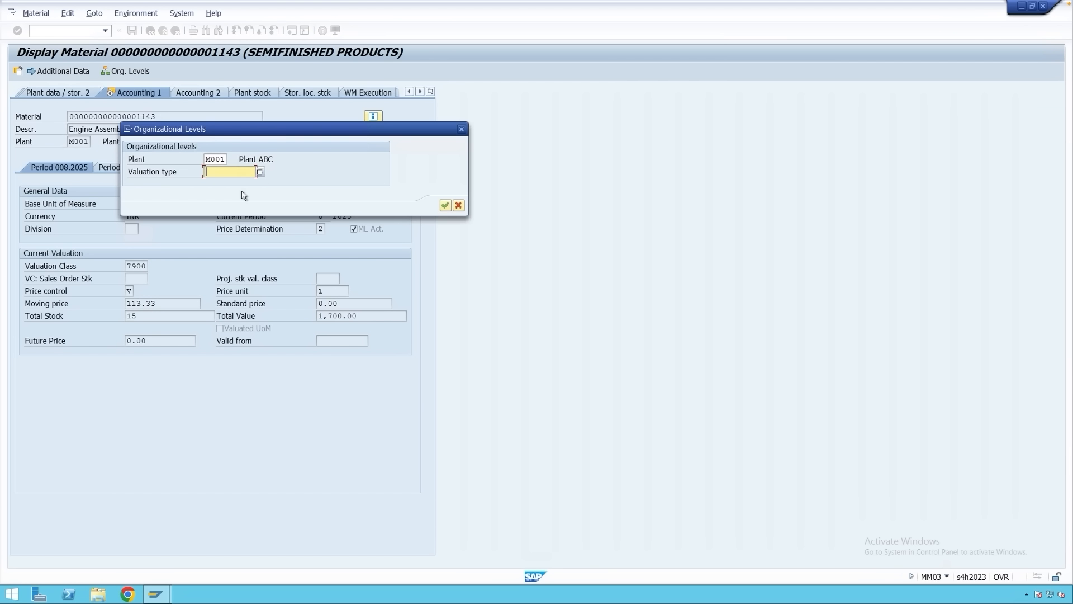
{"action": "left_click", "coordinate": [236, 173]}
{"action": "left_click", "coordinate": [262, 173]}
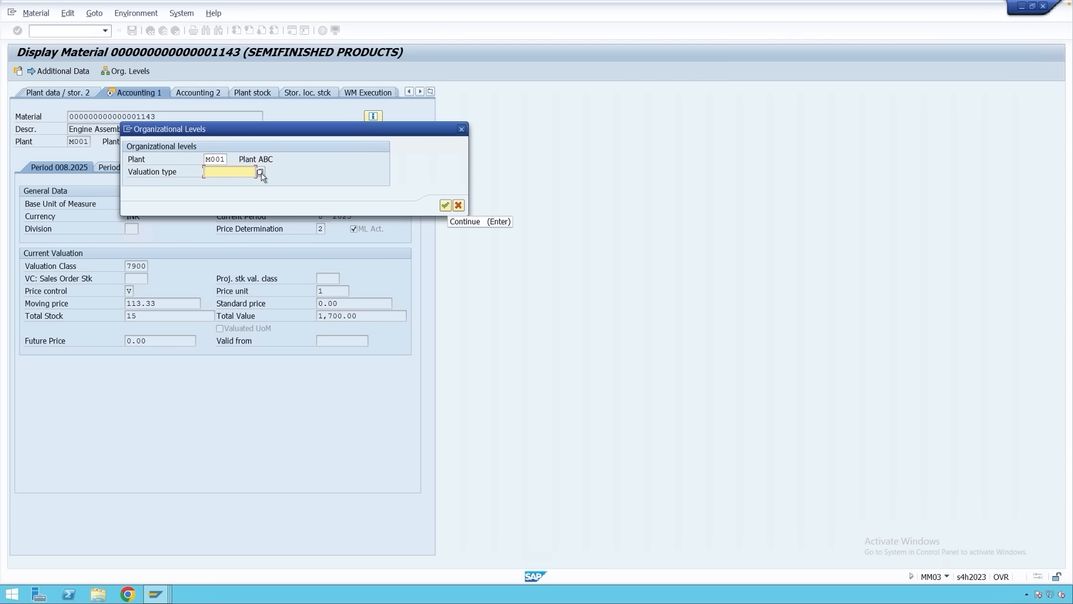
{"action": "double_click", "coordinate": [187, 211]}
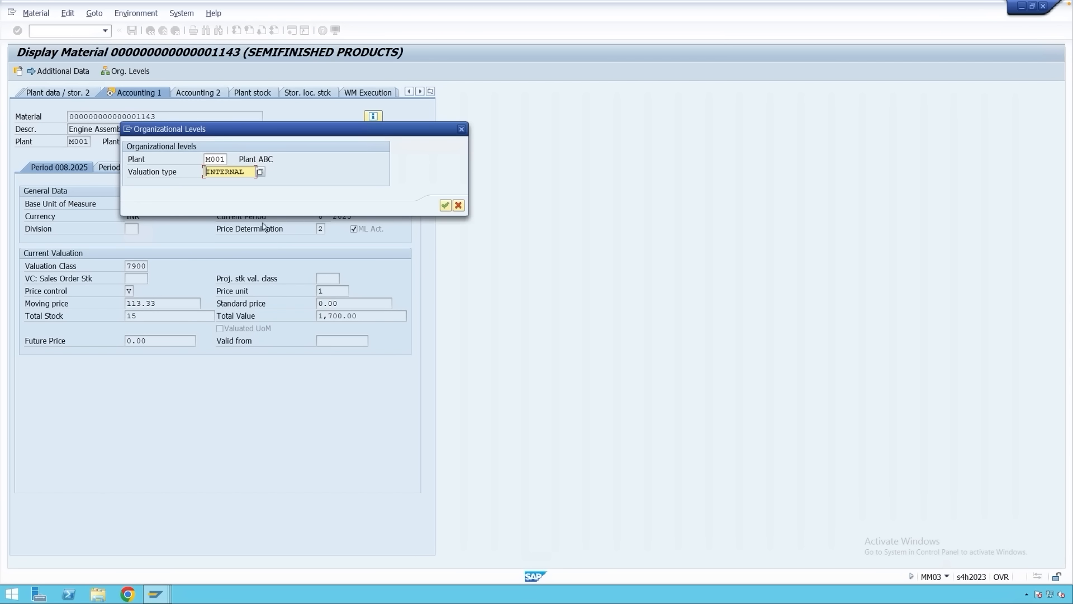
{"action": "left_click", "coordinate": [445, 205]}
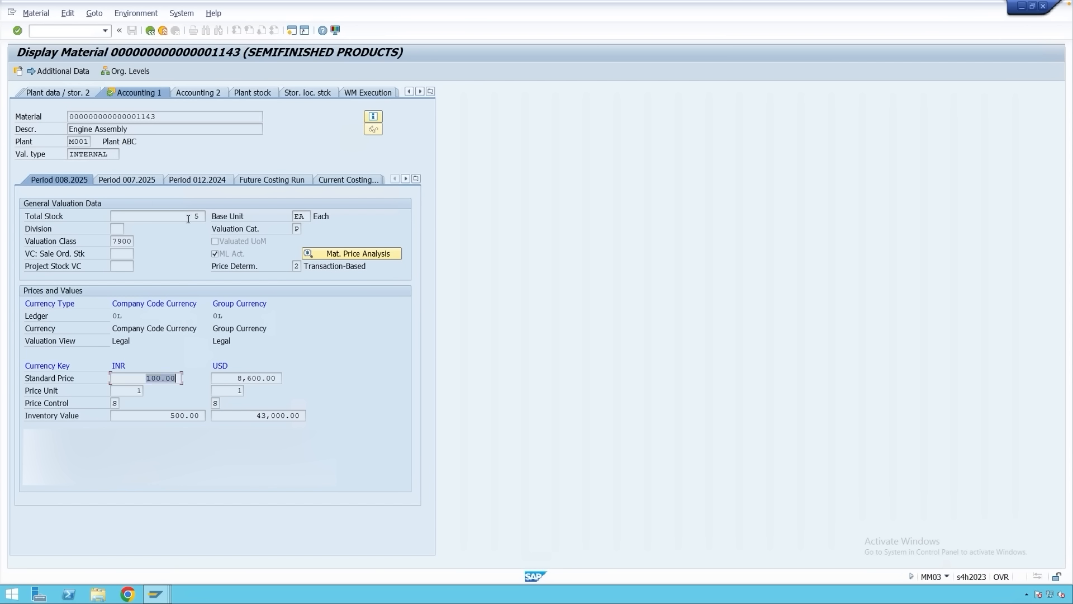
- Examine the total stock and standard price of the INTERNAL valuation type
{"action": "left_click", "coordinate": [190, 217]}
{"action": "left_click_drag", "start_coordinate": [193, 217], "coordinate": [202, 217]}
{"action": "left_click_drag", "start_coordinate": [145, 378], "coordinate": [176, 378]}
- Change the organizational levels to show the accounting data for valuation type EXTERNAL
{"action": "left_click", "coordinate": [140, 72]}
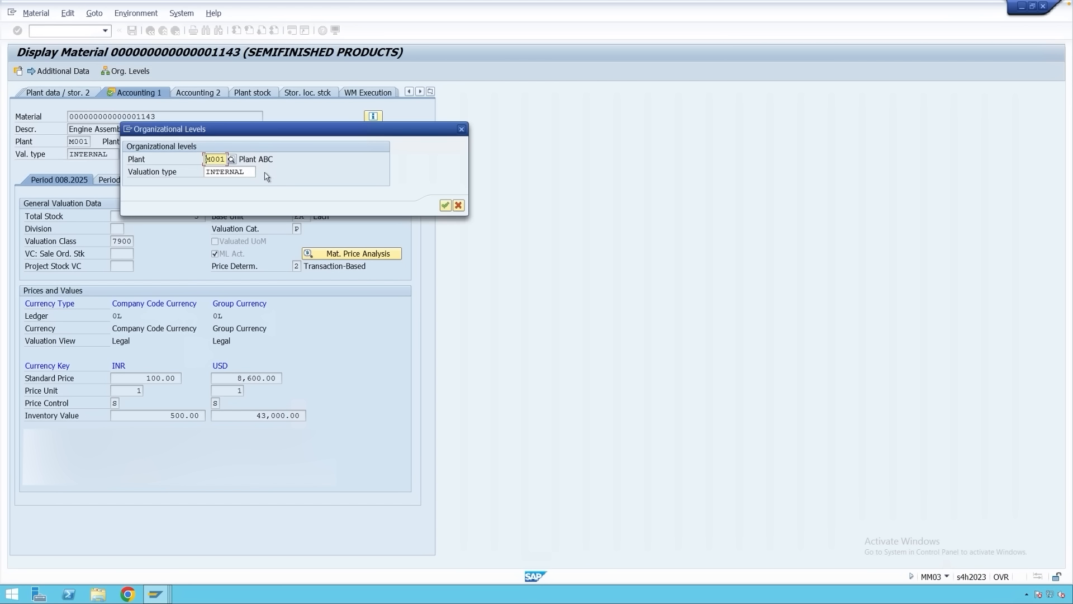
{"action": "left_click", "coordinate": [256, 173]}
{"action": "left_click", "coordinate": [260, 172]}
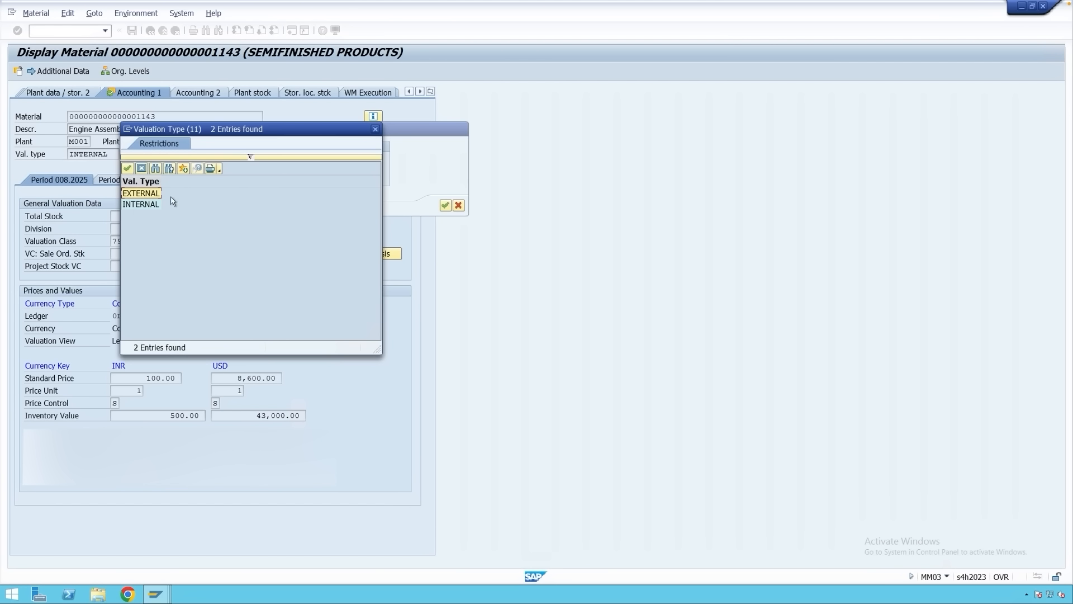
{"action": "double_click", "coordinate": [140, 202]}
{"action": "left_click", "coordinate": [445, 205]}
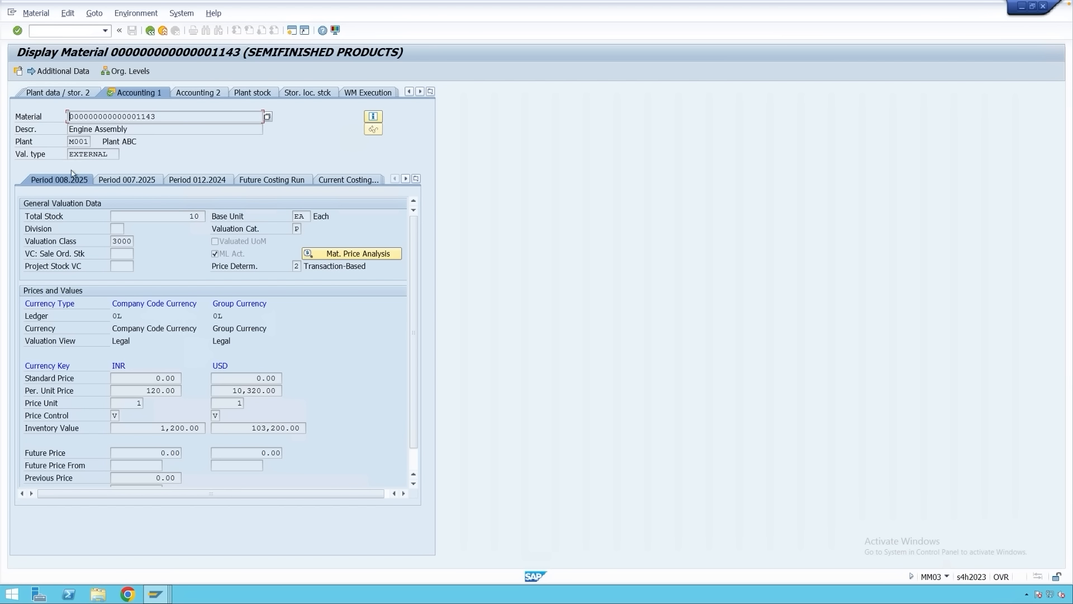
- Examine the total stock, periodic unit price and inventory value of the EXTERNAL valuation type
{"action": "double_click", "coordinate": [194, 216]}
{"action": "left_click_drag", "start_coordinate": [147, 391], "coordinate": [177, 391]}
{"action": "left_click_drag", "start_coordinate": [160, 428], "coordinate": [199, 429]}
{"action": "left_click", "coordinate": [205, 314]}
- Start a MIGO goods issue with movement type 201 in a new session and add material 1143 as an item
{"action": "left_click", "coordinate": [291, 31]}
{"action": "type", "text": "migo"}
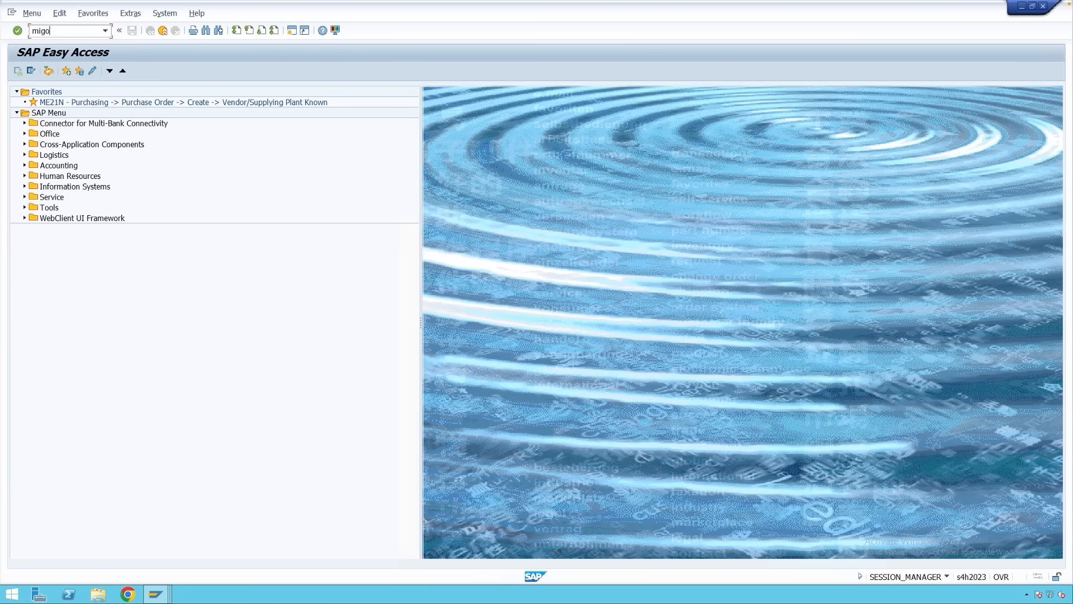
{"action": "key", "text": "Return"}
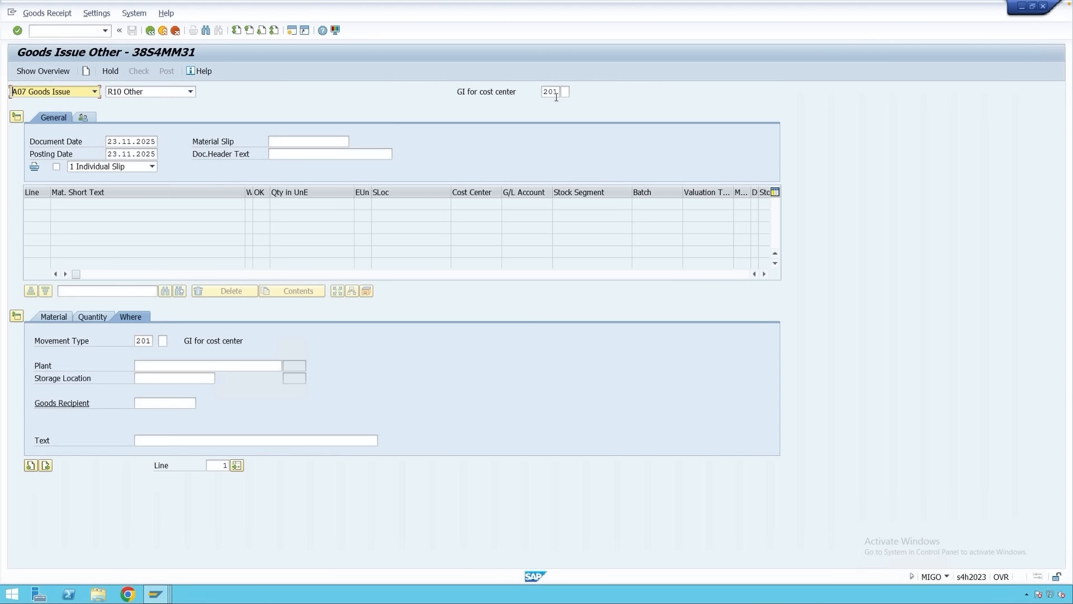
{"action": "left_click", "coordinate": [63, 317]}
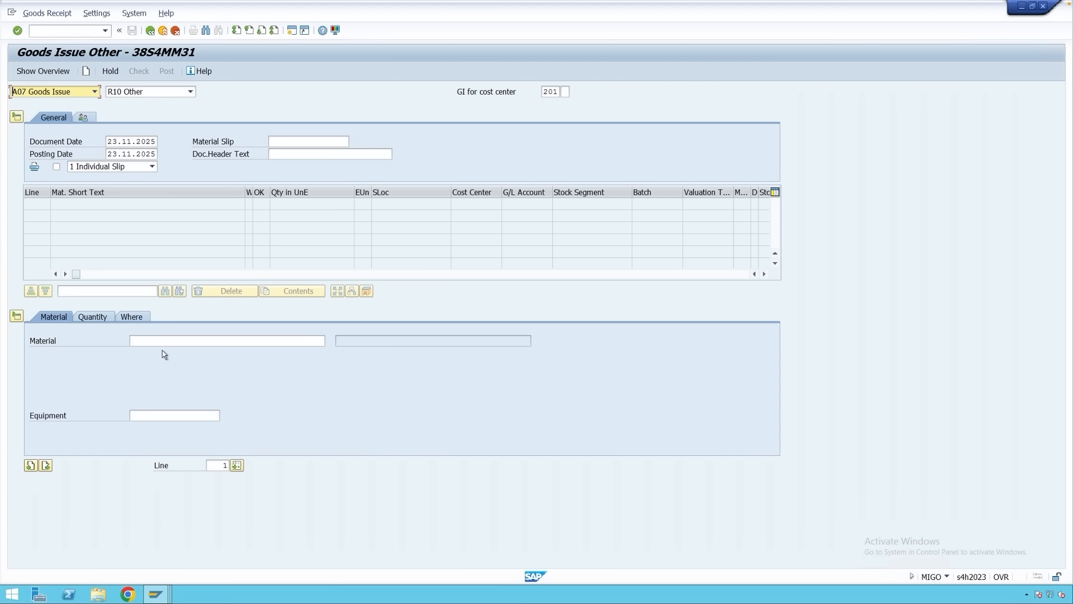
{"action": "left_click", "coordinate": [167, 340]}
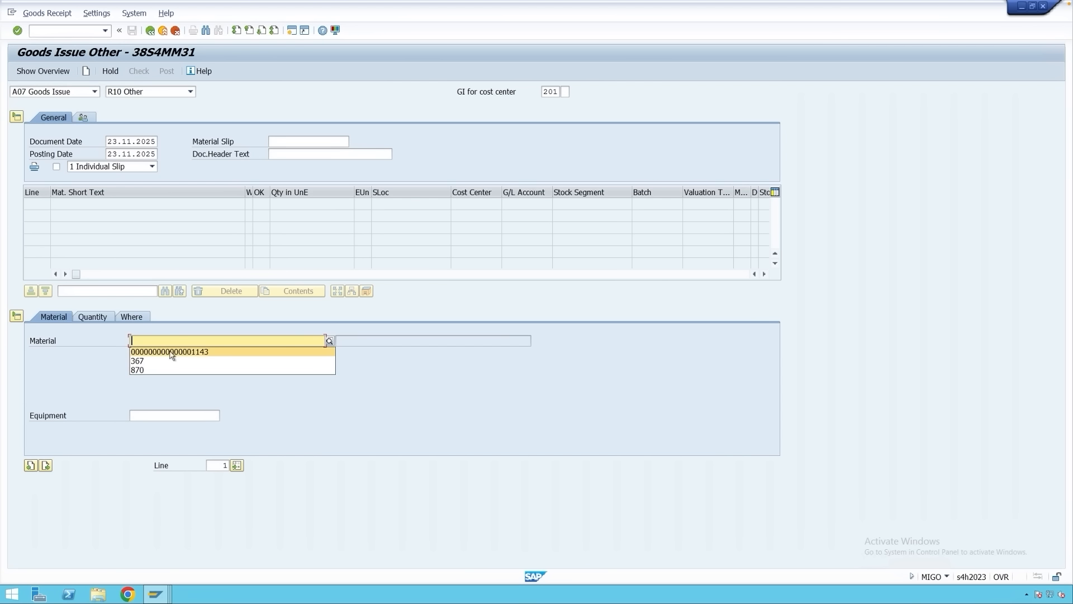
{"action": "left_click", "coordinate": [170, 352]}
{"action": "key", "text": "Return"}
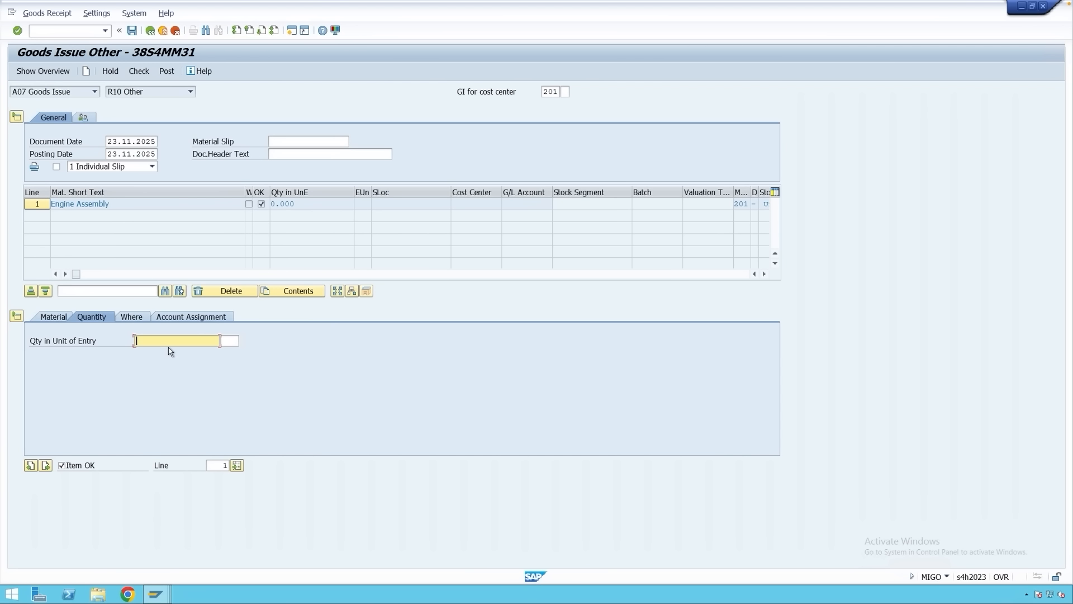
- Set the issue quantity to 1, plant M001 and storage location 0001, and check the goods issue document
{"action": "type", "text": "1"}
{"action": "key", "text": "Return"}
{"action": "left_click", "coordinate": [136, 321]}
{"action": "left_click", "coordinate": [168, 367]}
{"action": "type", "text": "m00"}
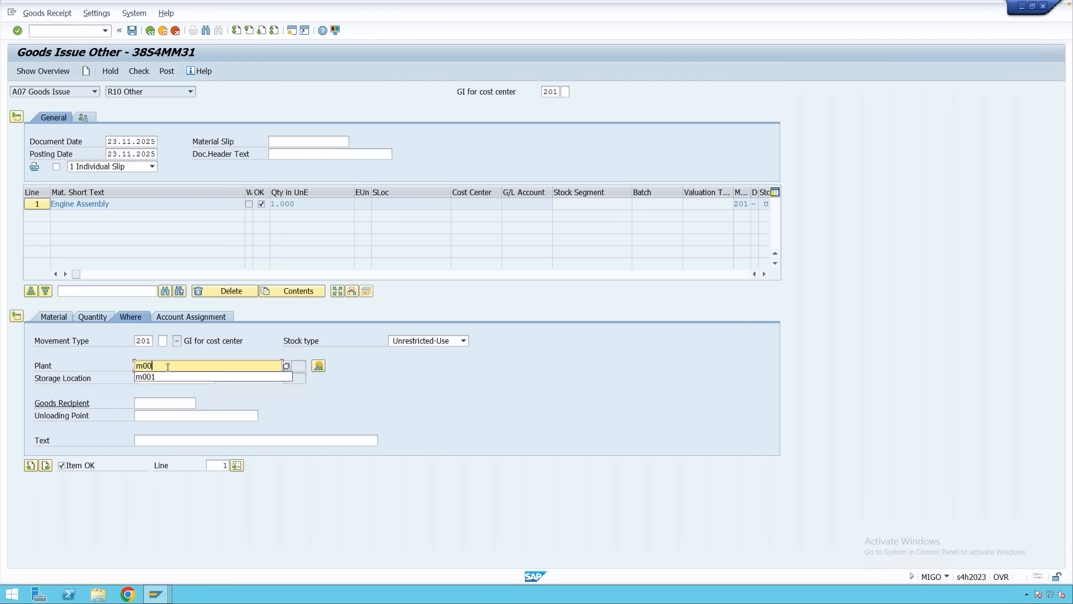
{"action": "type", "text": "1"}
{"action": "left_click", "coordinate": [167, 378]}
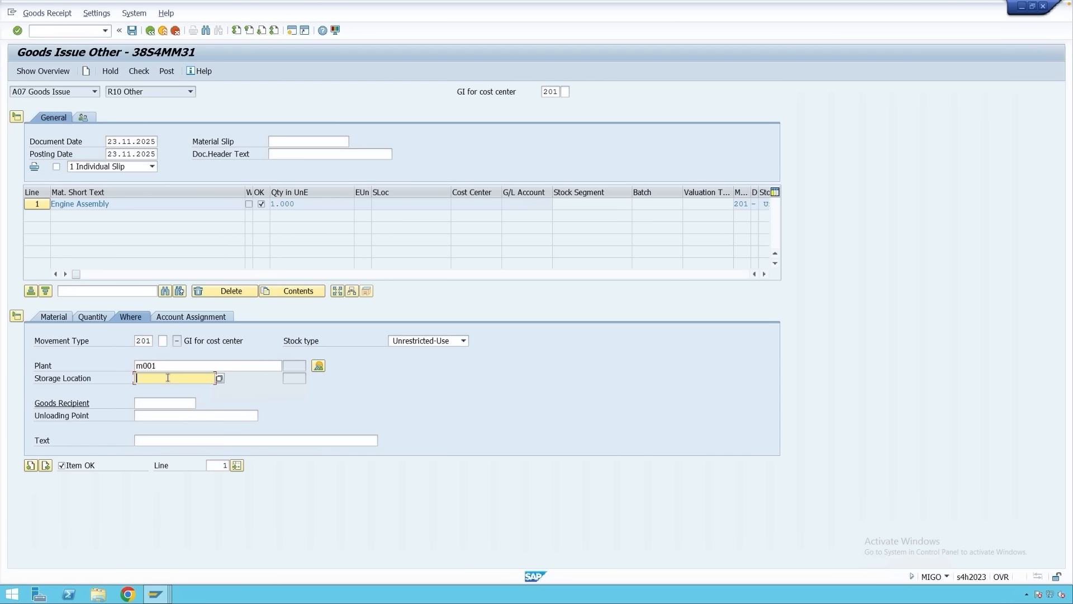
{"action": "type", "text": "0001"}
{"action": "key", "text": "Return"}
{"action": "left_click", "coordinate": [139, 71]}
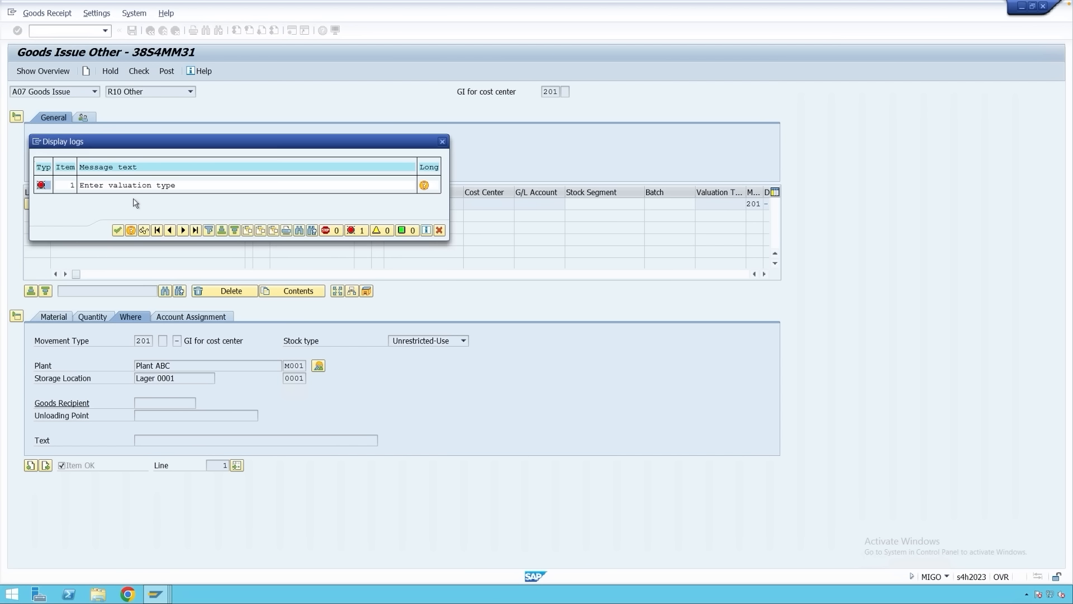